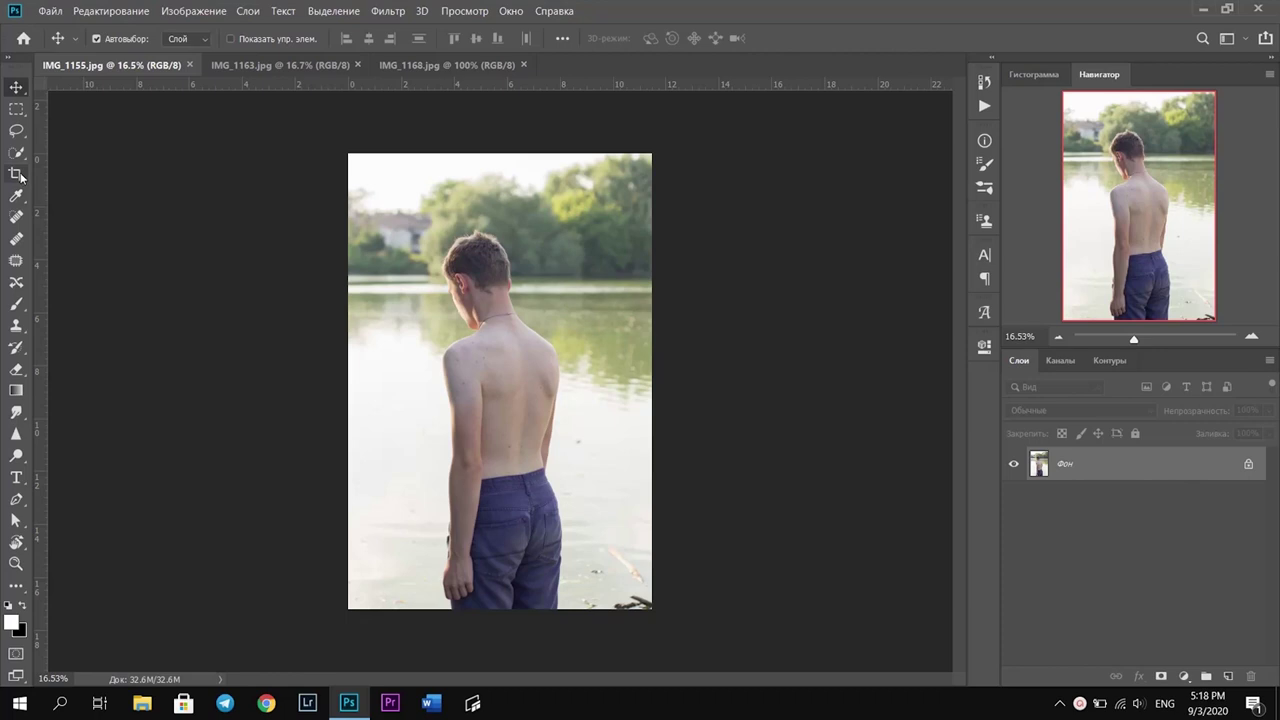
Crop the photo to a 4:5 ratio with both side edges extended slightly past the image
key("c")
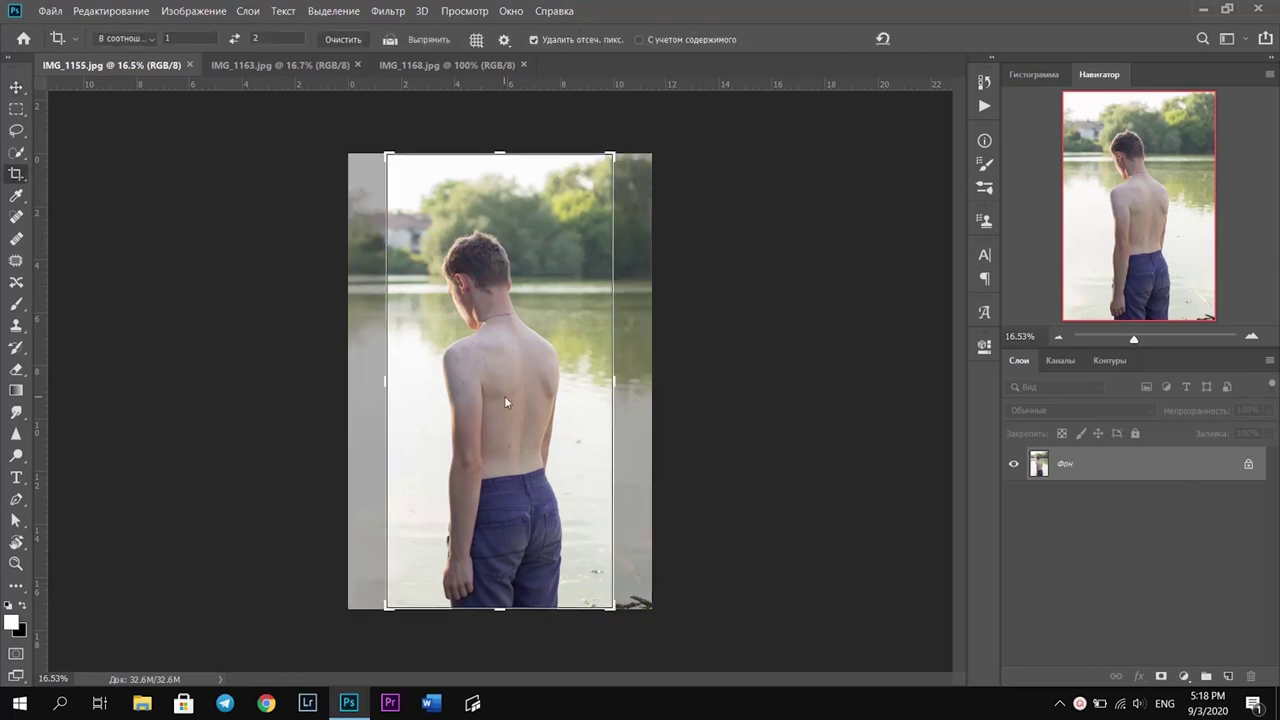
left_click_drag(499, 154, 499, 131)
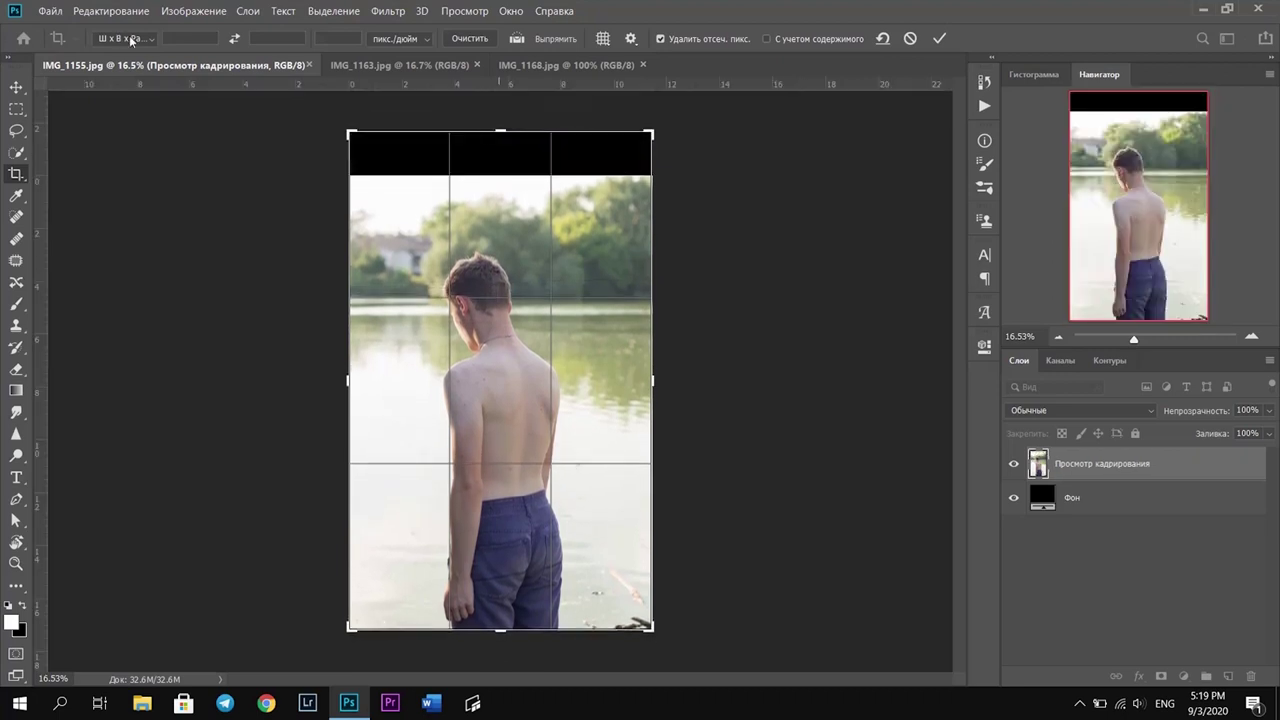
left_click(940, 40)
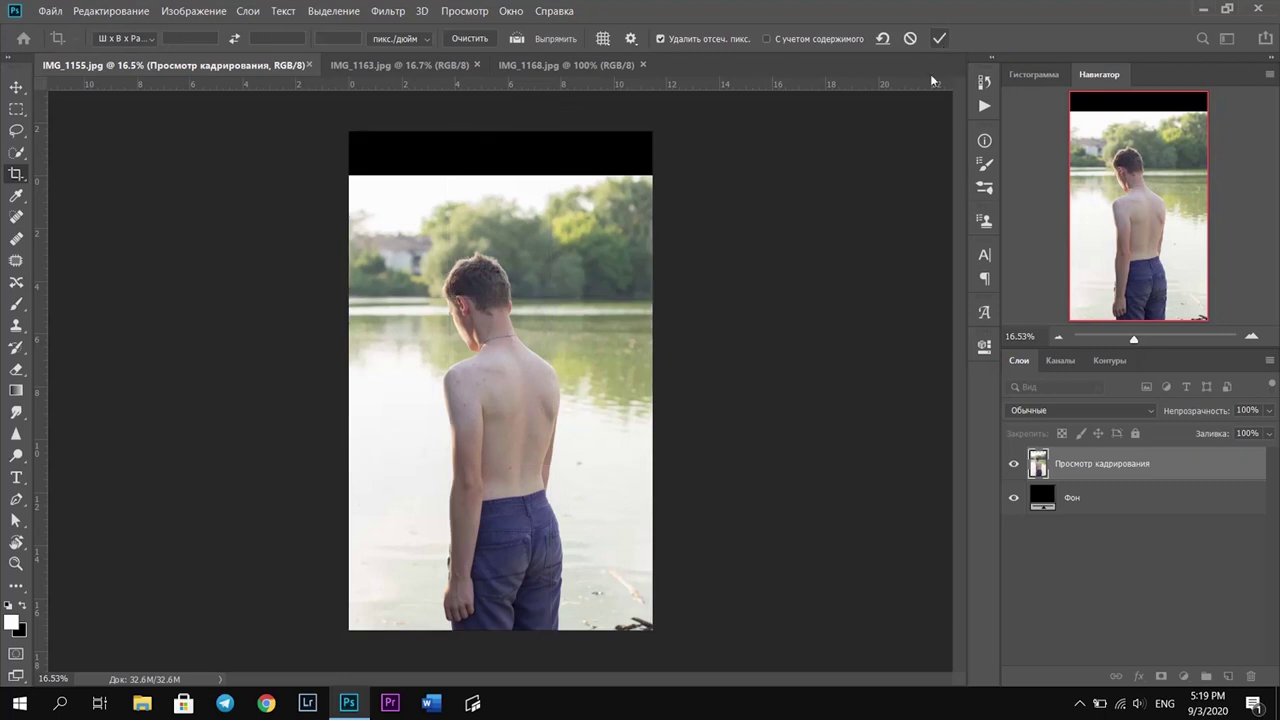
left_click(349, 378)
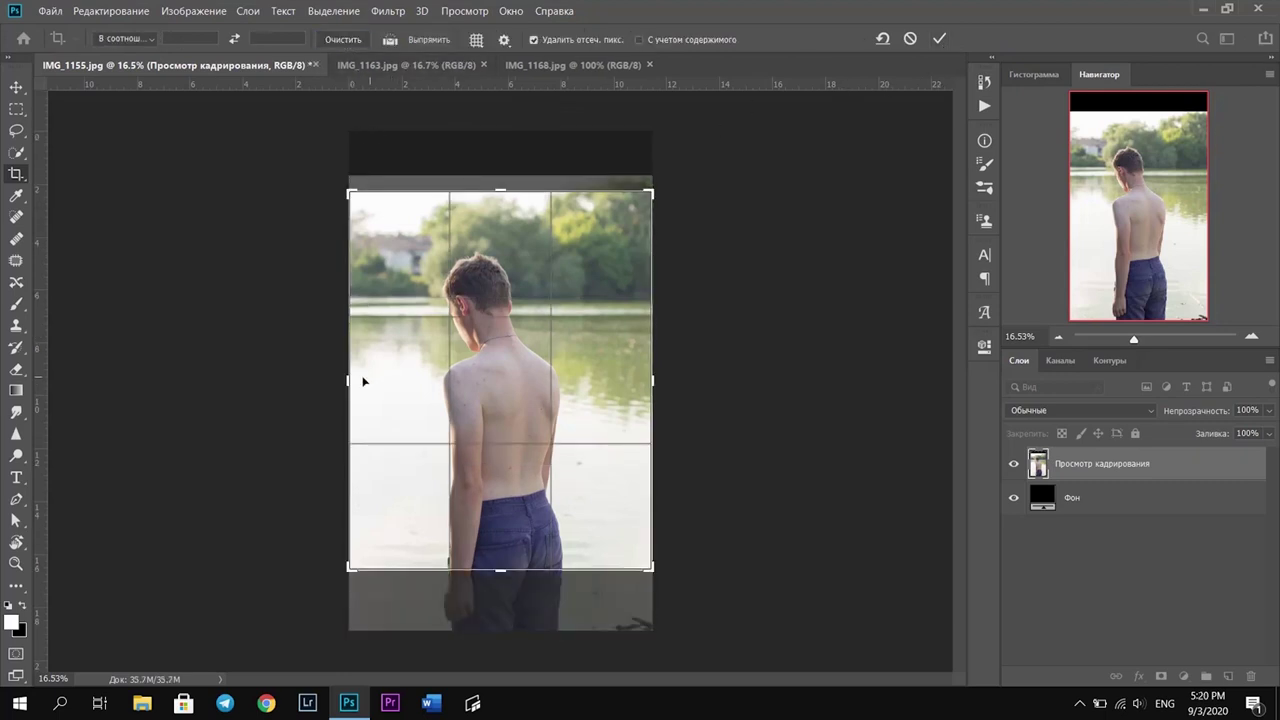
left_click_drag(349, 380, 340, 379)
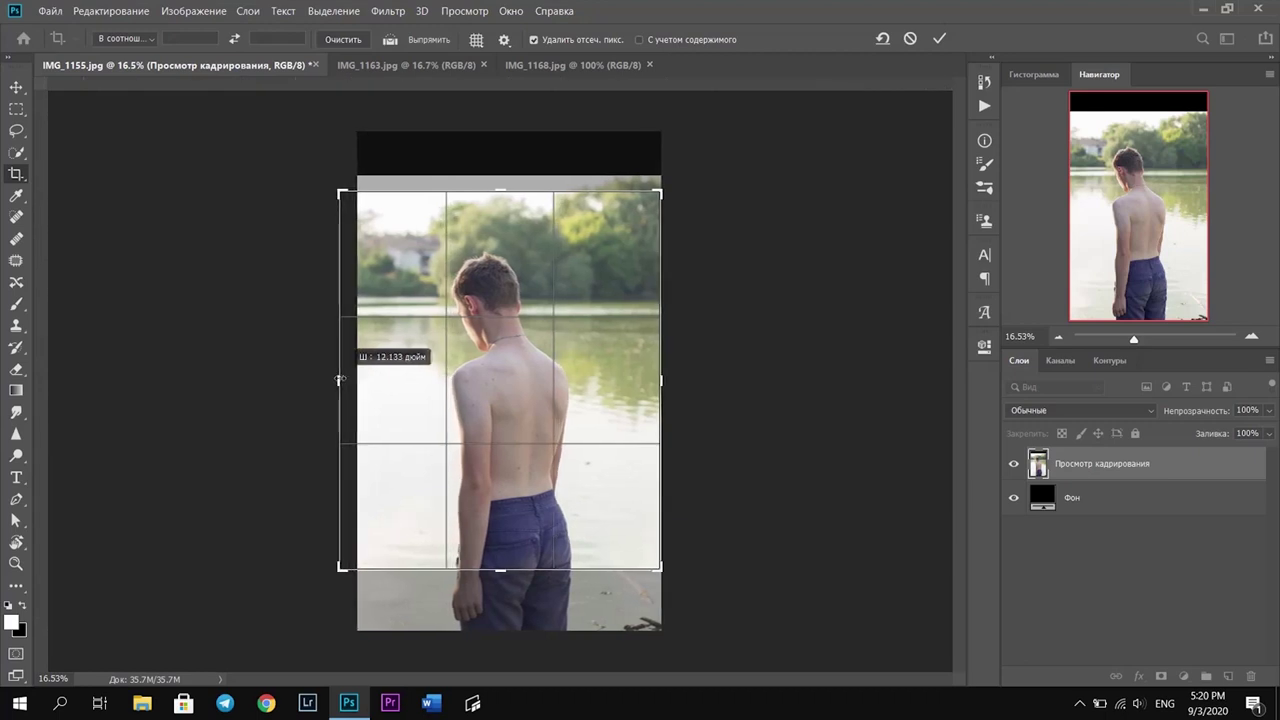
left_click_drag(340, 379, 342, 379)
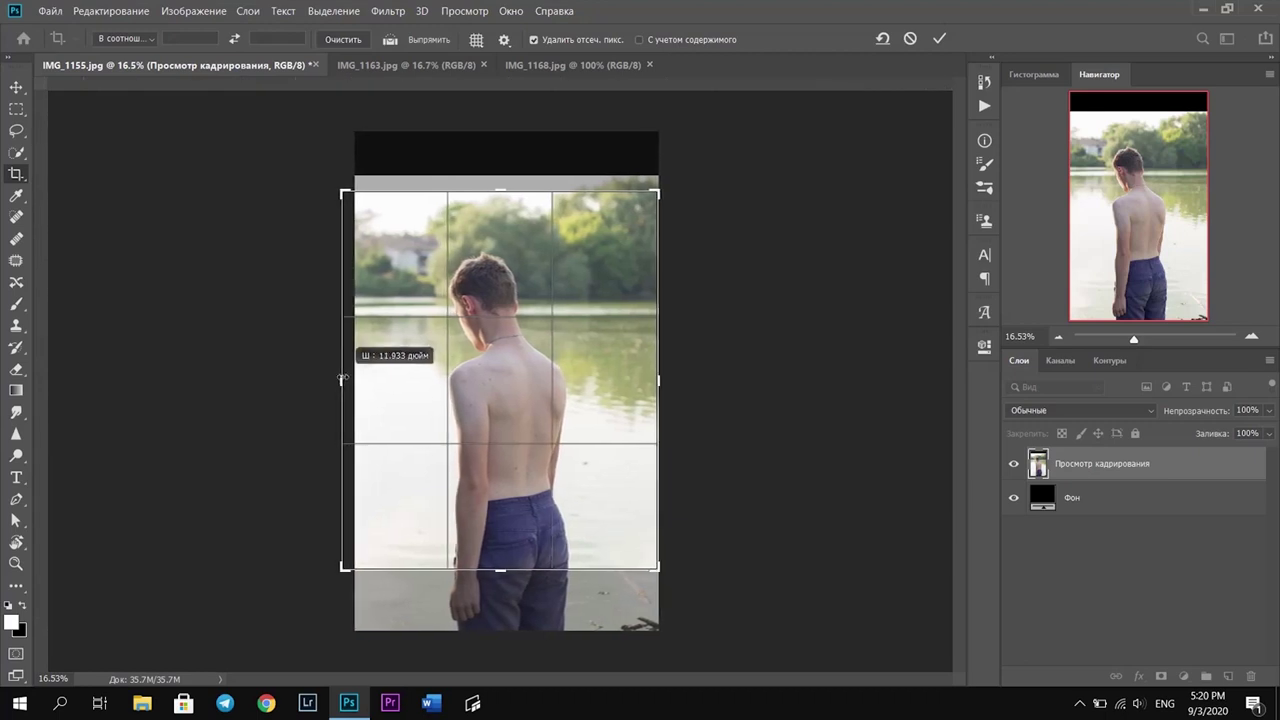
key("ctrl+r")
left_click_drag(658, 380, 664, 380)
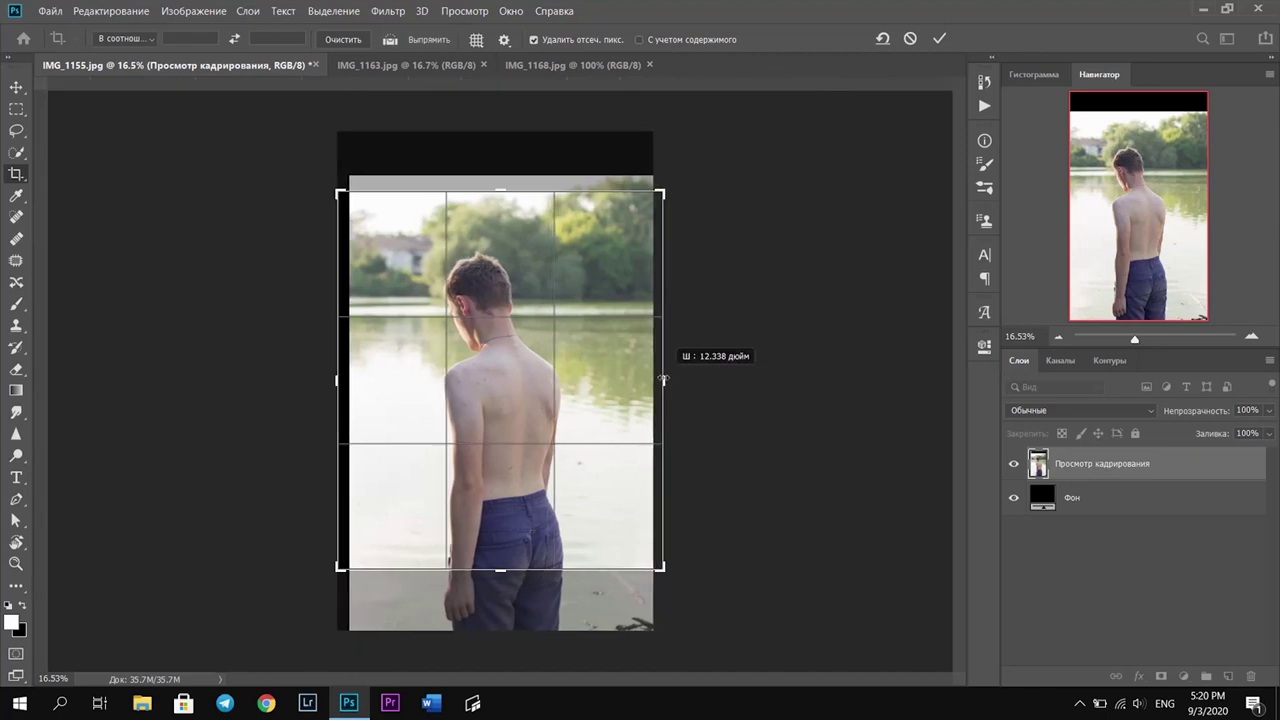
left_click(938, 40)
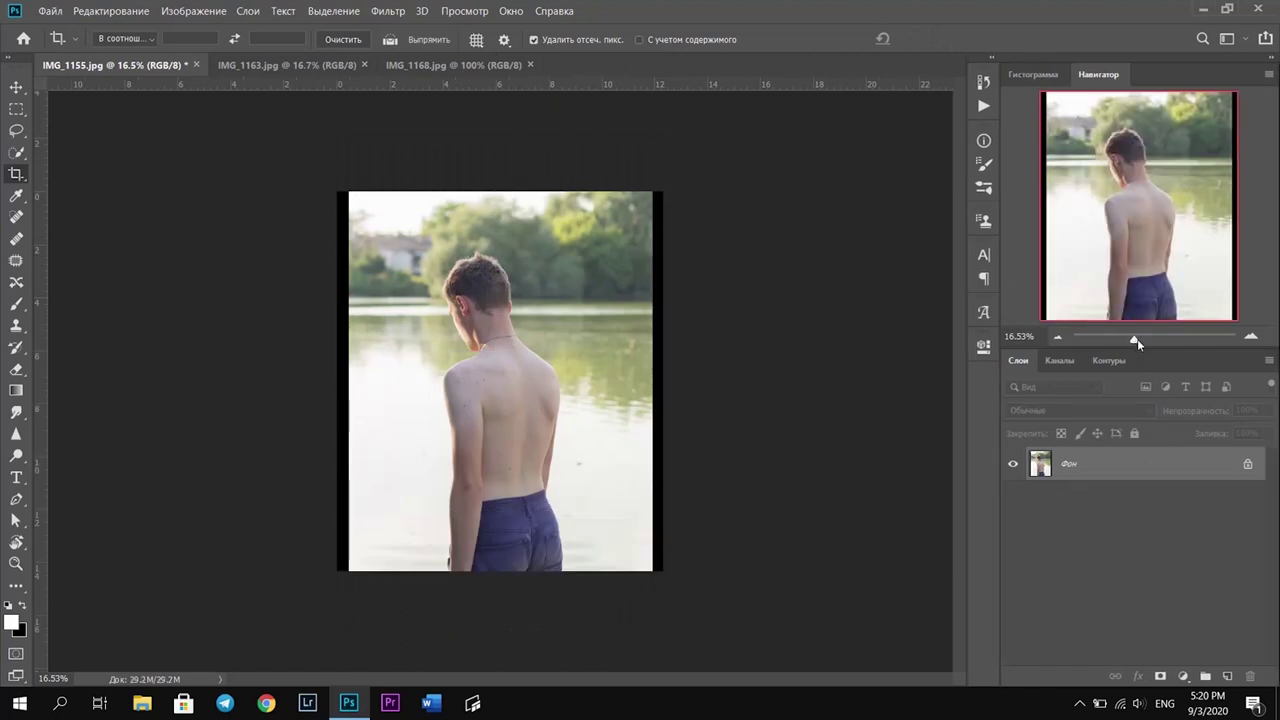
Duplicate the photo onto a new layer and marquee-select its left strip
left_click_drag(1135, 341, 1138, 338)
key("ctrl+j")
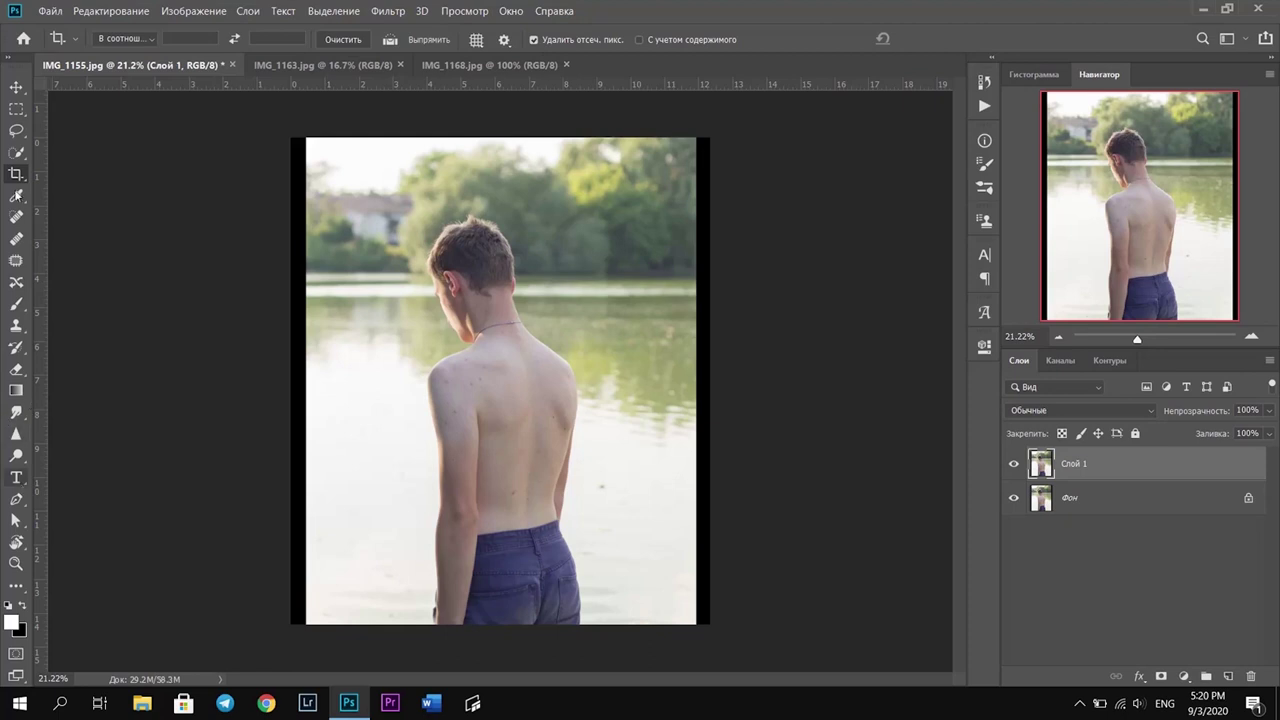
left_click(17, 110)
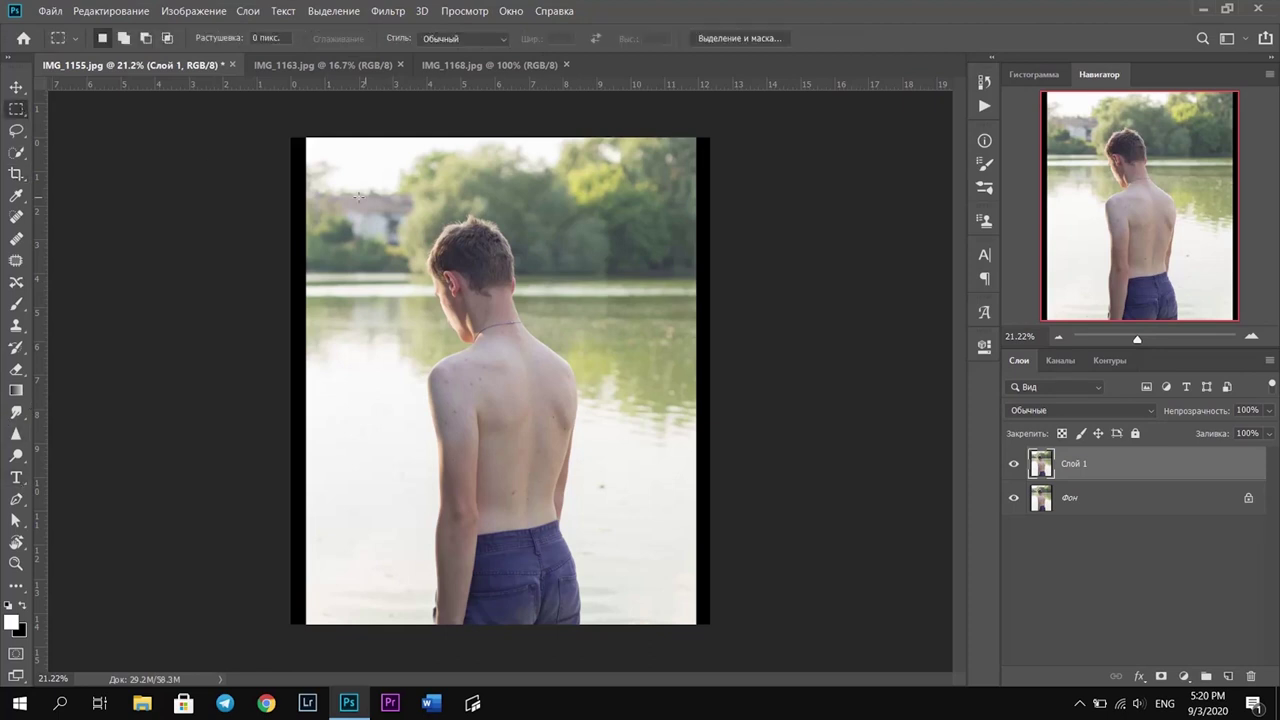
left_click_drag(289, 136, 417, 625)
left_click(414, 629)
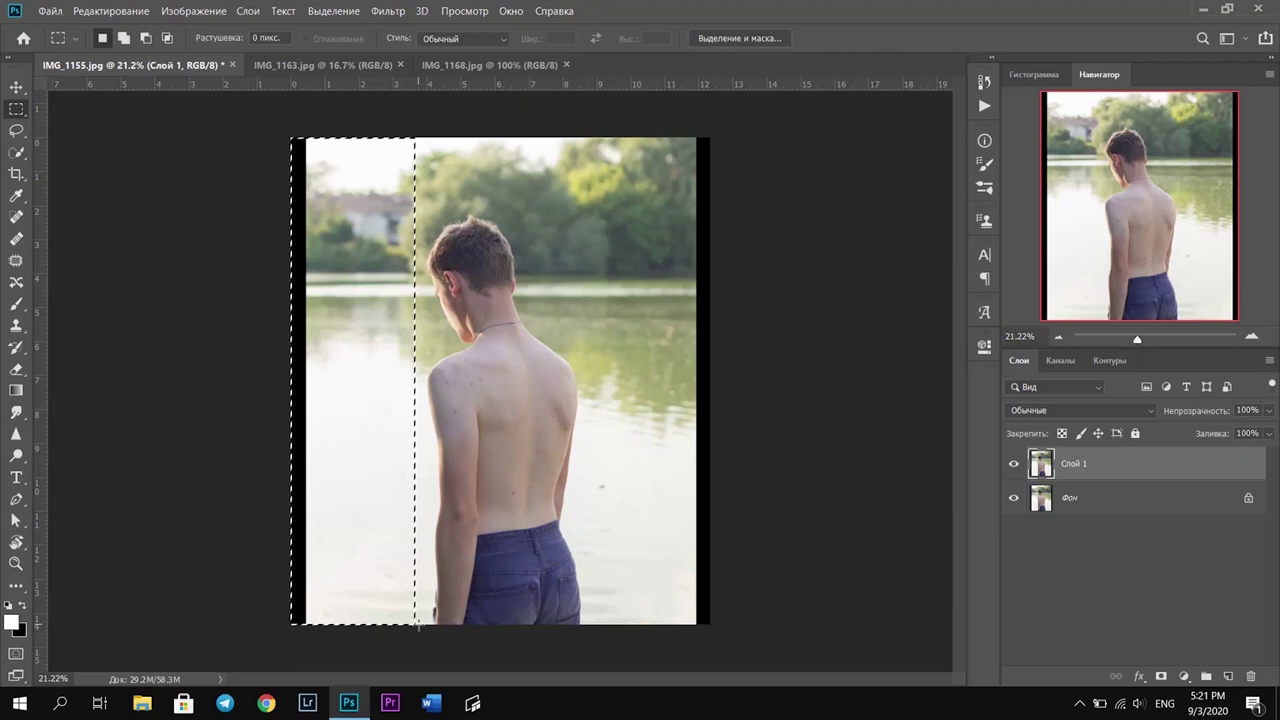
Stretch the selected left strip outward over the left black edge
key("ctrl+t")
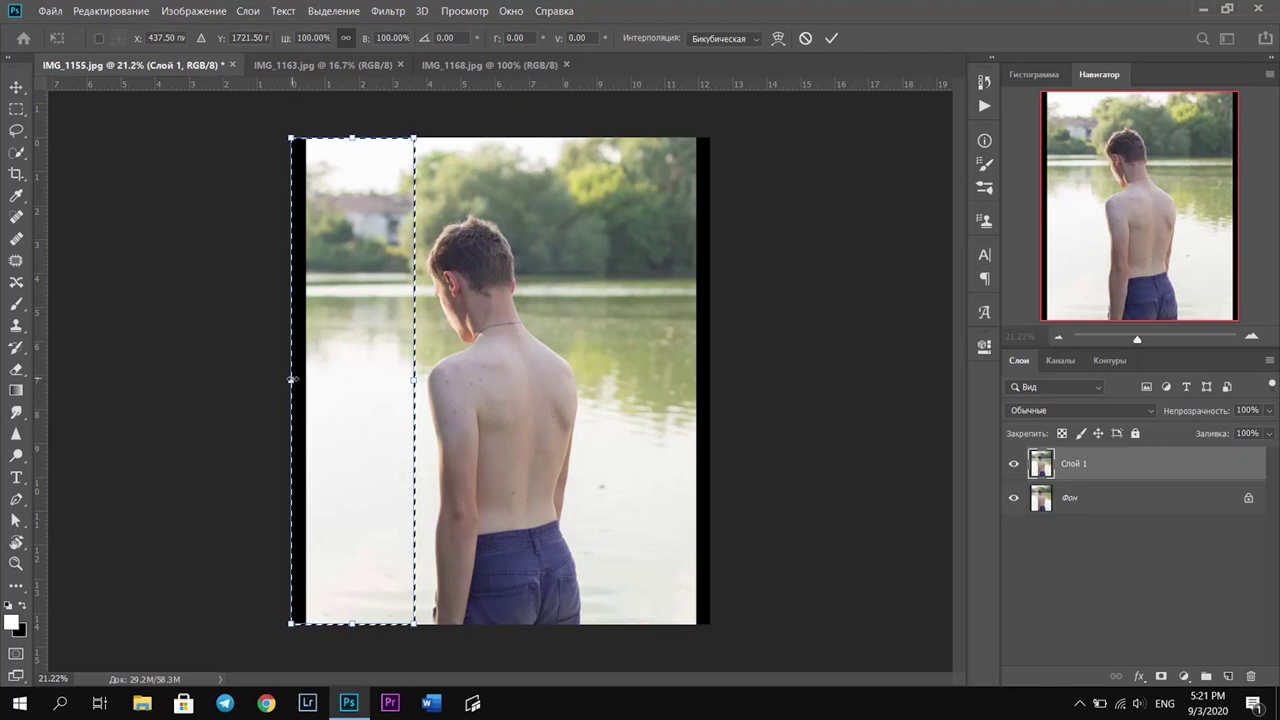
left_click_drag(283, 381, 275, 381)
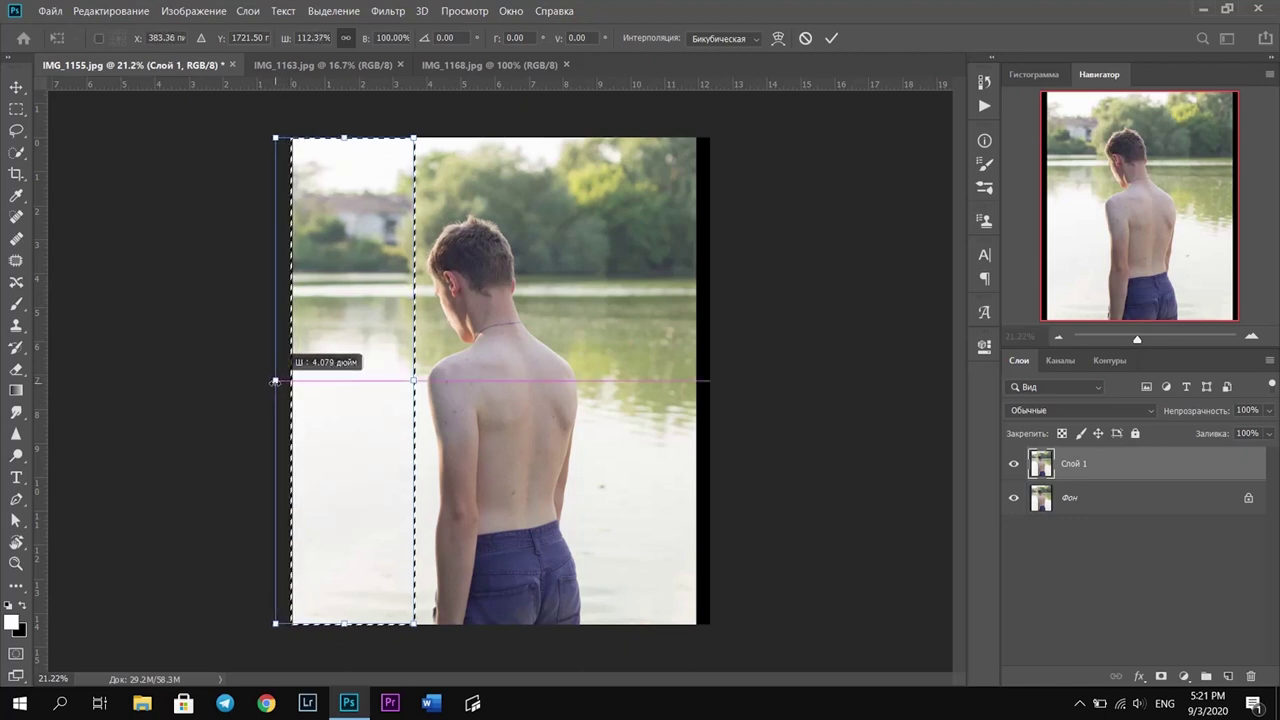
left_click_drag(275, 381, 273, 380)
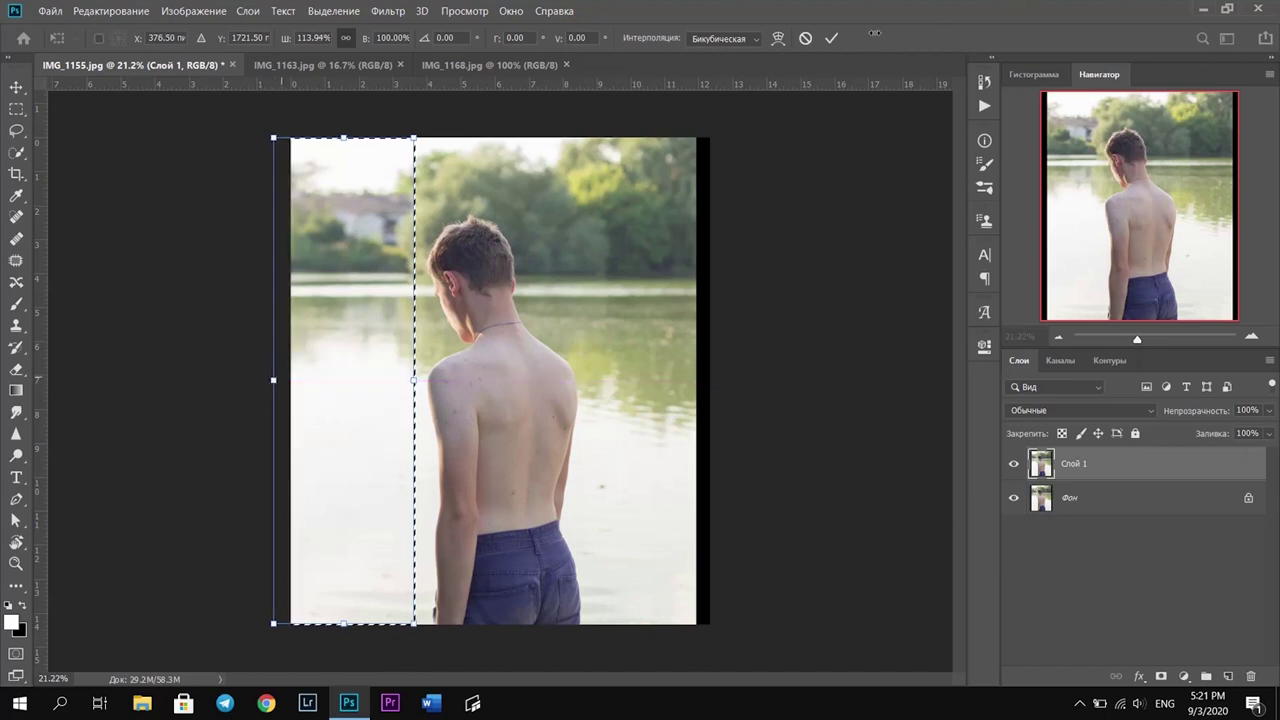
key("Return")
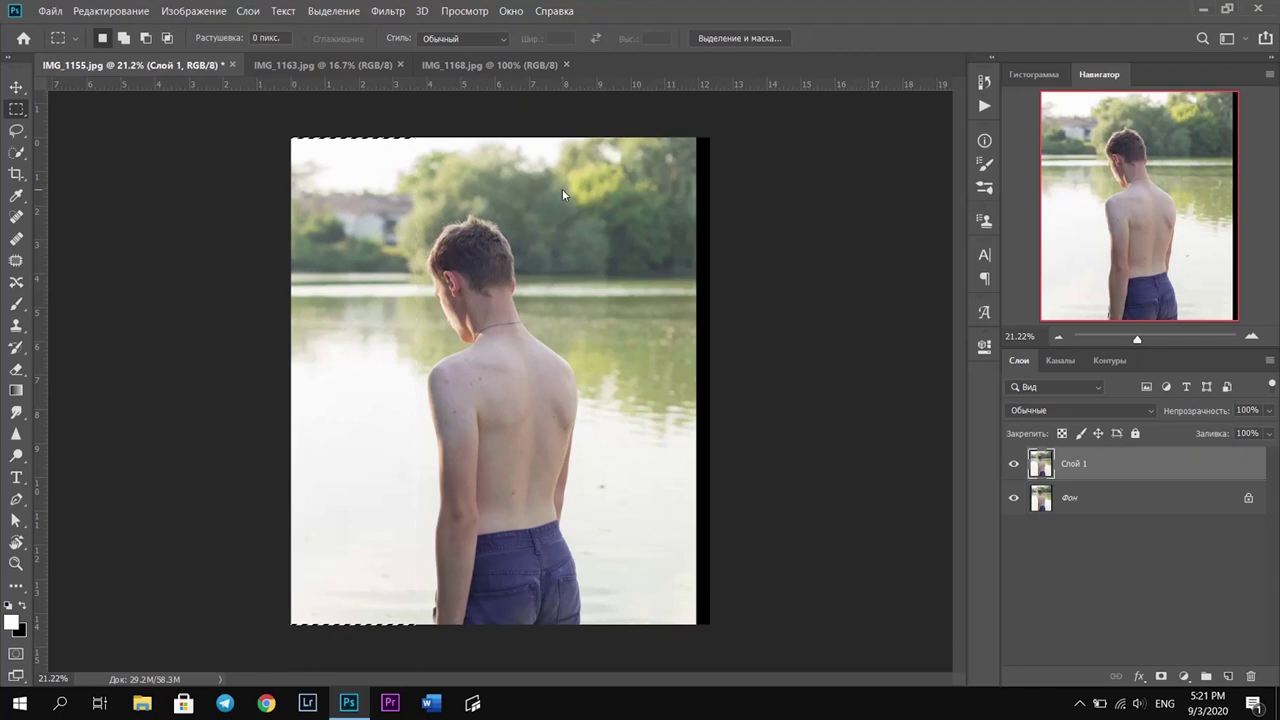
Select the right strip and stretch it over the right black edge
left_click_drag(601, 127, 757, 642)
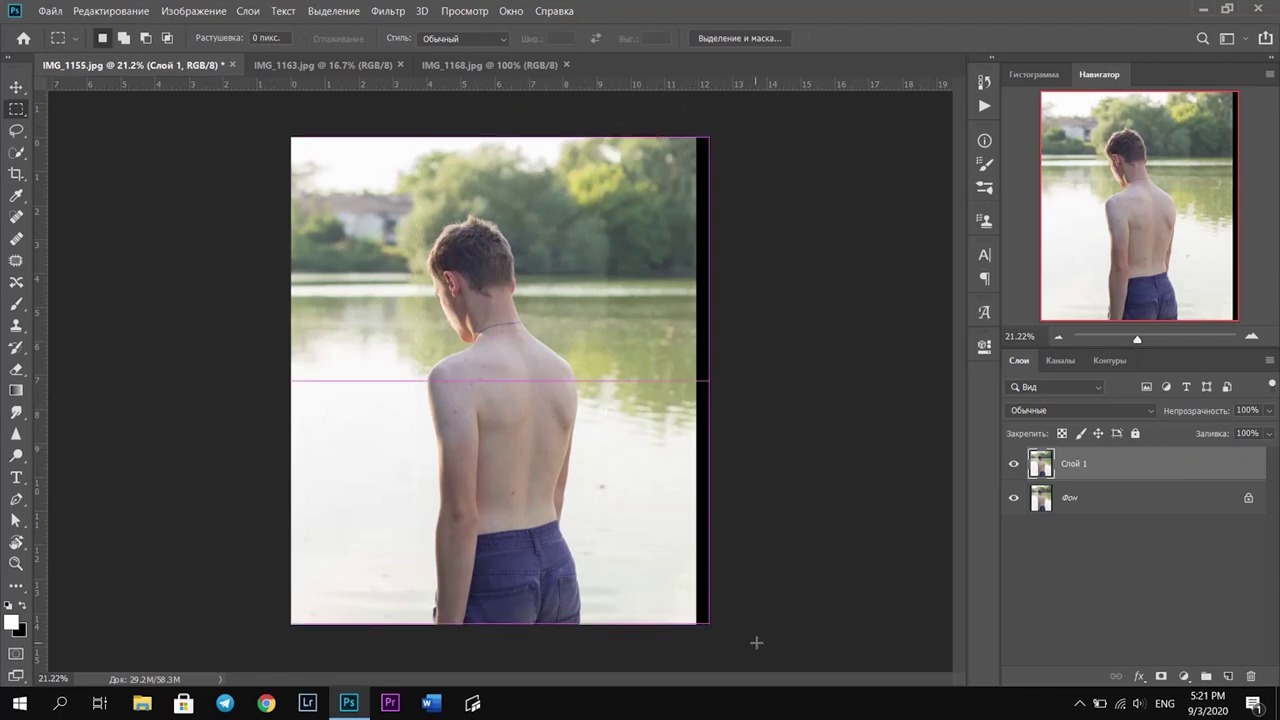
key("ctrl+t")
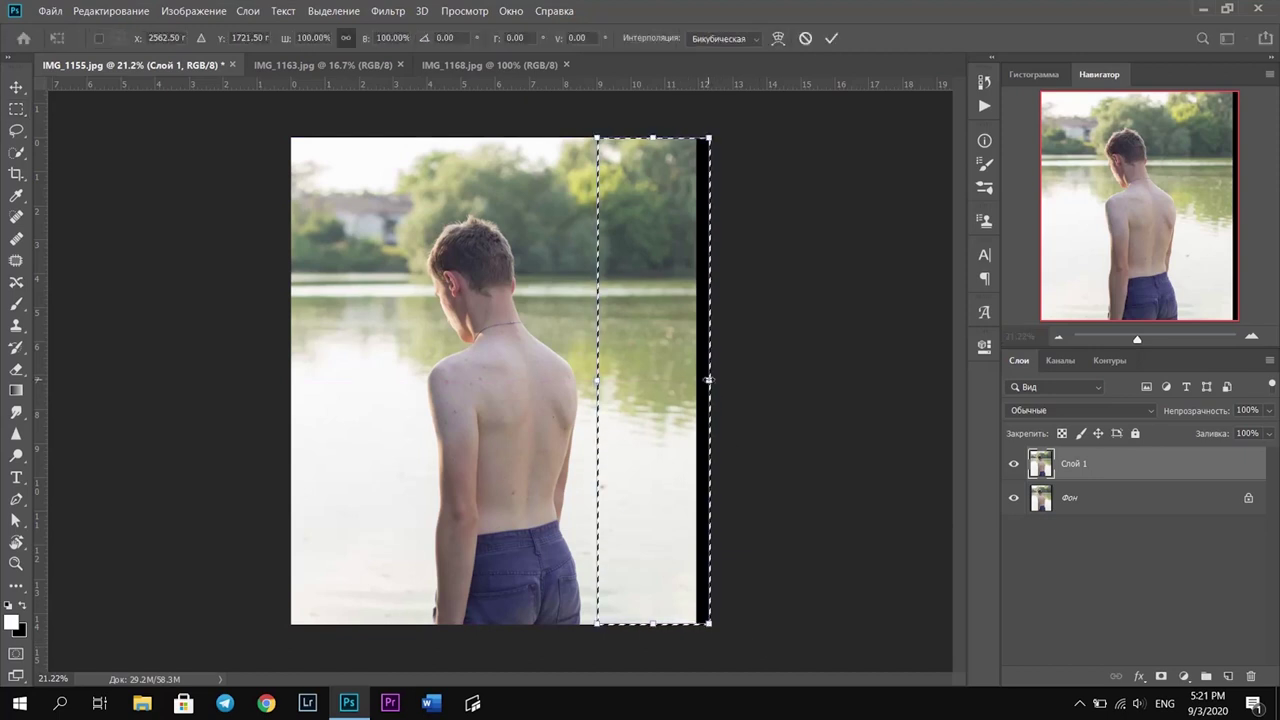
left_click_drag(709, 379, 726, 375)
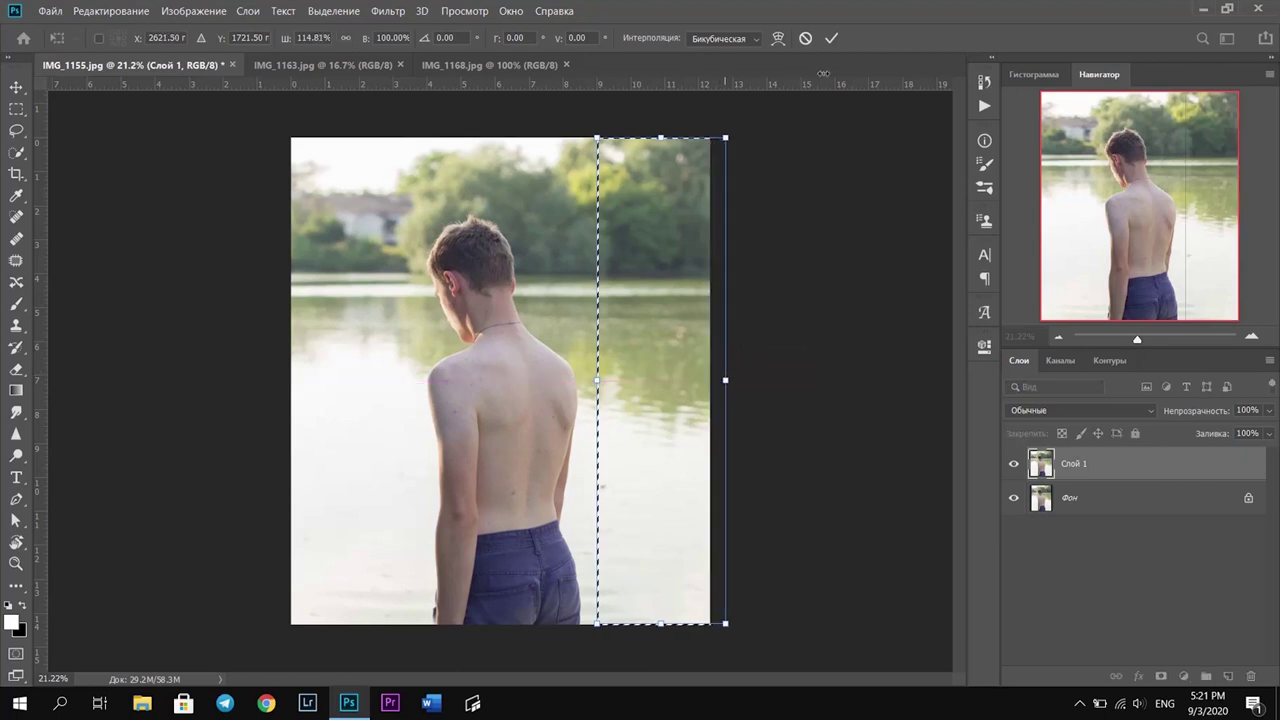
left_click(830, 45)
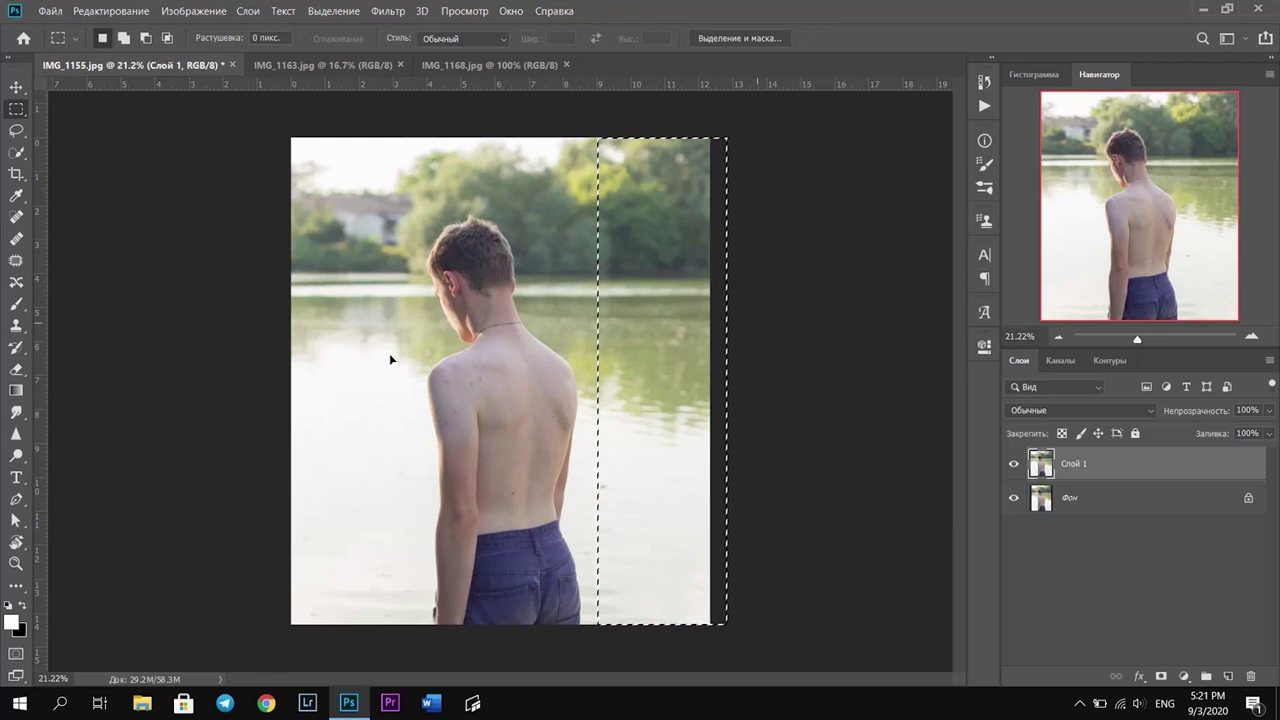
Toggle the stretched layer off and on to compare, then deselect
left_click(1016, 465)
left_click(1016, 465)
left_click(340, 11)
left_click(350, 39)
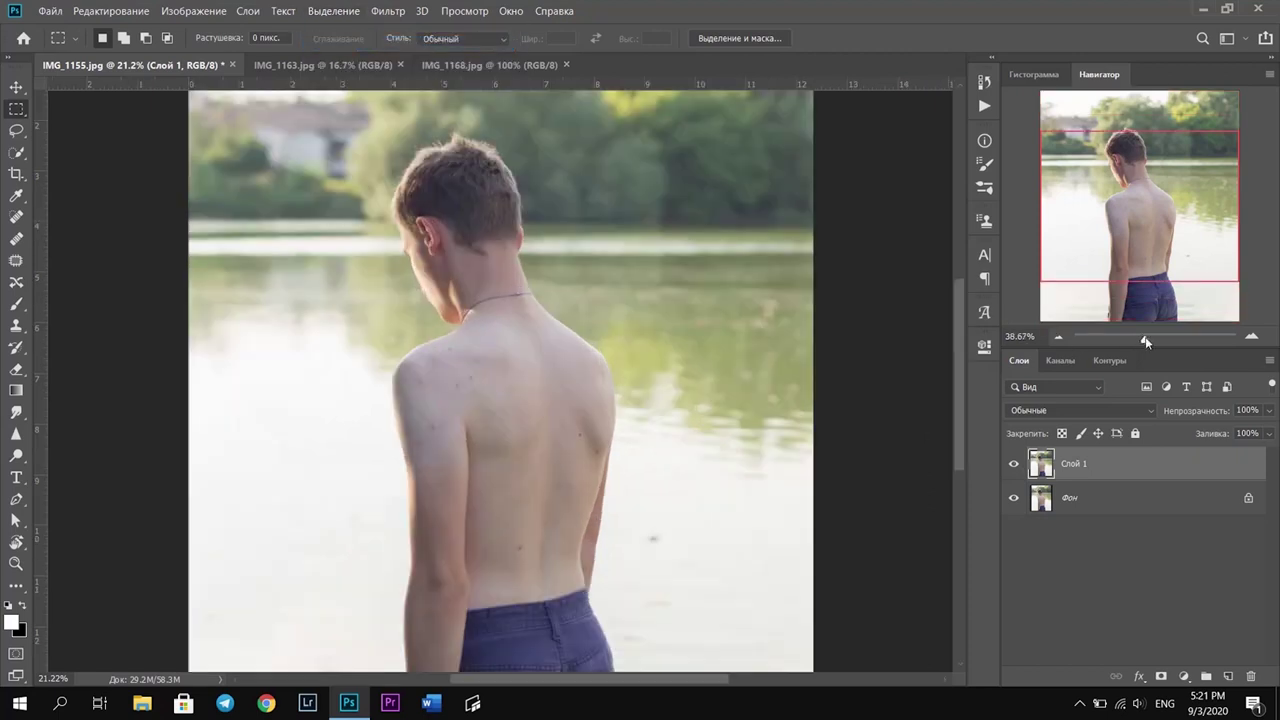
Zoom in on the boy's back and rename the upper layer 'retouch'
left_click_drag(1137, 341, 1151, 340)
type("retouch")
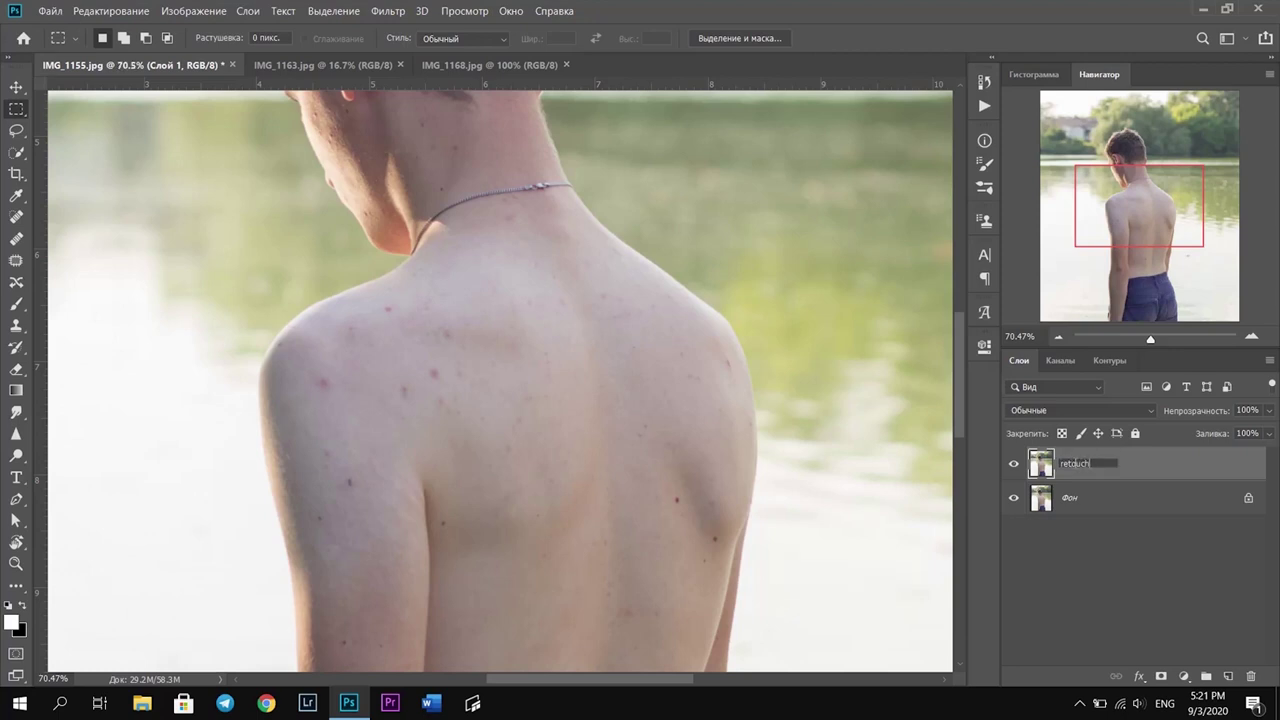
key("Return")
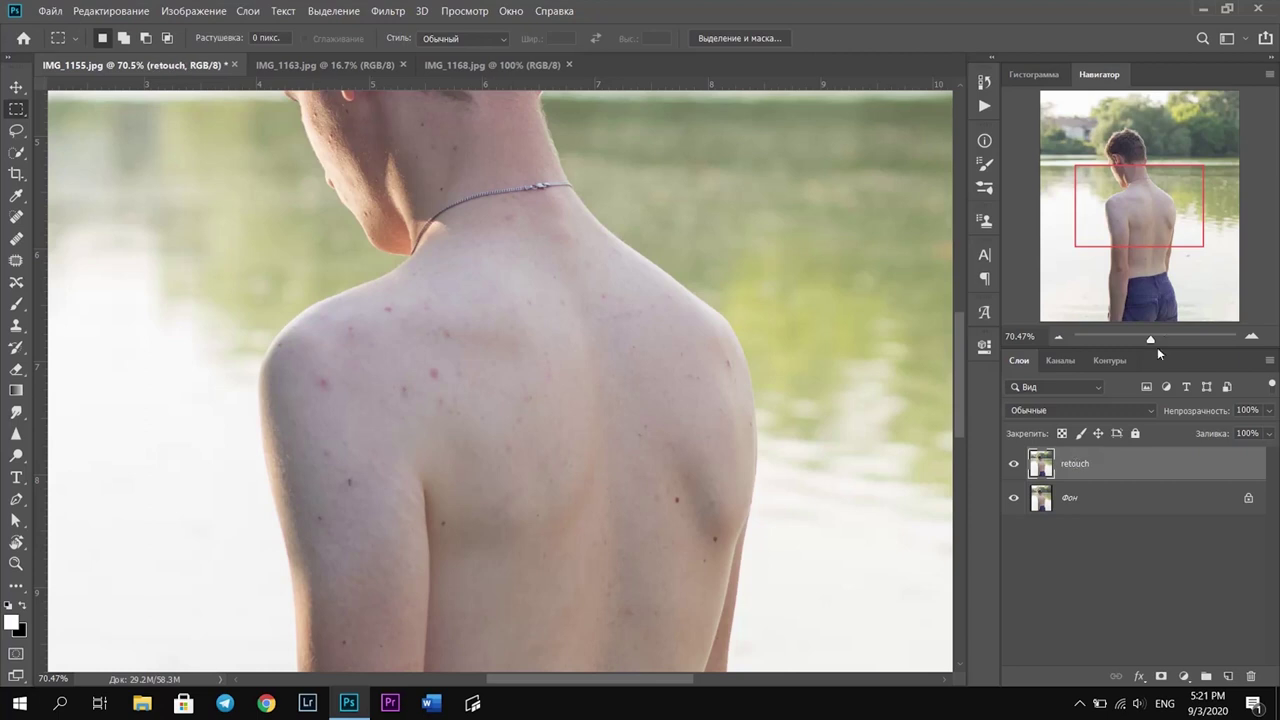
left_click(1160, 334)
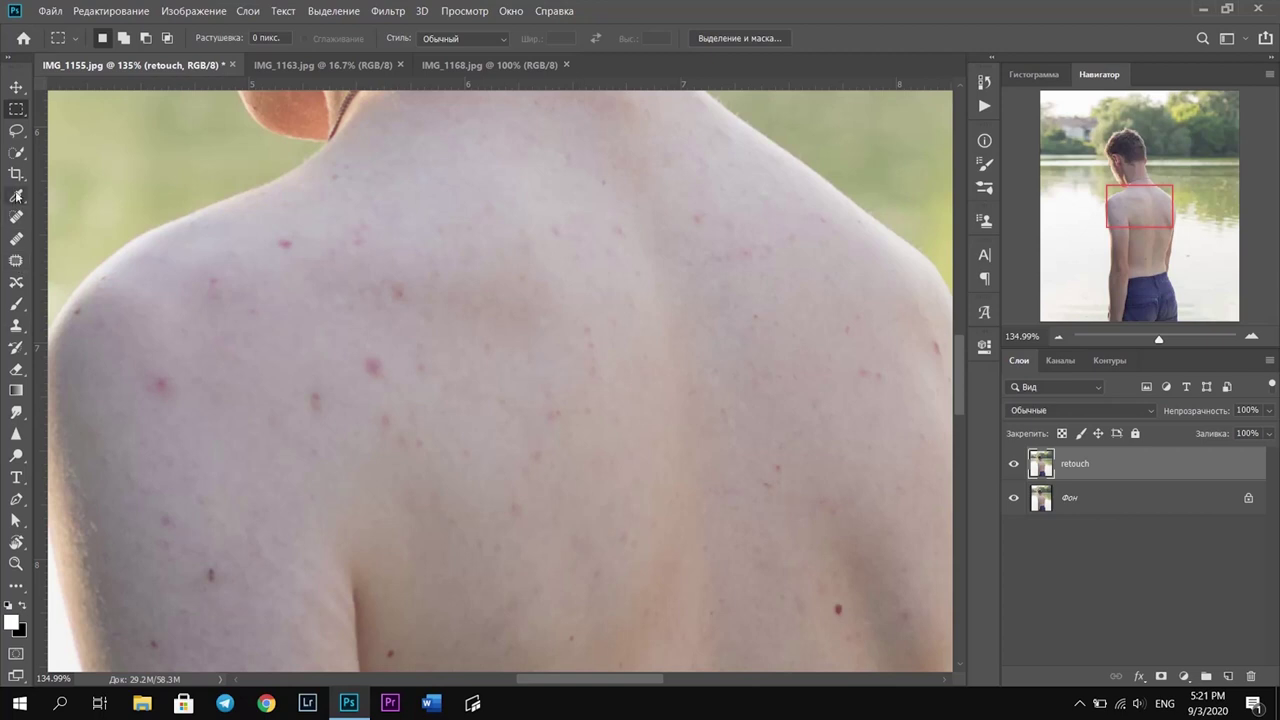
left_click(15, 260)
Patch out the red spot on the shoulder and two nearby blemishes
left_click(15, 260)
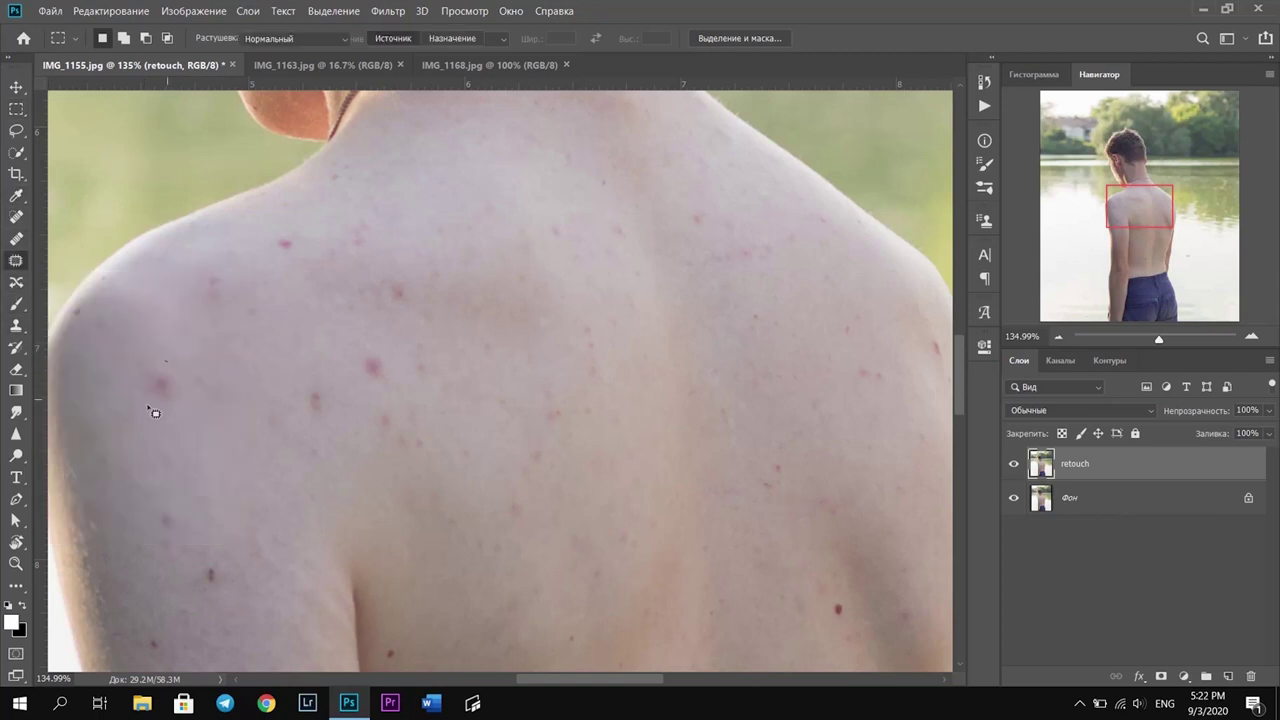
left_click_drag(184, 390, 183, 388)
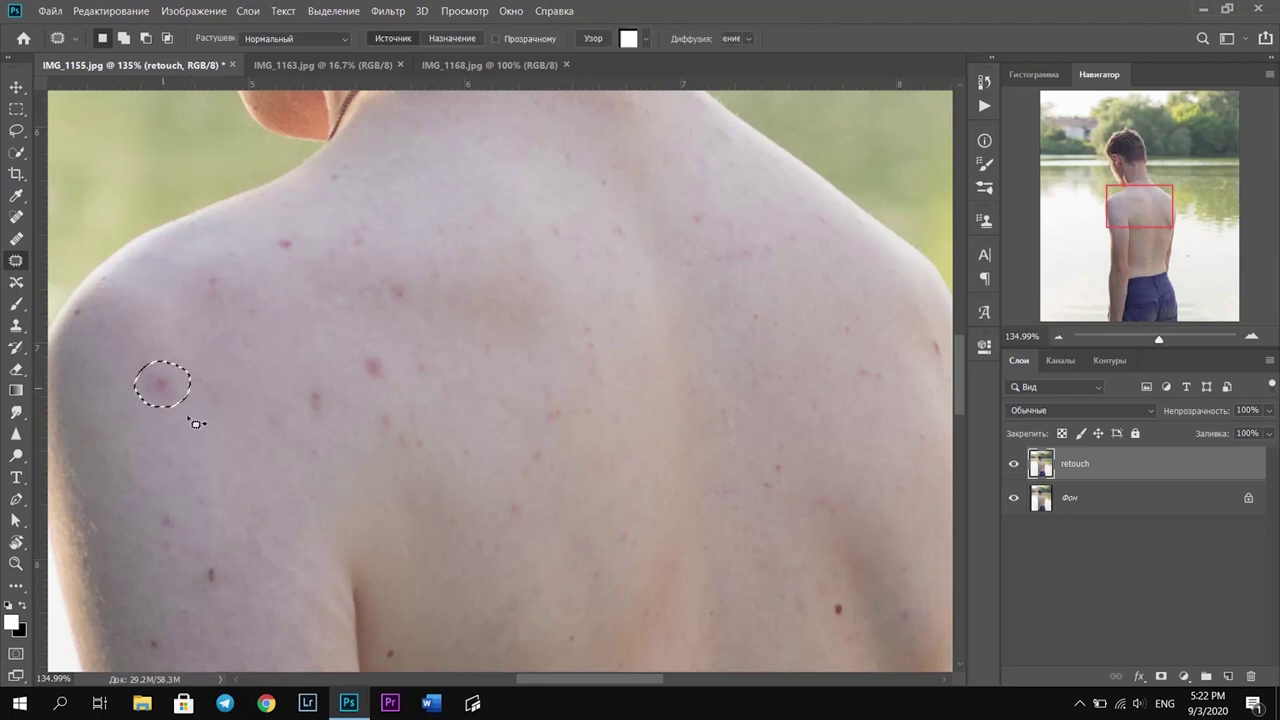
left_click_drag(198, 435, 198, 435)
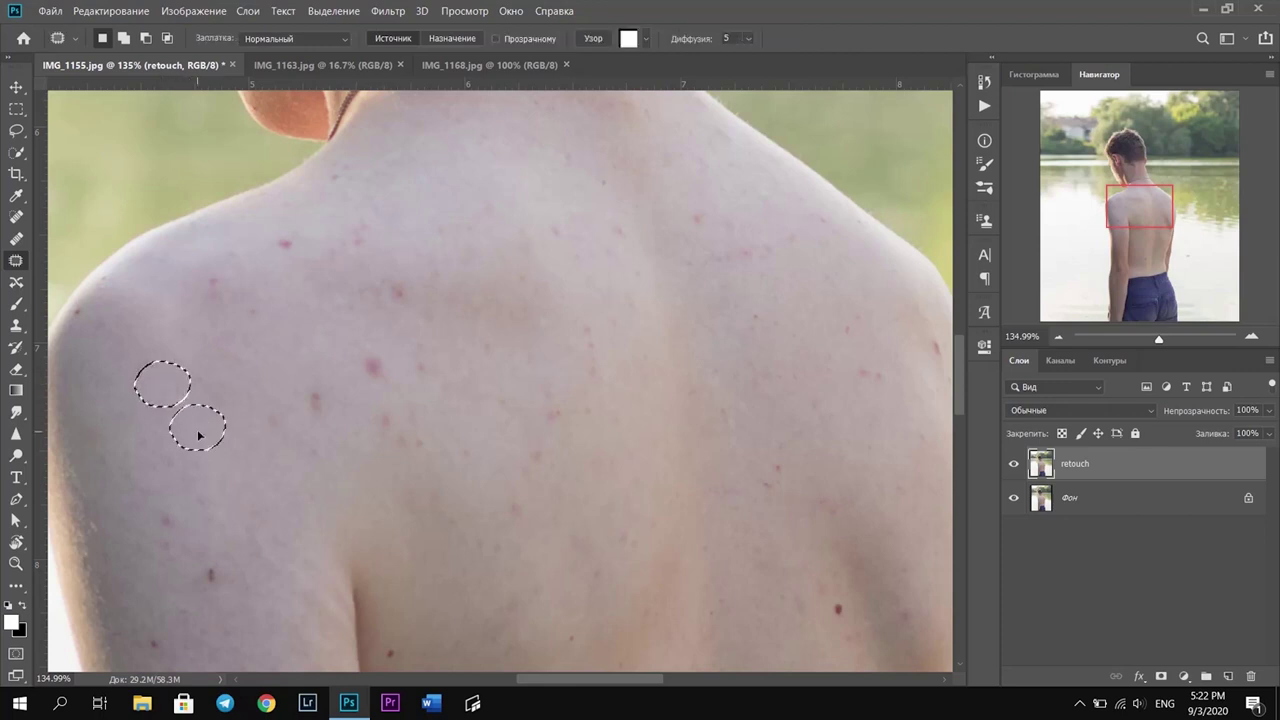
key("ctrl+d")
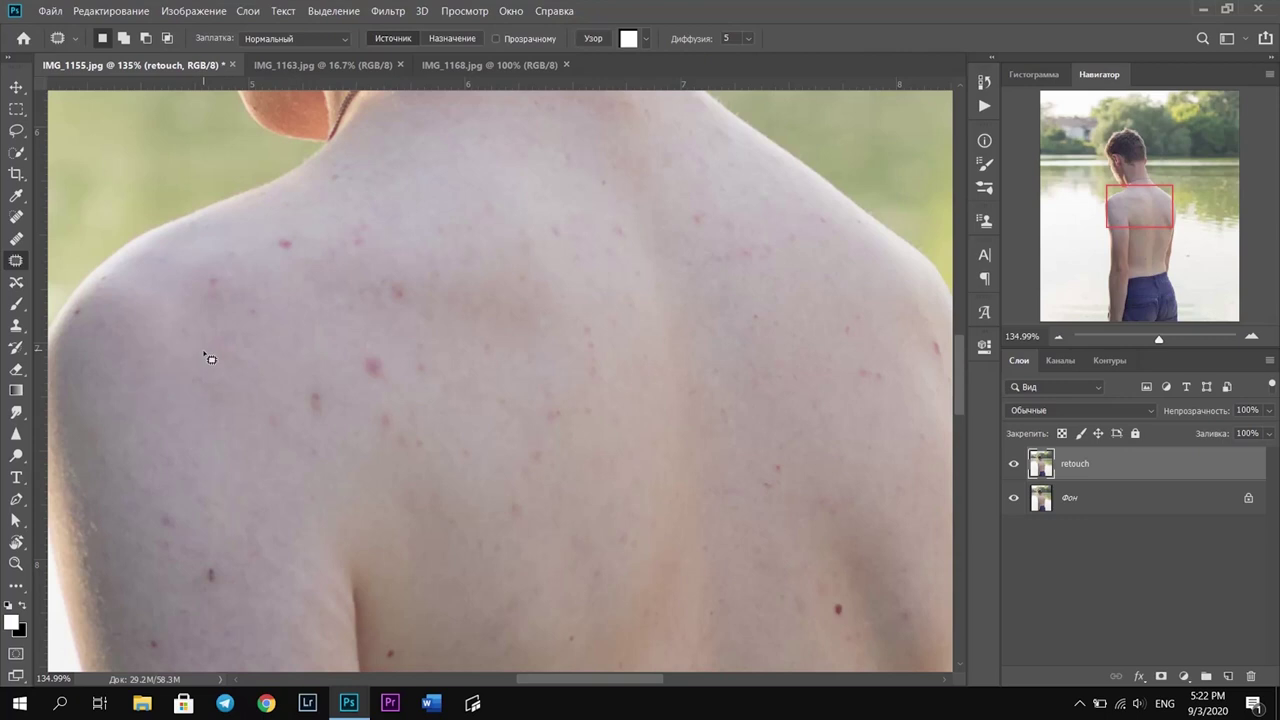
left_click_drag(244, 281, 191, 357)
key("ctrl+d")
mouse_move(315, 385)
left_mouse_down()
mouse_move(350, 415)
mouse_move(316, 388)
left_mouse_up()
scroll(309, 349, "down", 3)
left_click_drag(332, 244, 223, 411)
key("ctrl+d")
Patch out the small spots near the neck using neighbouring clean skin
mouse_move(352, 208)
left_mouse_down()
mouse_move(371, 283)
mouse_move(433, 320)
left_mouse_up()
key("ctrl+d")
key("ctrl+d")
left_click_drag(520, 365, 588, 262)
scroll(598, 302, "up", 2)
scroll(598, 302, "up", 1)
left_click_drag(410, 366, 423, 434)
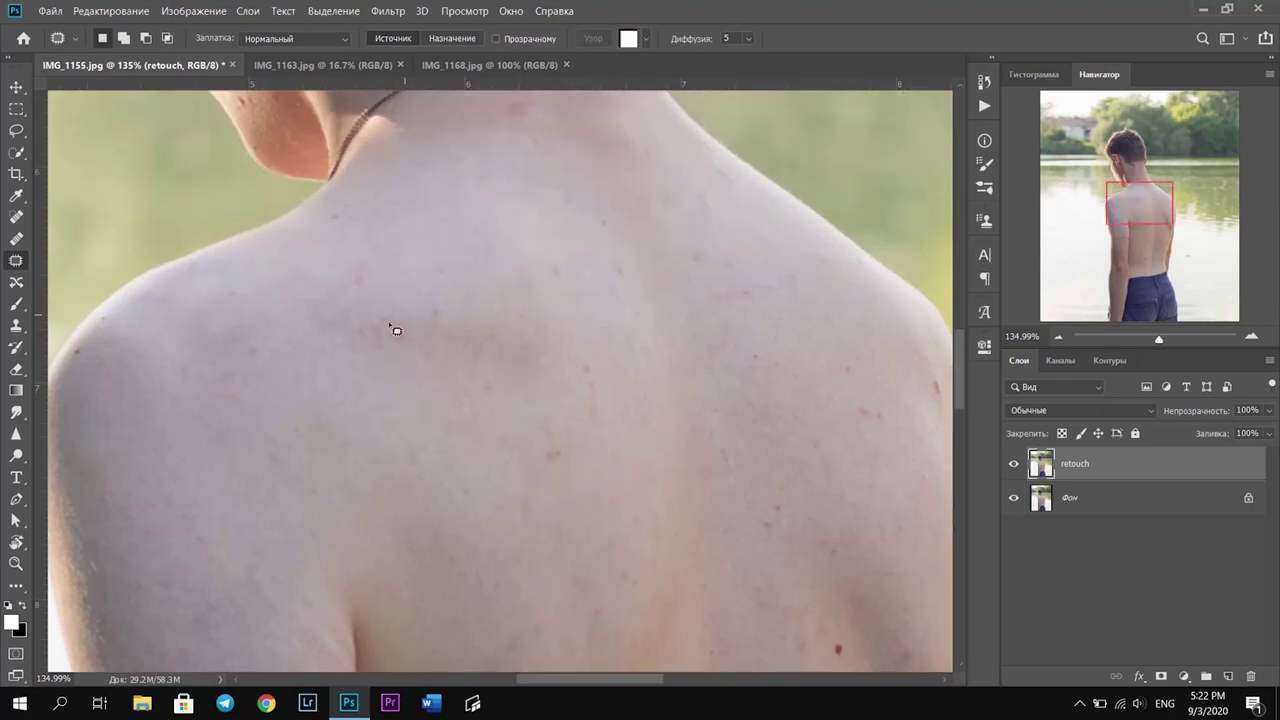
left_click_drag(402, 311, 368, 288)
key("ctrl+d")
left_click_drag(714, 244, 716, 247)
mouse_move(778, 285)
left_mouse_down()
mouse_move(791, 323)
mouse_move(794, 277)
left_mouse_up()
key("ctrl+d")
Patch out a pair of neighbouring spots and another blemish on the back
mouse_move(634, 271)
left_mouse_down()
mouse_move(620, 240)
mouse_move(608, 372)
left_mouse_up()
key("ctrl+d")
left_click_drag(563, 426, 570, 415)
scroll(608, 446, "down", 5)
scroll(626, 406, "down", 4)
left_click_drag(586, 350, 688, 424)
key("ctrl+d")
scroll(689, 425, "up", 8)
left_click_drag(778, 490, 872, 390)
key("ctrl+d")
Patch the remaining blemishes on the back, then zoom out
scroll(780, 345, "right", 4)
scroll(780, 340, "right", 1)
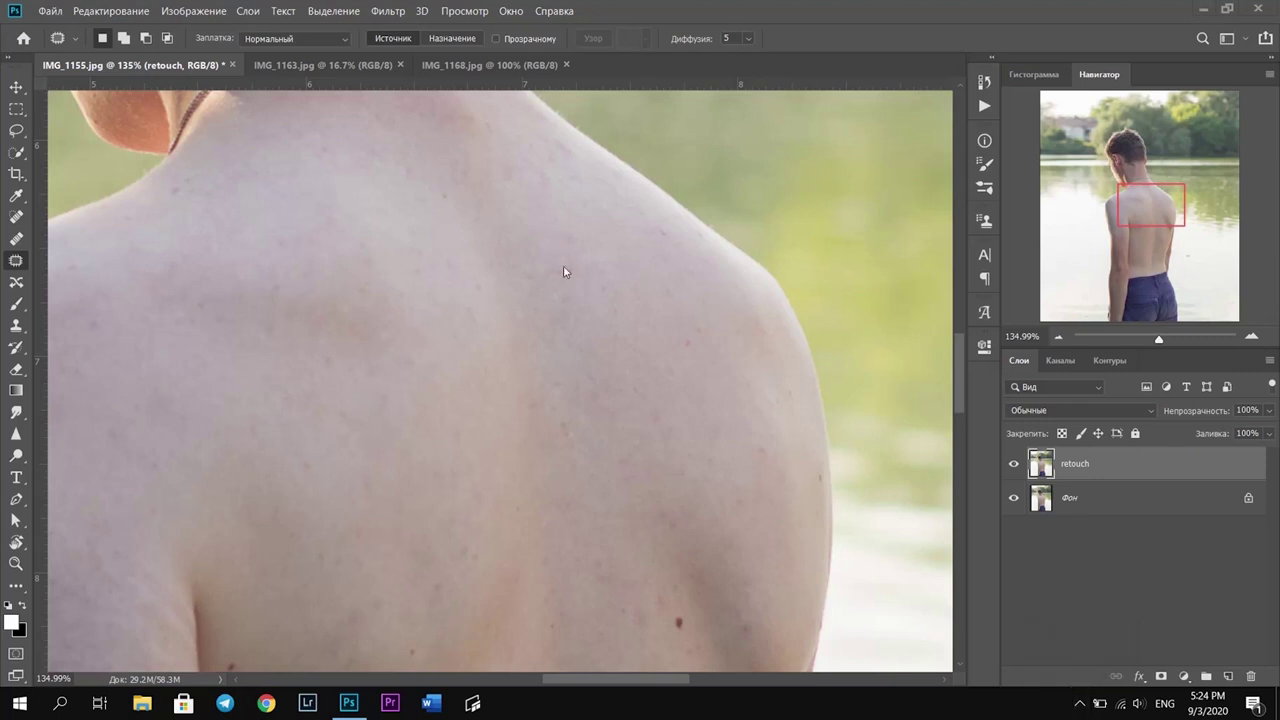
left_click_drag(566, 258, 590, 270)
scroll(623, 251, "up", 5)
left_click_drag(363, 423, 386, 420)
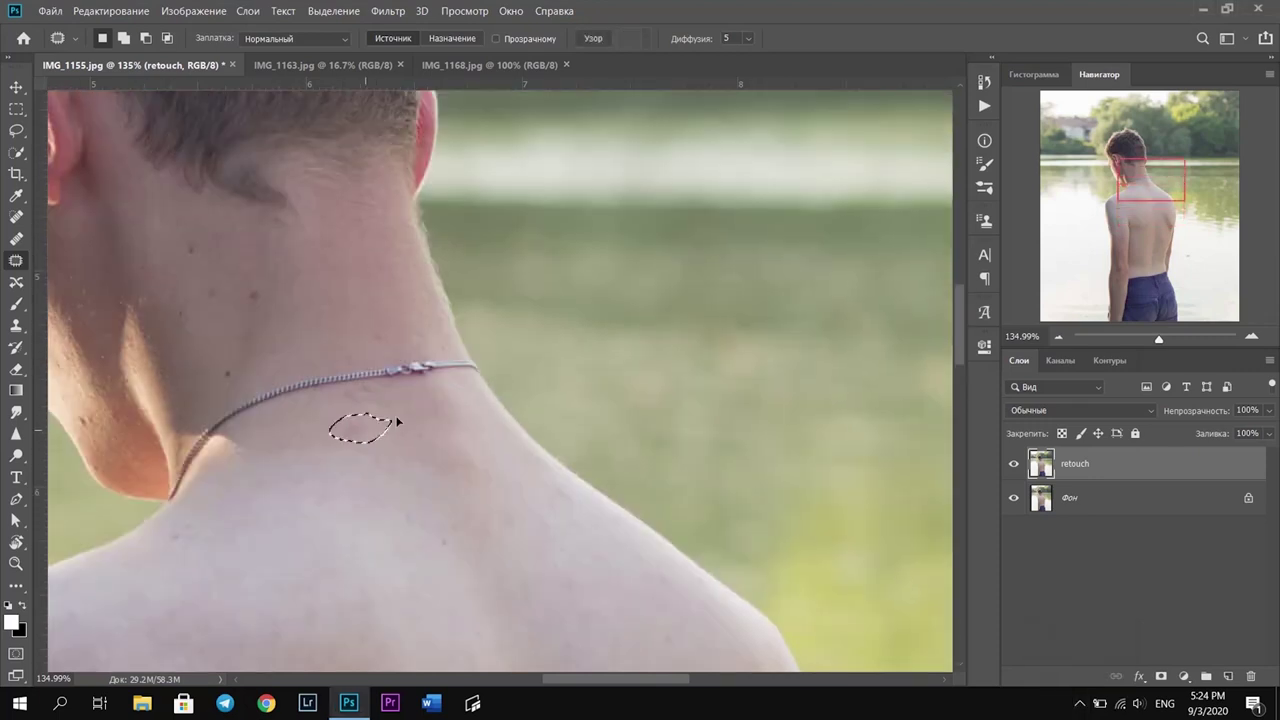
scroll(409, 398, "down", 1)
scroll(409, 398, "down", 5)
left_click_drag(326, 354, 322, 352)
left_click_drag(1159, 339, 1138, 352)
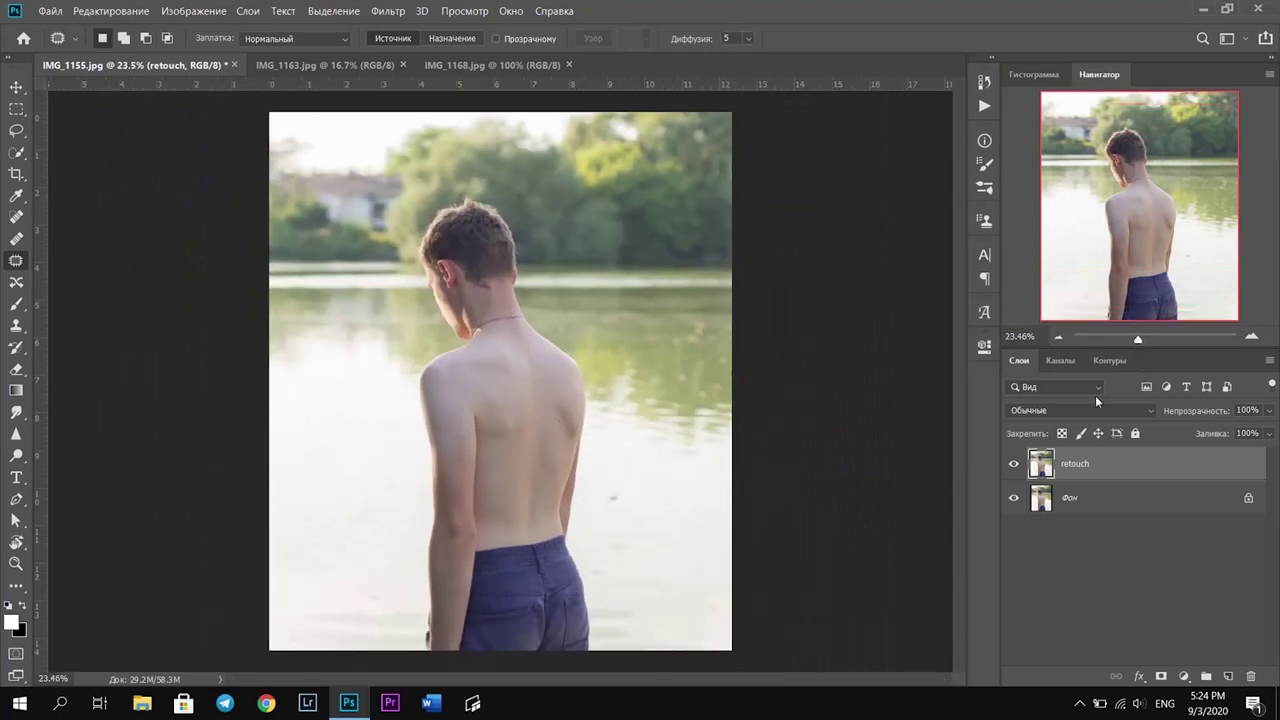
Compare the retouch before and after, then bring the IMG_1168 sky photo into IMG_1155
left_click(1014, 464)
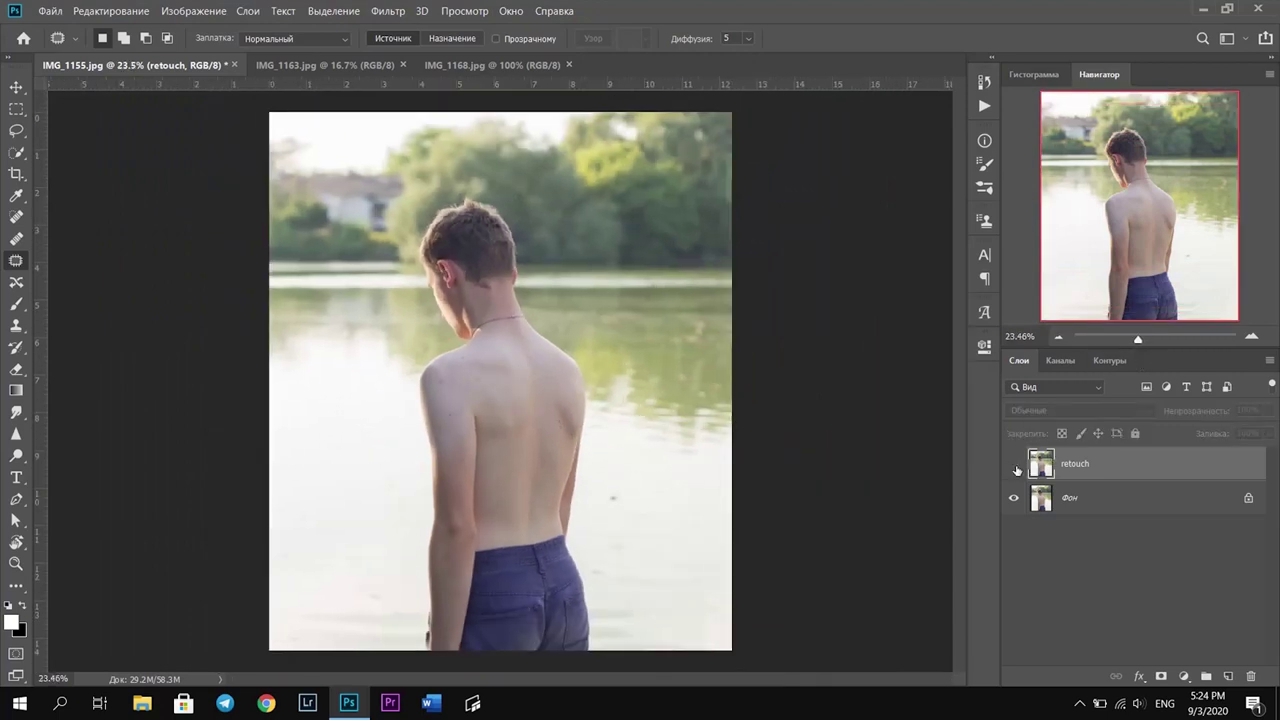
left_click(1014, 464)
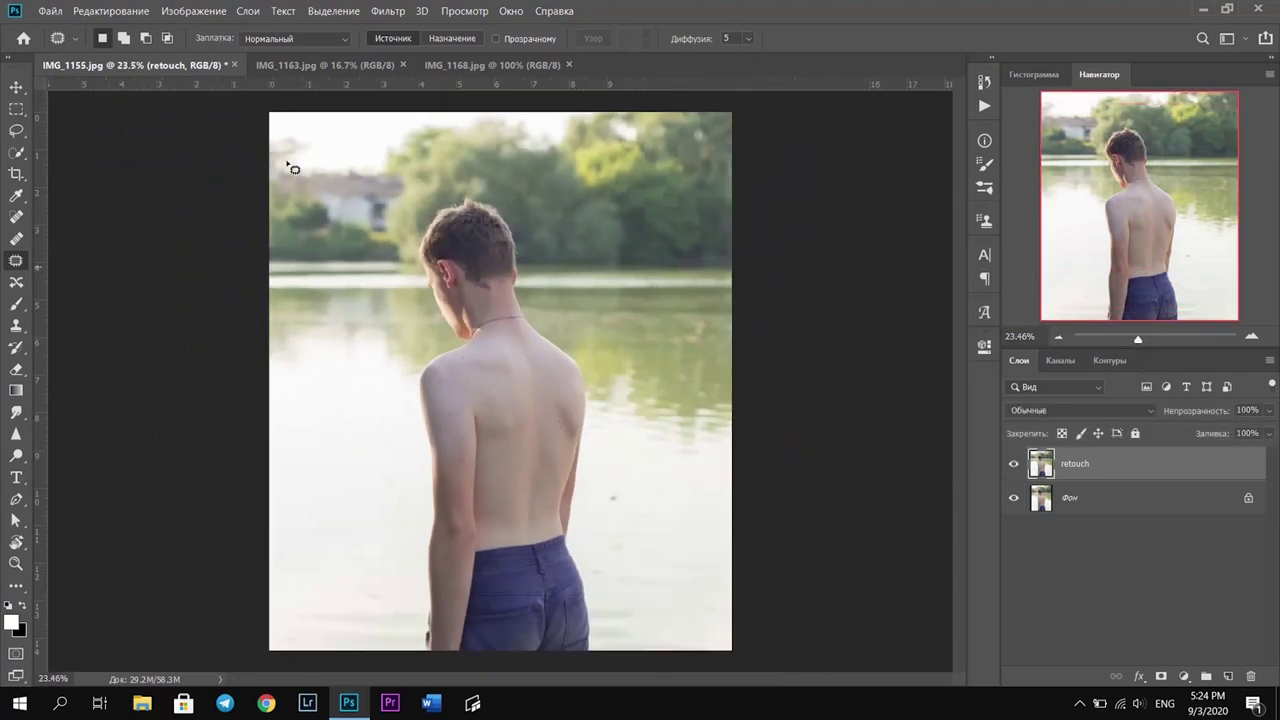
left_click(444, 62)
key("v")
left_click(430, 275)
left_click(649, 317)
mouse_move(482, 265)
left_mouse_down()
mouse_move(112, 65)
mouse_move(590, 265)
mouse_move(552, 368)
left_mouse_up()
Scale the sky layer to 65.43% and position it over the top of the picture
key("ctrl+t")
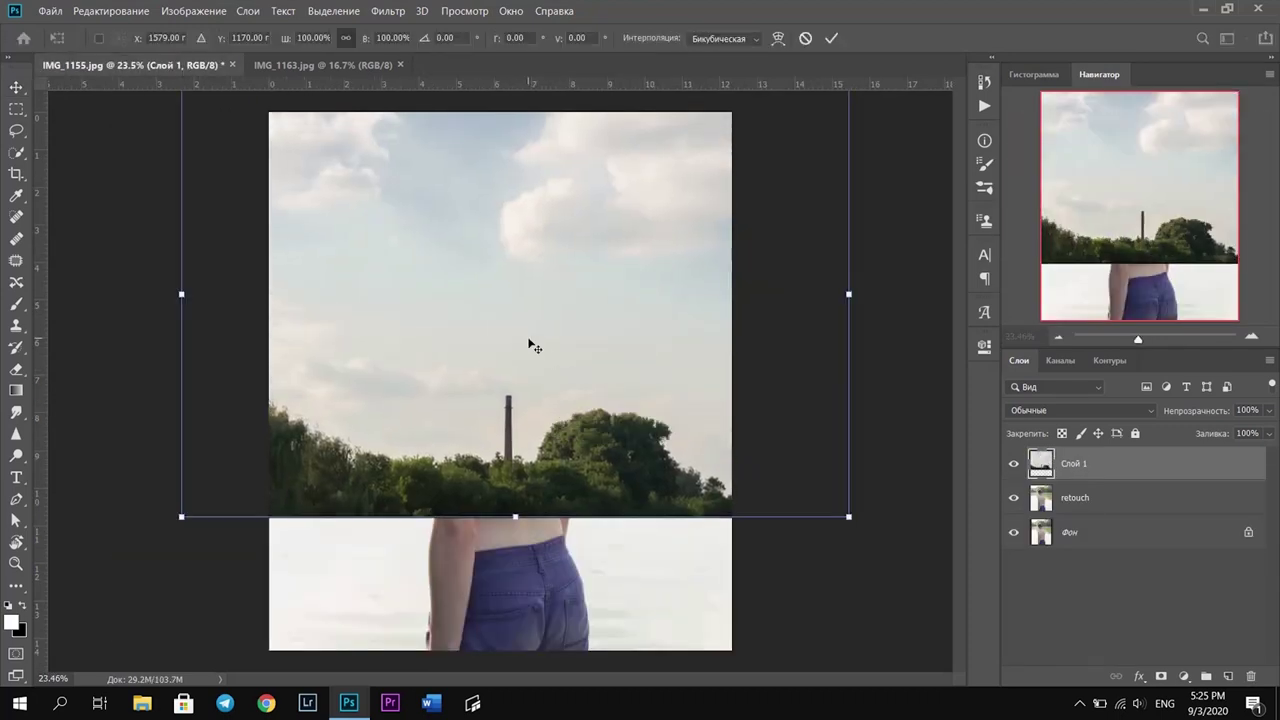
mouse_move(848, 517)
left_mouse_down()
mouse_move(560, 310)
mouse_move(538, 255)
mouse_move(550, 255)
left_mouse_up()
left_click_drag(632, 353, 705, 403)
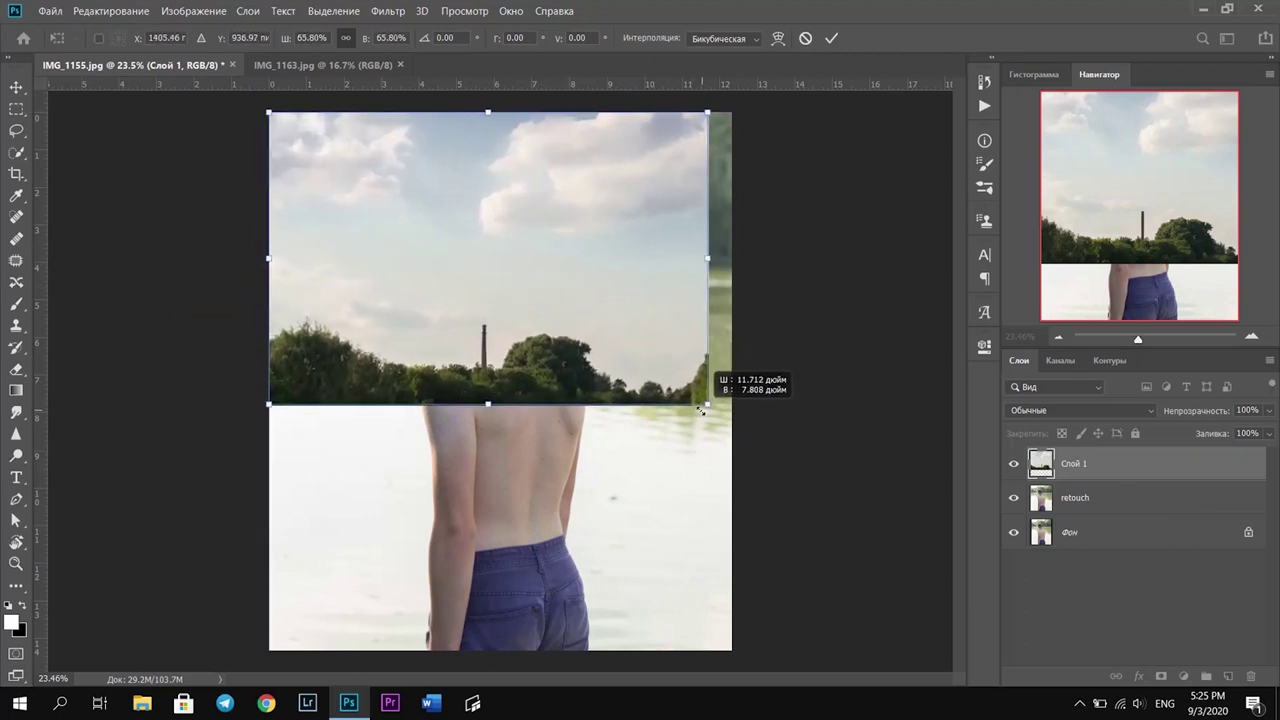
left_click(832, 37)
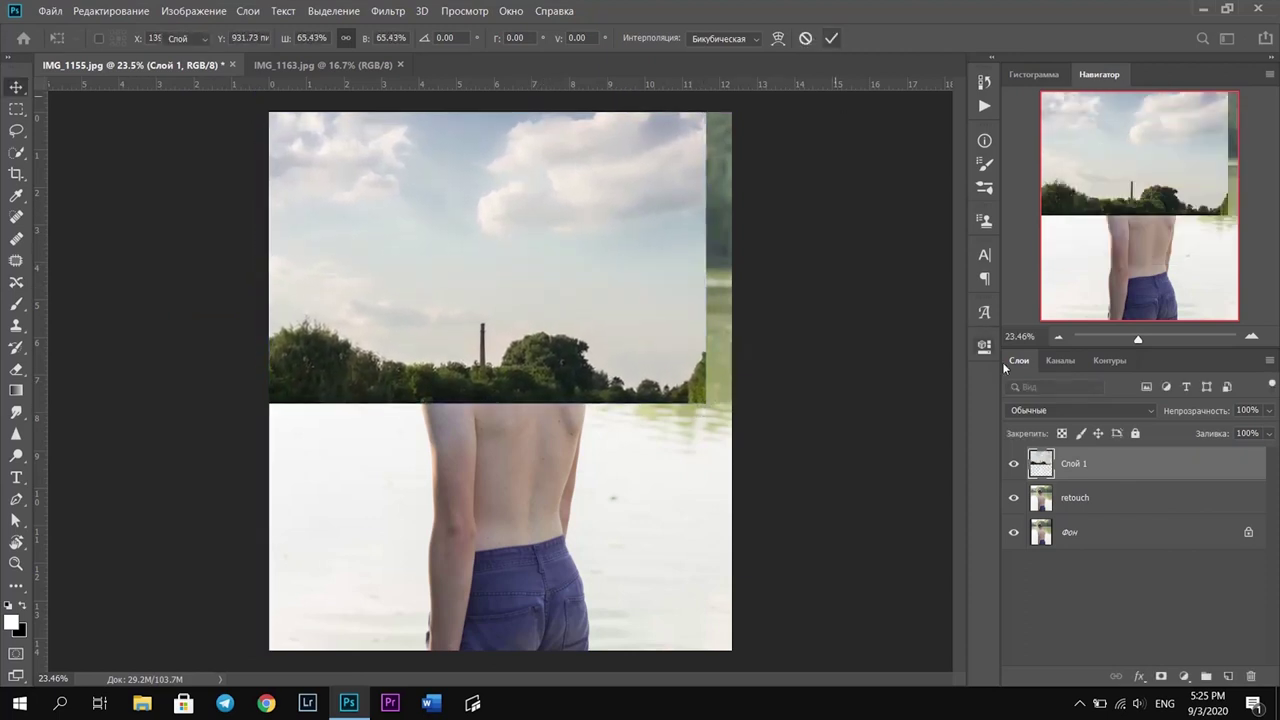
left_click(1088, 411)
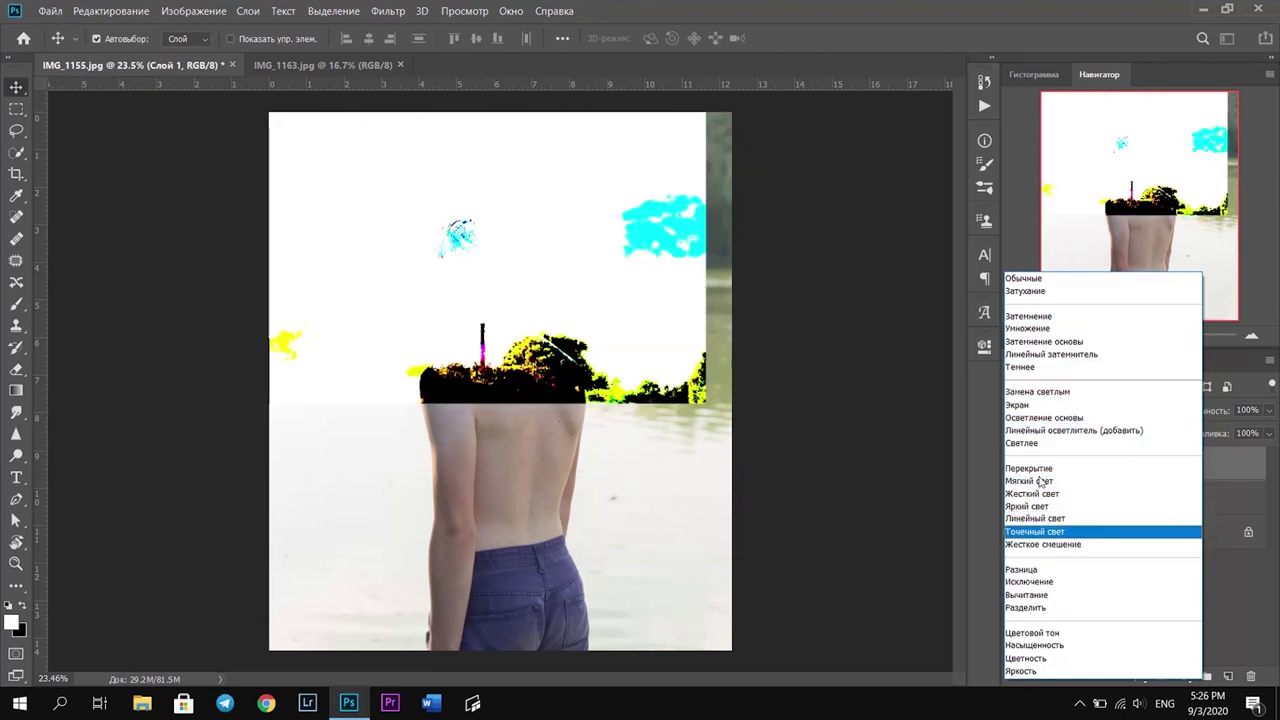
Blend the sky layer as Multiply, duplicate and hide the copy, and rename the original 'up sky'
left_click(1033, 330)
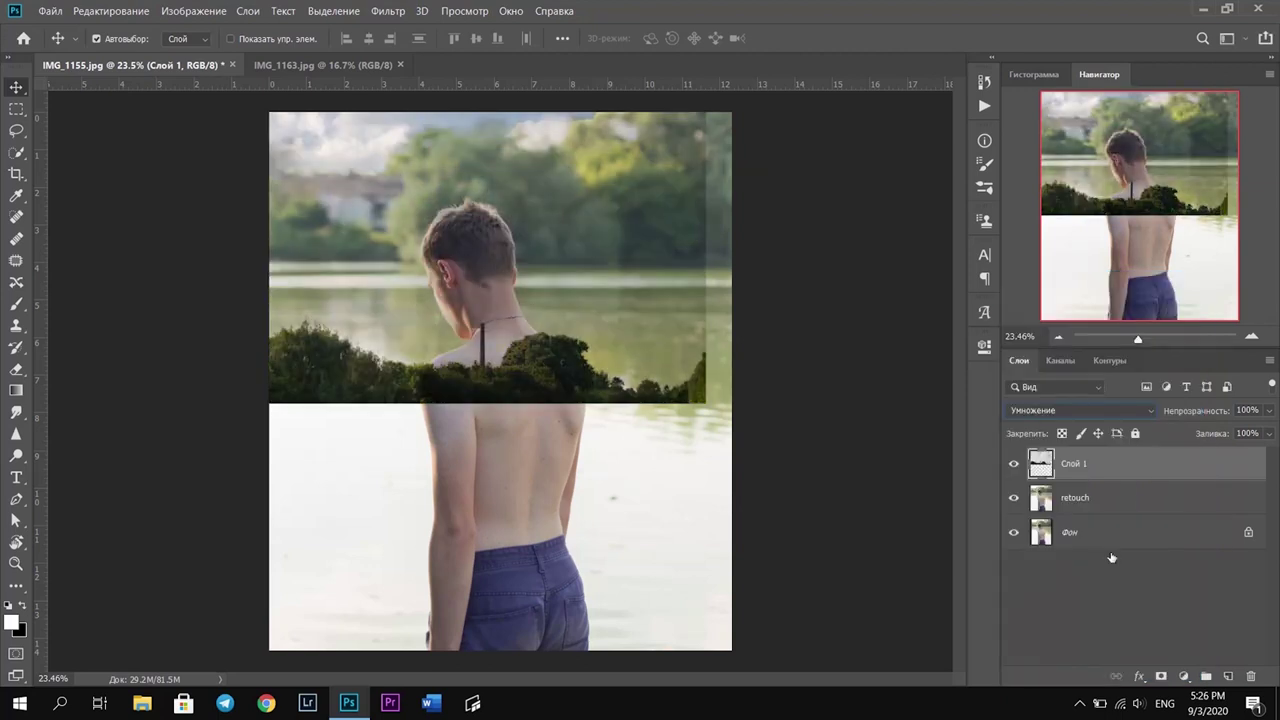
left_click_drag(634, 318, 634, 318)
key("ctrl+j")
left_click(1013, 463)
double_click(1088, 497)
key("Return")
Add a mask to up sky, paint out the tree band with a 1000 brush, and invert it
left_click(1160, 676)
key("b")
key("]")
mouse_move(326, 387)
left_mouse_down()
mouse_move(704, 259)
mouse_move(471, 214)
mouse_move(710, 224)
left_mouse_up()
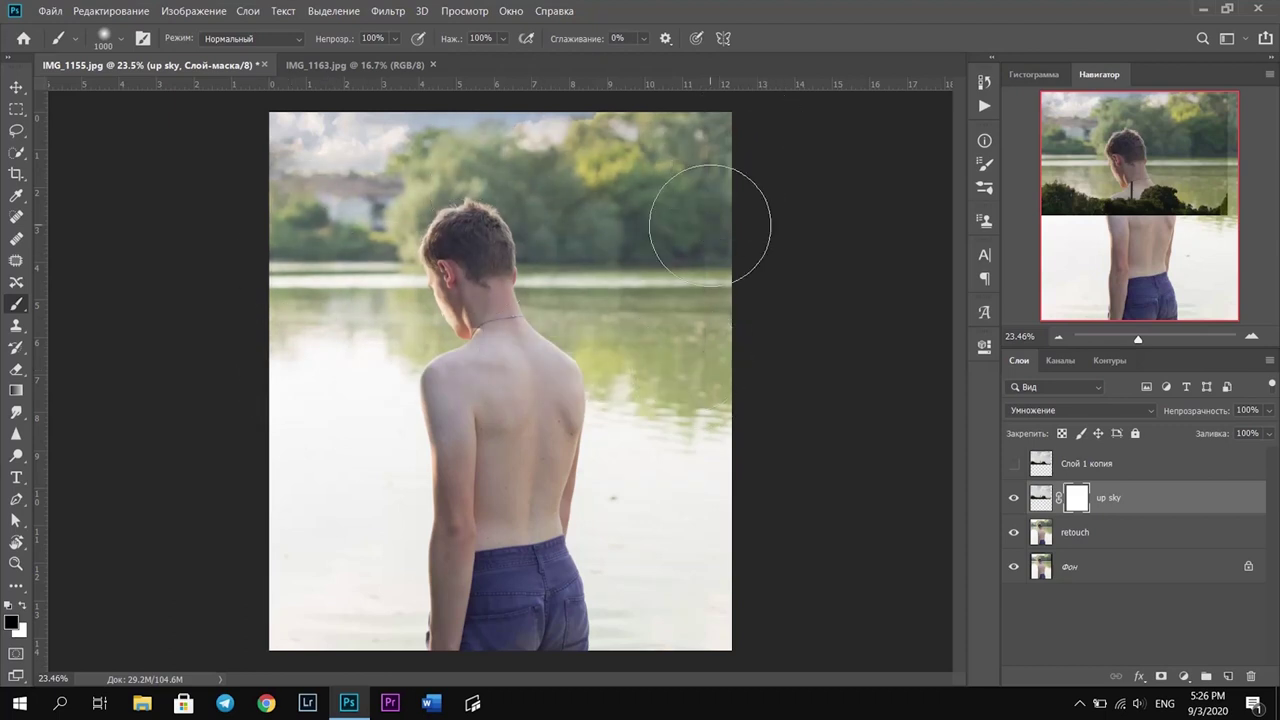
key("ctrl+i")
scroll(329, 309, "up", 3)
scroll(320, 280, "up", 2)
left_click(1041, 497)
Apply a 7.4-pixel Gaussian Blur to the up sky layer
left_click(388, 11)
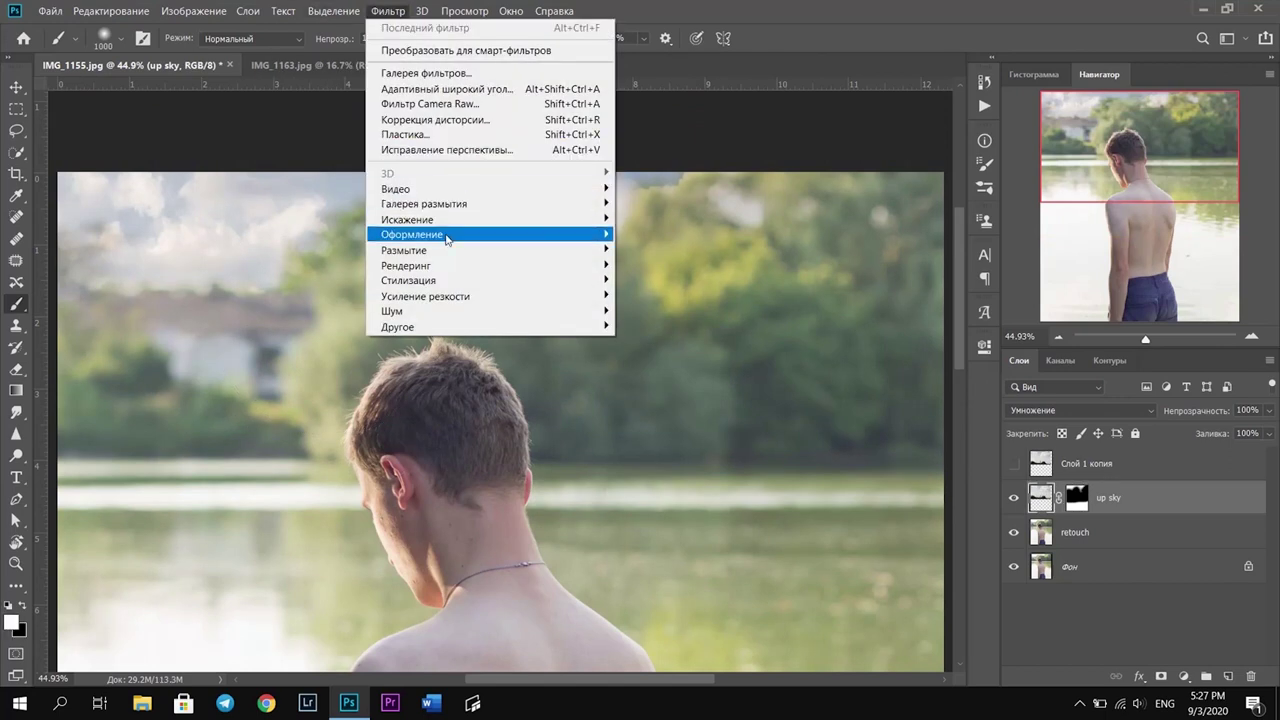
mouse_move(404, 250)
left_click(690, 338)
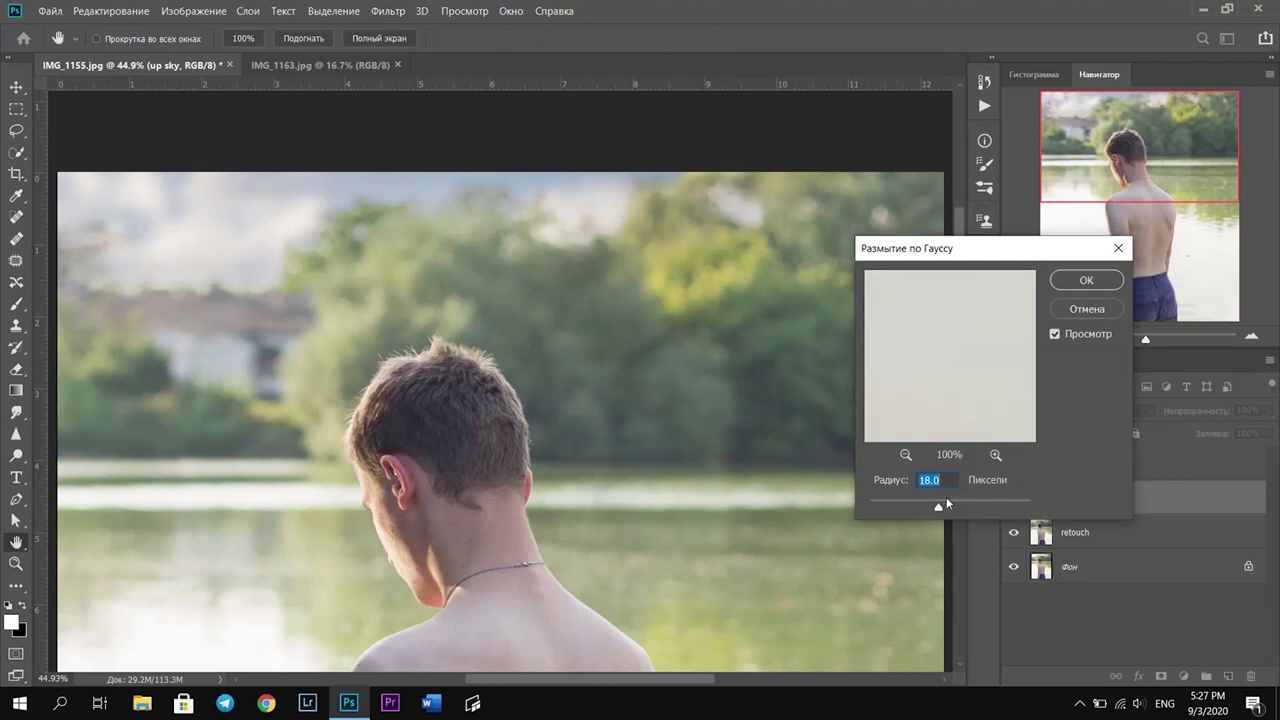
mouse_move(939, 512)
left_mouse_down()
mouse_move(923, 511)
mouse_move(934, 509)
left_mouse_up()
left_click(1086, 281)
left_click_drag(1146, 339, 1139, 341)
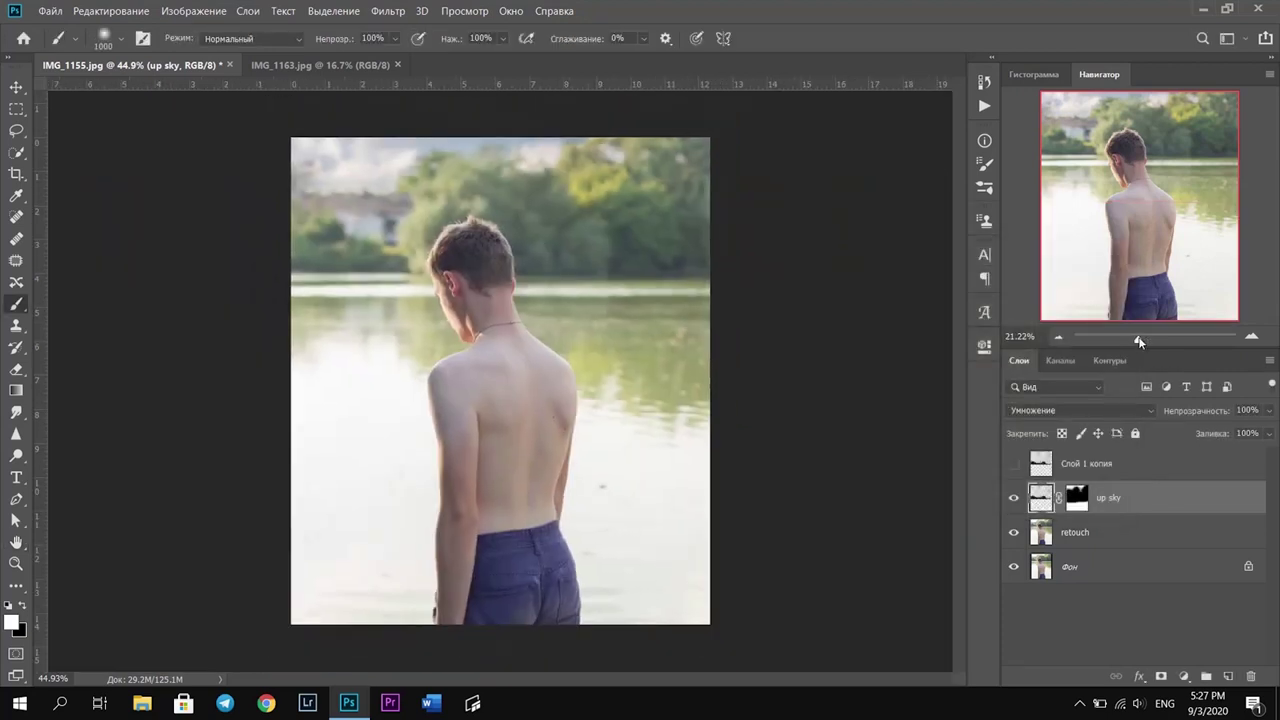
Show Слой 1 копия, flip it vertically, and enlarge it over the lower photo
left_click(1086, 465)
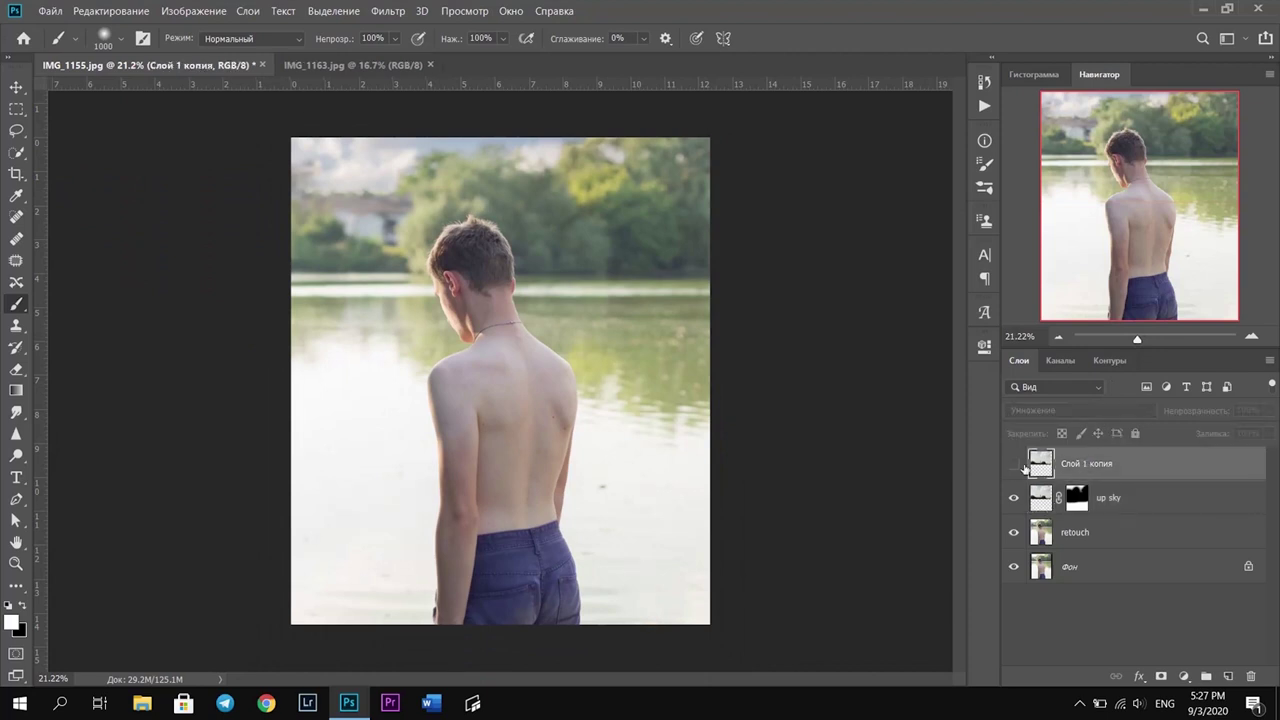
left_click(1014, 466)
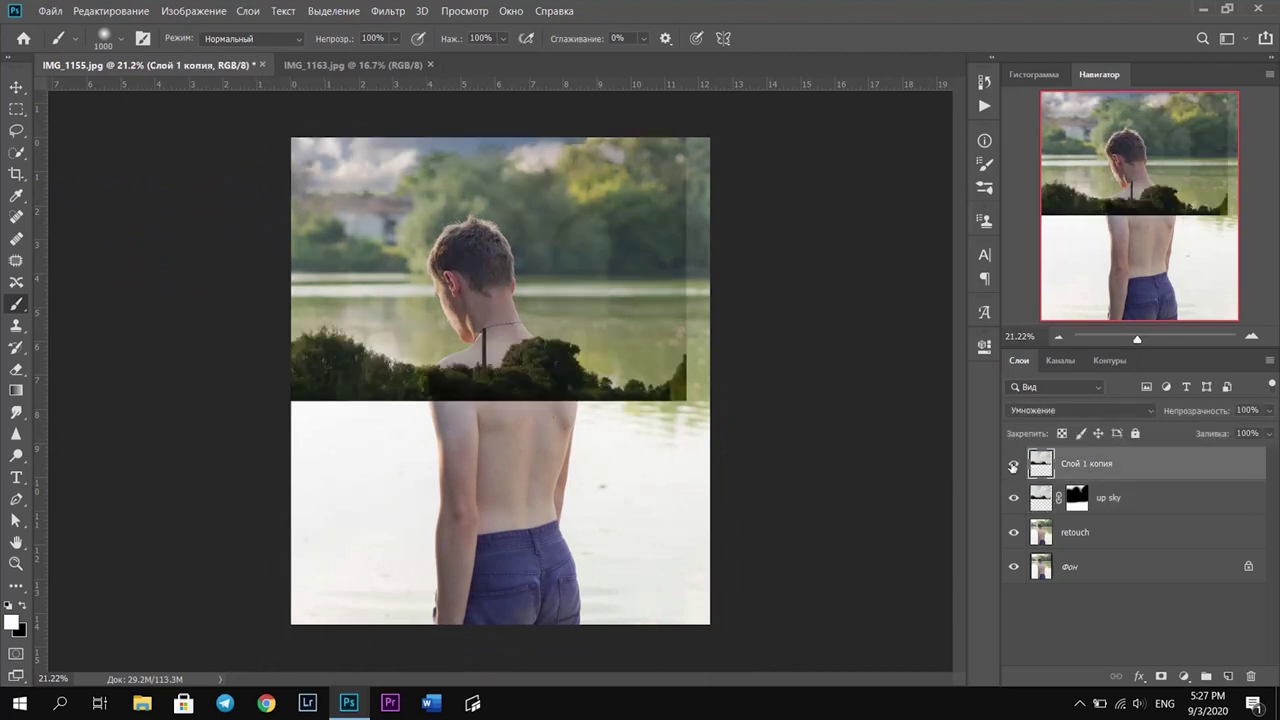
key("ctrl+t")
mouse_move(550, 232)
left_mouse_down()
mouse_move(575, 317)
mouse_move(562, 380)
mouse_move(562, 369)
left_mouse_up()
right_click(575, 318)
left_click(665, 540)
mouse_move(687, 523)
left_mouse_down()
mouse_move(727, 607)
mouse_move(741, 588)
mouse_move(789, 620)
left_mouse_up()
left_click_drag(612, 477, 573, 477)
left_click(831, 38)
Set the flipped layer's blend mode to Darken (Затемнение)
key("b")
scroll(640, 440, "up", 3)
scroll(640, 440, "down", 3)
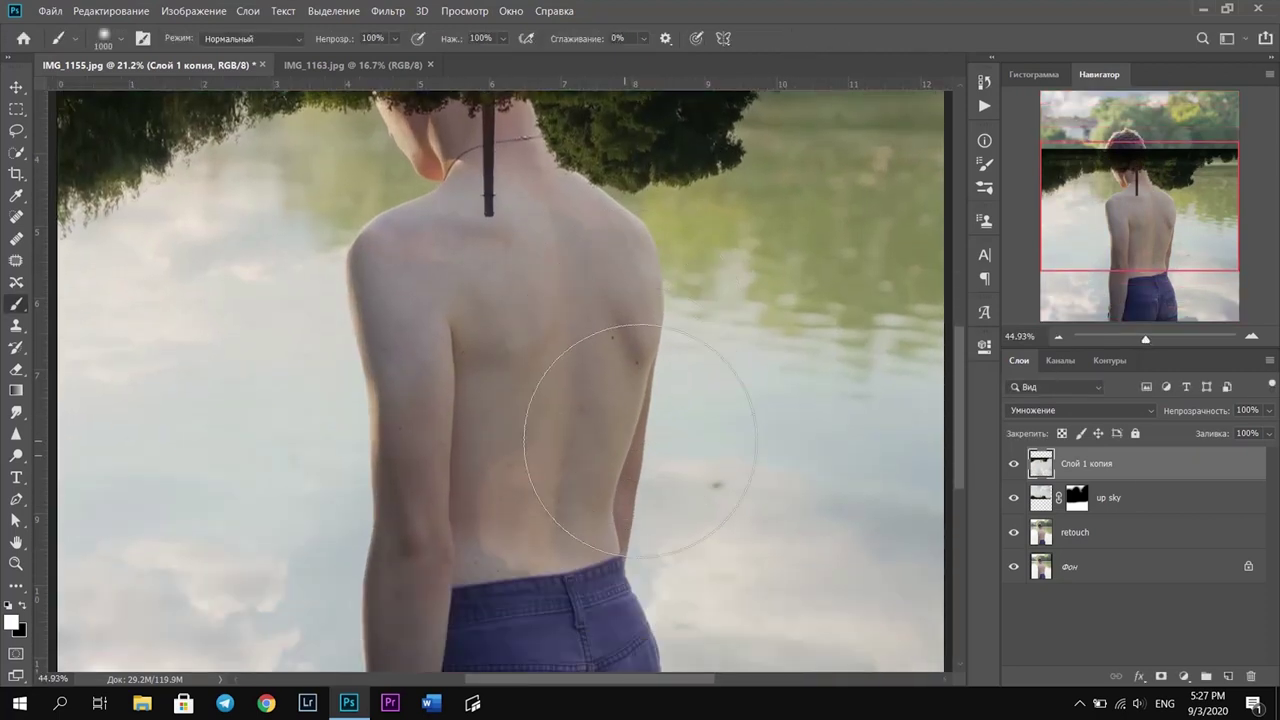
scroll(640, 440, "down", 3)
left_click(1068, 410)
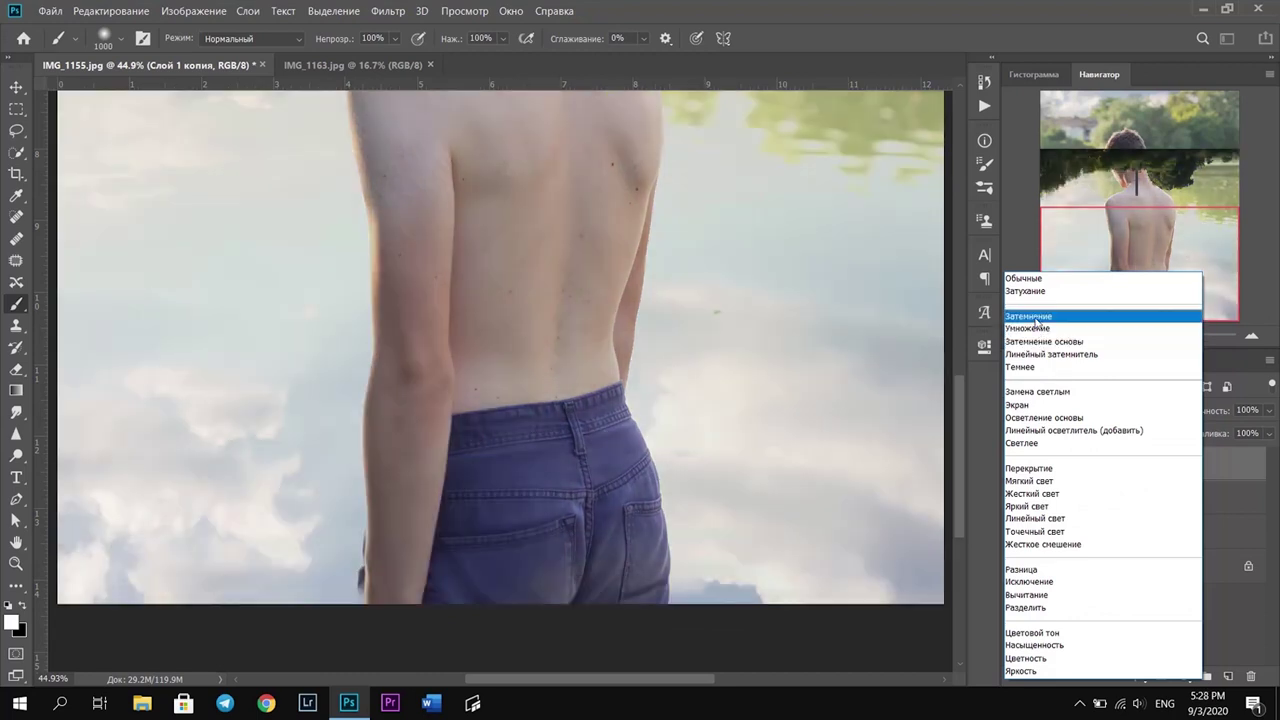
left_click(1040, 317)
left_click_drag(1152, 337, 1149, 338)
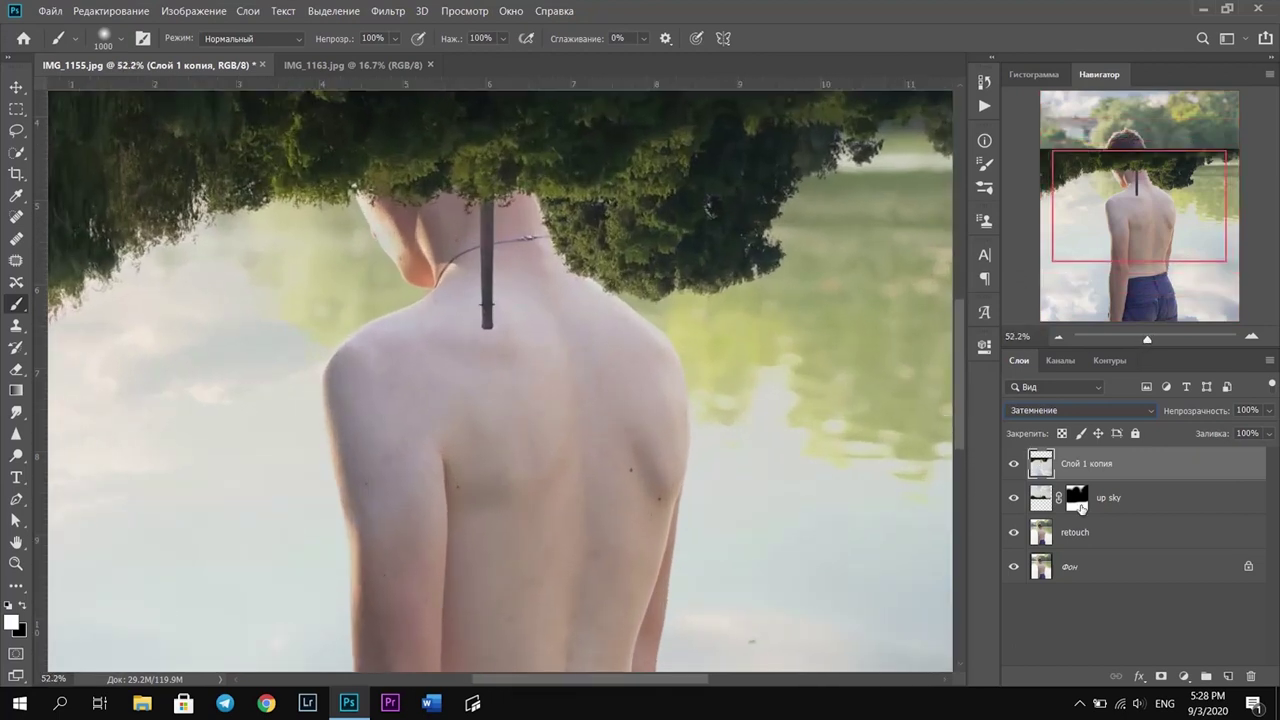
Add a mask to Слой 1 копия and paint out the trees around the boy's head
left_click(1161, 676)
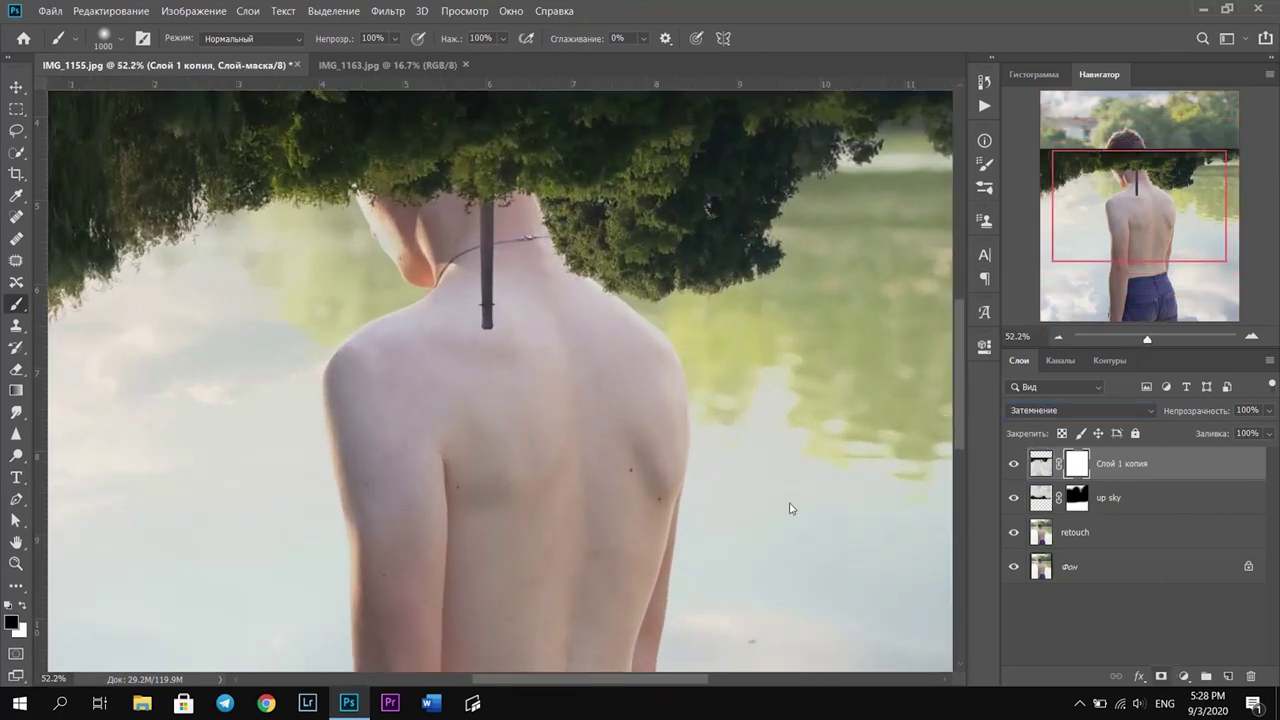
left_click_drag(503, 166, 503, 273)
scroll(503, 273, "up", 2)
mouse_move(529, 166)
left_mouse_down()
mouse_move(500, 271)
mouse_move(400, 271)
mouse_move(435, 217)
mouse_move(543, 171)
left_mouse_up()
key("bracketleft")
key("bracketleft")
key("bracketleft")
mouse_move(620, 251)
left_mouse_down()
mouse_move(715, 387)
mouse_move(857, 229)
left_mouse_up()
Paint out the remaining left and right tree reflections on the mask
left_click(485, 465)
scroll(743, 380, "right", 5)
scroll(743, 380, "left", 12)
mouse_move(486, 200)
left_mouse_down()
mouse_move(400, 286)
mouse_move(519, 318)
mouse_move(329, 414)
mouse_move(414, 394)
left_mouse_up()
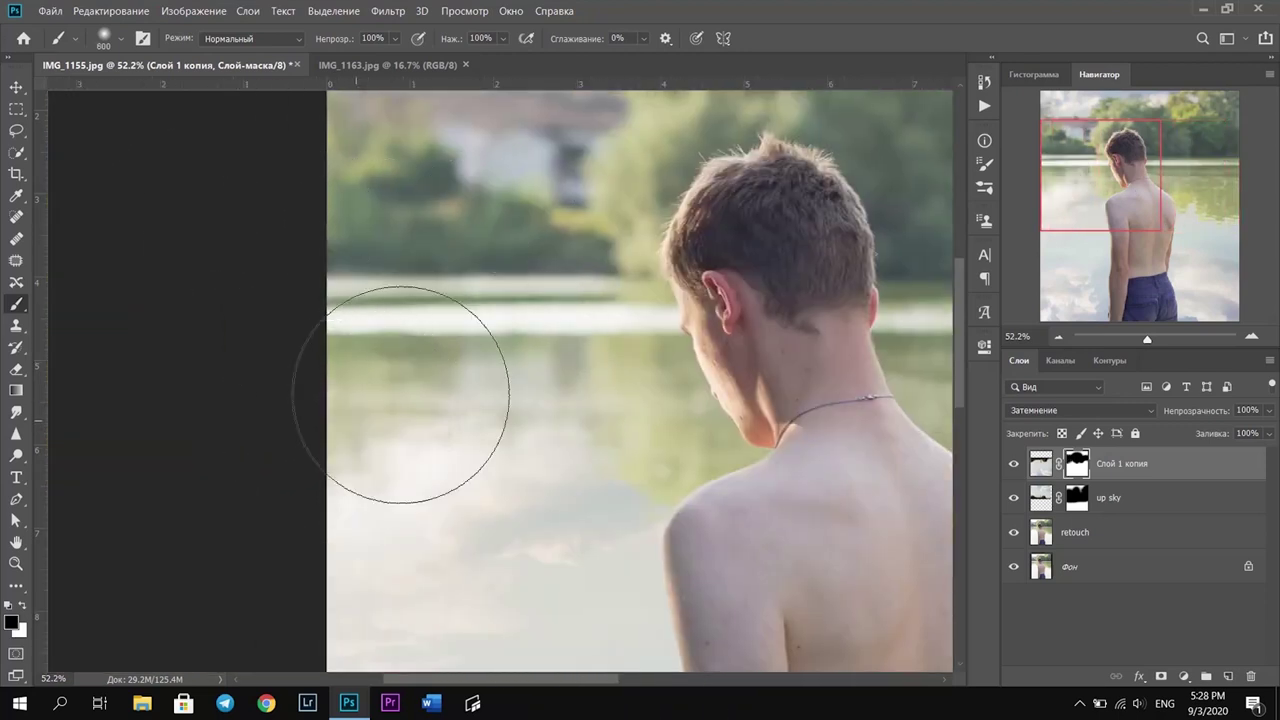
key("bracketright")
key("bracketright")
scroll(780, 300, "down", 2)
scroll(780, 300, "down", 2)
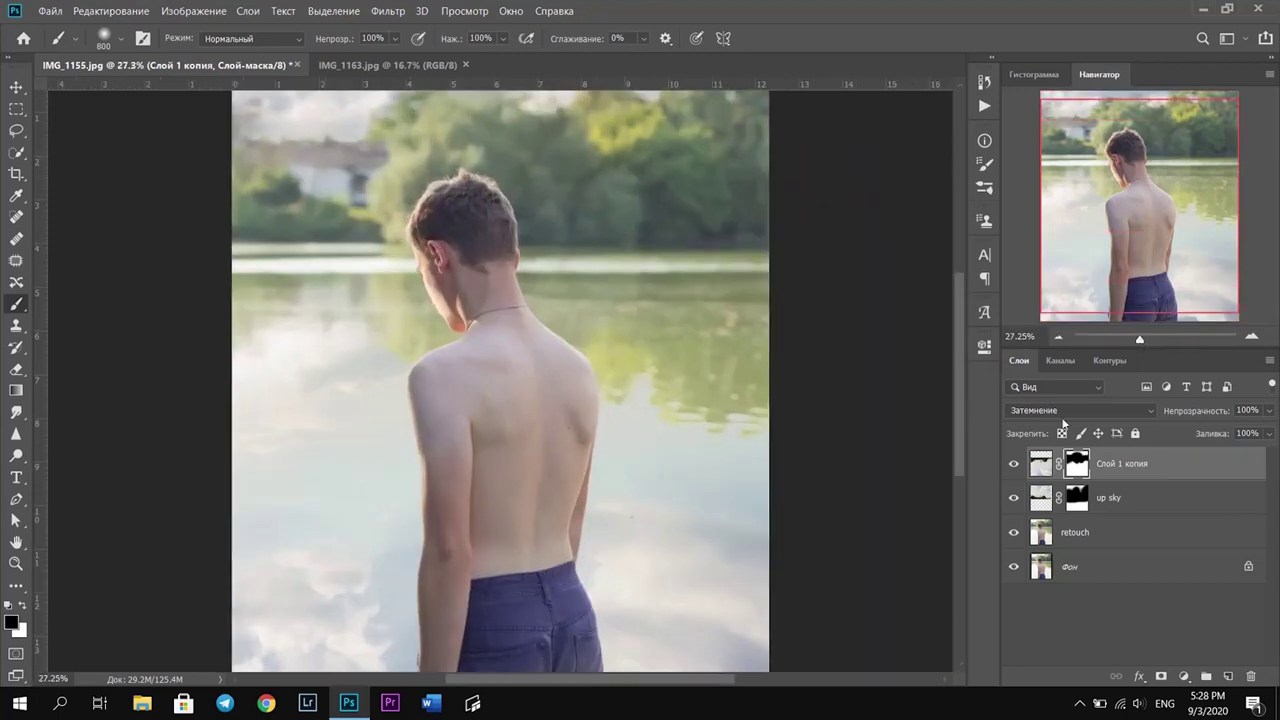
Apply a 10-pixel Gaussian Blur to the flipped sky layer's image
left_click(1041, 463)
left_click(388, 11)
left_click(689, 343)
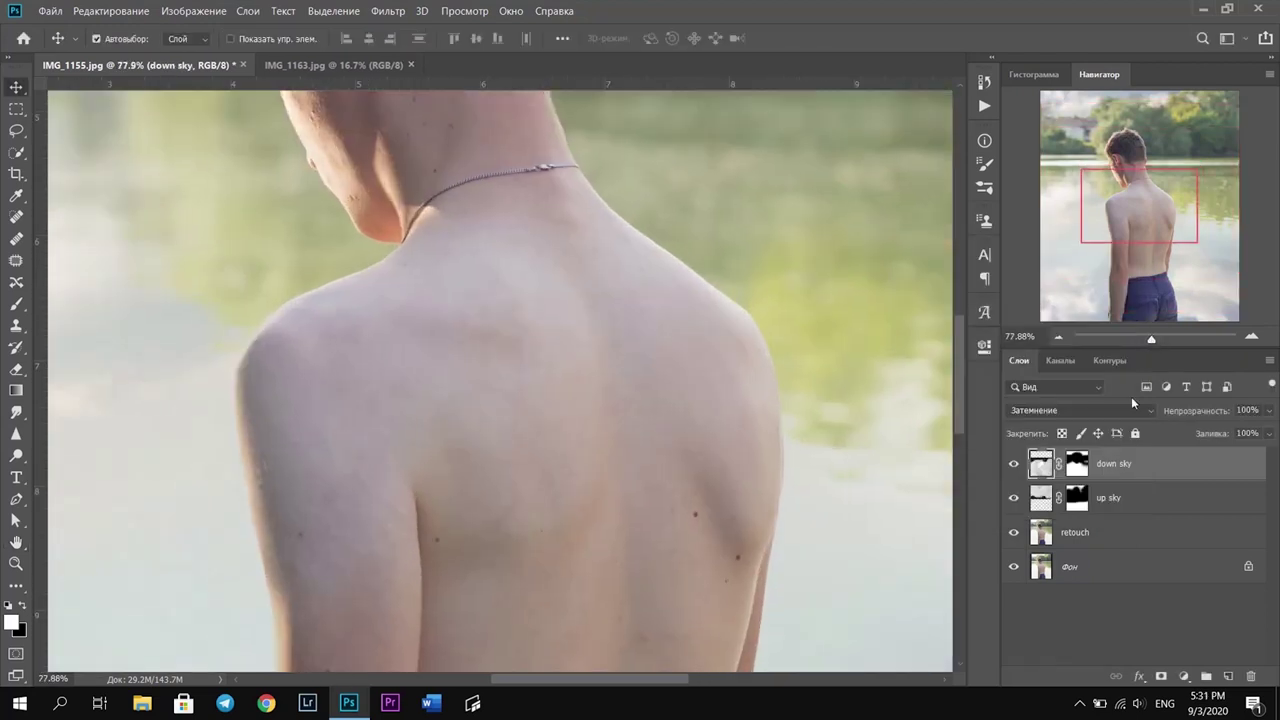
left_click(1092, 533)
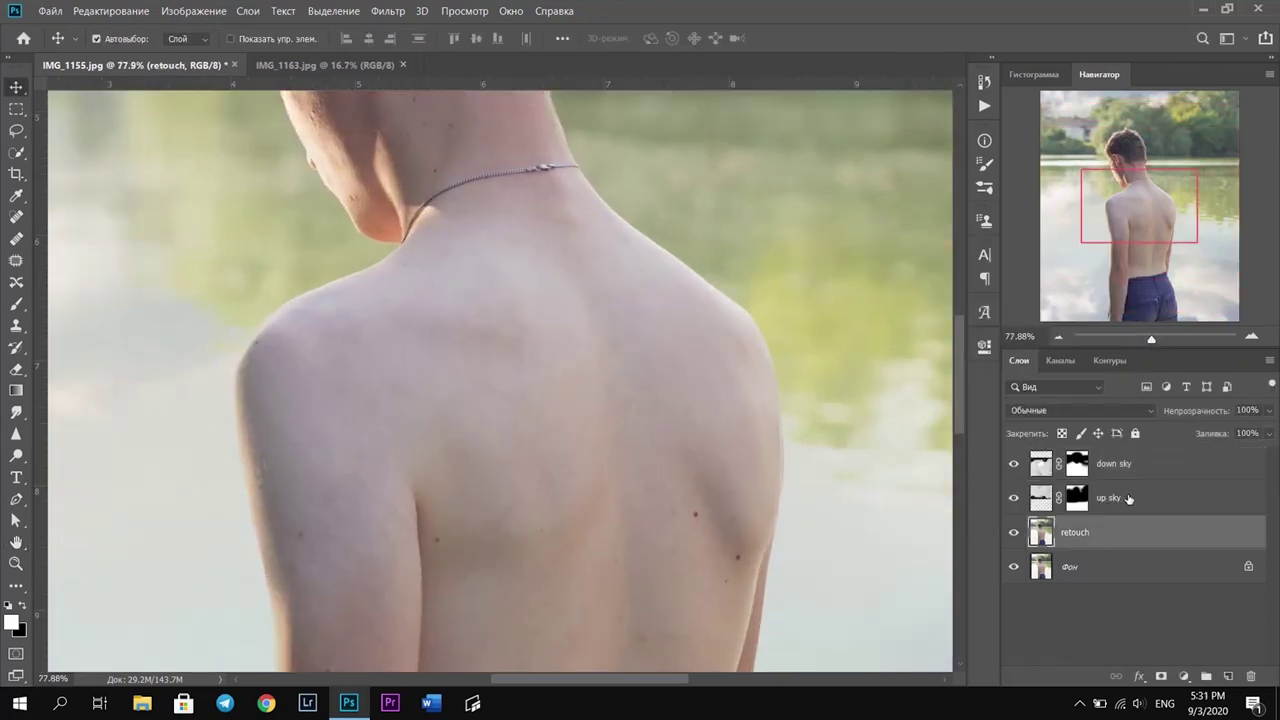
Begin a Pen path above the jeans, curving it up the spine toward the neck
scroll(805, 520, "down", 3)
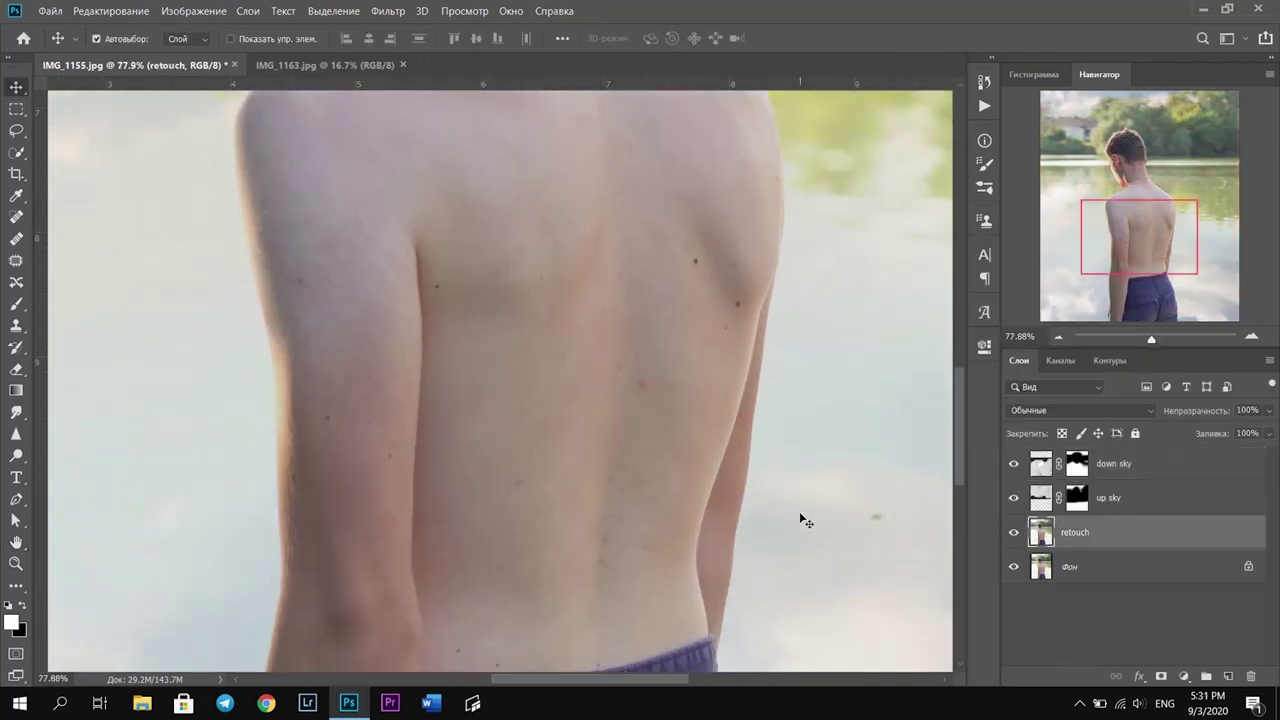
left_click(23, 505)
left_click(23, 505)
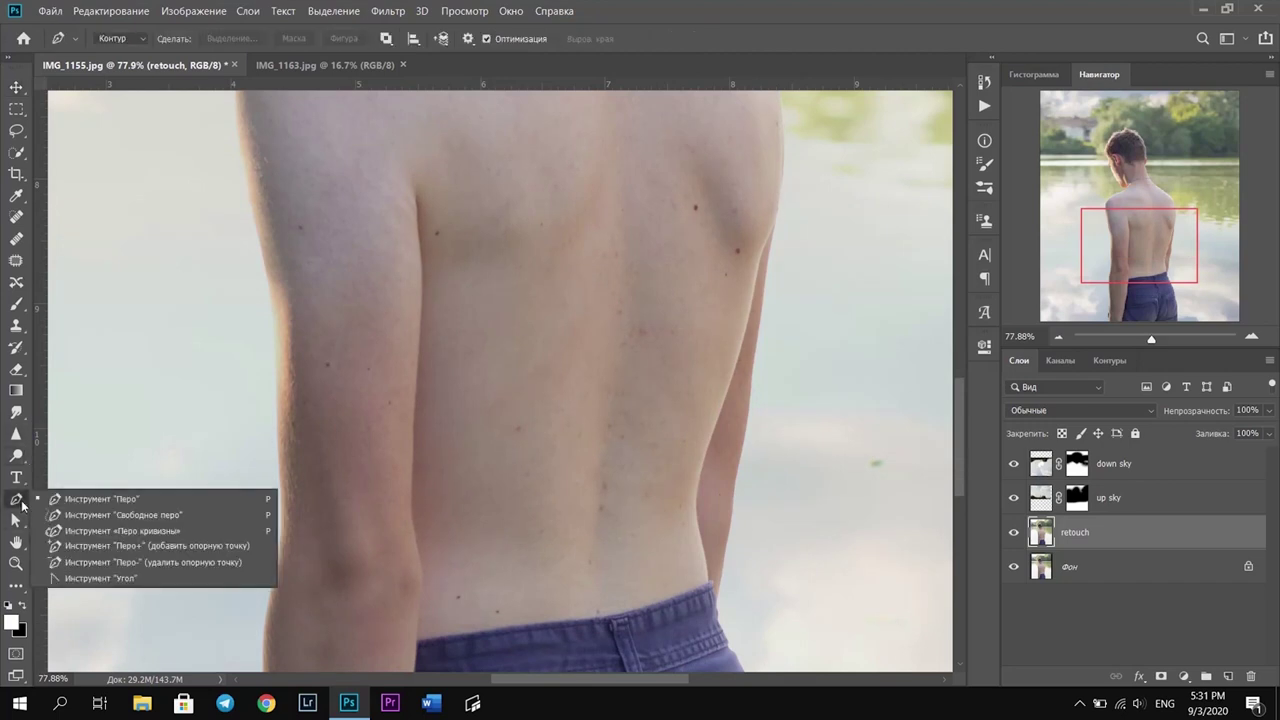
left_click(95, 499)
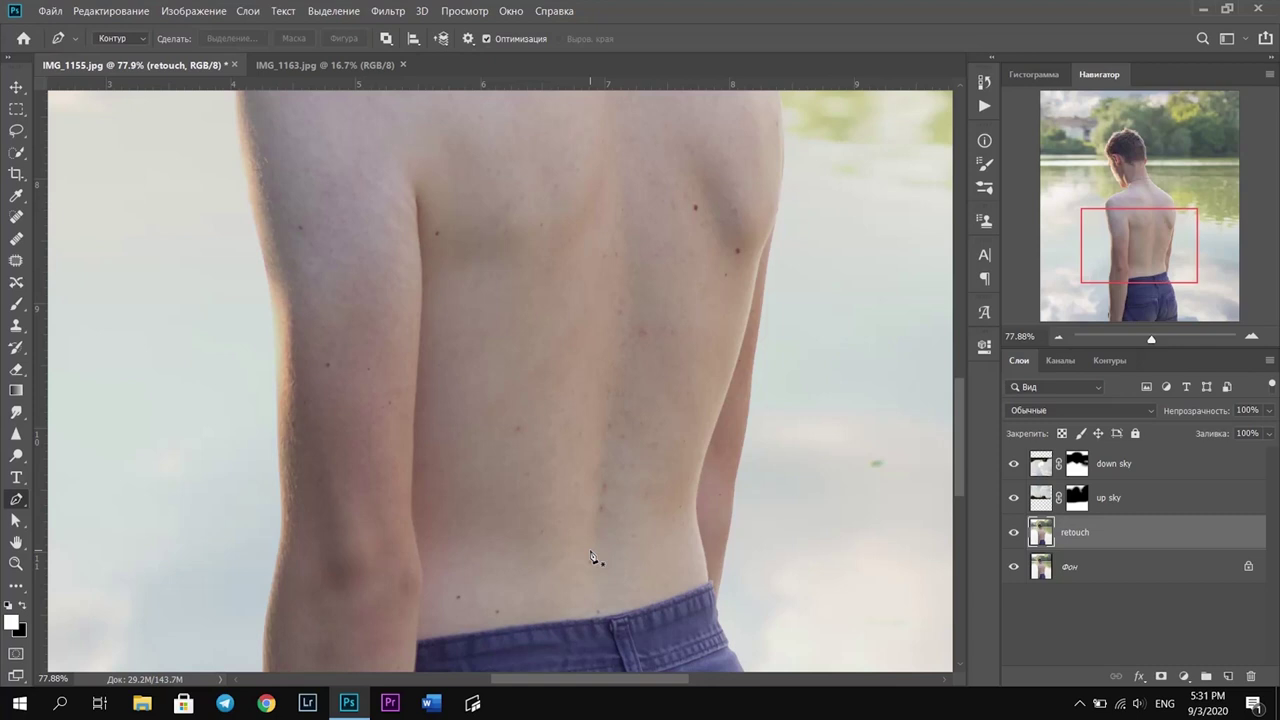
left_click(596, 552)
left_click_drag(639, 497, 663, 426)
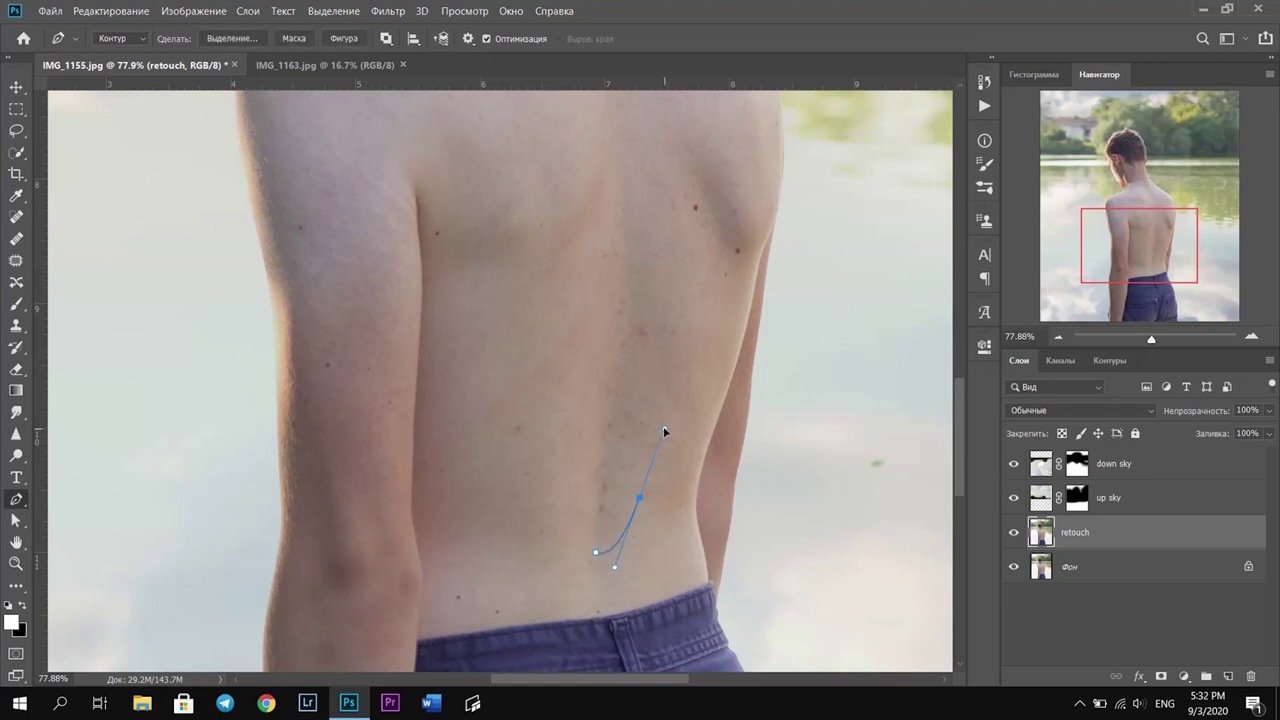
left_click_drag(684, 359, 689, 320)
scroll(693, 394, "up", 3)
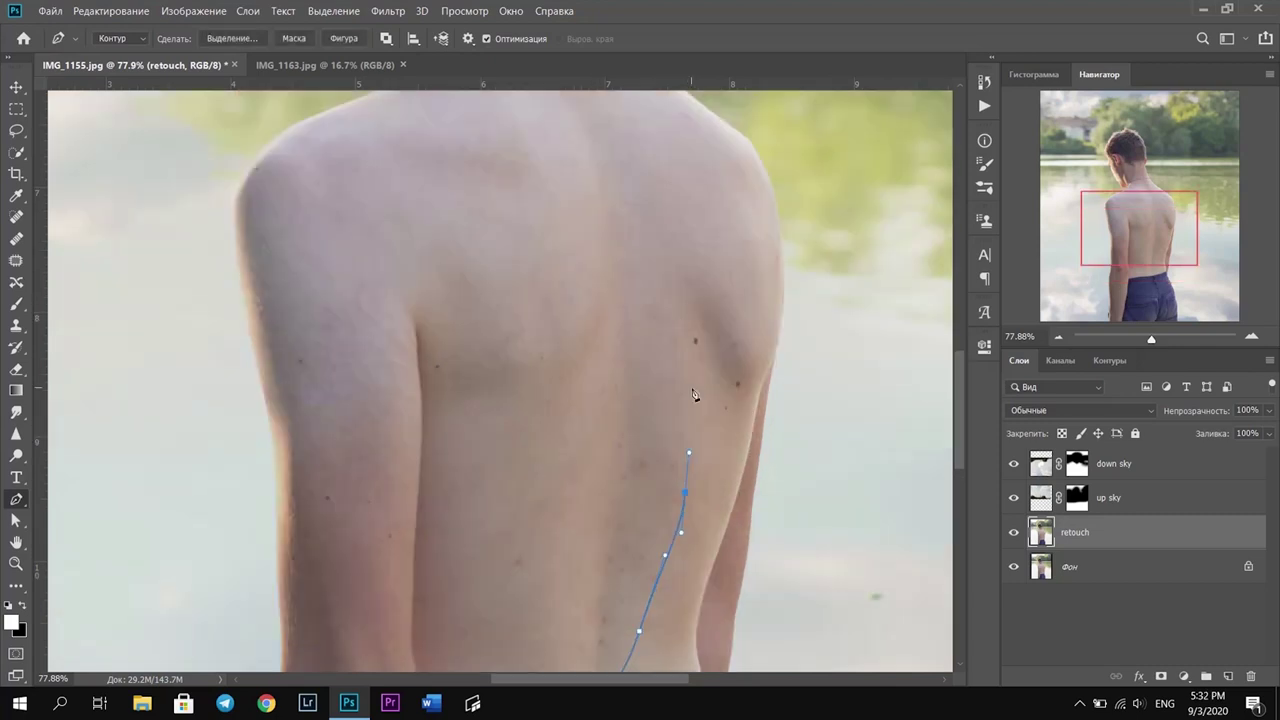
left_click_drag(698, 391, 694, 323)
mouse_move(690, 268)
left_mouse_down()
mouse_move(630, 199)
mouse_move(563, 229)
left_mouse_up()
Bring the path back down the spine with curved points, closing the spindle shape
scroll(674, 237, "up", 2)
scroll(630, 200, "up", 1)
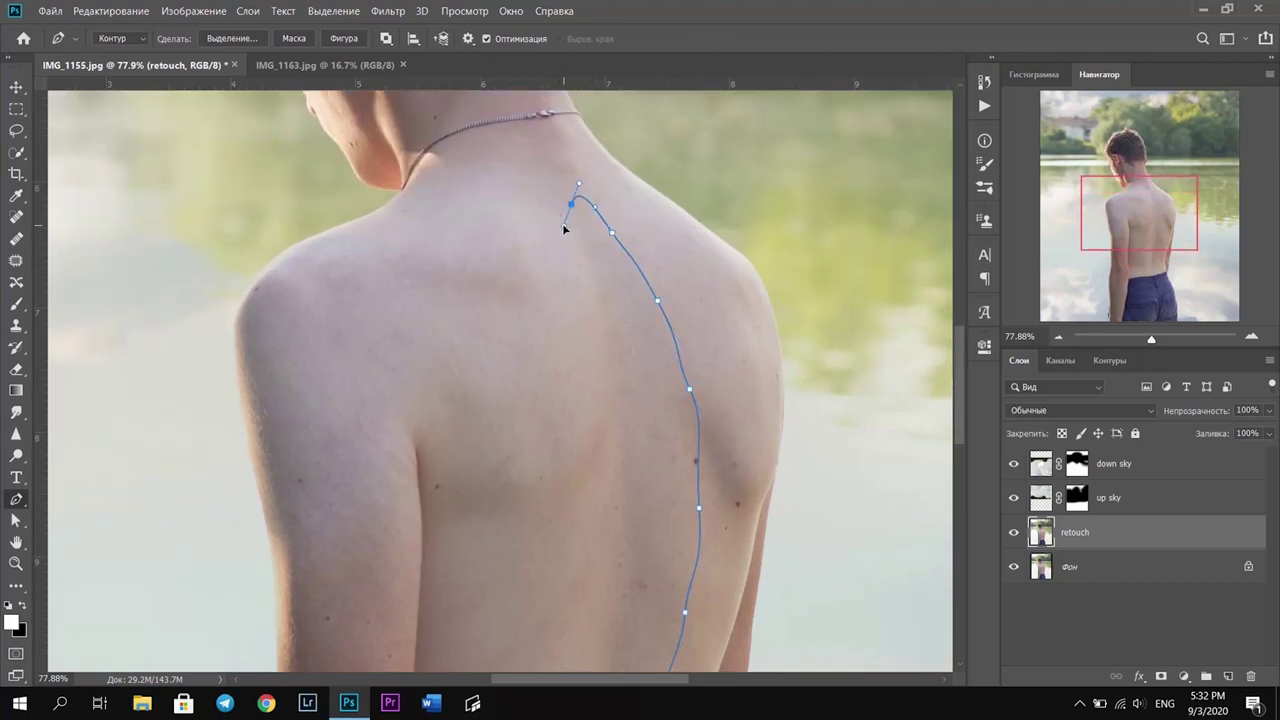
left_click_drag(551, 345, 563, 484)
scroll(563, 484, "down", 4)
left_click_drag(561, 323, 568, 393)
left_click_drag(565, 444, 566, 482)
left_click_drag(565, 527, 571, 571)
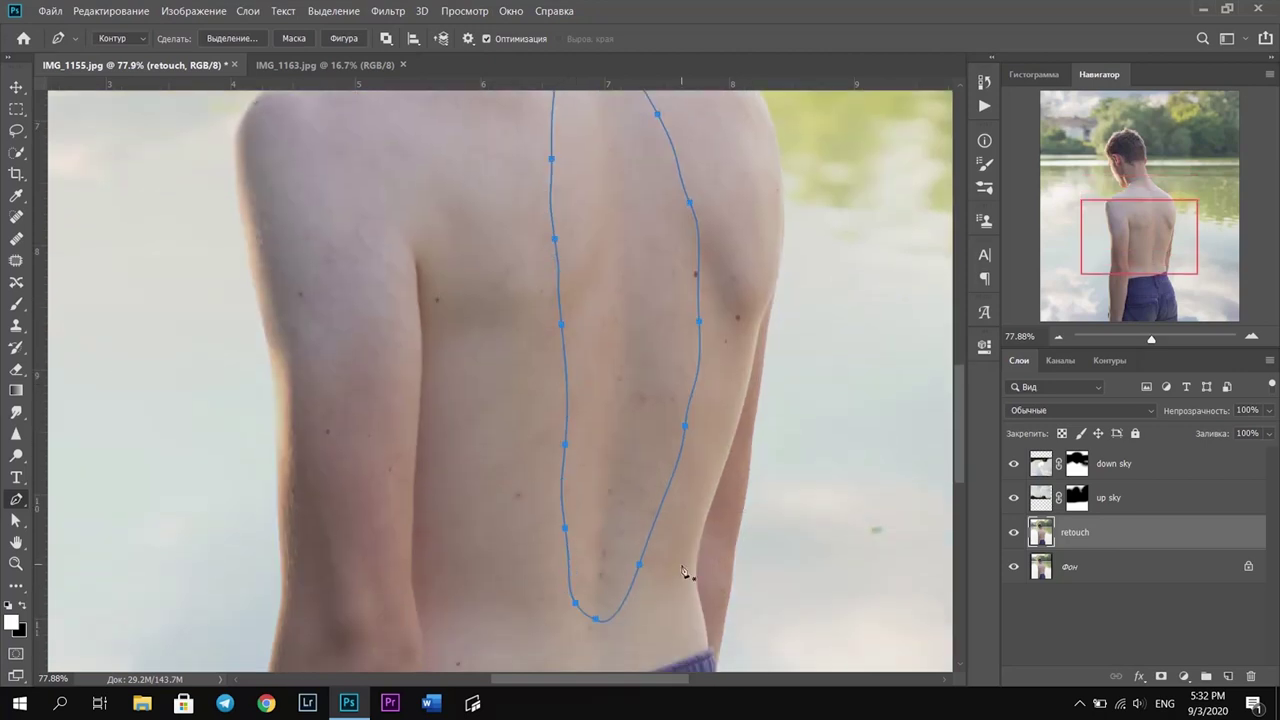
left_click_drag(1151, 339, 1148, 339)
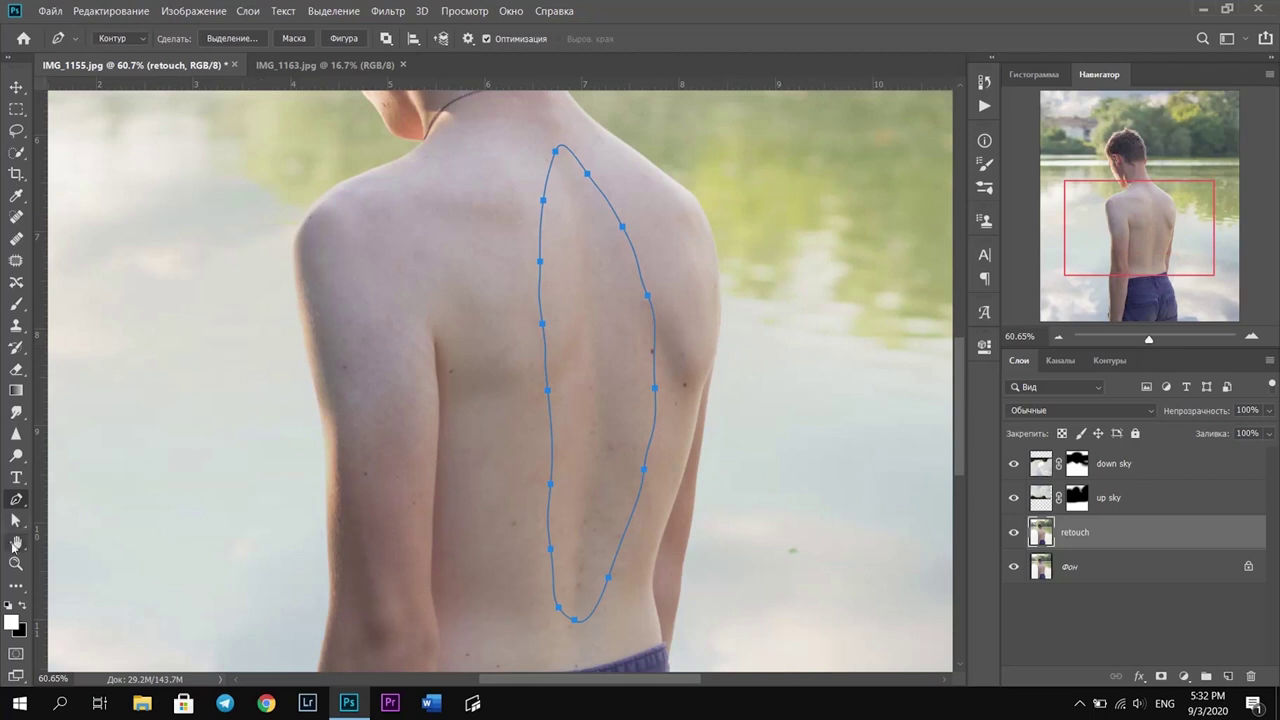
Pull the path's left-edge anchors outward and adjust the bottom curve
left_click(552, 486)
left_click_drag(552, 486, 540, 486)
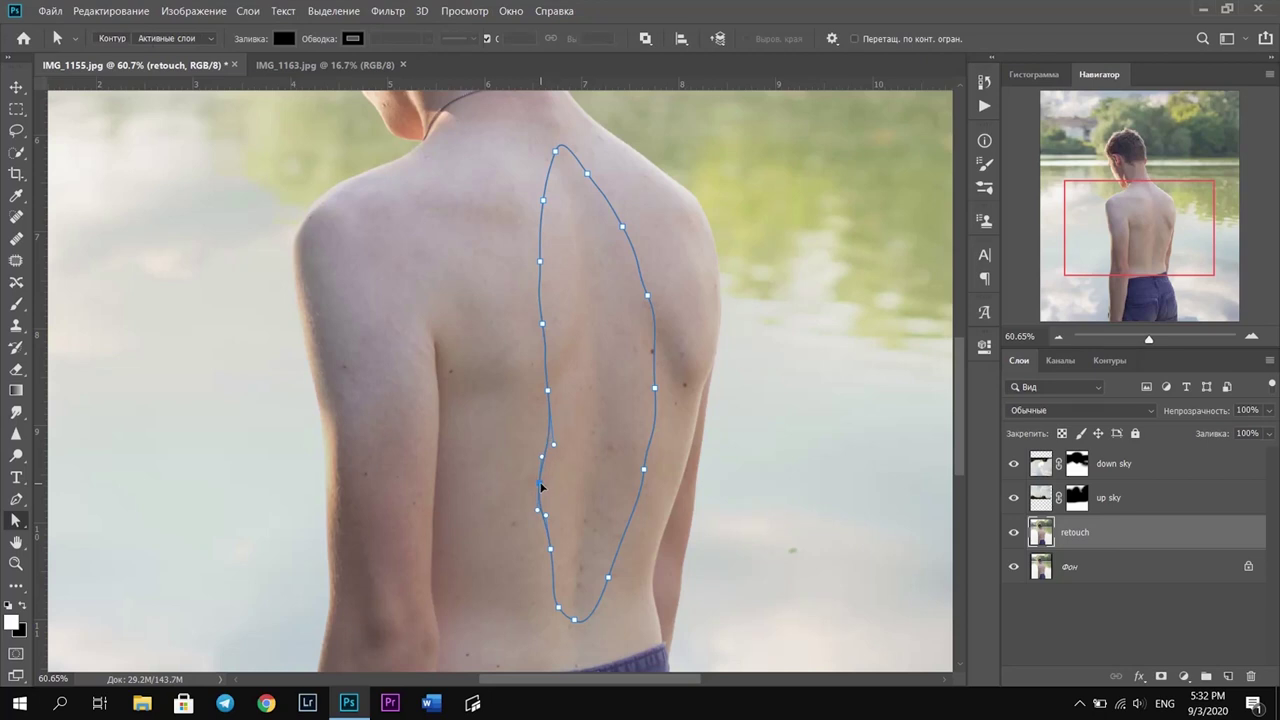
left_click_drag(548, 393, 532, 407)
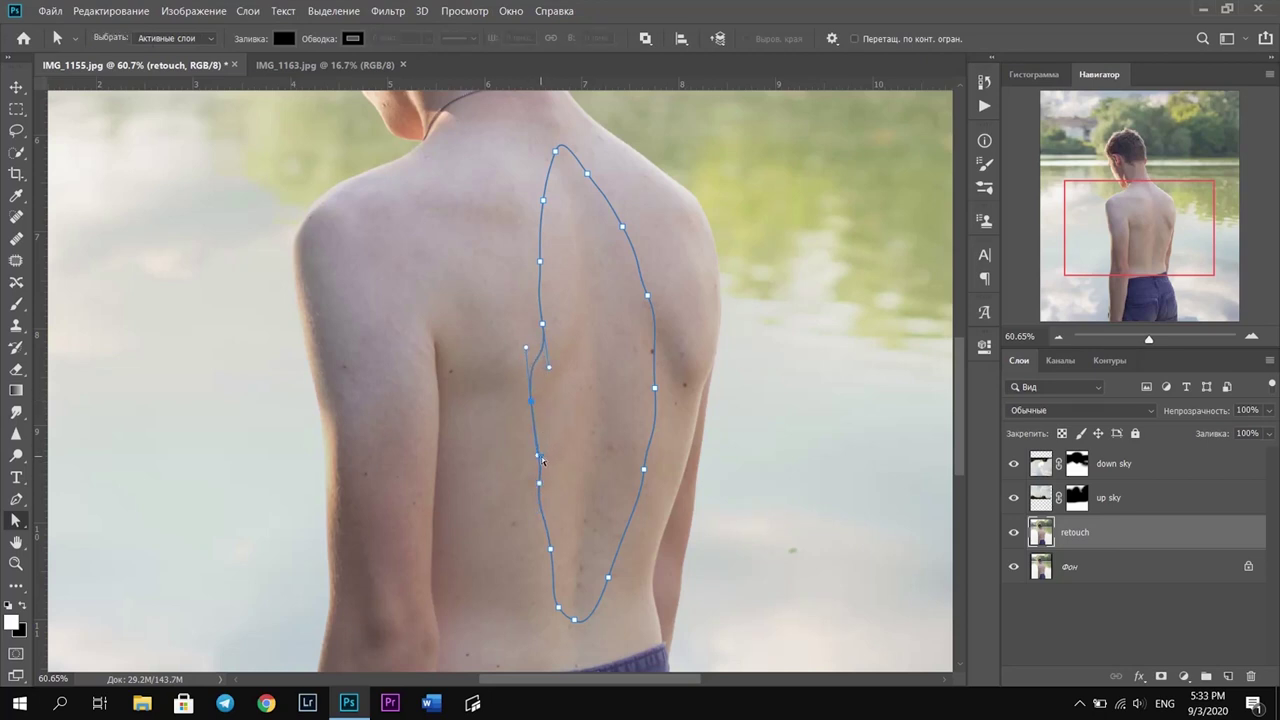
left_click_drag(541, 323, 525, 378)
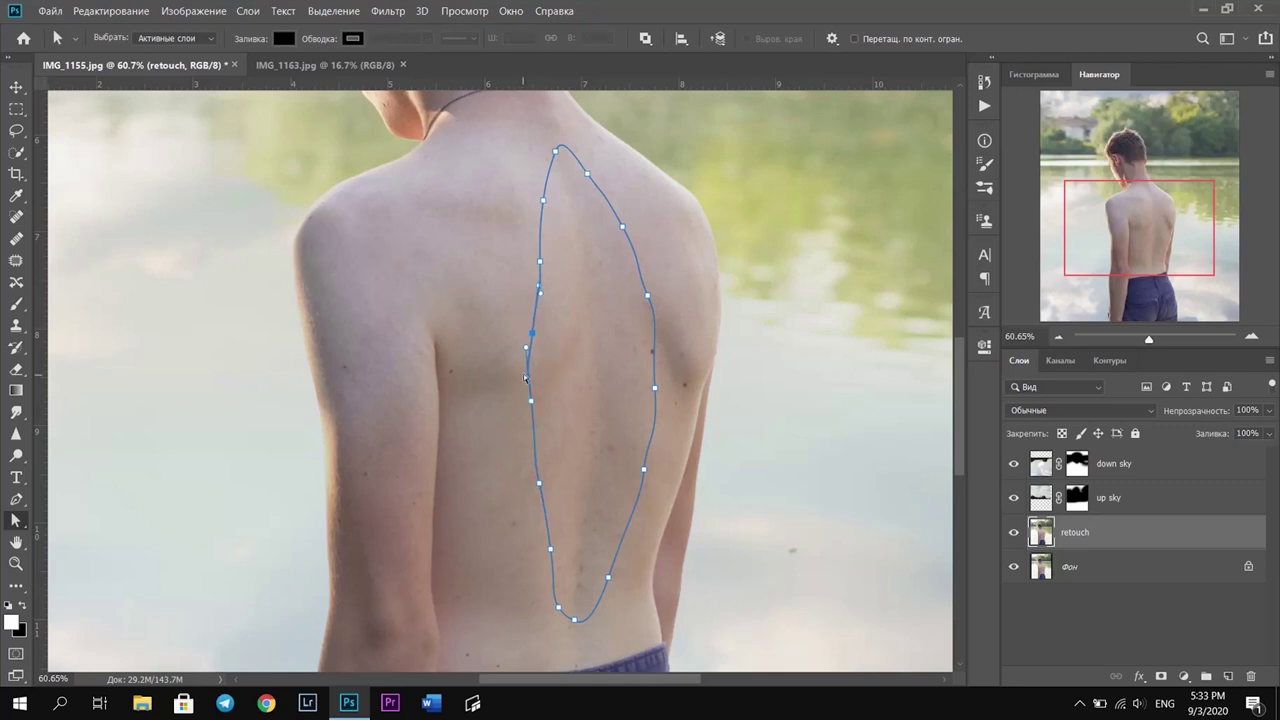
left_click_drag(574, 620, 567, 627)
scroll(543, 458, "up", 3)
Refine the path's top near the neck and smooth its left-edge curve
left_click_drag(530, 476, 526, 493)
left_click_drag(532, 427, 528, 427)
left_click(570, 238)
scroll(560, 330, "down", 4)
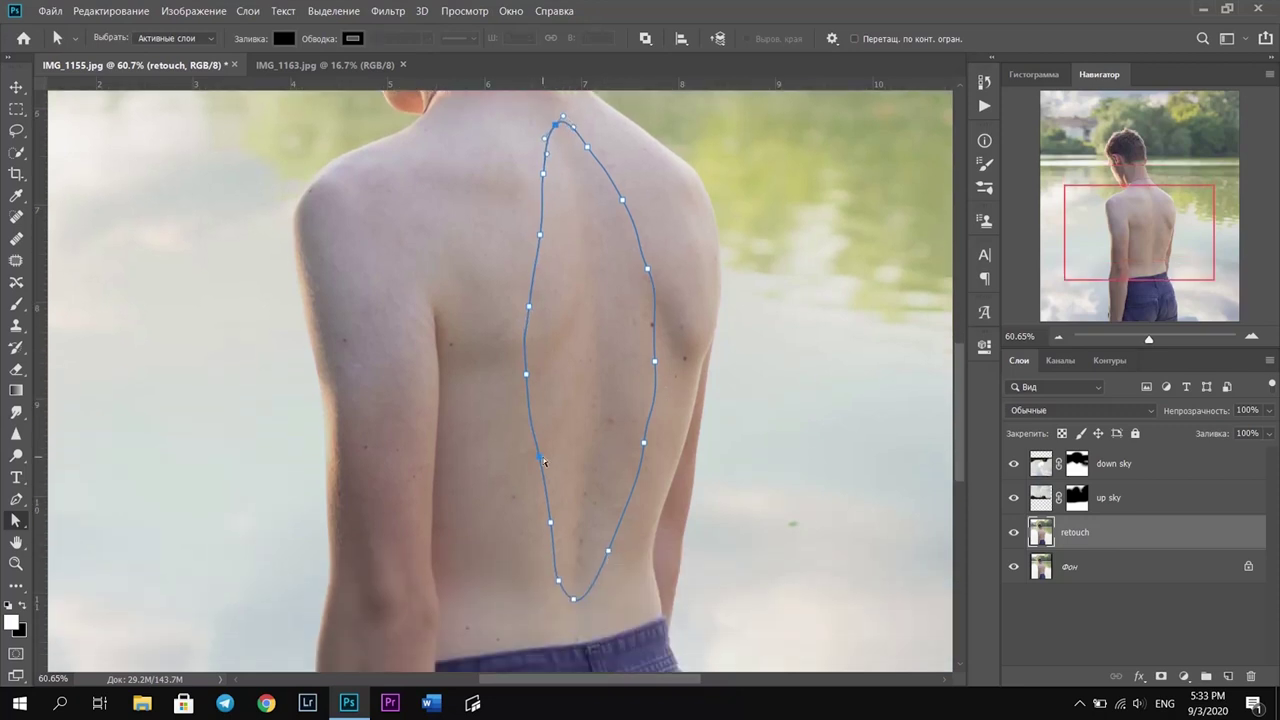
left_click(556, 578)
left_click_drag(526, 374, 522, 335)
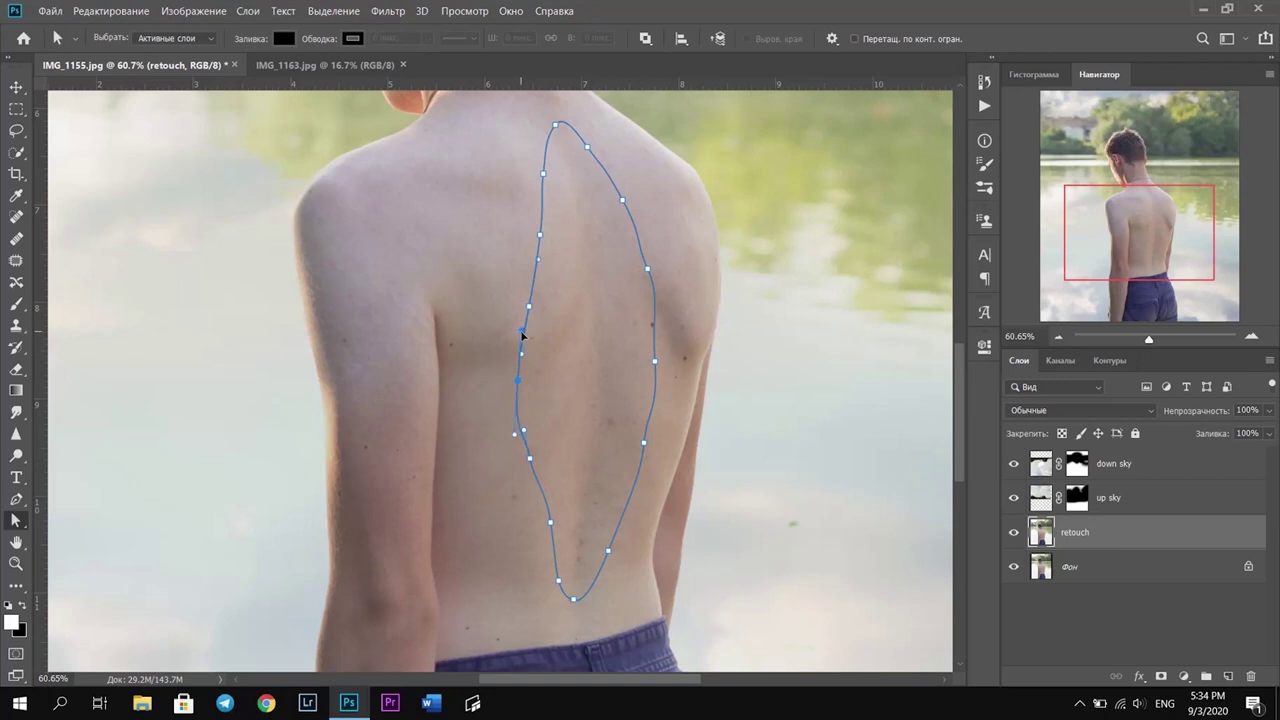
scroll(611, 383, "up", 3)
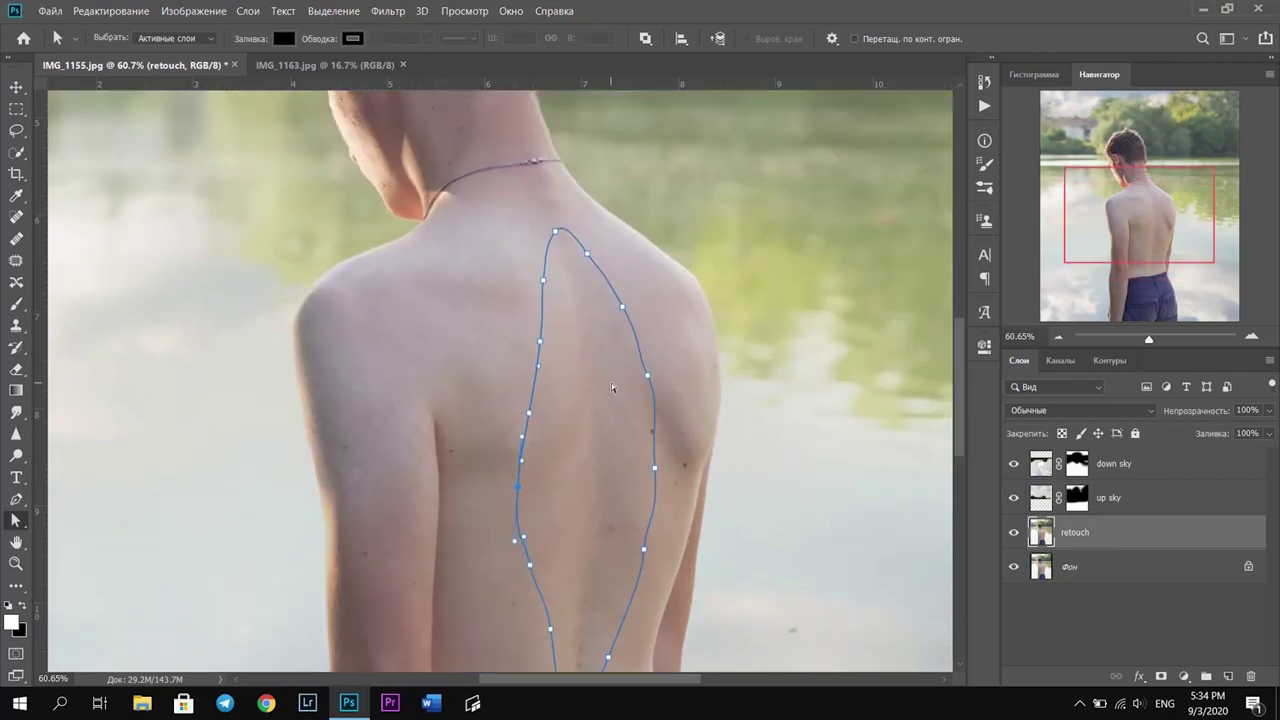
Make the spine path a selection with 0 feather, then return to the Pen and press Ctrl+D
right_click(603, 412)
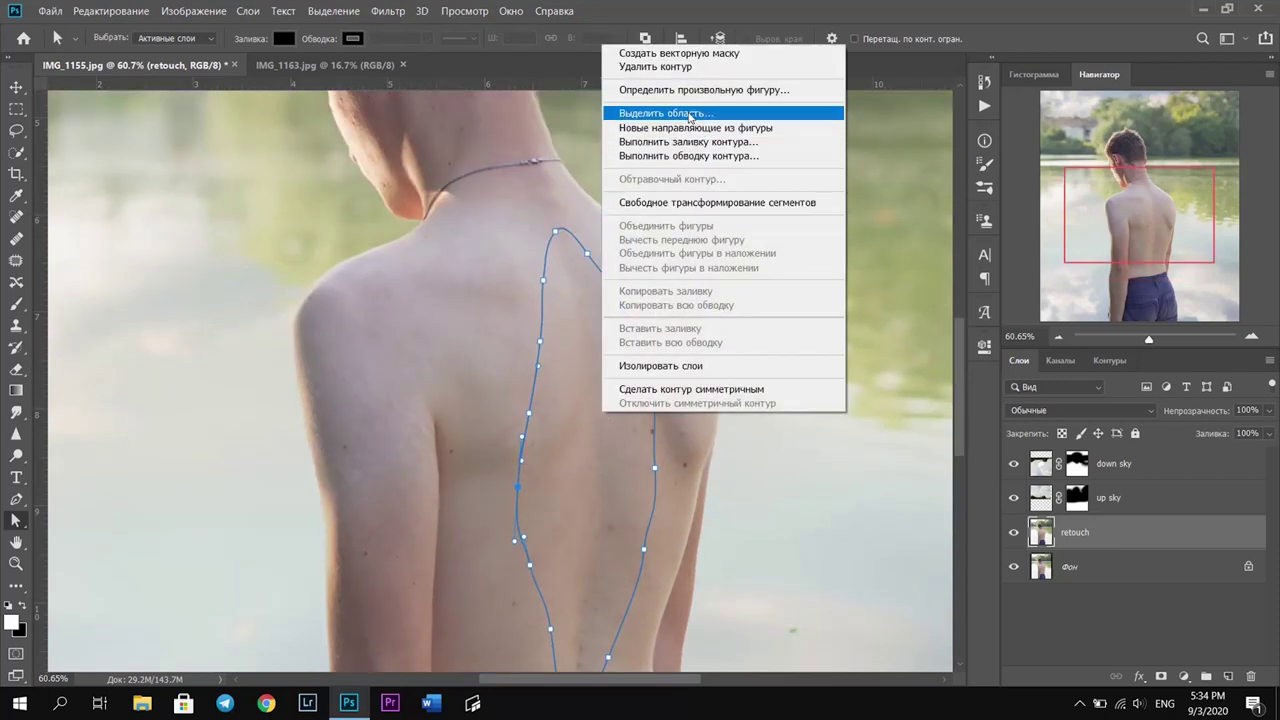
left_click(688, 113)
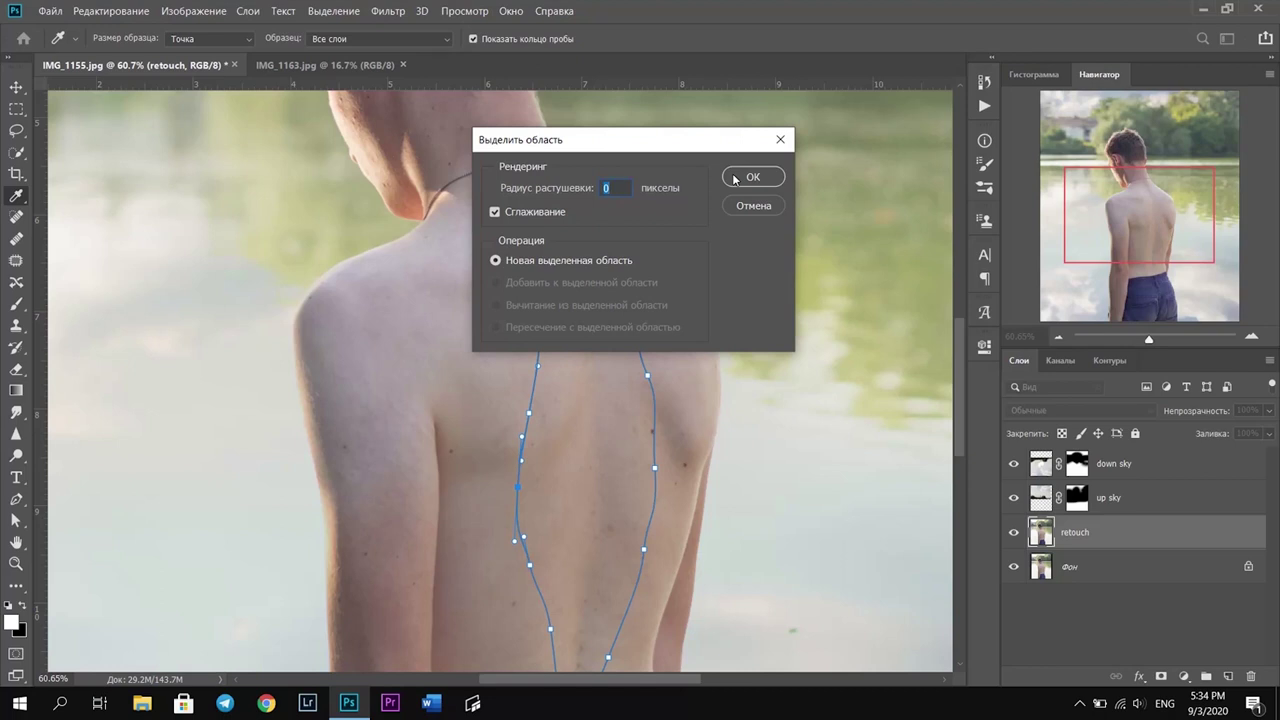
left_click(735, 178)
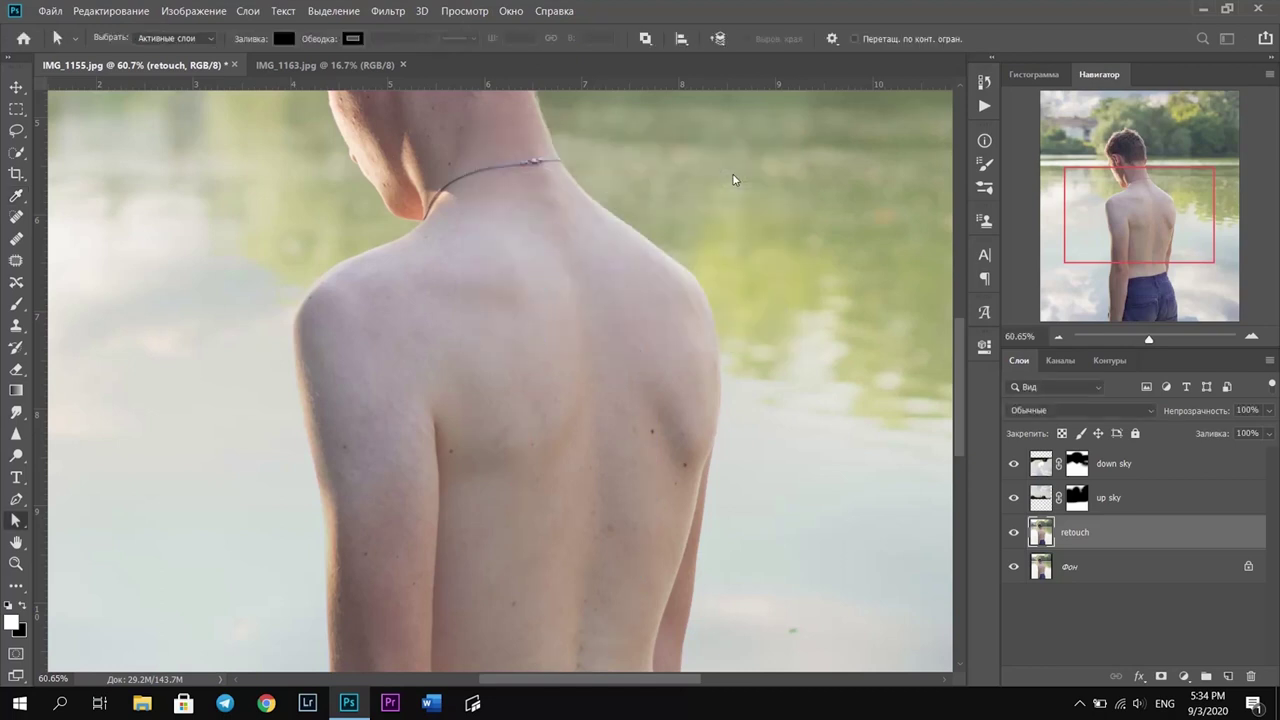
scroll(729, 292, "down", 2)
key("p")
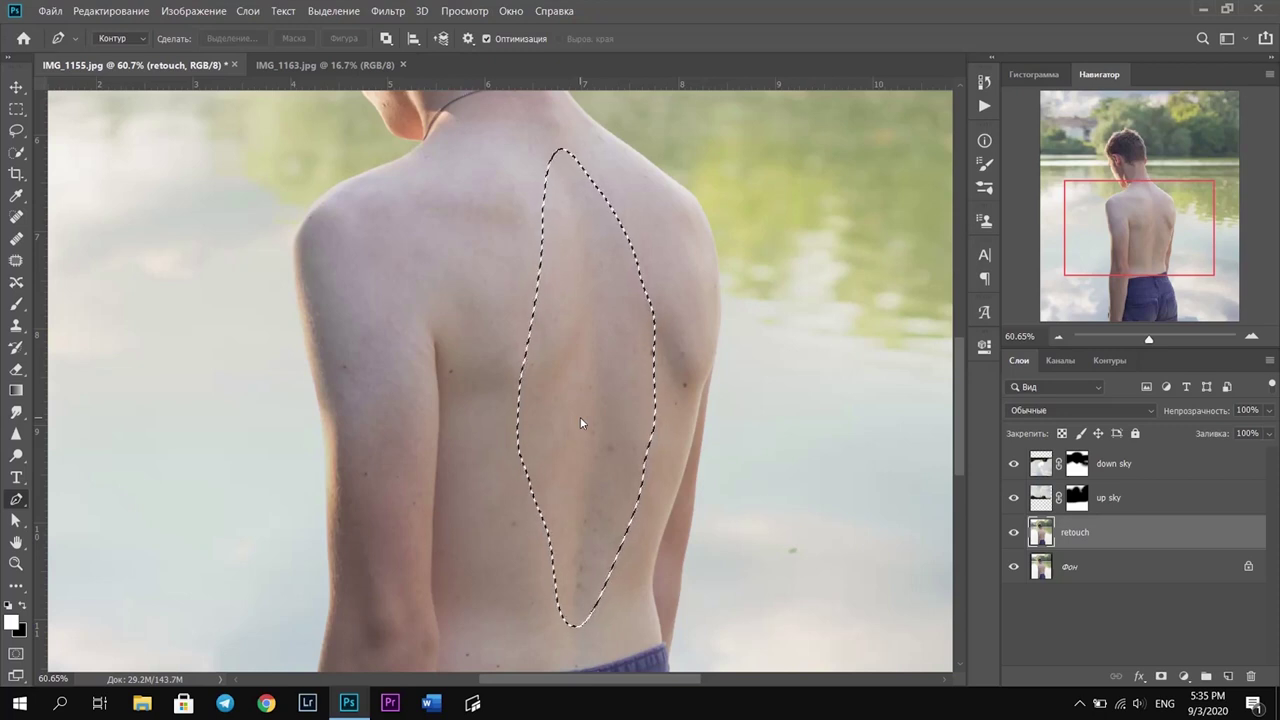
key("ctrl+d")
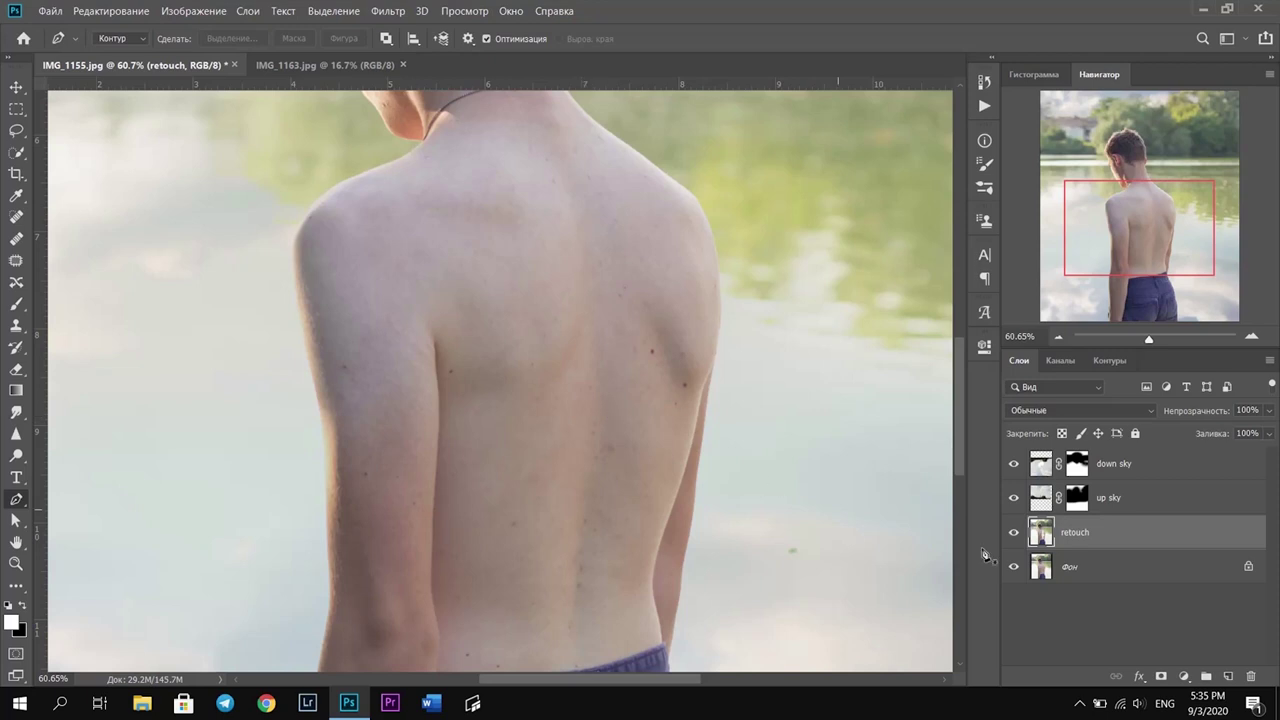
Unlock the Background and fill the spine selection with a #746060 Solid Color layer
left_click(1248, 568)
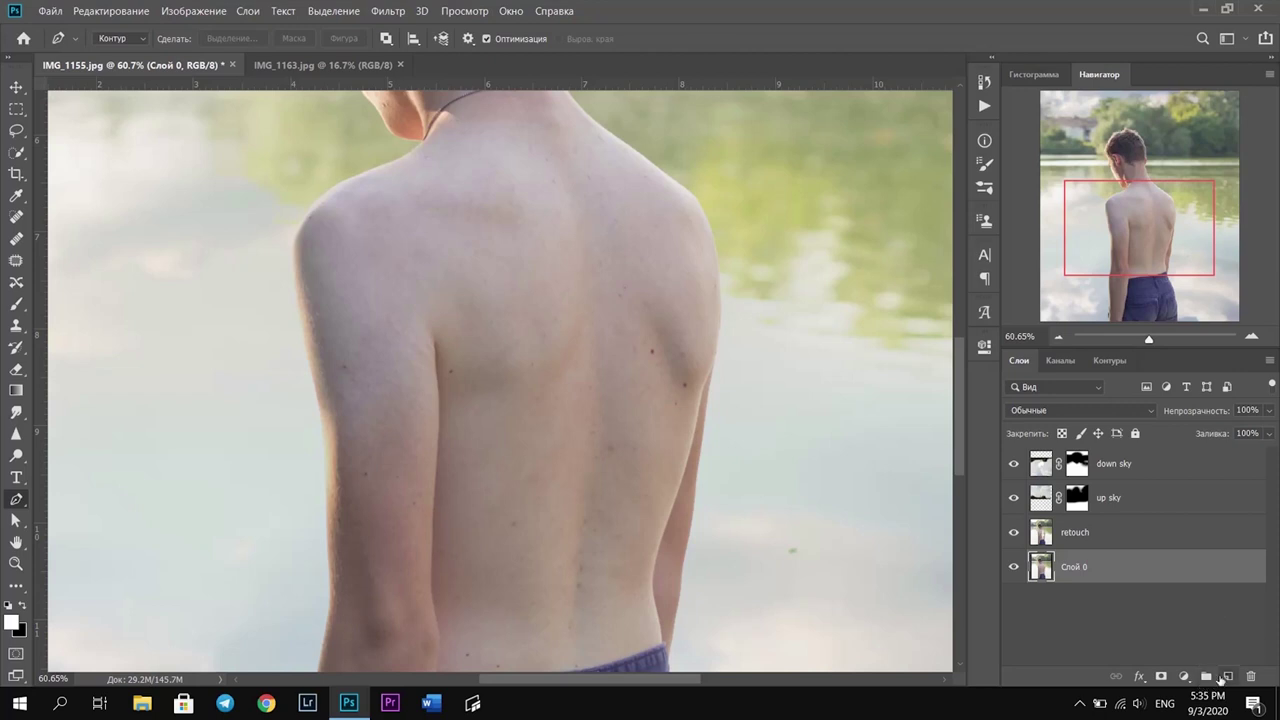
left_click(1184, 676)
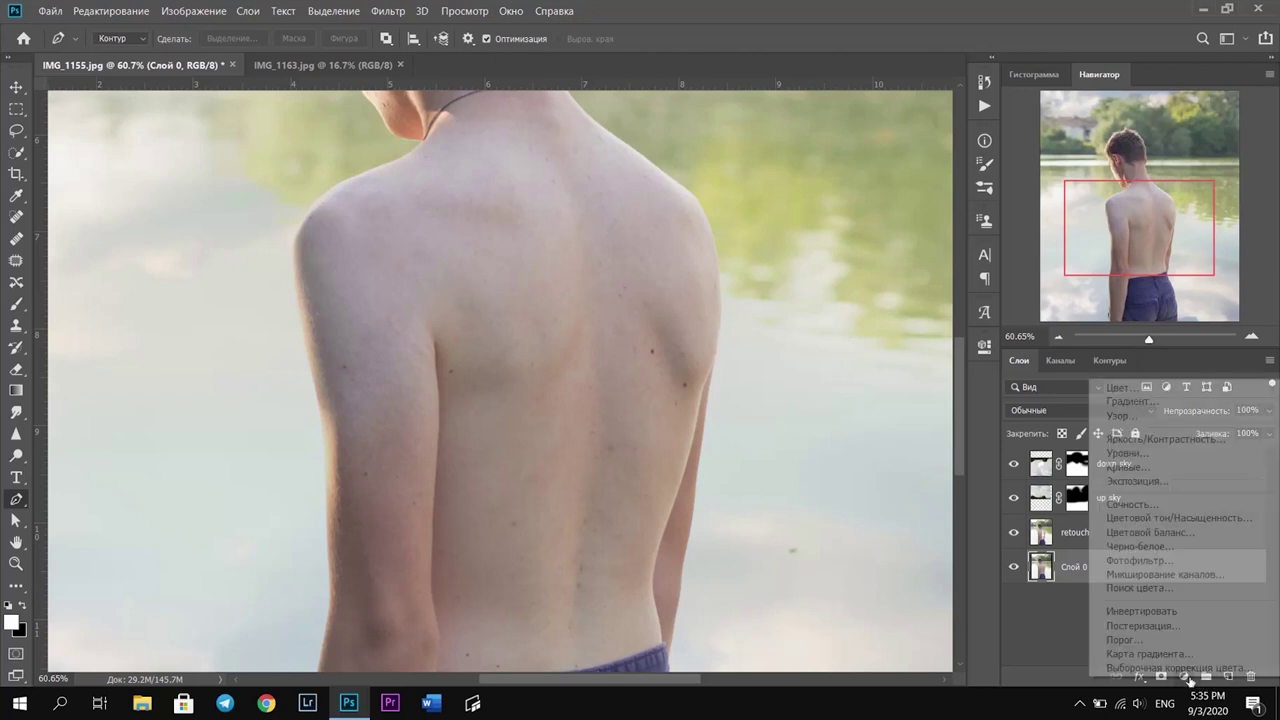
left_click(1150, 388)
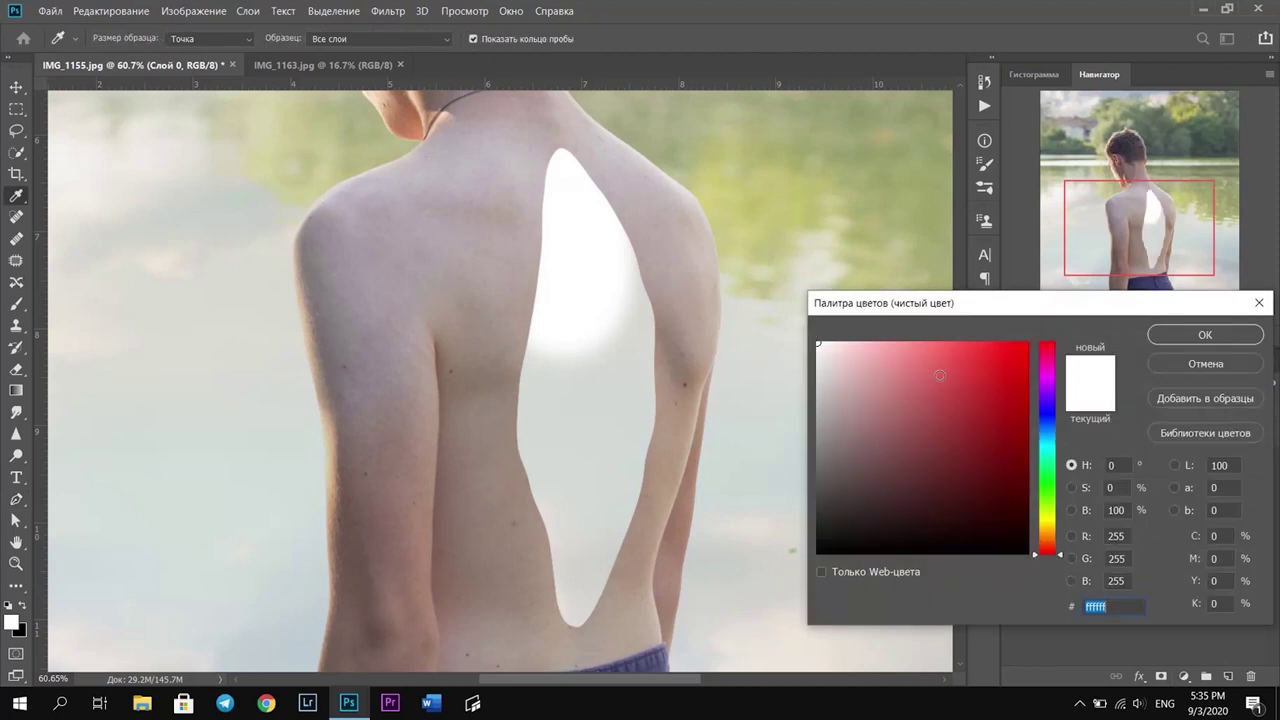
mouse_move(818, 343)
left_mouse_down()
mouse_move(857, 416)
mouse_move(849, 458)
left_mouse_up()
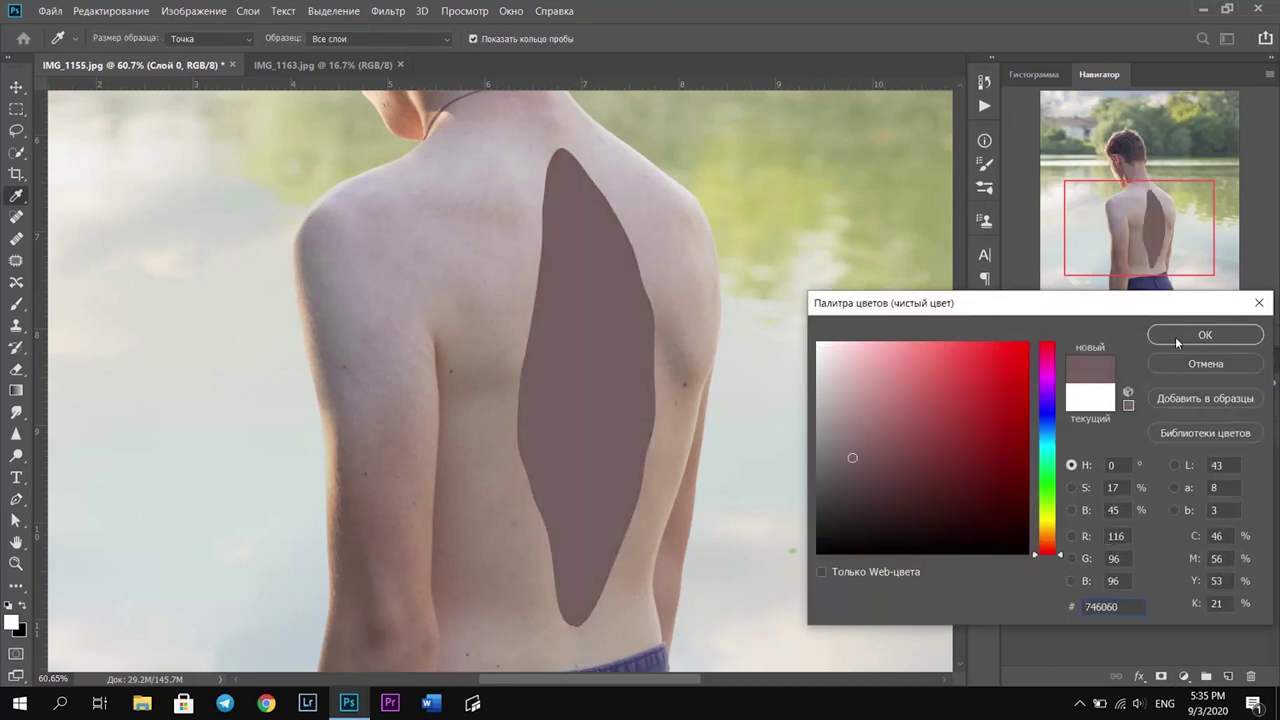
left_click(1205, 335)
left_click_drag(1149, 339, 1148, 340)
Duplicate the retouch layer as retouch копия
left_click(1101, 520)
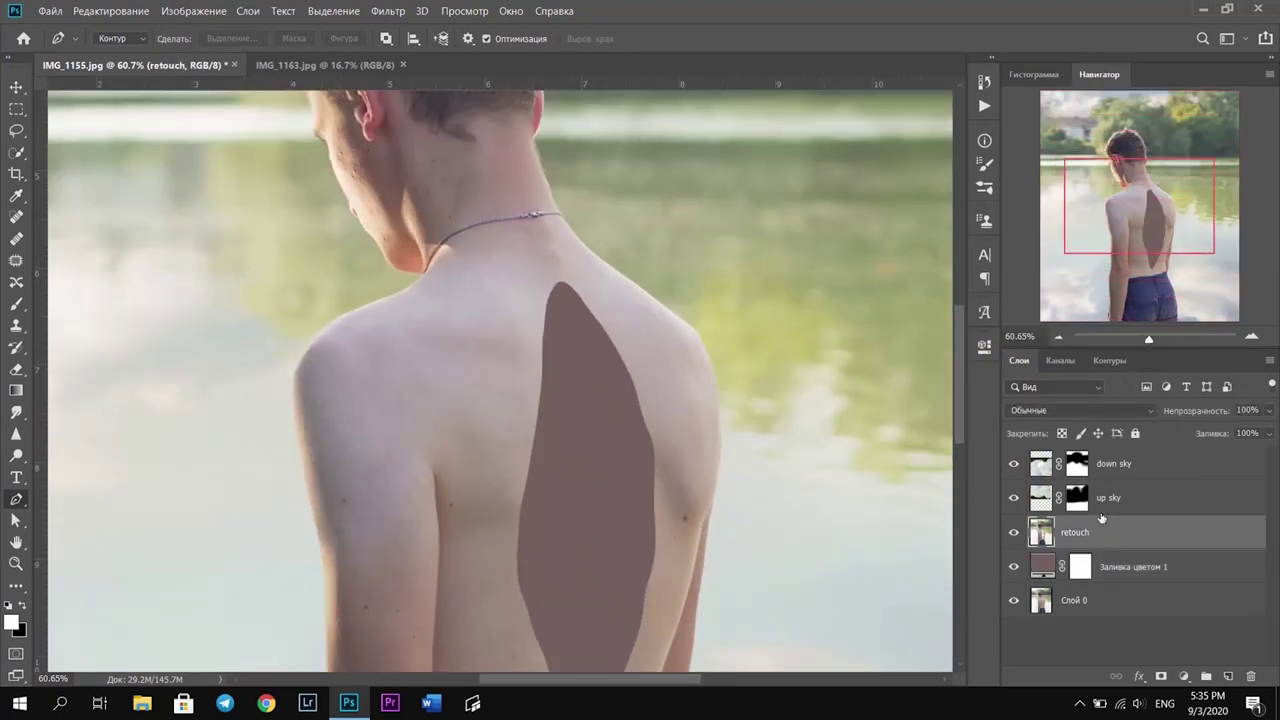
key("ctrl+j")
scroll(543, 491, "down", 3)
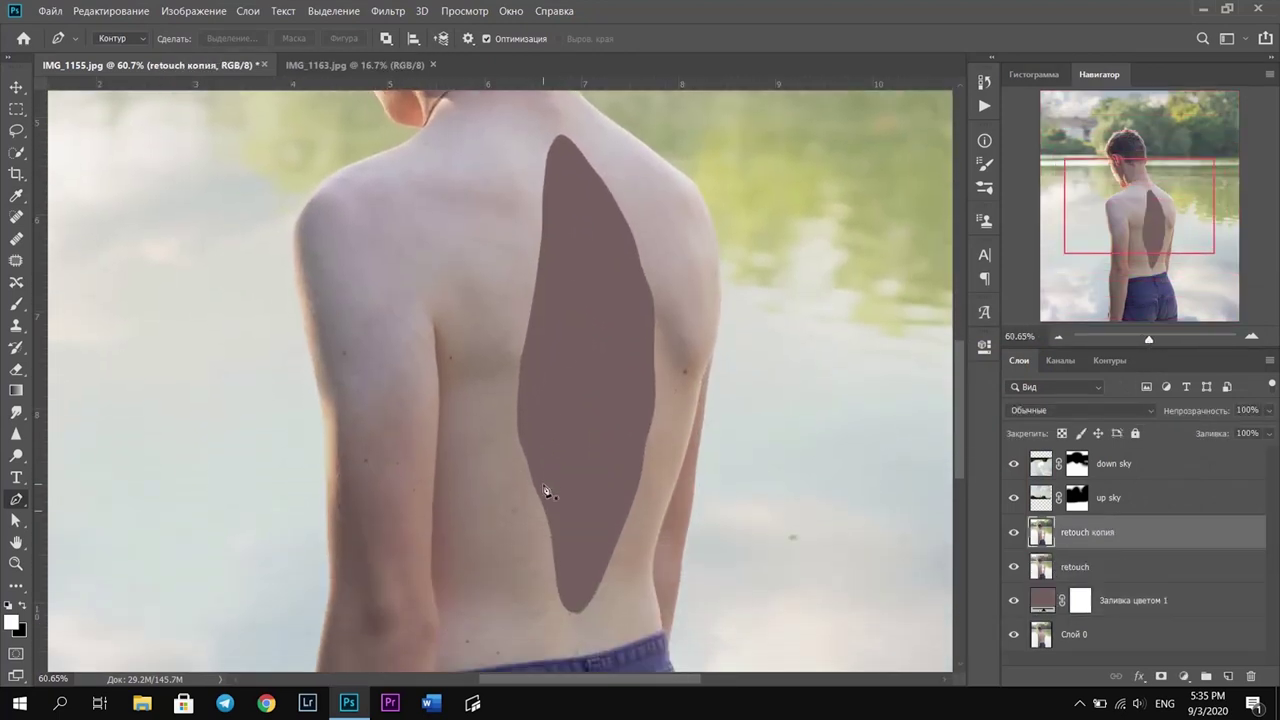
Add Bevel & Emboss to retouch копия with a #746060 shadow and pale pink highlight
left_click(1138, 676)
left_click(1165, 542)
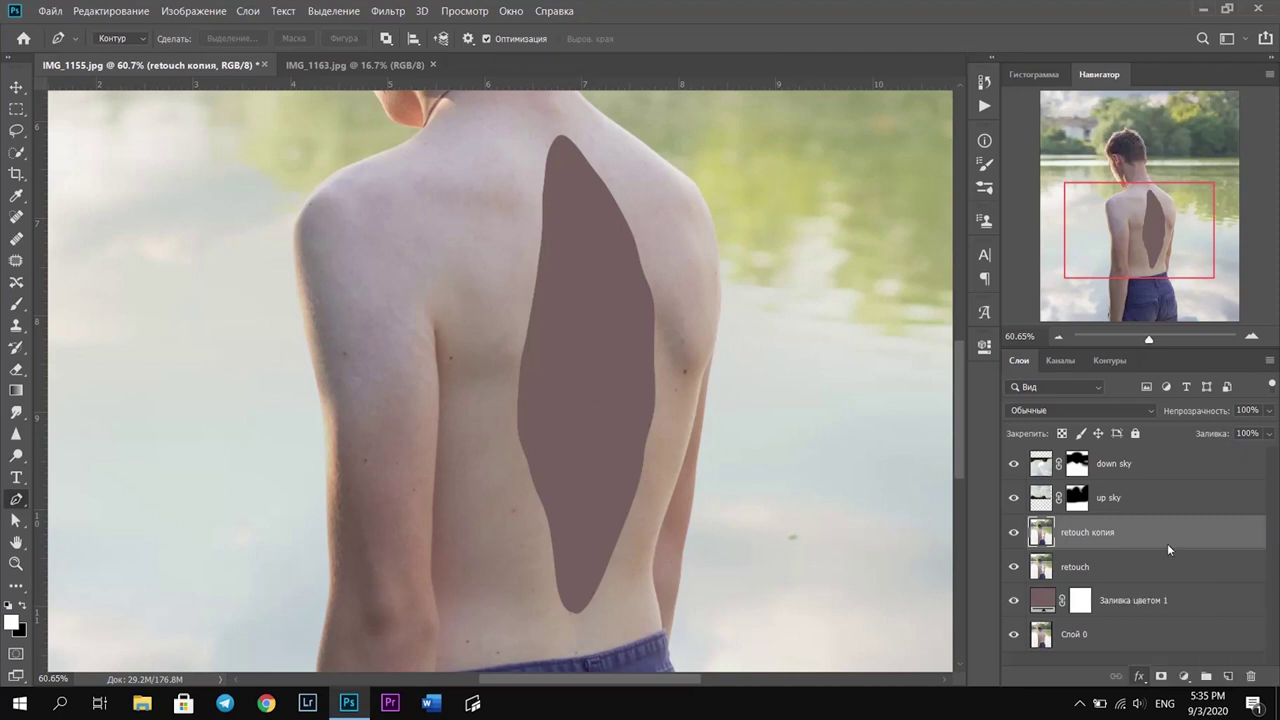
mouse_move(705, 195)
left_mouse_down()
mouse_move(793, 198)
mouse_move(767, 207)
left_mouse_up()
left_click_drag(921, 309, 924, 307)
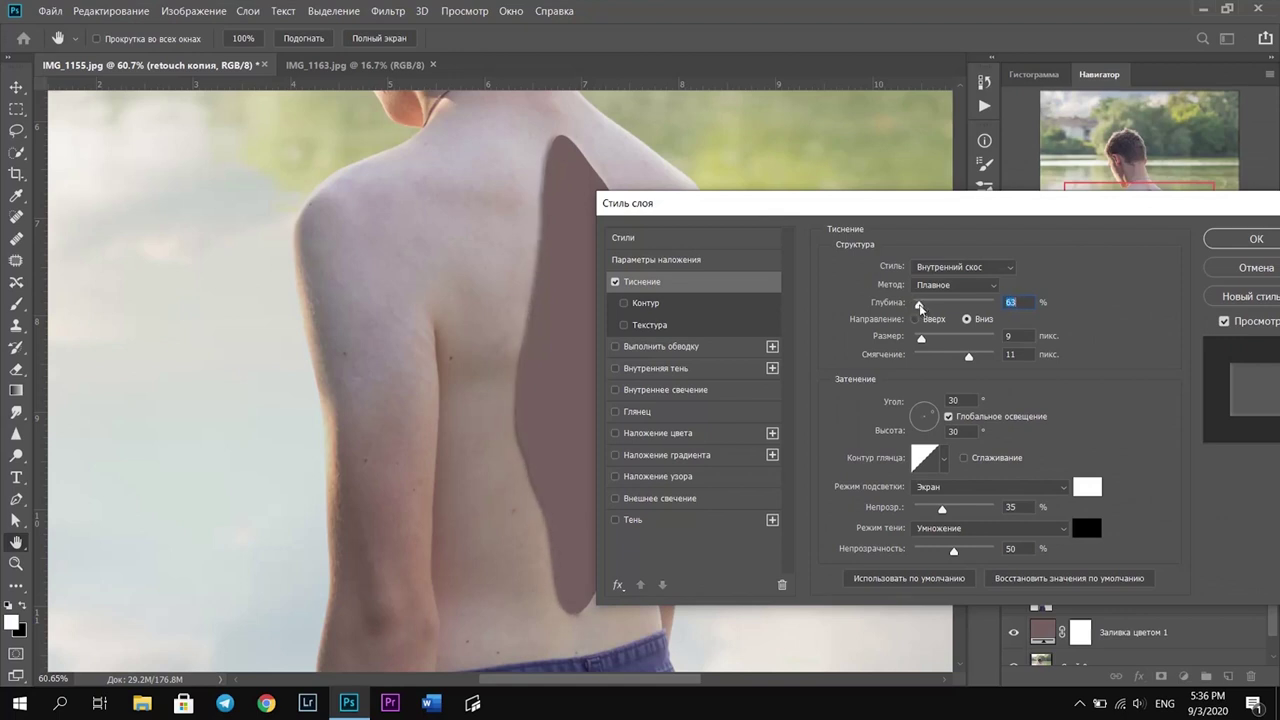
left_click(1086, 528)
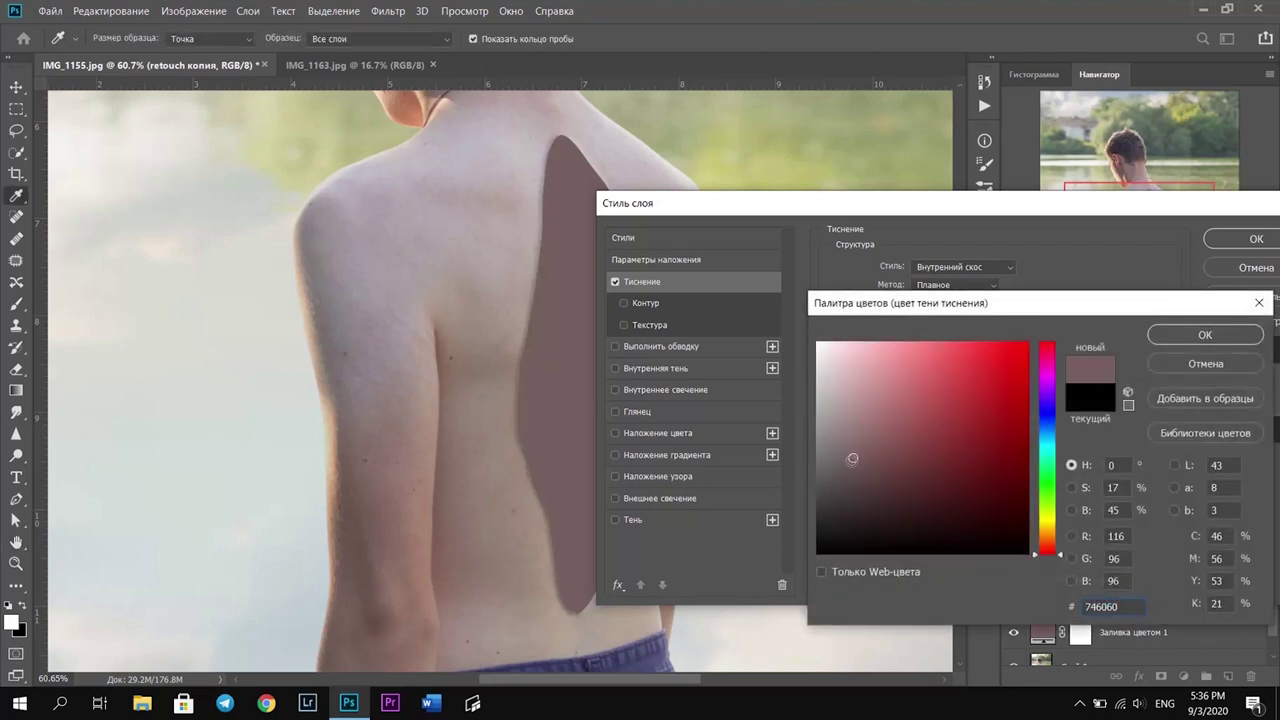
left_click(1205, 335)
left_click(1088, 488)
left_click(530, 240)
left_click_drag(831, 404, 839, 372)
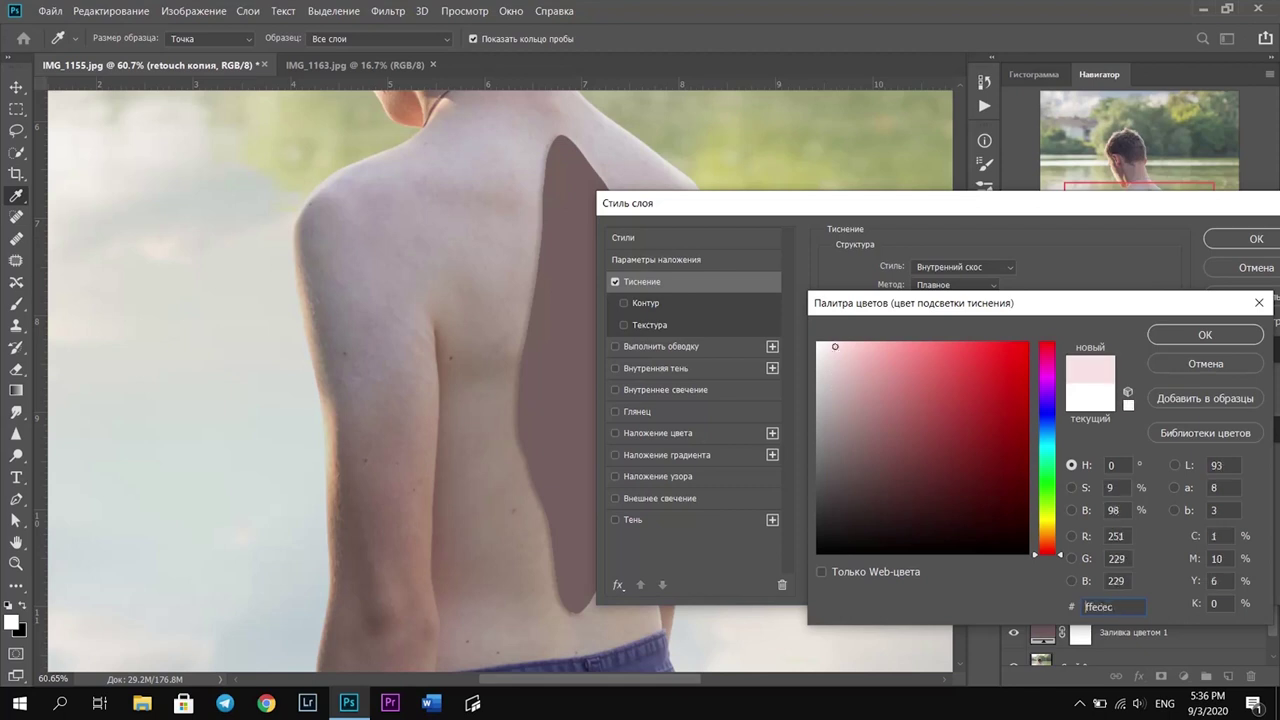
left_click(1190, 338)
Set Inner Bevel, depth 80%, size 13 px, soften 12 px, and apply the style
left_click_drag(700, 203, 760, 168)
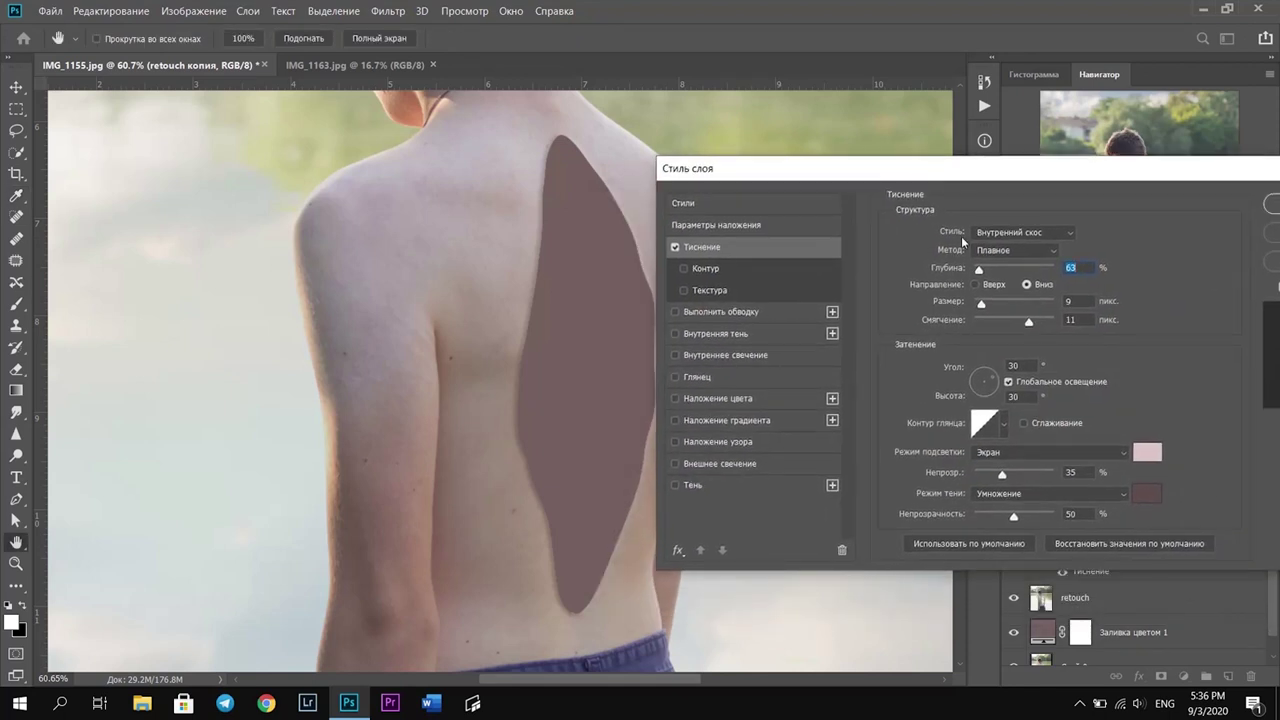
left_click_drag(968, 168, 936, 251)
left_click(990, 315)
left_click(972, 341)
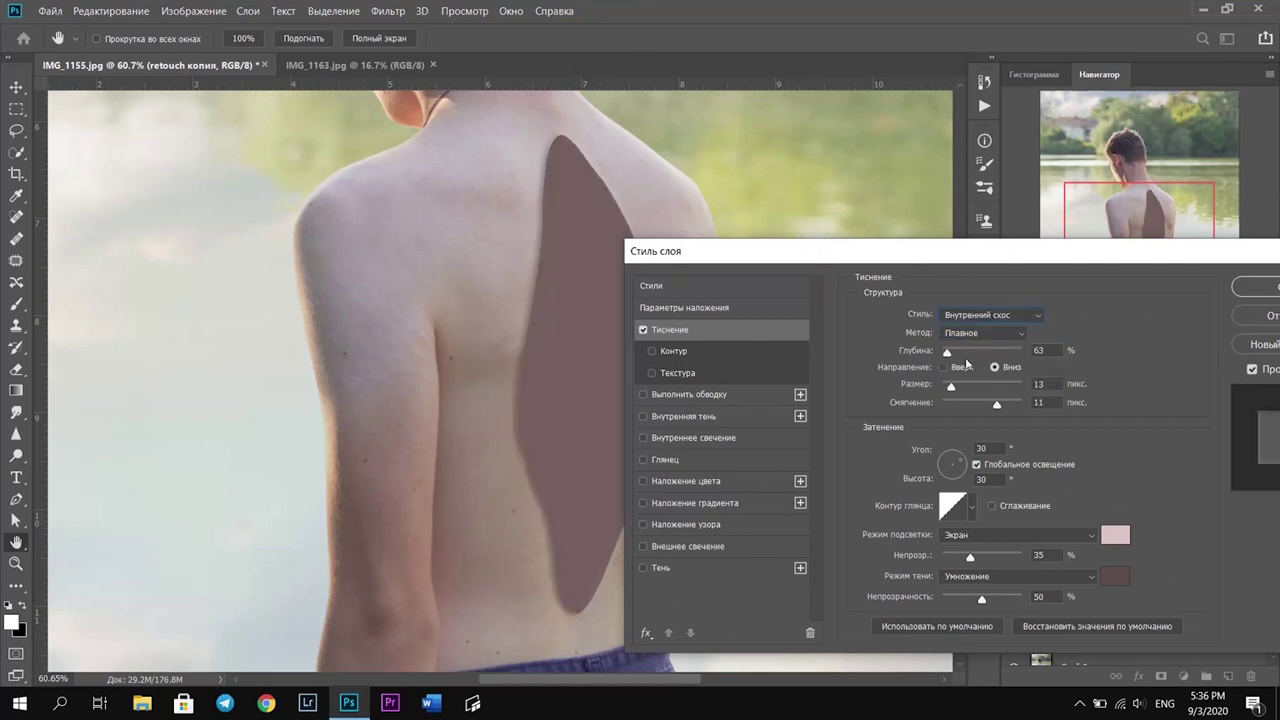
left_click_drag(997, 408, 967, 410)
left_click(952, 388)
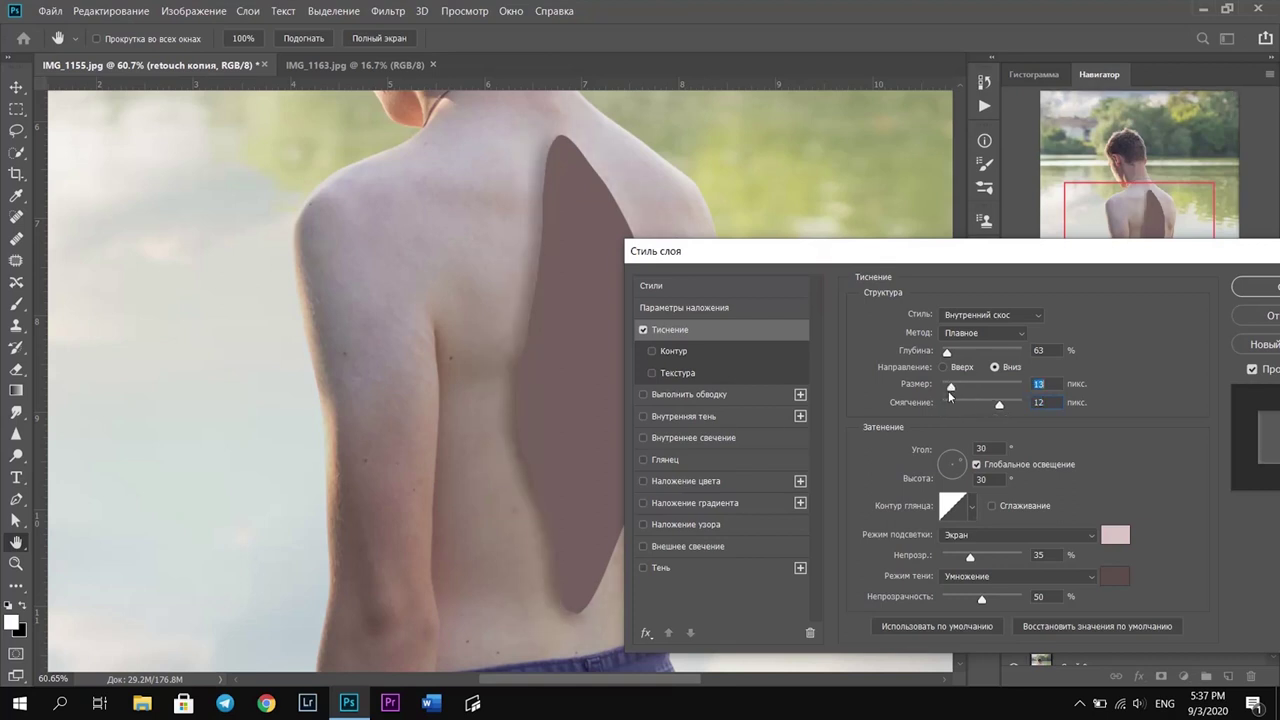
mouse_move(848, 251)
left_mouse_down()
mouse_move(948, 296)
mouse_move(735, 262)
mouse_move(948, 221)
mouse_move(683, 285)
mouse_move(880, 193)
left_mouse_up()
type("70")
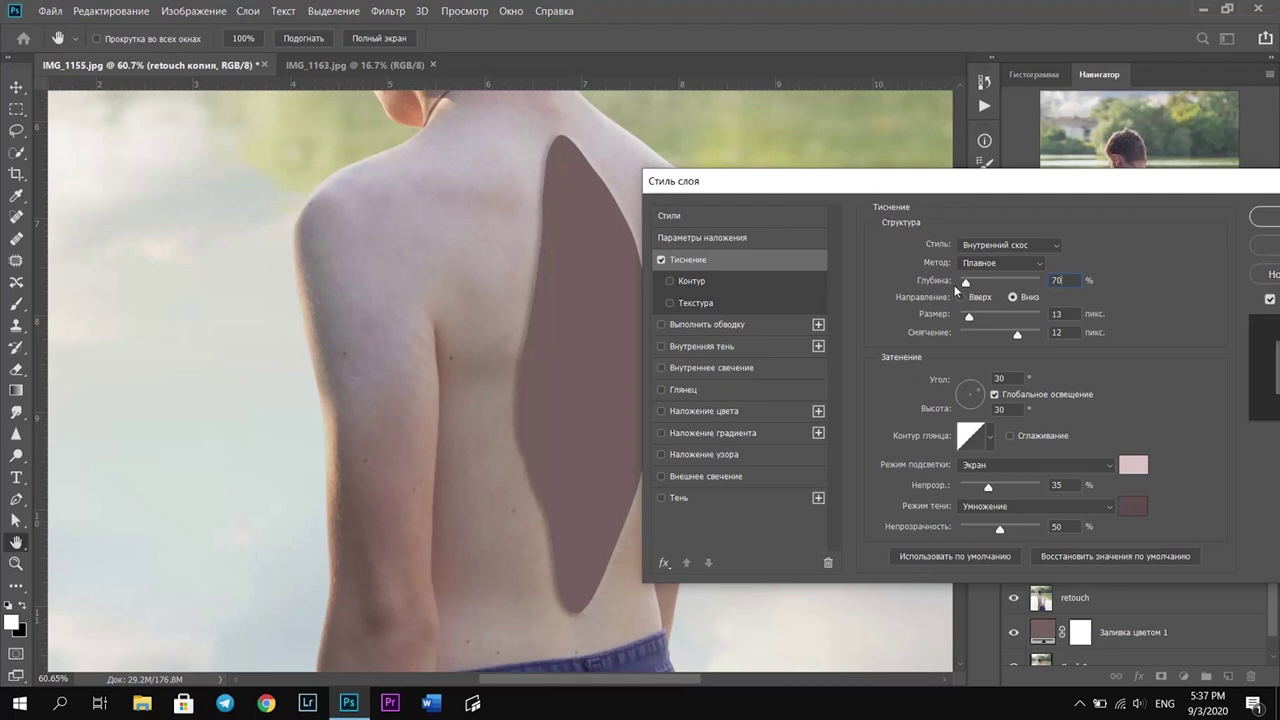
double_click(1068, 281)
type("0")
left_click(1268, 215)
left_click_drag(1148, 343, 1138, 343)
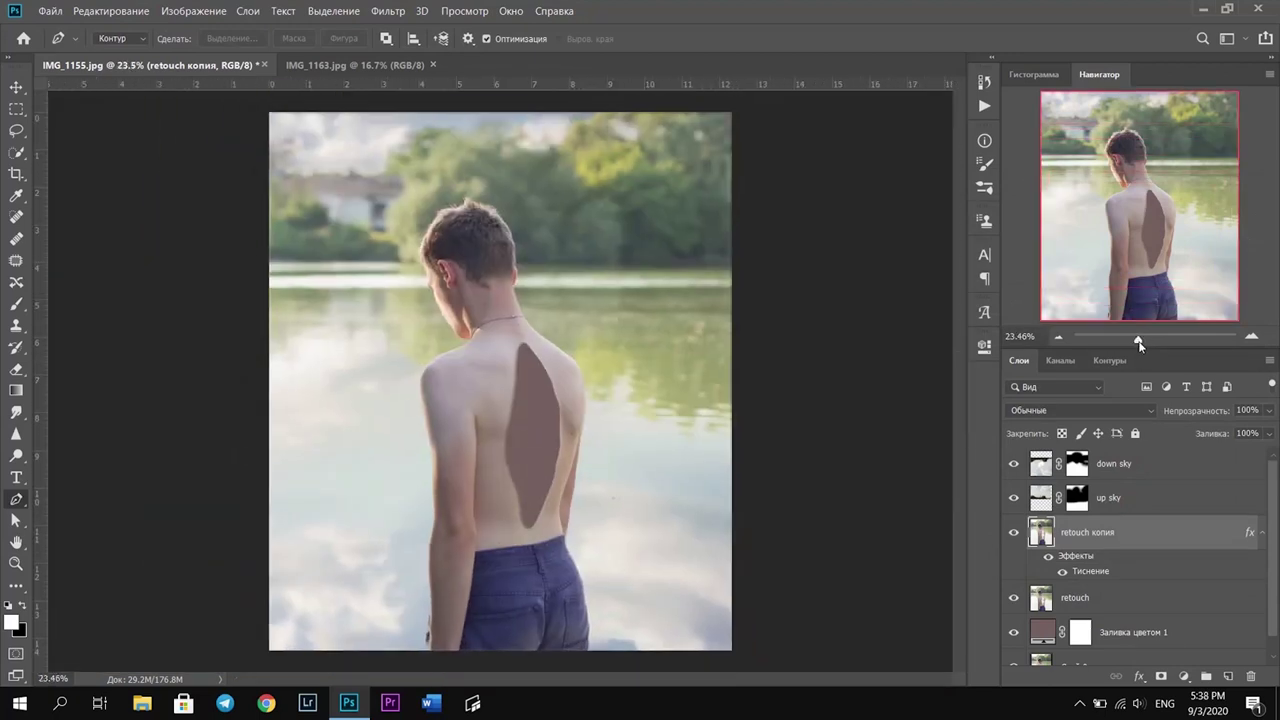
Group the up sky and down sky layers into a group named sky
left_click(1132, 505)
left_click(1130, 466, "shift")
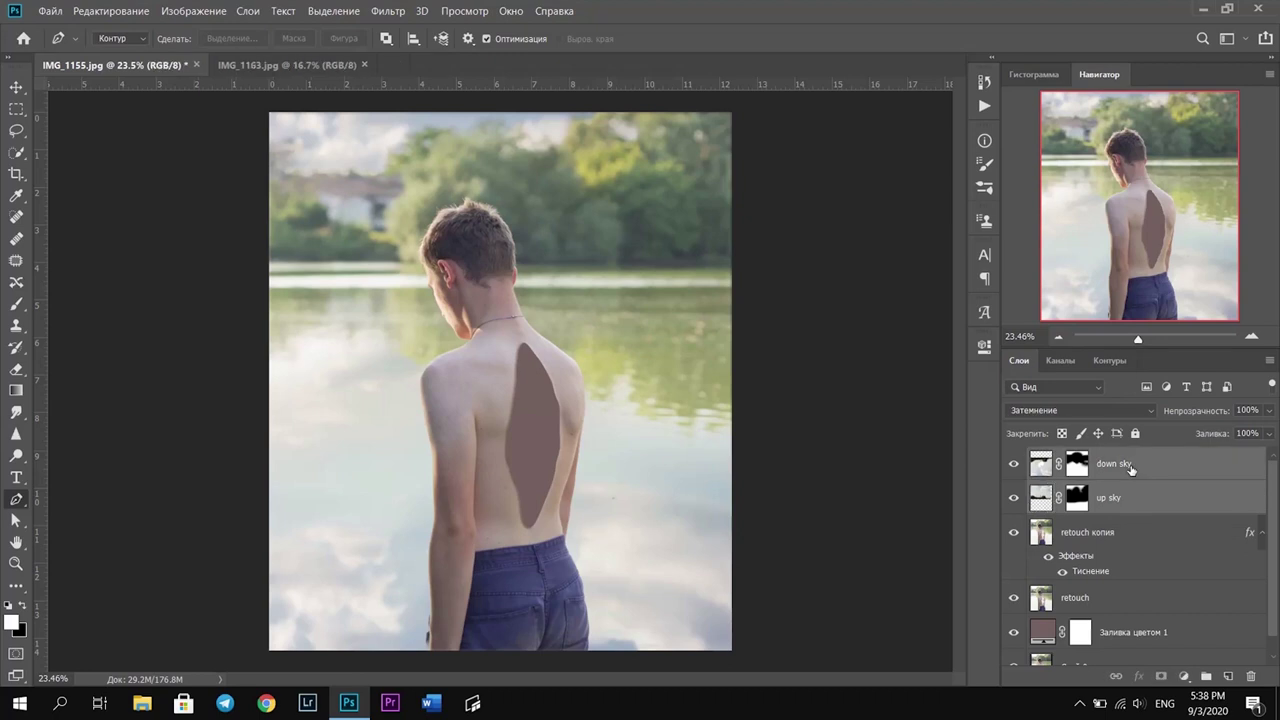
key("ctrl+g")
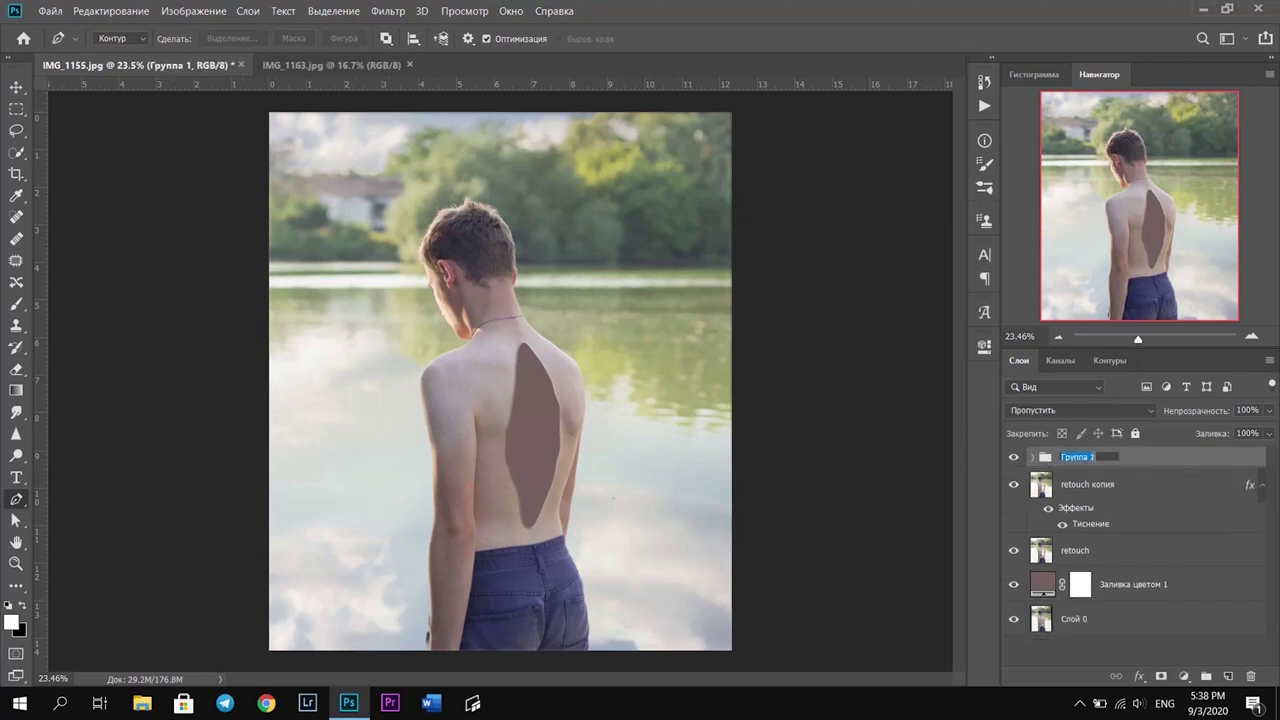
key("Return")
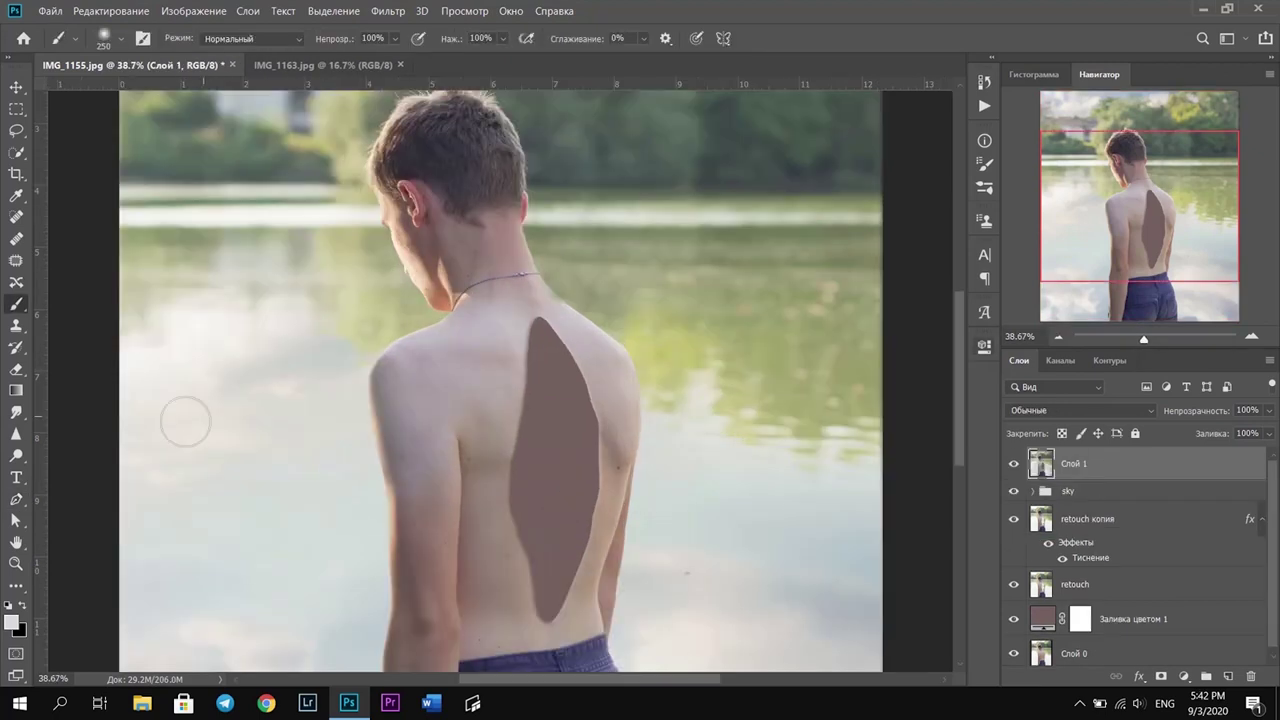
Quick-select the water right of the boy, copy it to a layer below retouch
scroll(183, 420, "down", 2)
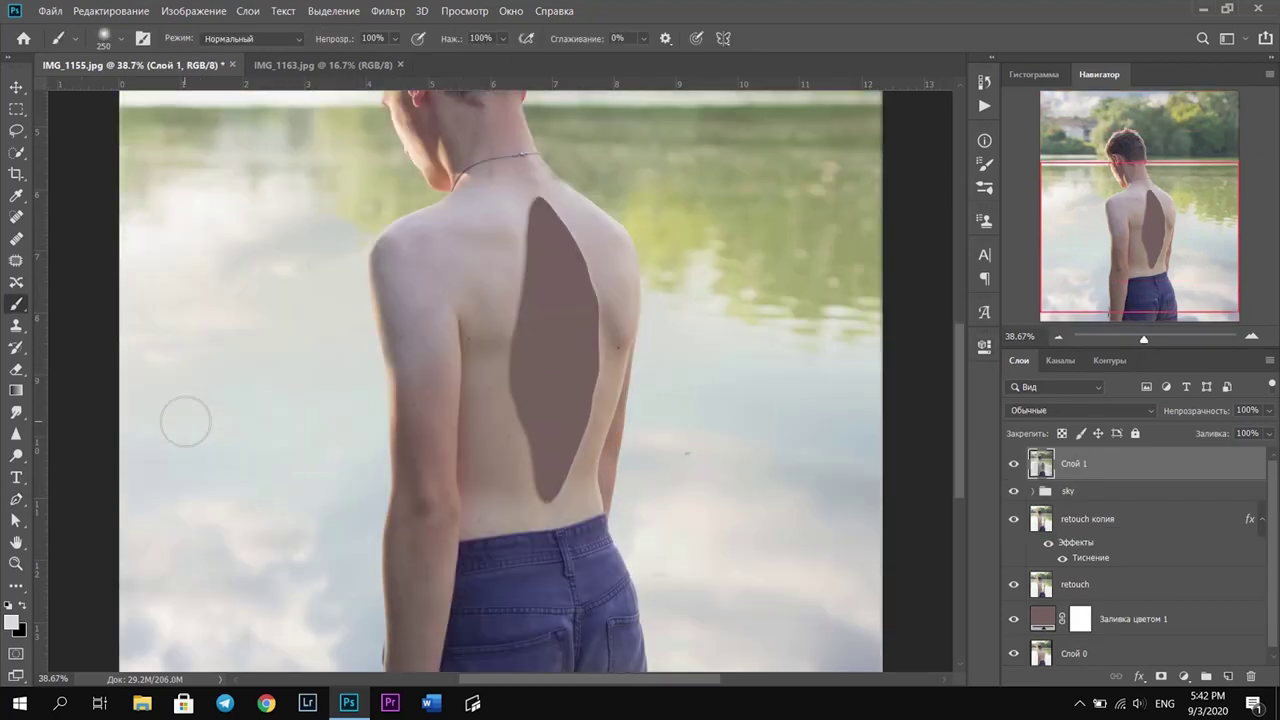
left_click(17, 154)
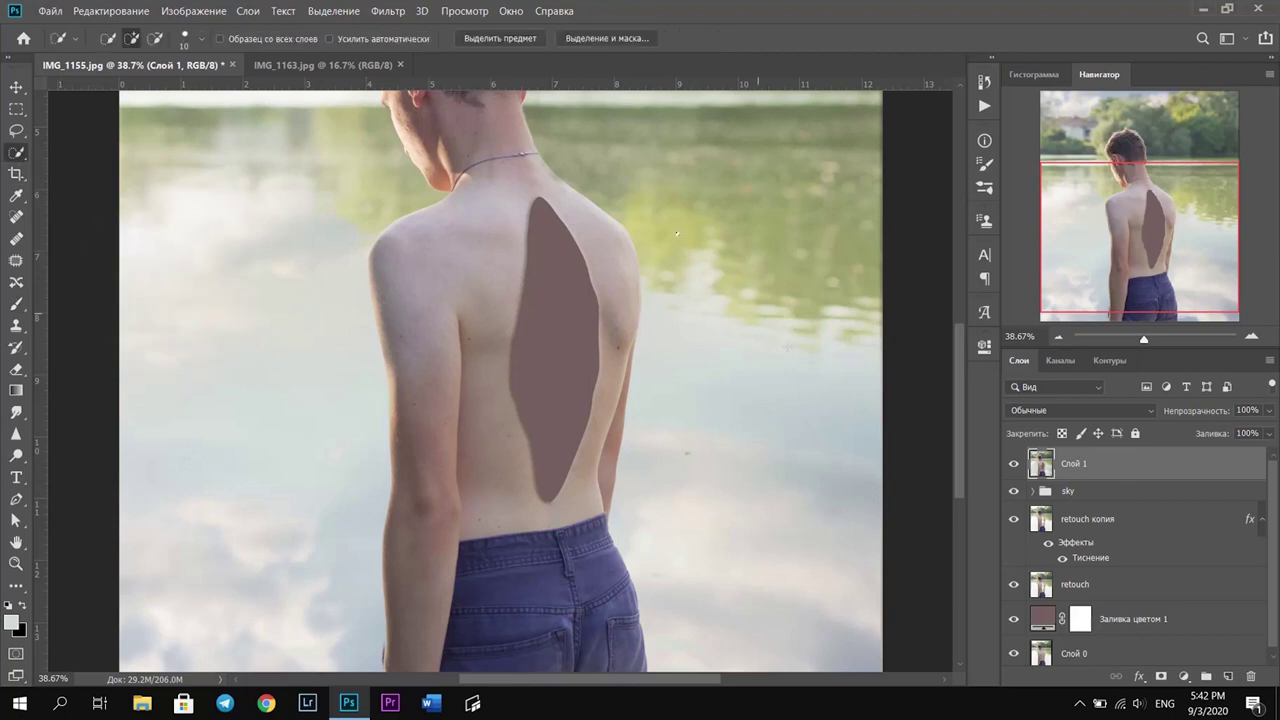
left_click_drag(787, 346, 760, 318)
left_click_drag(661, 202, 788, 403)
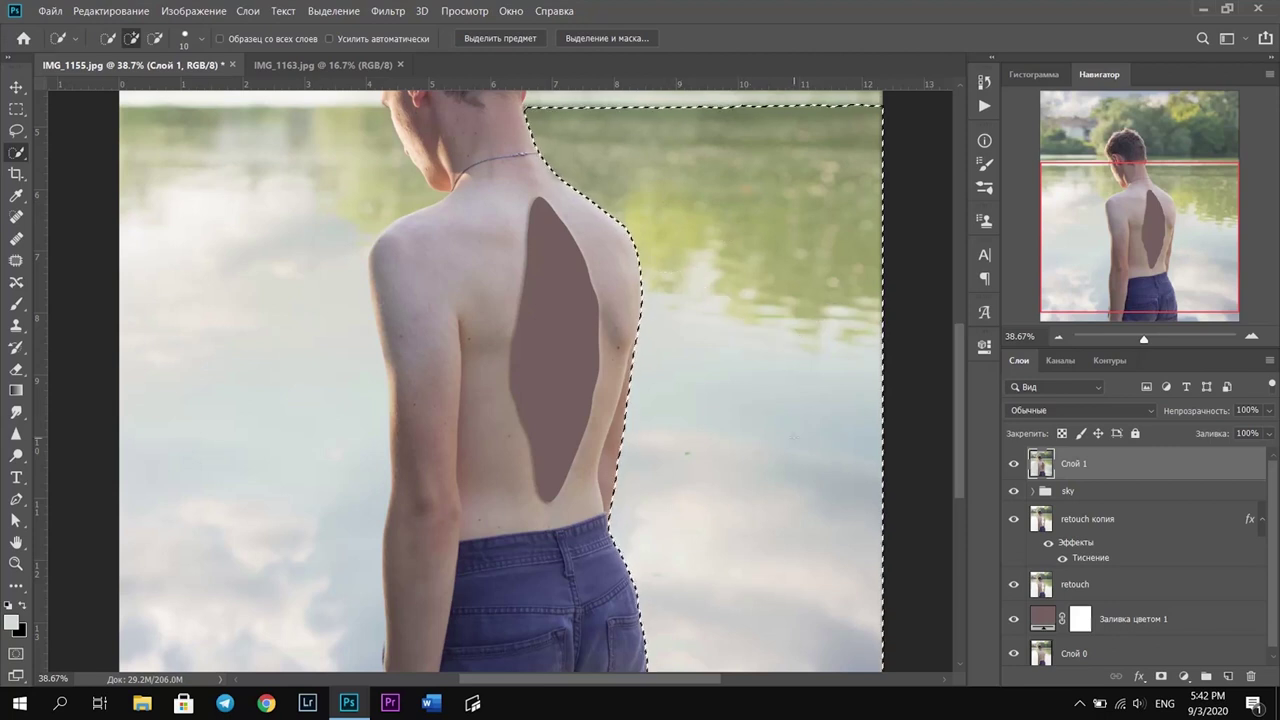
key("ctrl+j")
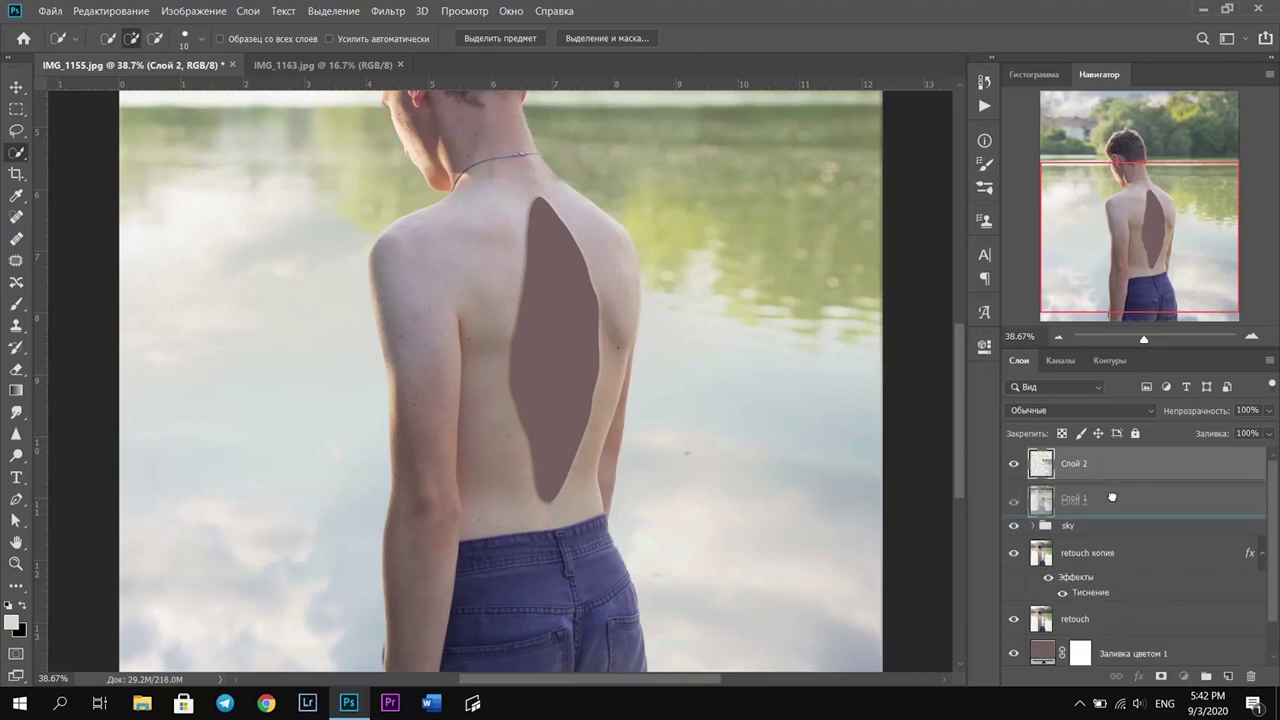
left_click_drag(1133, 610, 1106, 628)
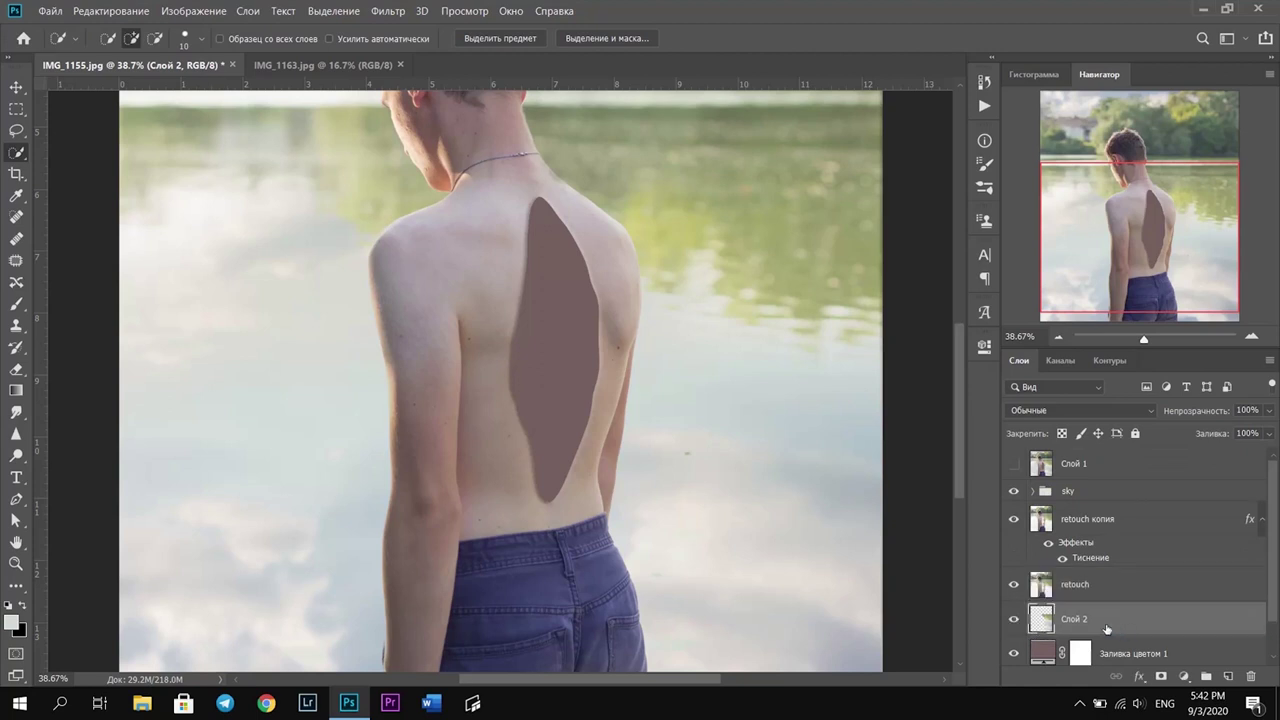
Move the water layer left and up over the brown strip and commit the transform
key("ctrl+t")
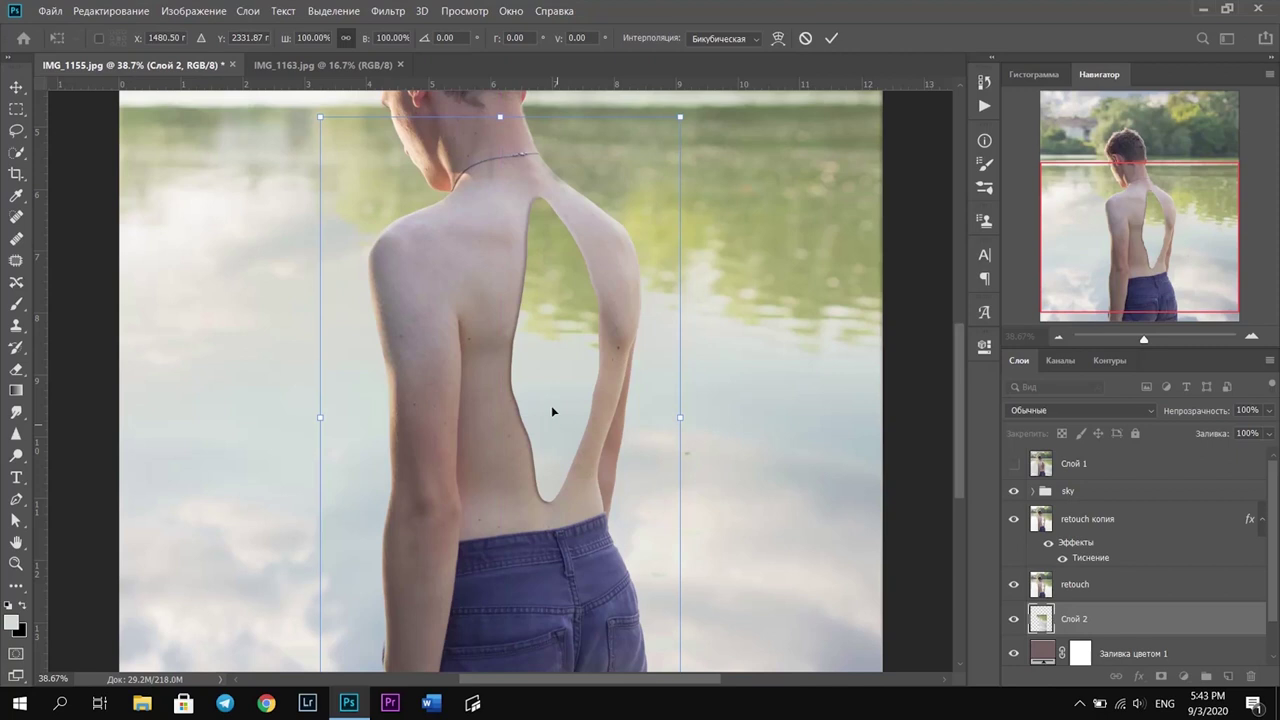
left_click_drag(552, 410, 545, 368)
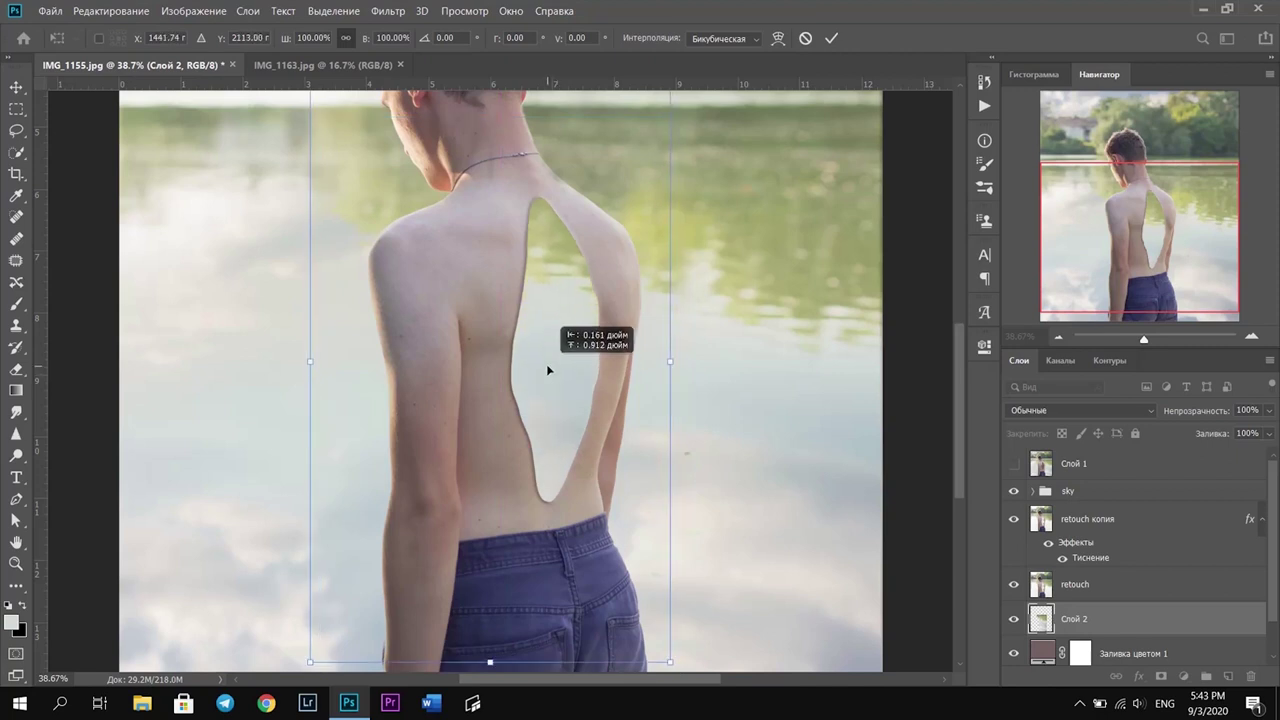
left_click(836, 40)
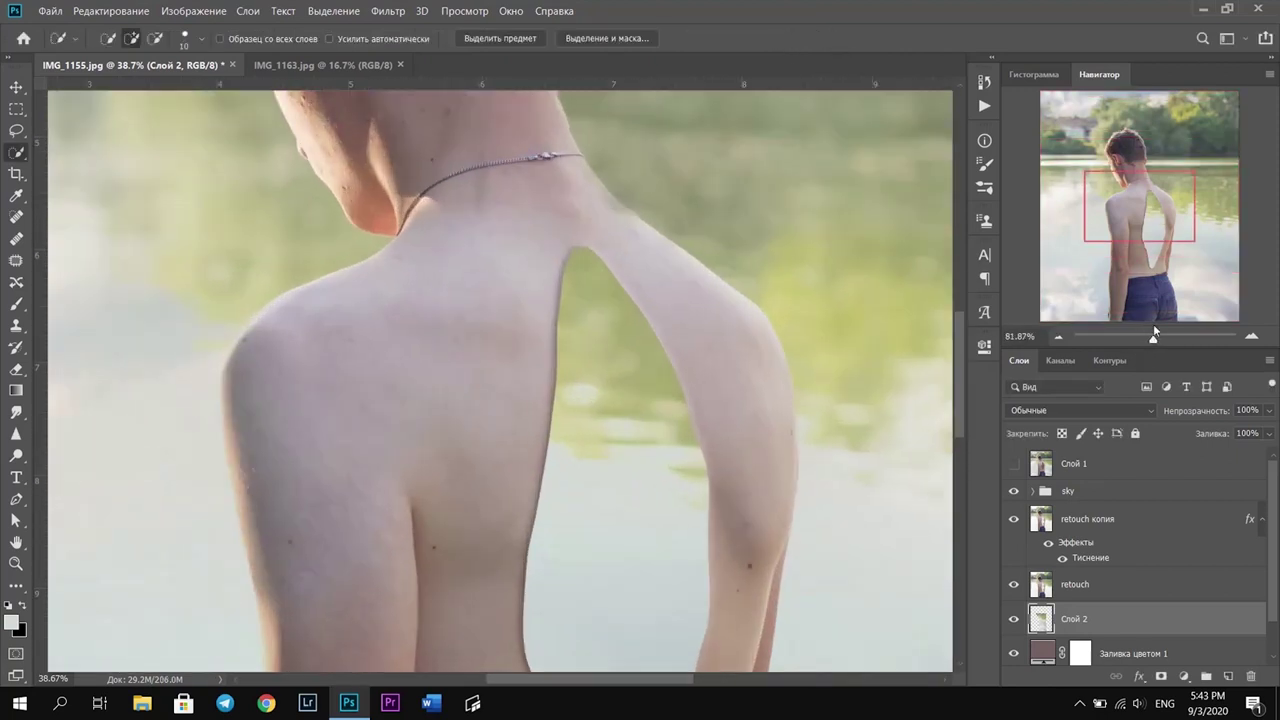
left_click_drag(1144, 341, 1154, 340)
left_click(1088, 527)
key("h")
double_click(1088, 527)
Keep the bevel settings unchanged and move retouch above retouch копия
left_click_drag(986, 154, 1063, 78)
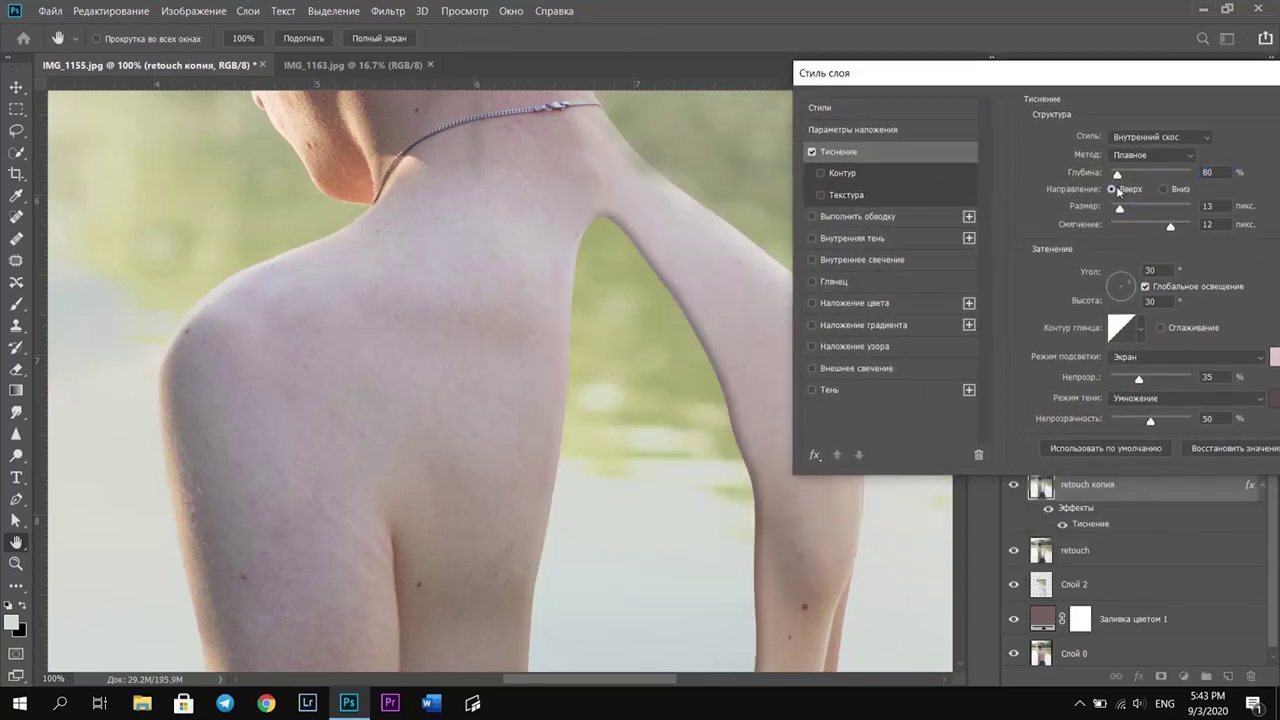
left_click_drag(988, 82, 934, 152)
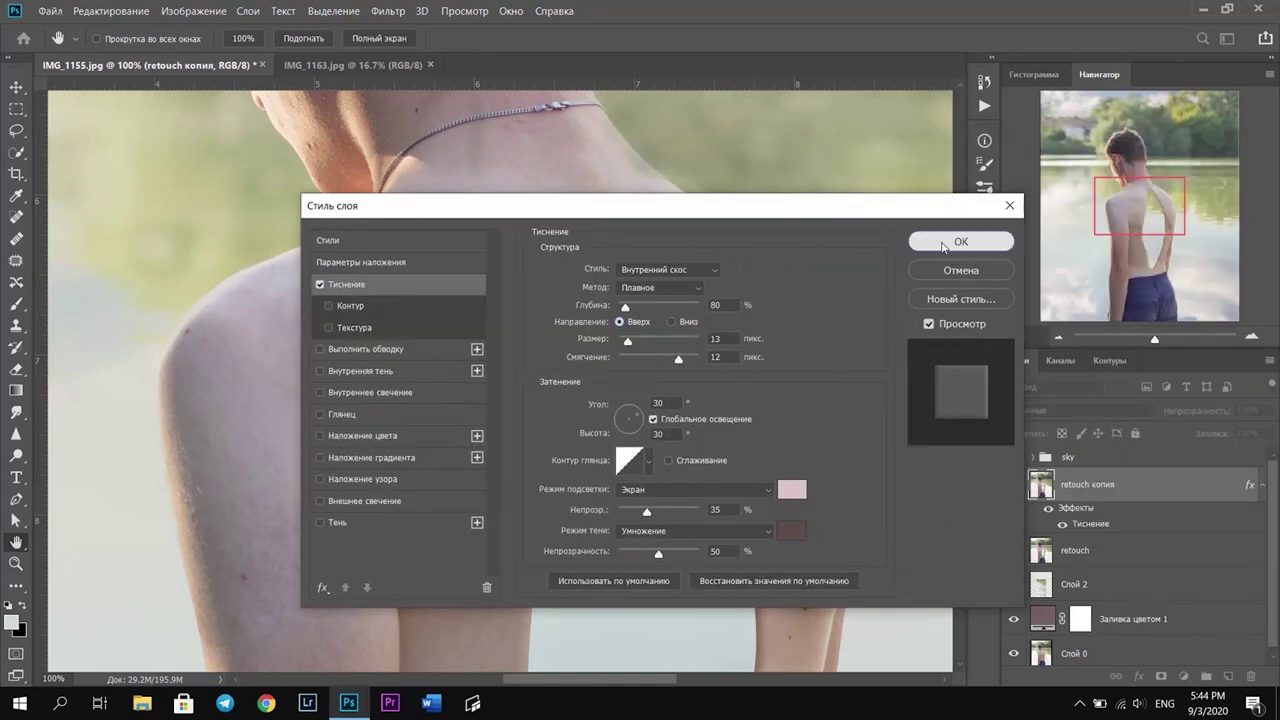
left_click(975, 243)
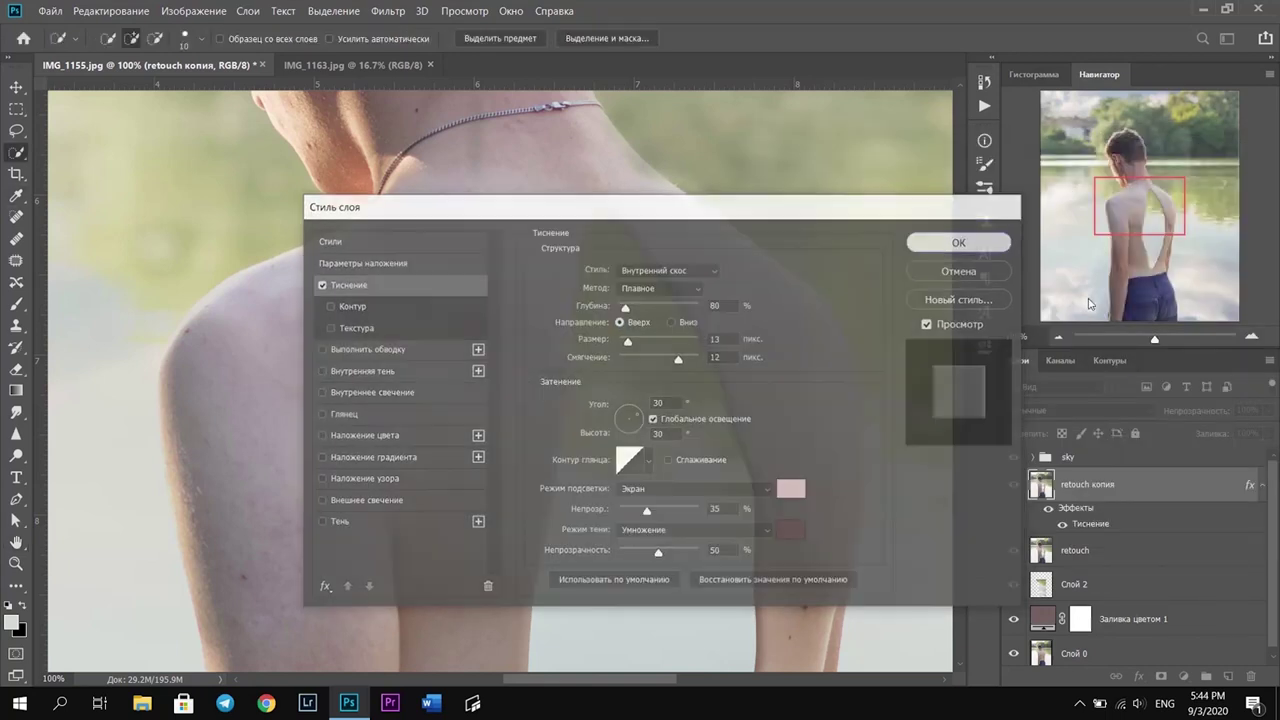
left_click_drag(1138, 340, 1142, 343)
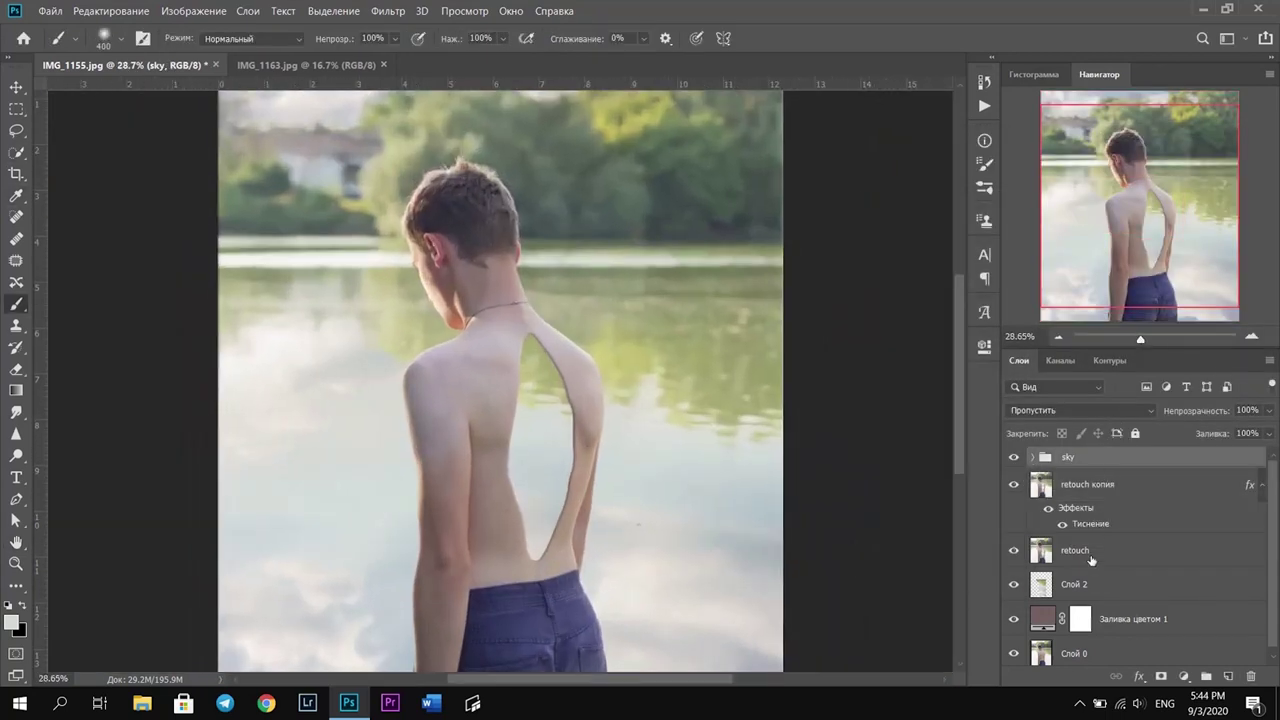
left_click_drag(1091, 560, 1121, 484)
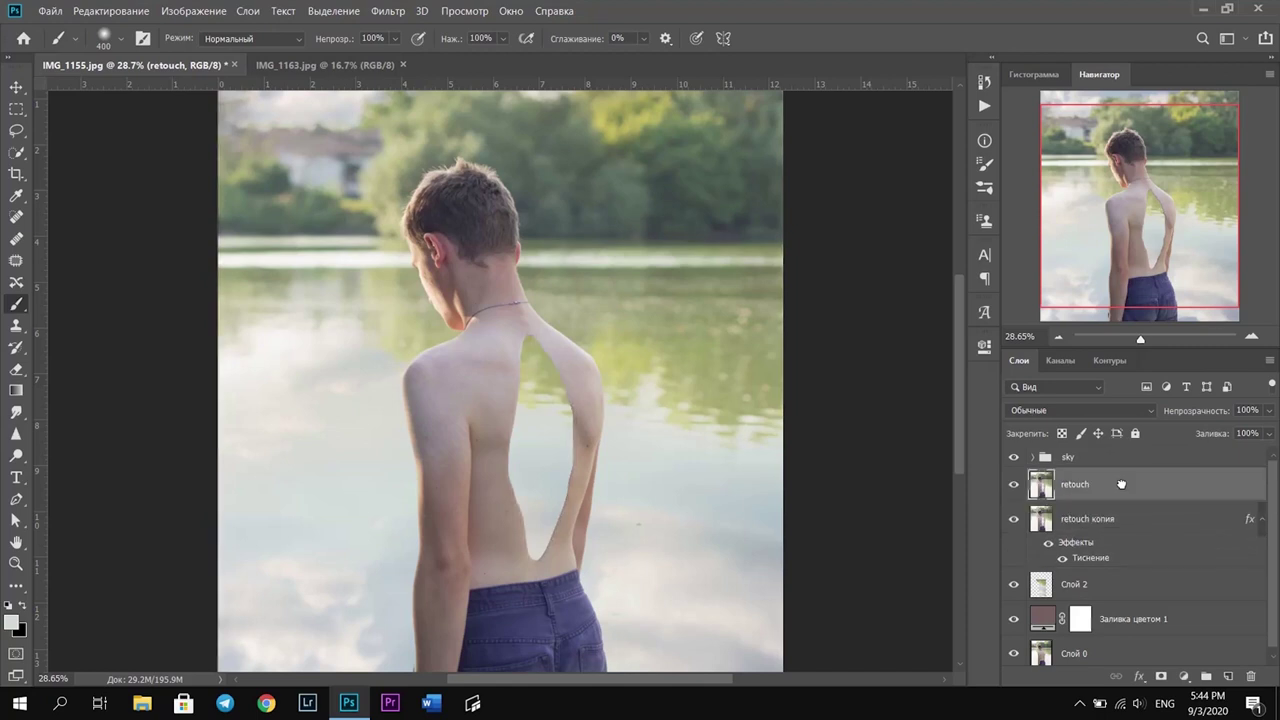
Give retouch an inverted black mask and paint white back in with a 1000 px brush
left_click(1160, 677)
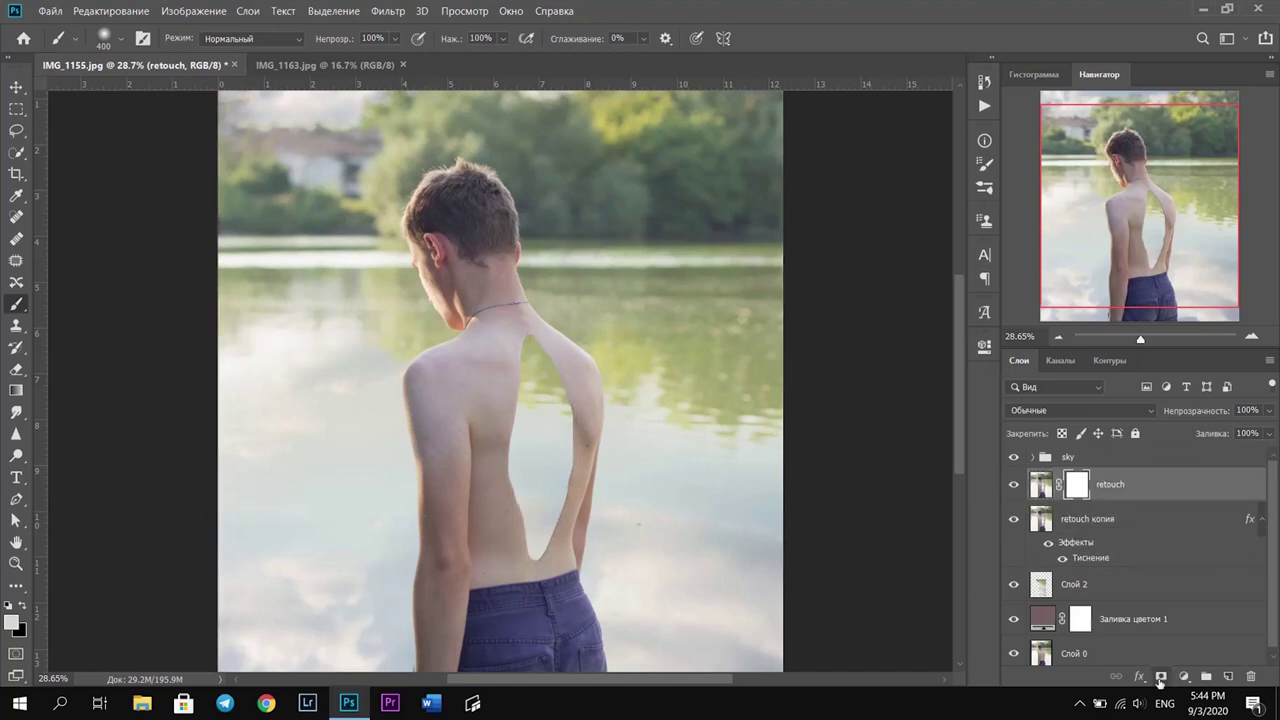
key("ctrl+i")
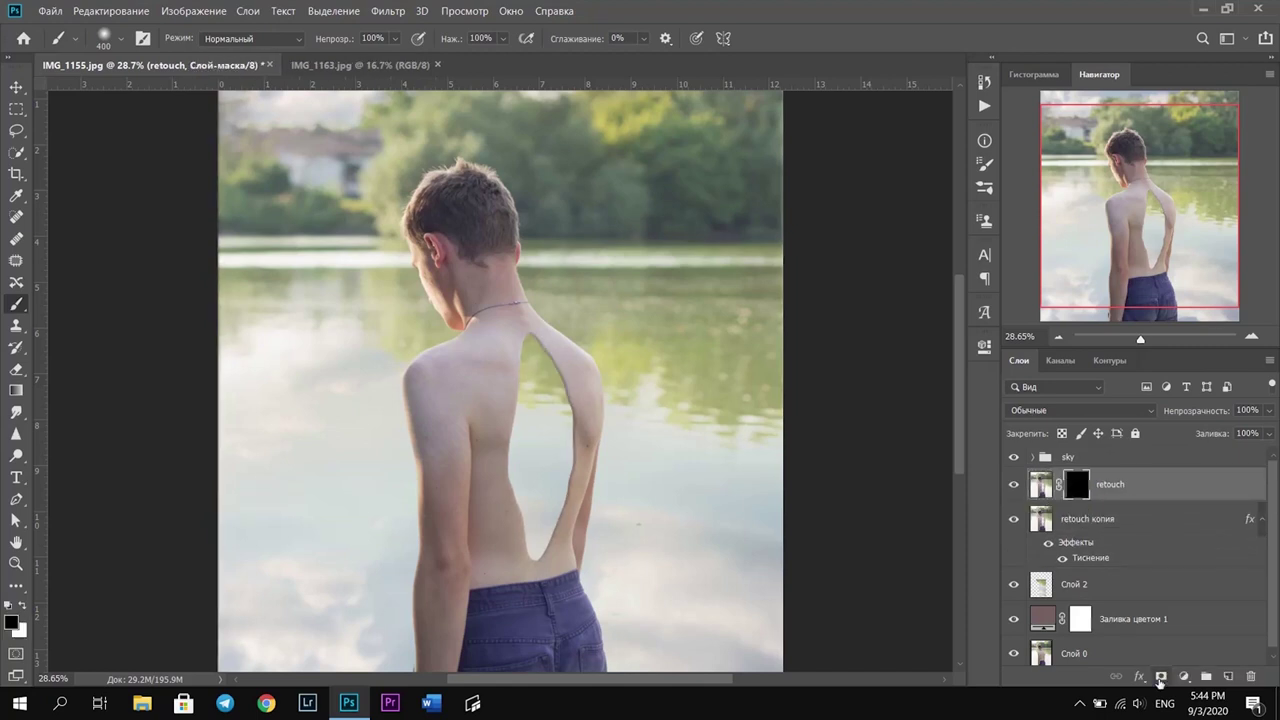
left_click_drag(1174, 342, 1139, 342)
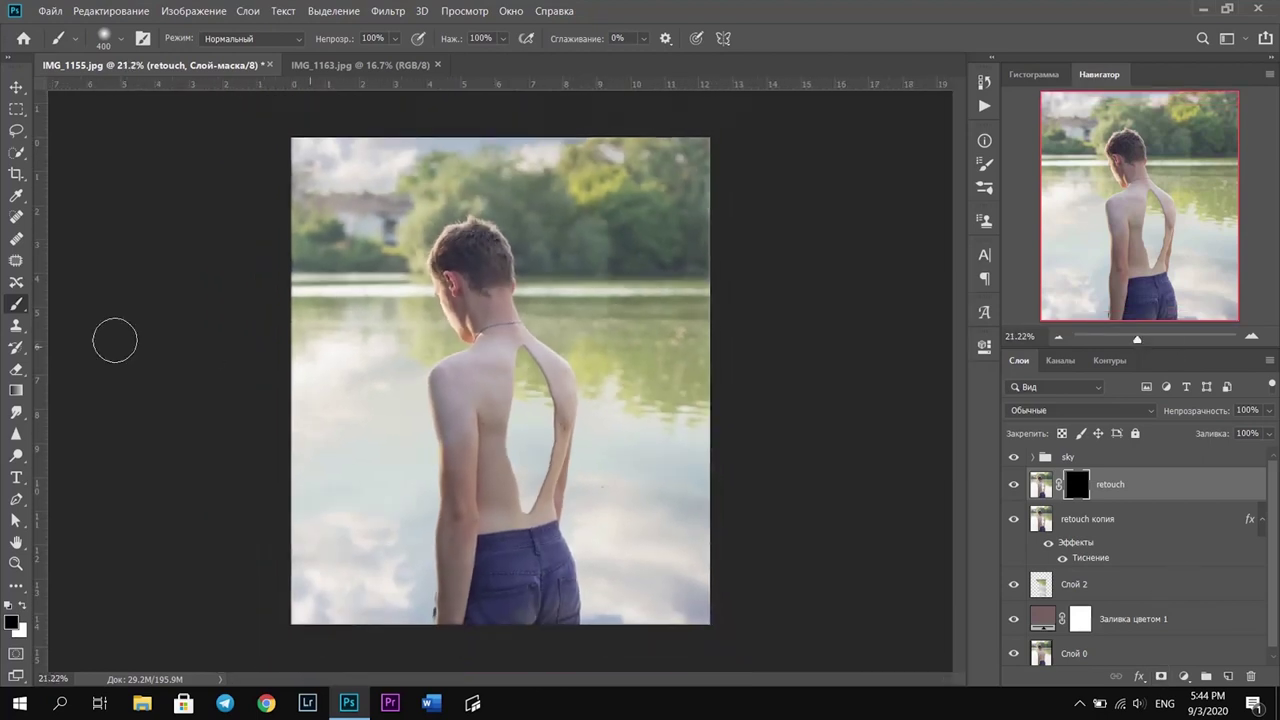
key("x")
key("bracketright")
key("bracketright")
key("bracketright")
key("bracketright")
key("bracketright")
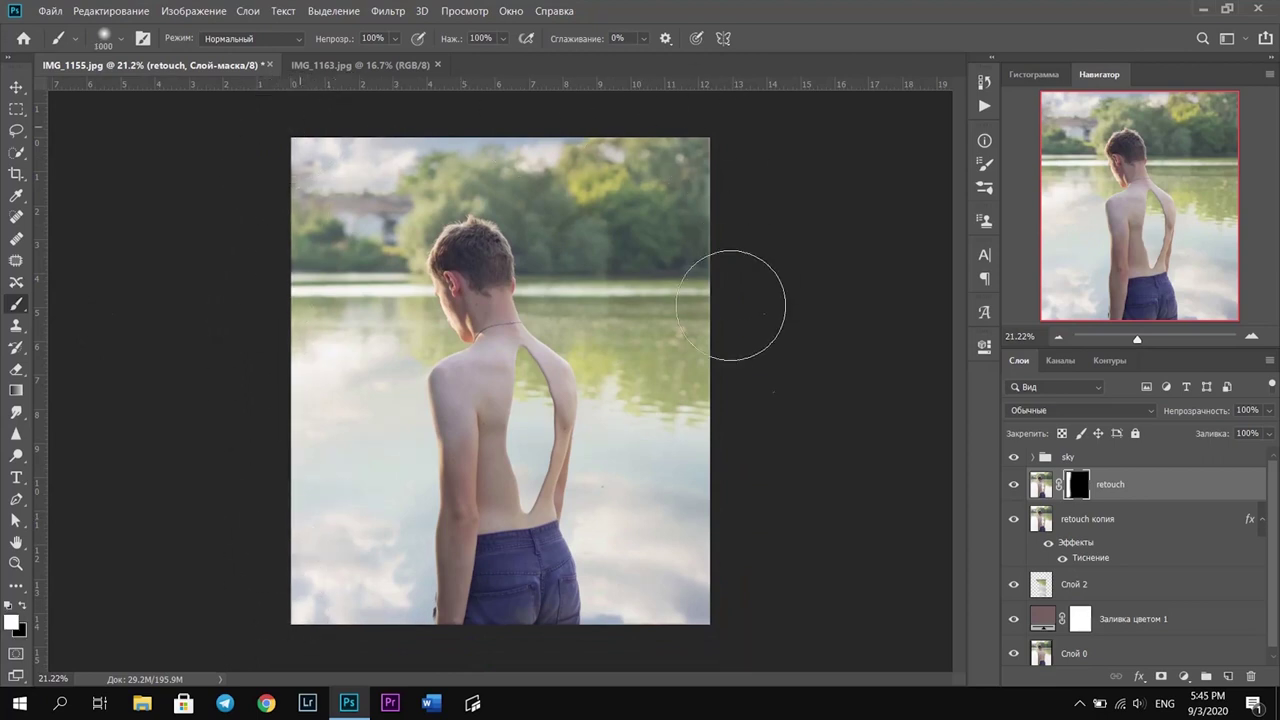
left_click(705, 655)
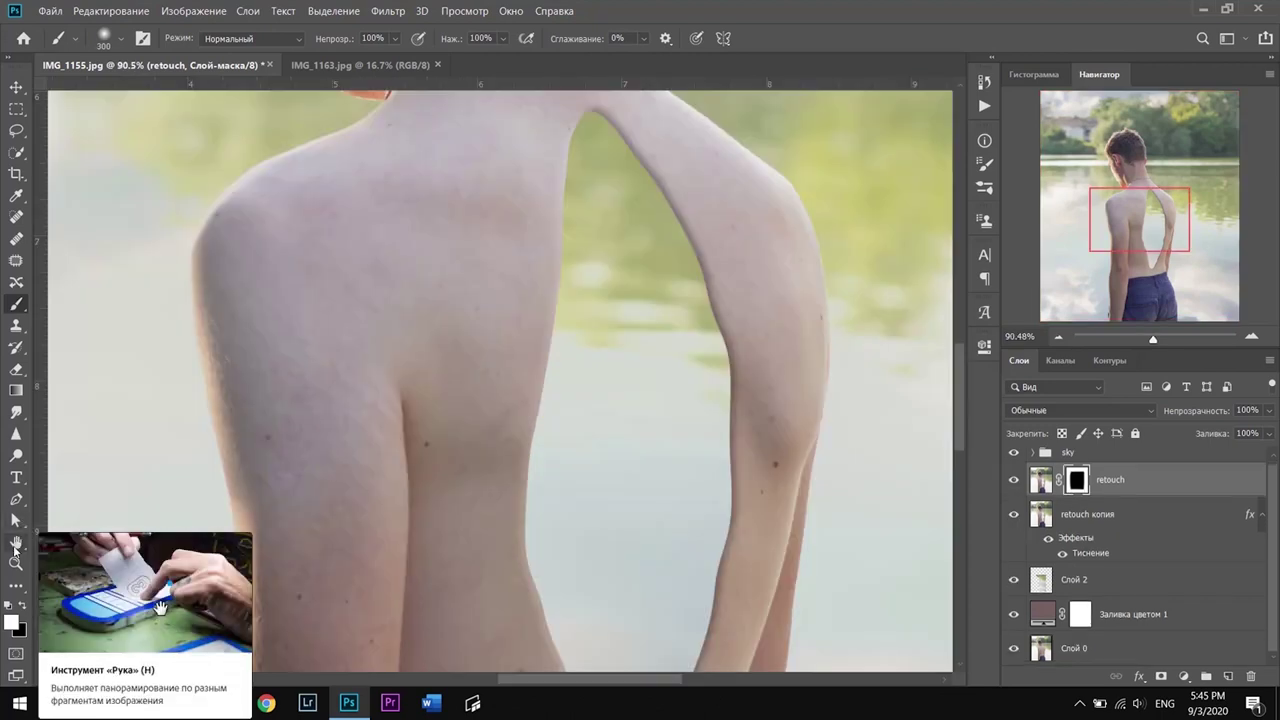
left_click(16, 499)
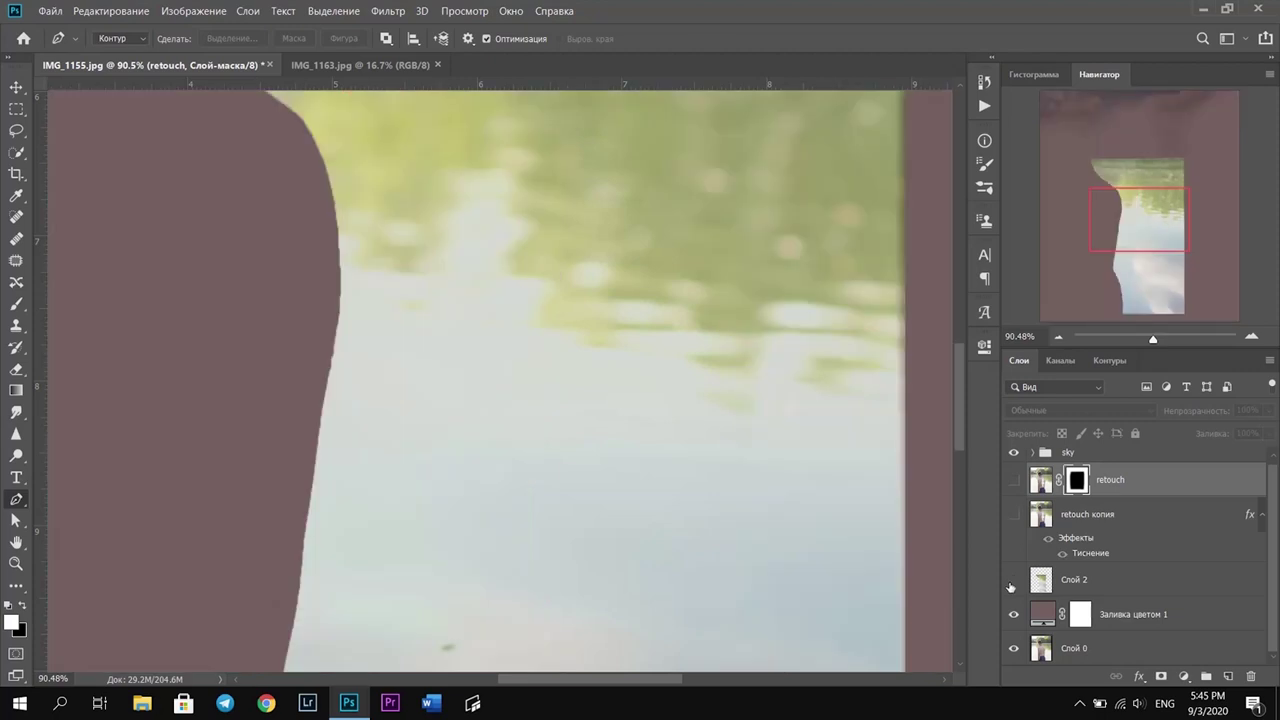
Hide all but the original photo and draw a closed Pen path along the spine
left_click_drag(1014, 480, 1014, 614)
left_click_drag(1152, 340, 1145, 340)
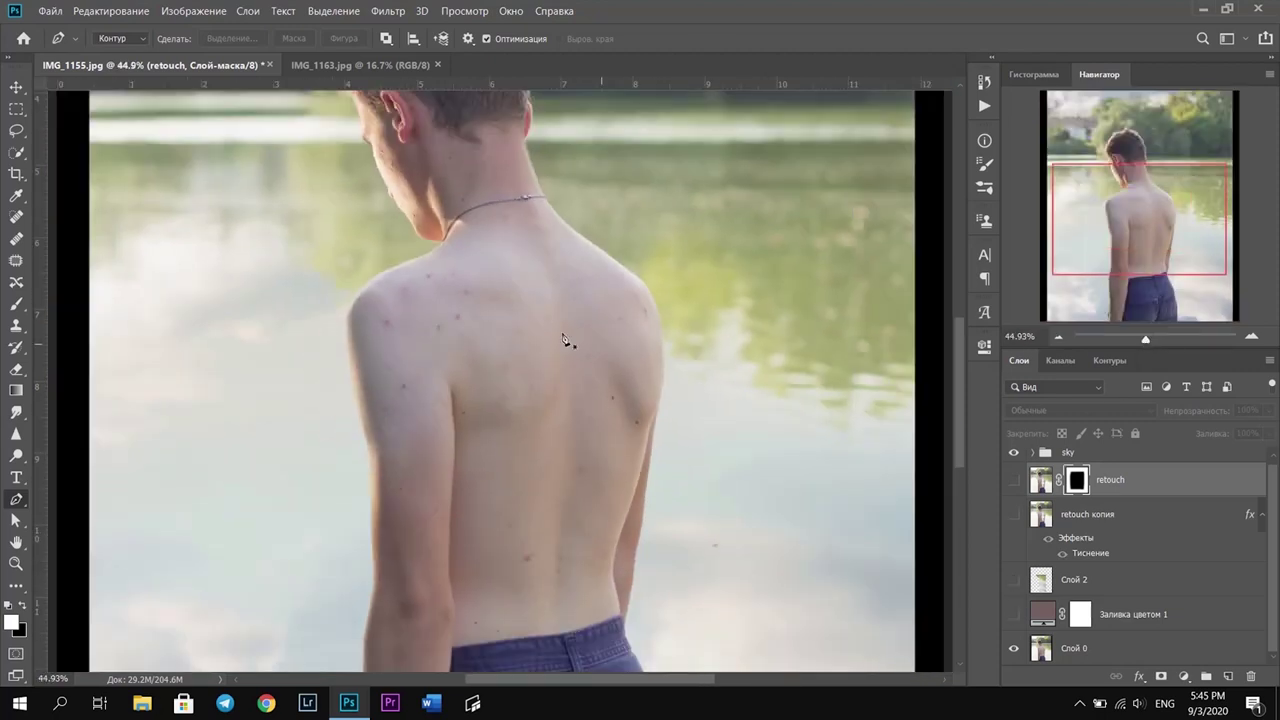
left_click(519, 266)
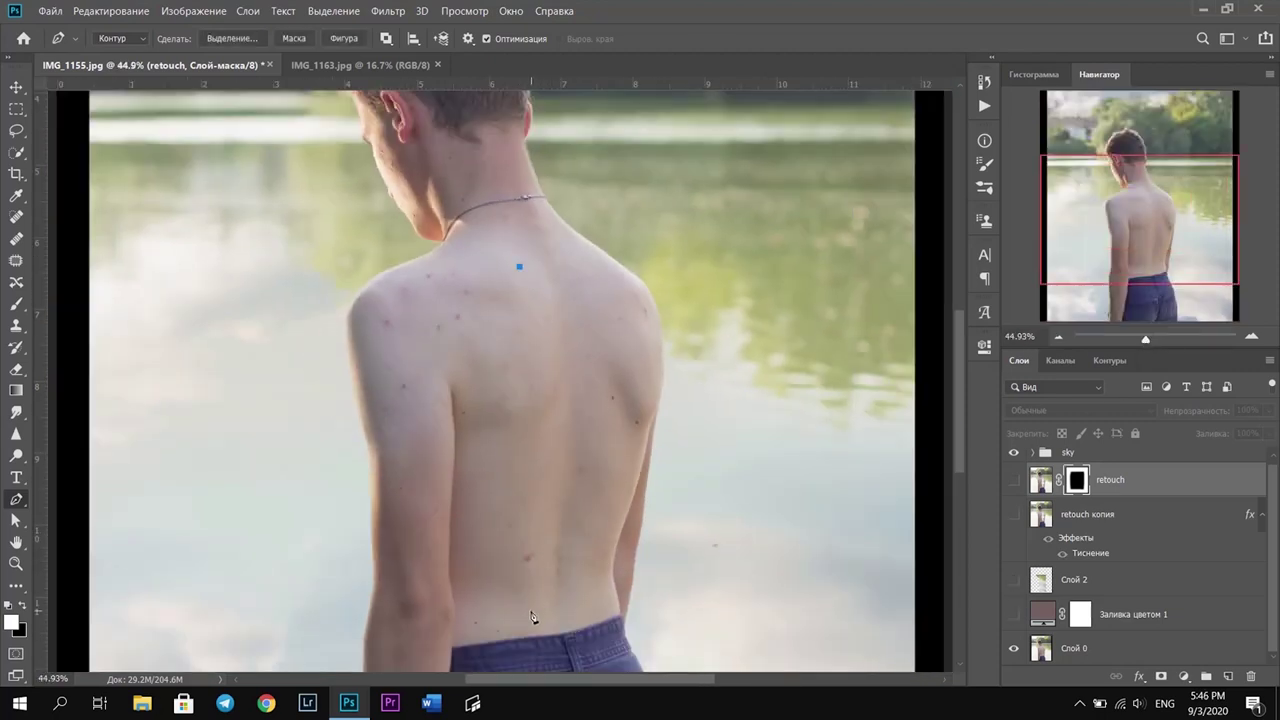
left_click_drag(540, 612, 544, 628)
left_click(591, 604)
left_click(586, 442)
left_click(575, 300)
left_click(566, 254)
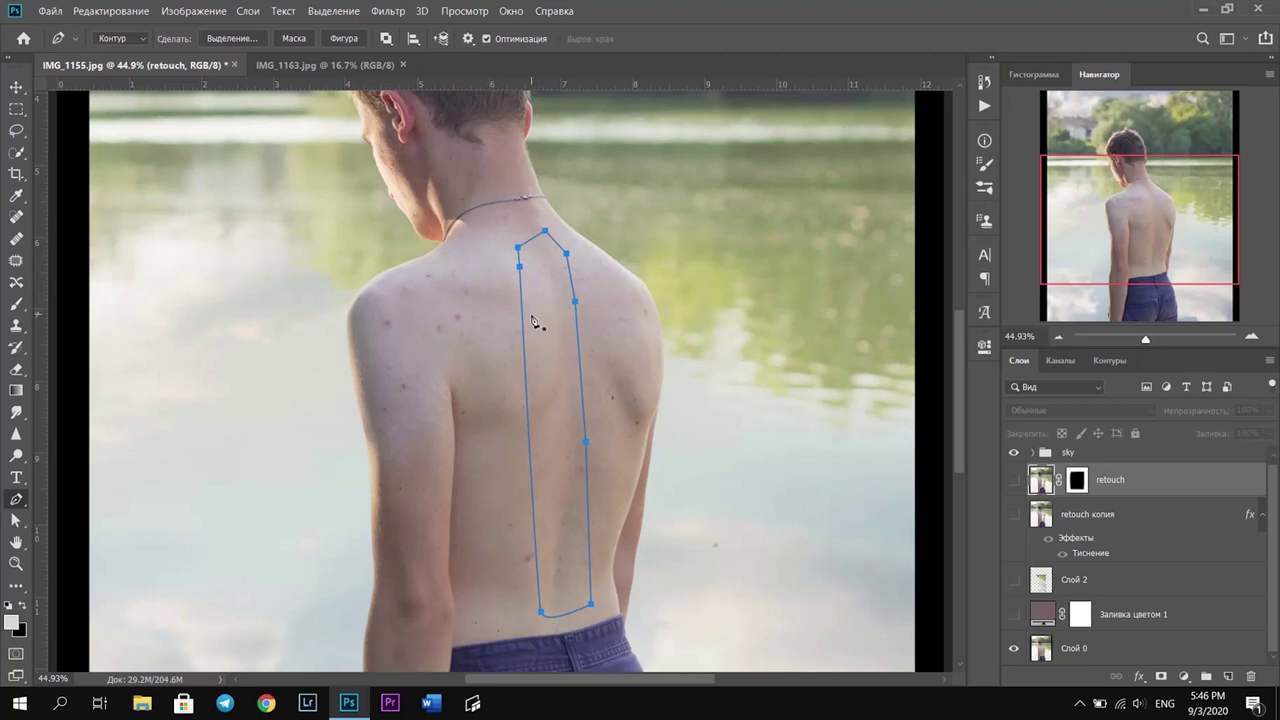
Copy the spine selection from Слой 0 to Слой 3 and place it above retouch копия
right_click(533, 320)
left_click(585, 386)
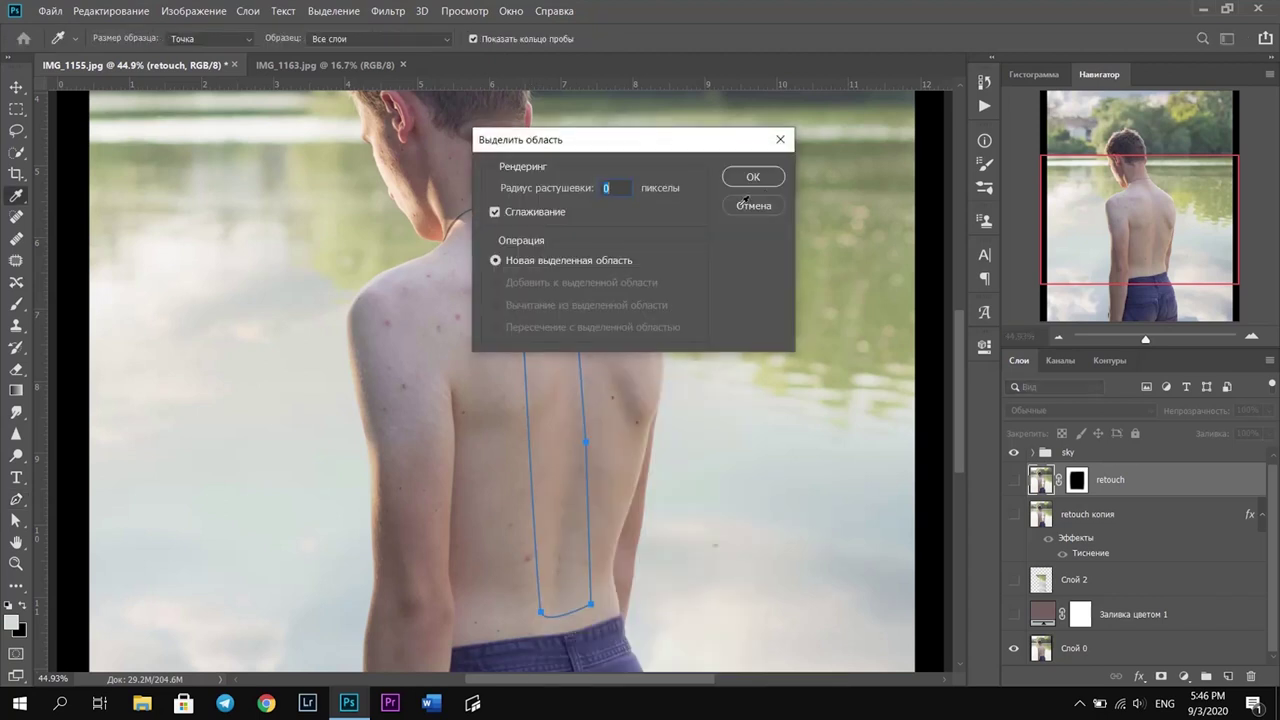
left_click(753, 177)
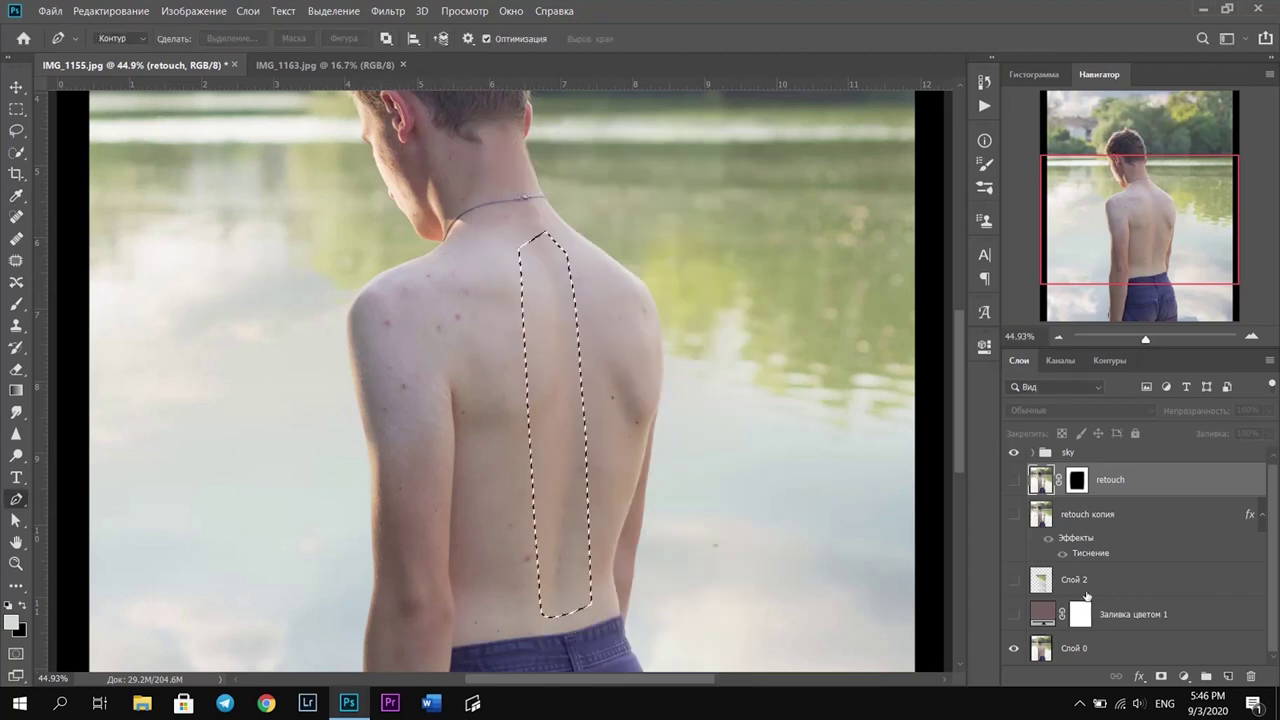
left_click(1085, 647)
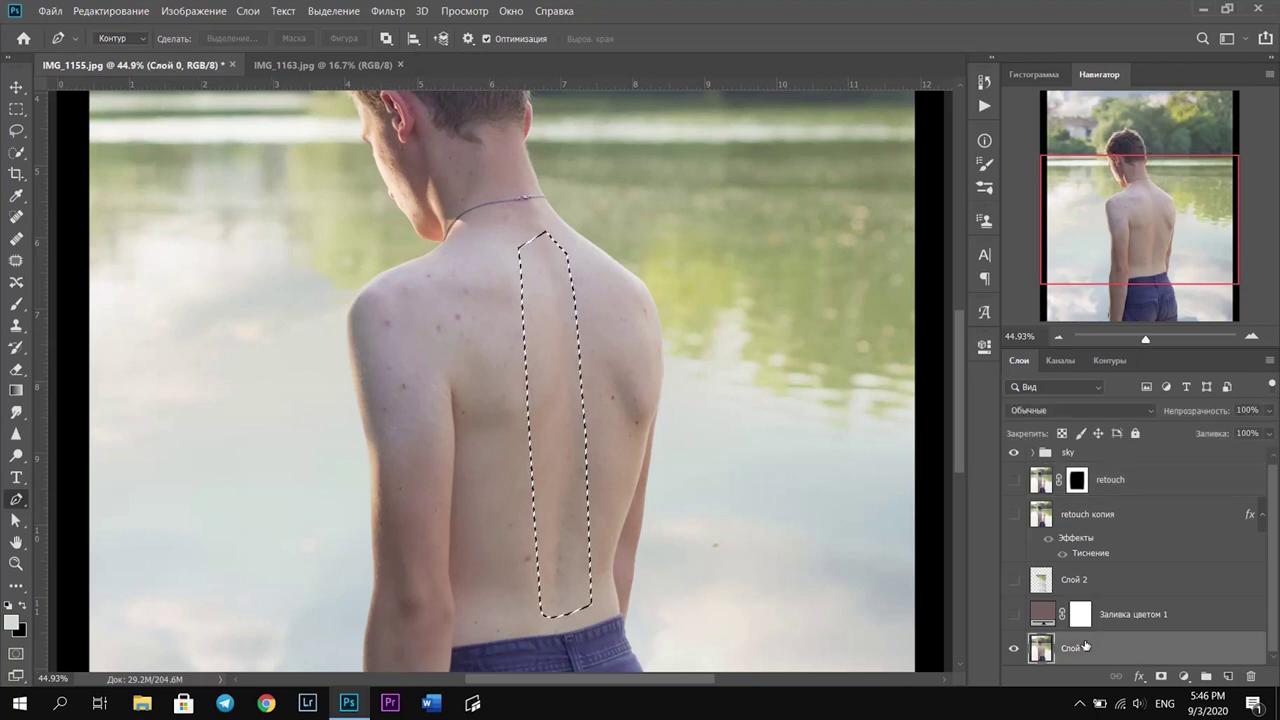
key("ctrl+j")
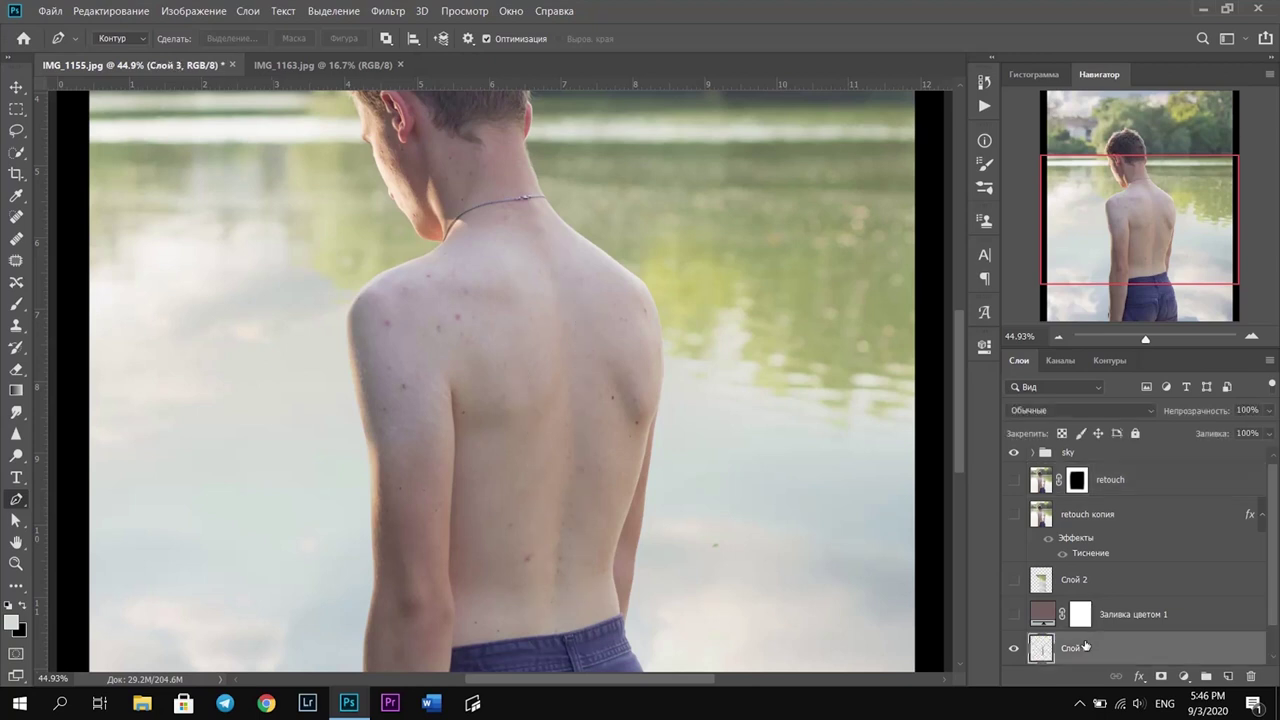
left_click_drag(1088, 647, 1072, 497)
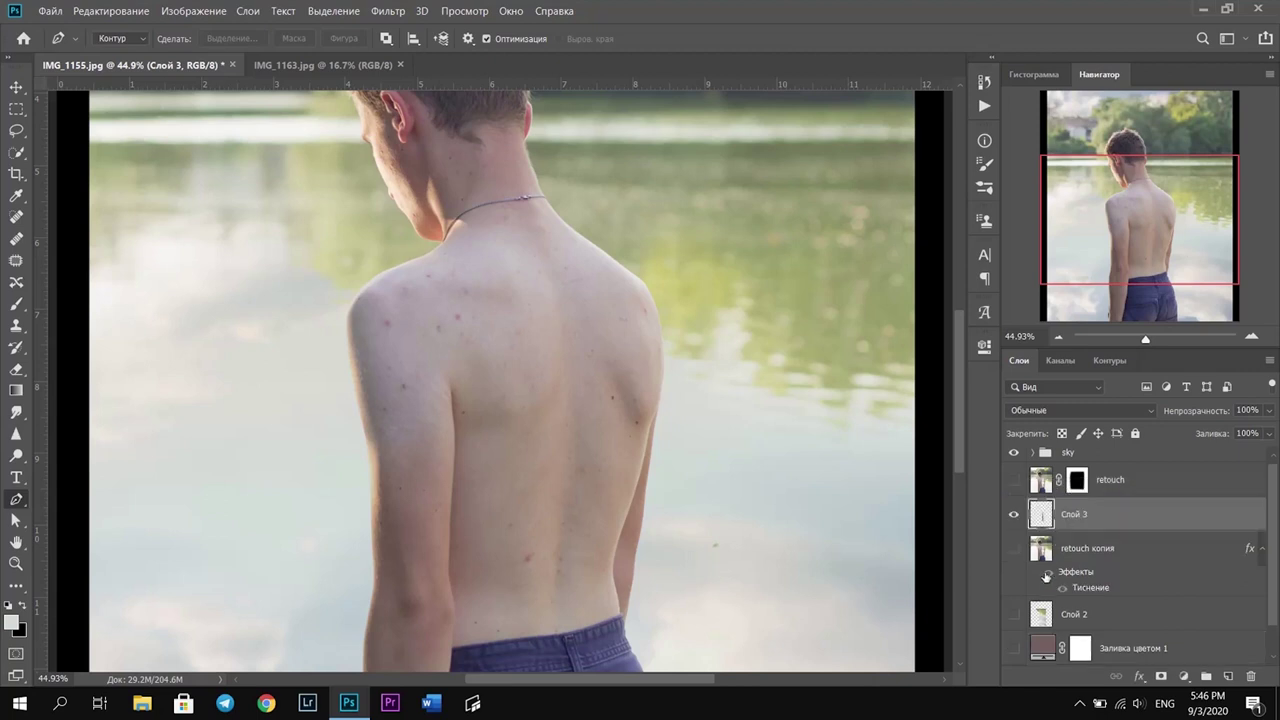
Show Слой 2 and Puppet Warp the strip, bending its top, middle and lower end leftward
left_click(1014, 618)
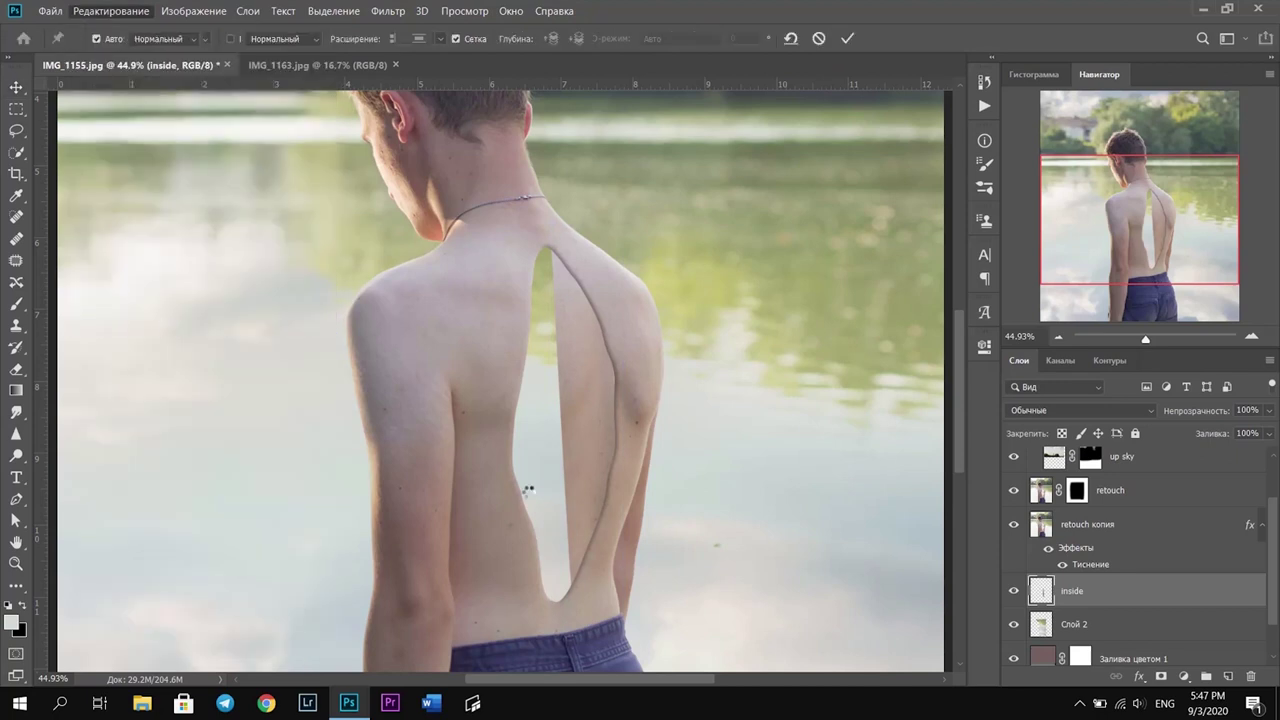
left_click(599, 562)
left_click_drag(572, 243, 555, 247)
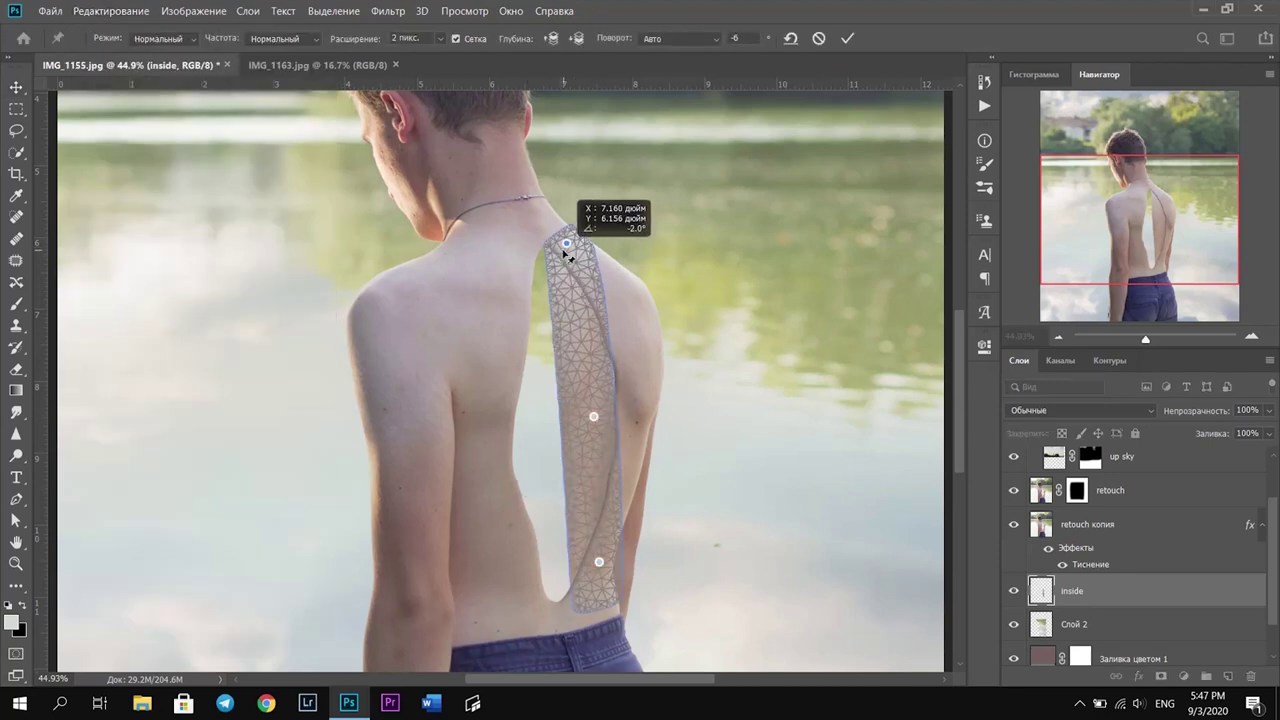
left_click_drag(593, 416, 604, 403)
left_click_drag(599, 562, 531, 589)
left_click_drag(550, 244, 534, 257)
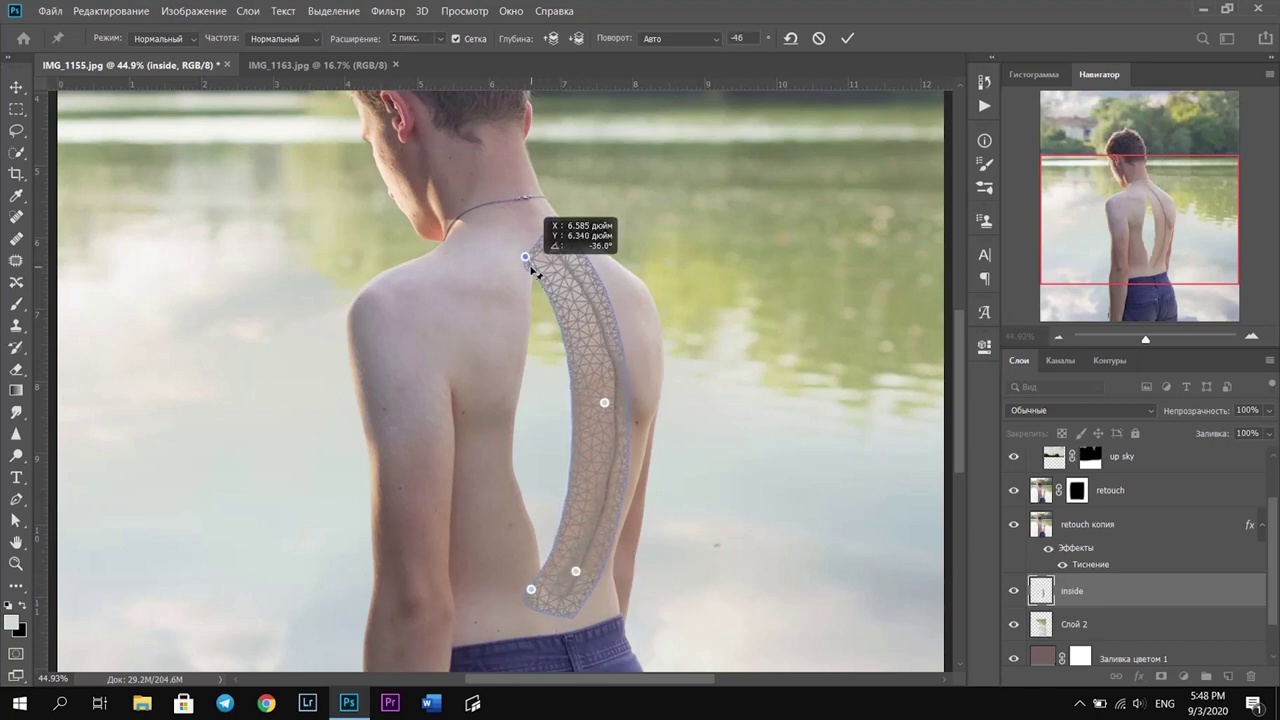
Add and drag more pins to curve the strip's upper part, then commit the warp
right_click(552, 244)
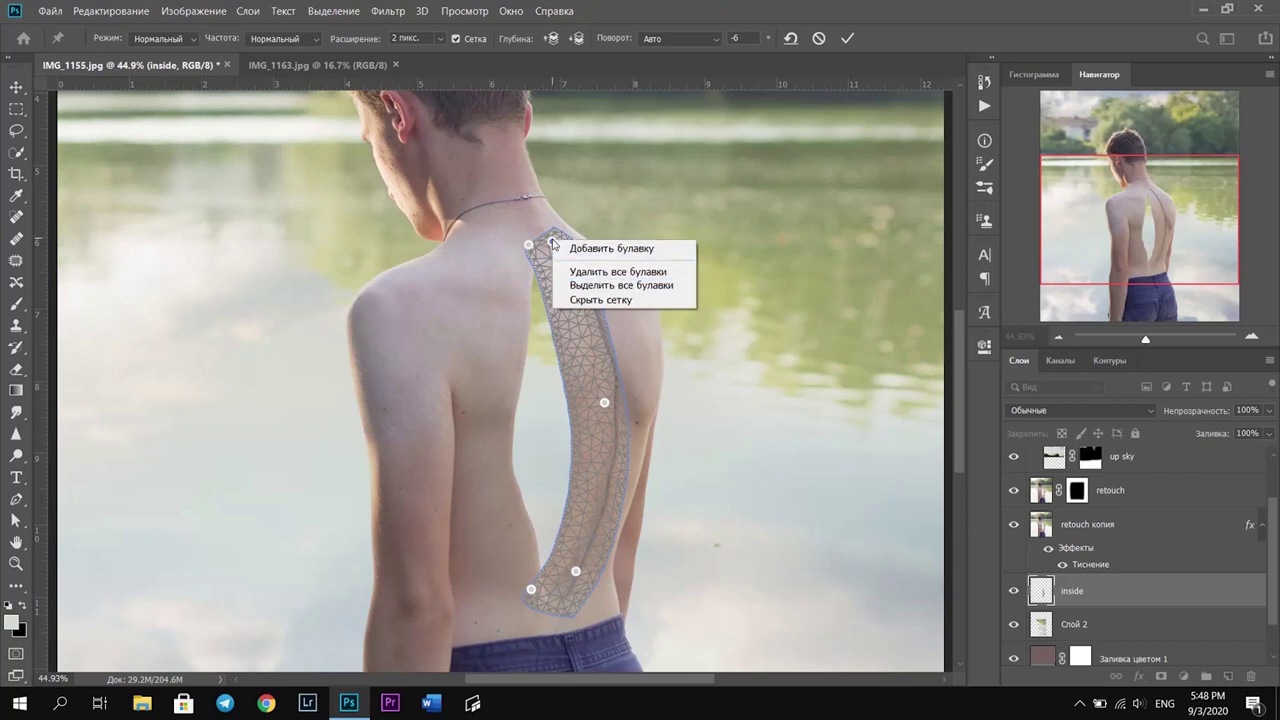
left_click(545, 250)
mouse_move(558, 251)
left_mouse_down()
mouse_move(536, 259)
mouse_move(587, 282)
left_mouse_up()
left_click(557, 235)
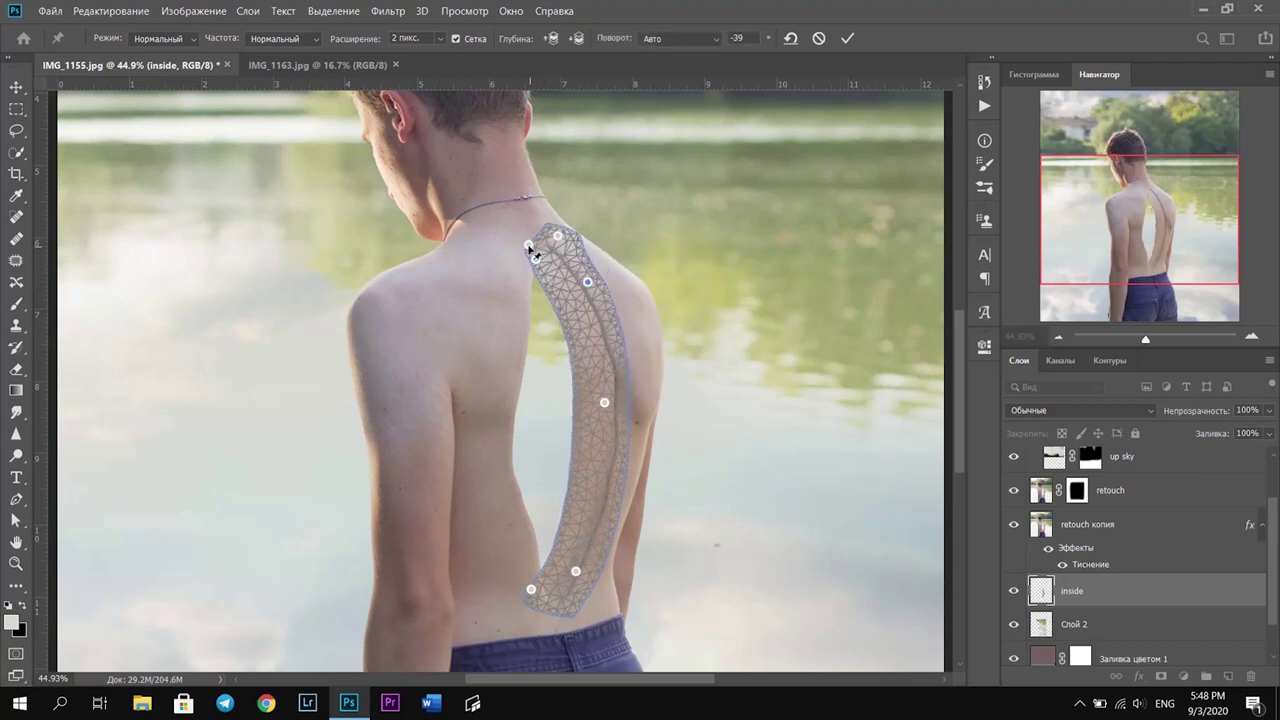
left_click_drag(530, 243, 514, 249)
left_click_drag(556, 541, 557, 543)
left_click_drag(587, 282, 553, 262)
left_click(847, 38)
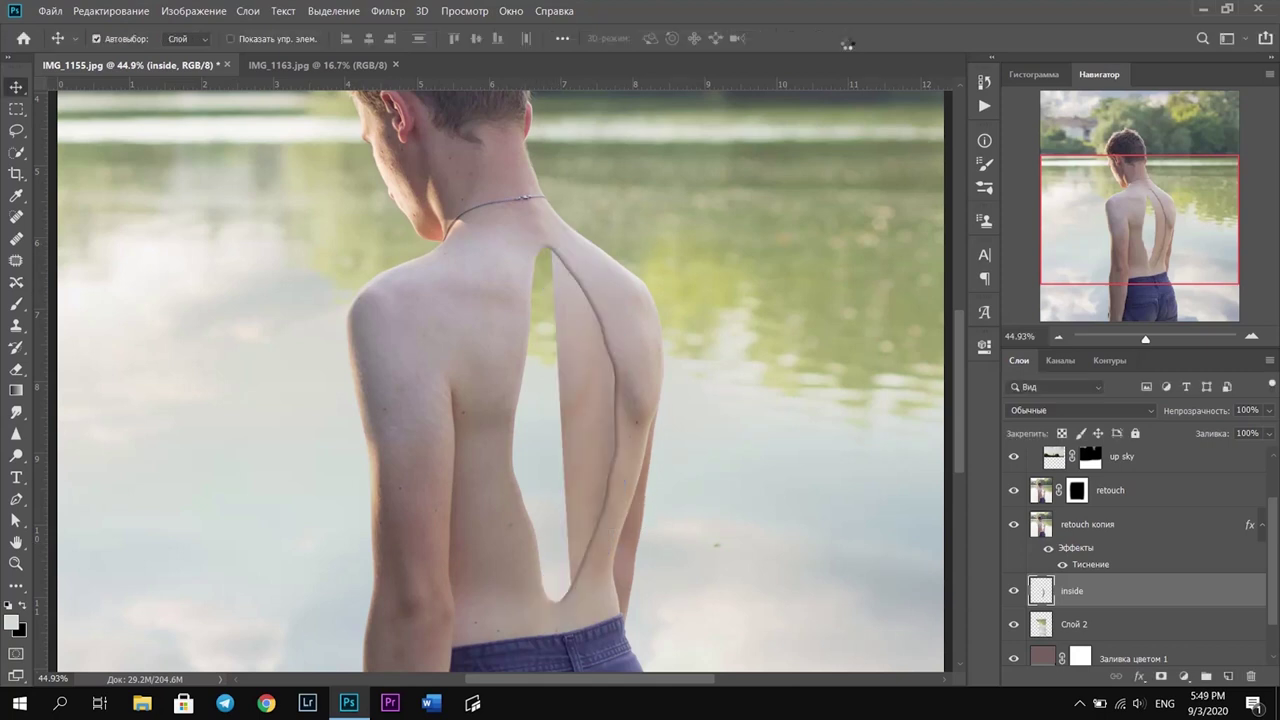
Puppet Warp the strip again to nudge its top slightly left and commit
scroll(490, 150, "up", 3)
left_click(101, 11)
left_click(150, 327)
left_click(571, 299)
left_click_drag(574, 301, 567, 312)
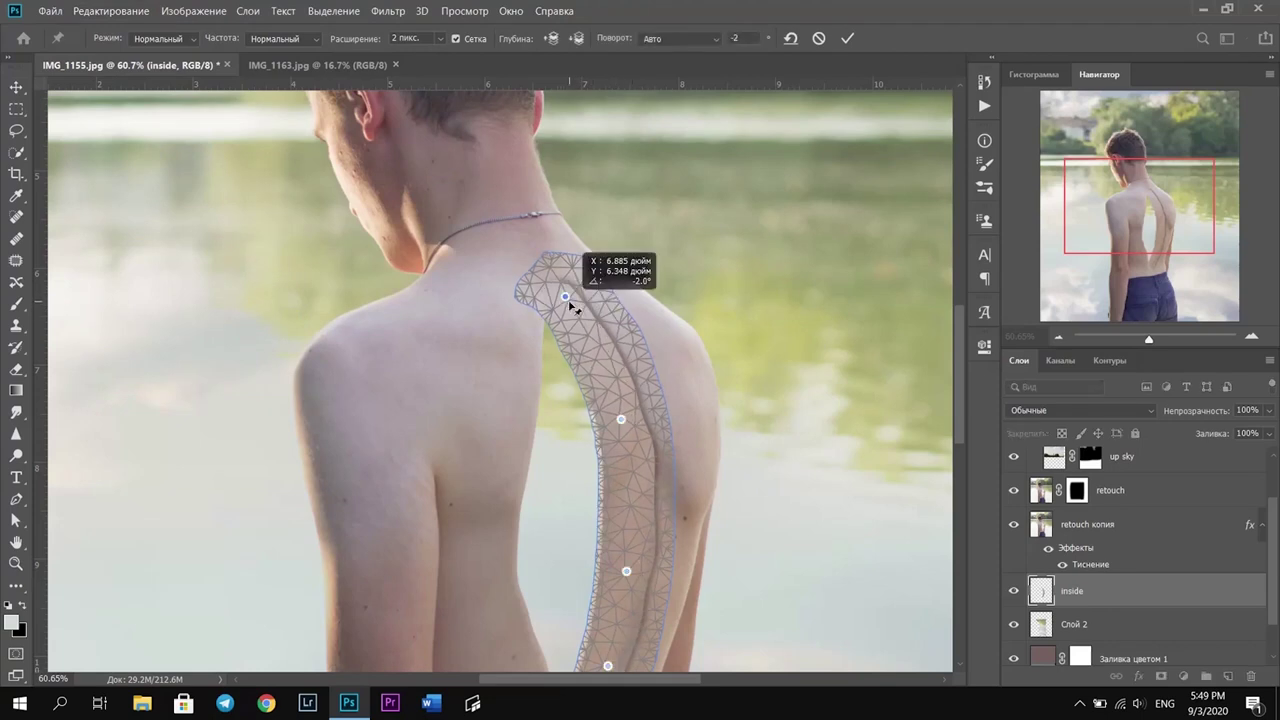
left_click(846, 39)
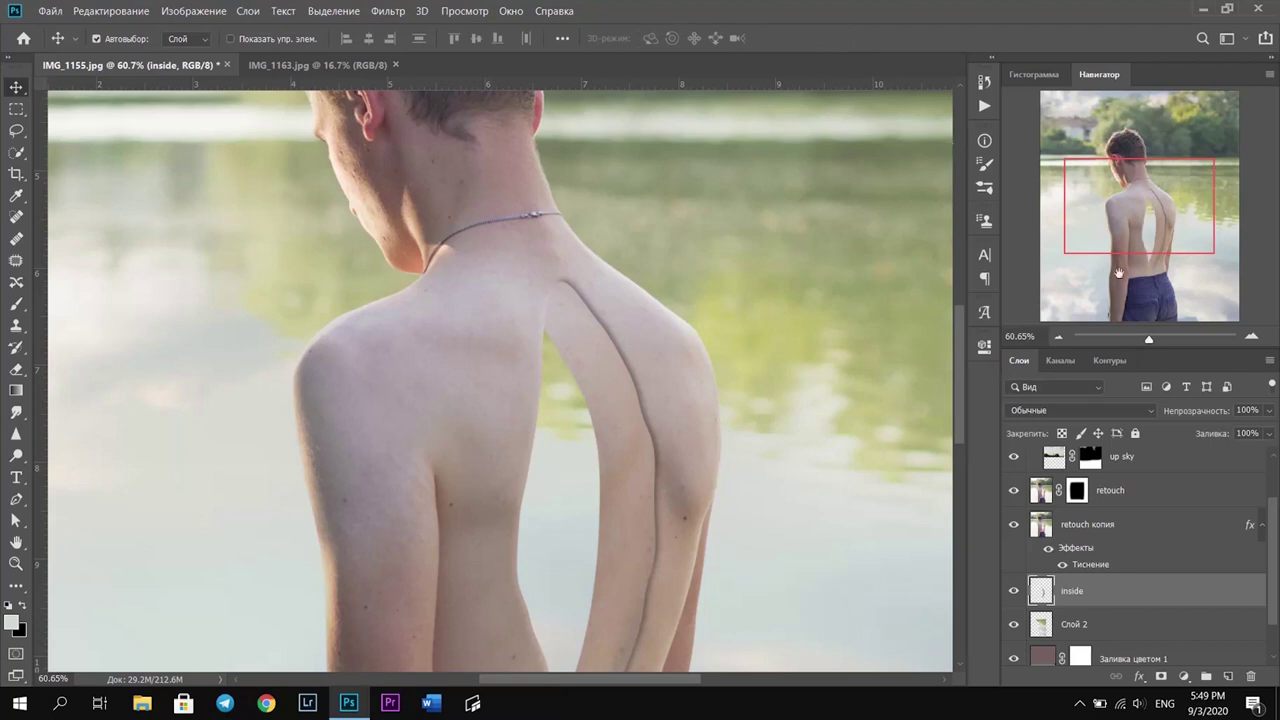
left_click_drag(1148, 338, 1143, 338)
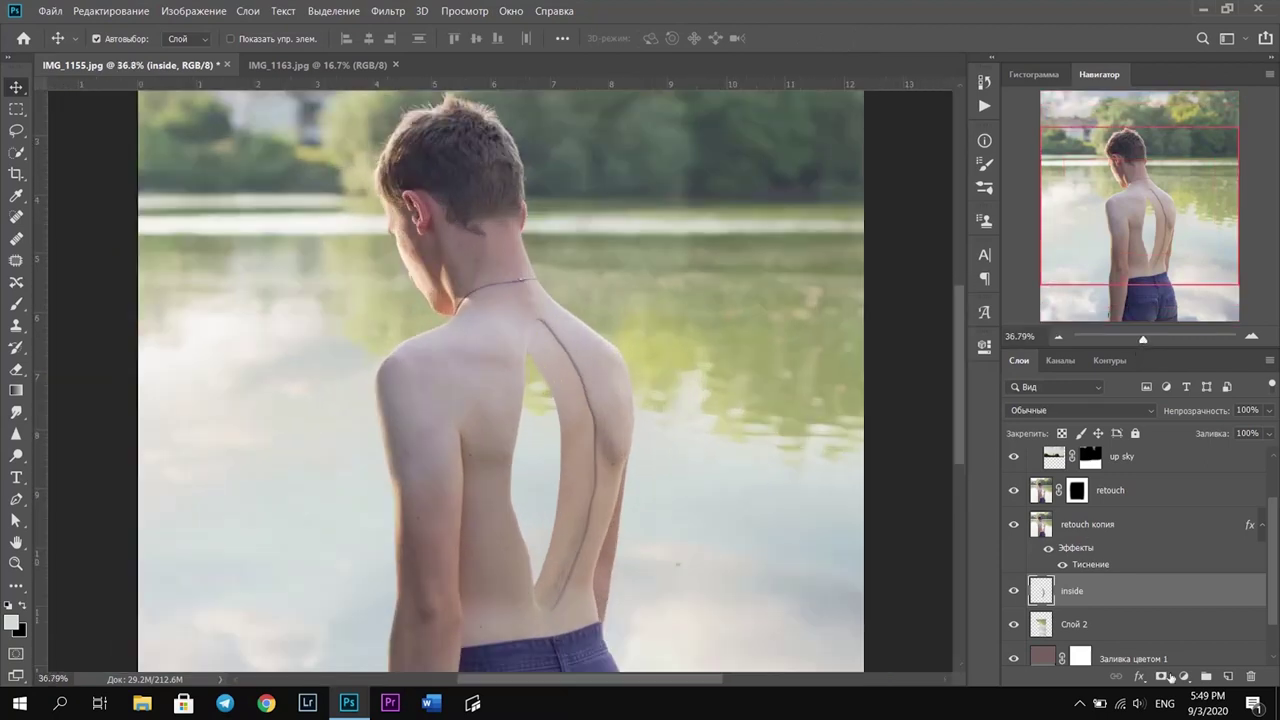
Add a Levels adjustment to the strip, then delete it as unwanted
left_click(1170, 677)
left_click(980, 343)
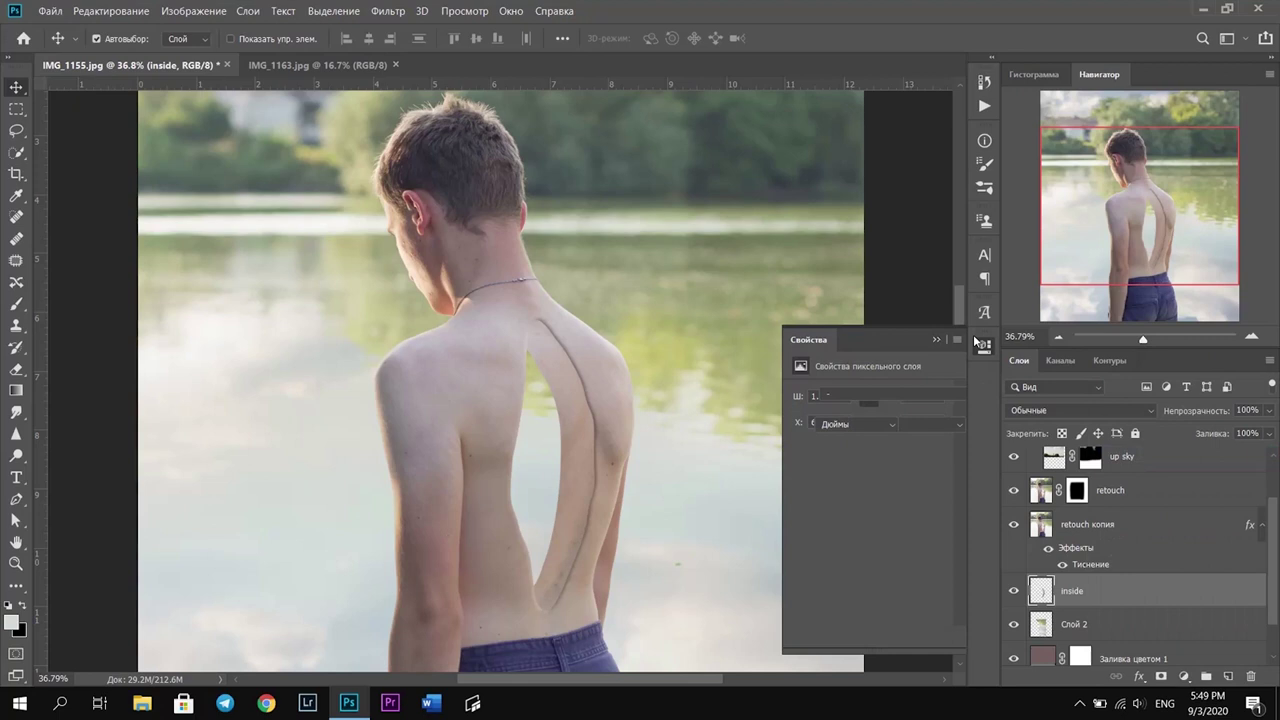
left_click(975, 343)
right_click(1111, 604)
left_click(832, 94)
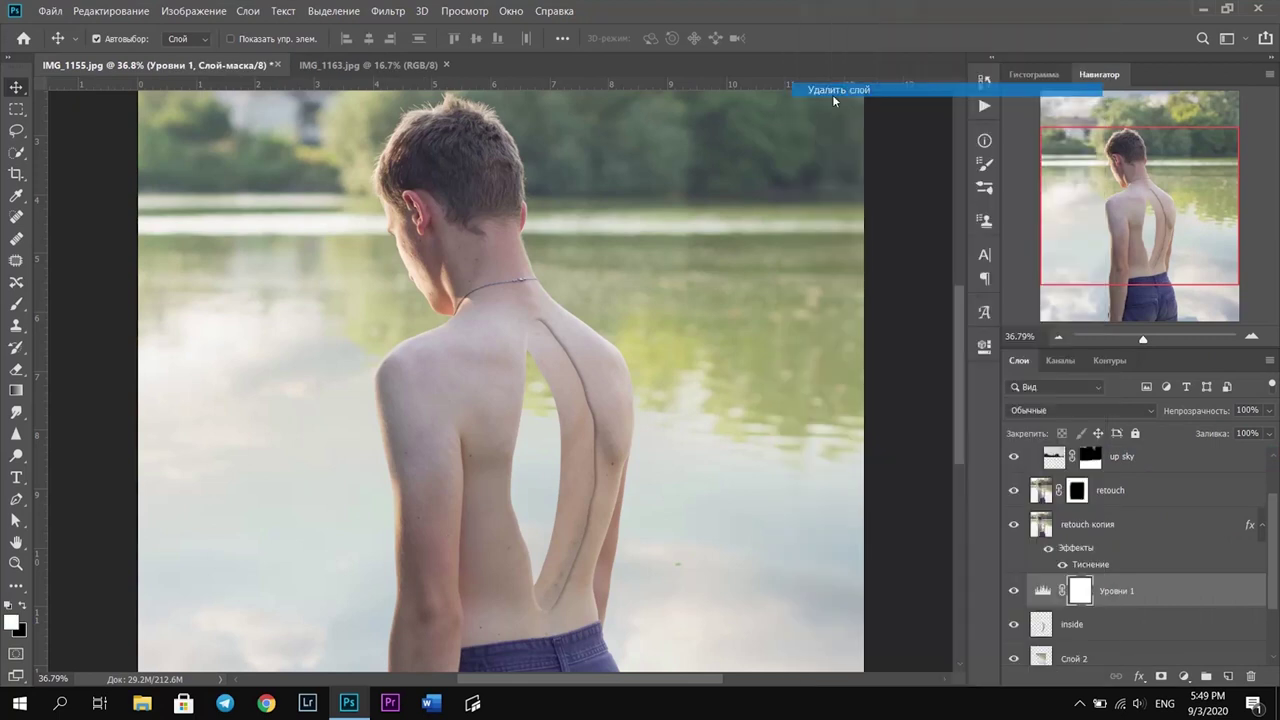
Add a Curves layer clipped to inside and pull its midpoint down for a deep brown
left_click(1184, 677)
left_click(1130, 452)
left_click(882, 490)
left_click(840, 637)
left_click_drag(880, 507, 895, 510)
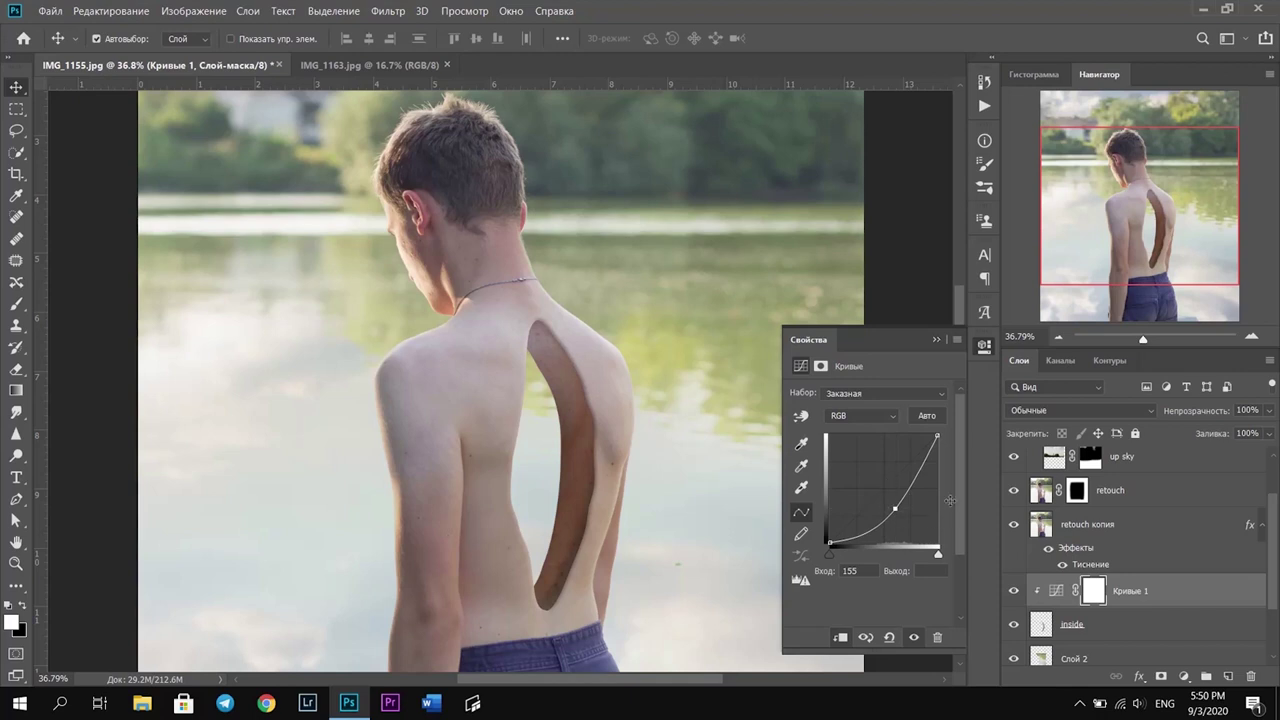
left_click_drag(895, 508, 891, 515)
Add a Hue/Saturation layer clipped to the strip with saturation lowered to -32
left_click(1184, 676)
left_click(1130, 478)
left_click(840, 638)
left_click_drag(867, 490, 861, 492)
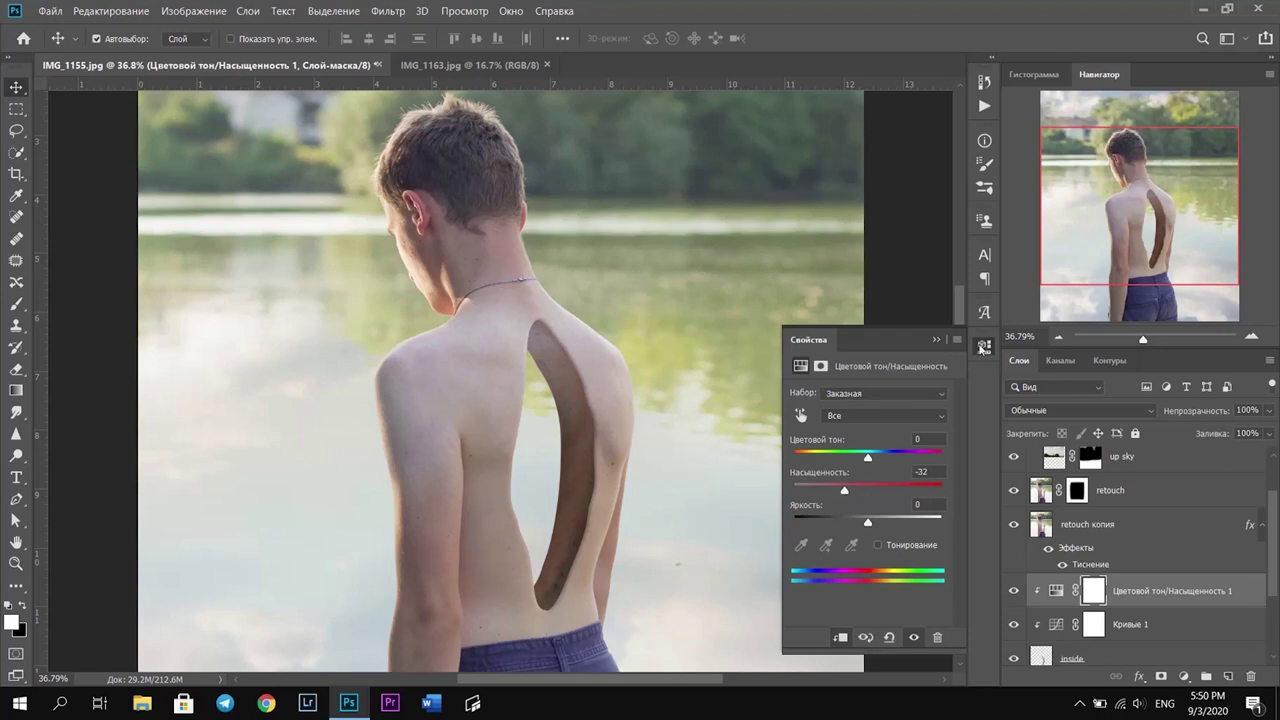
left_click(983, 347)
Merge the Curves and Hue/Saturation layers down into the inside layer
scroll(729, 529, "up", 5)
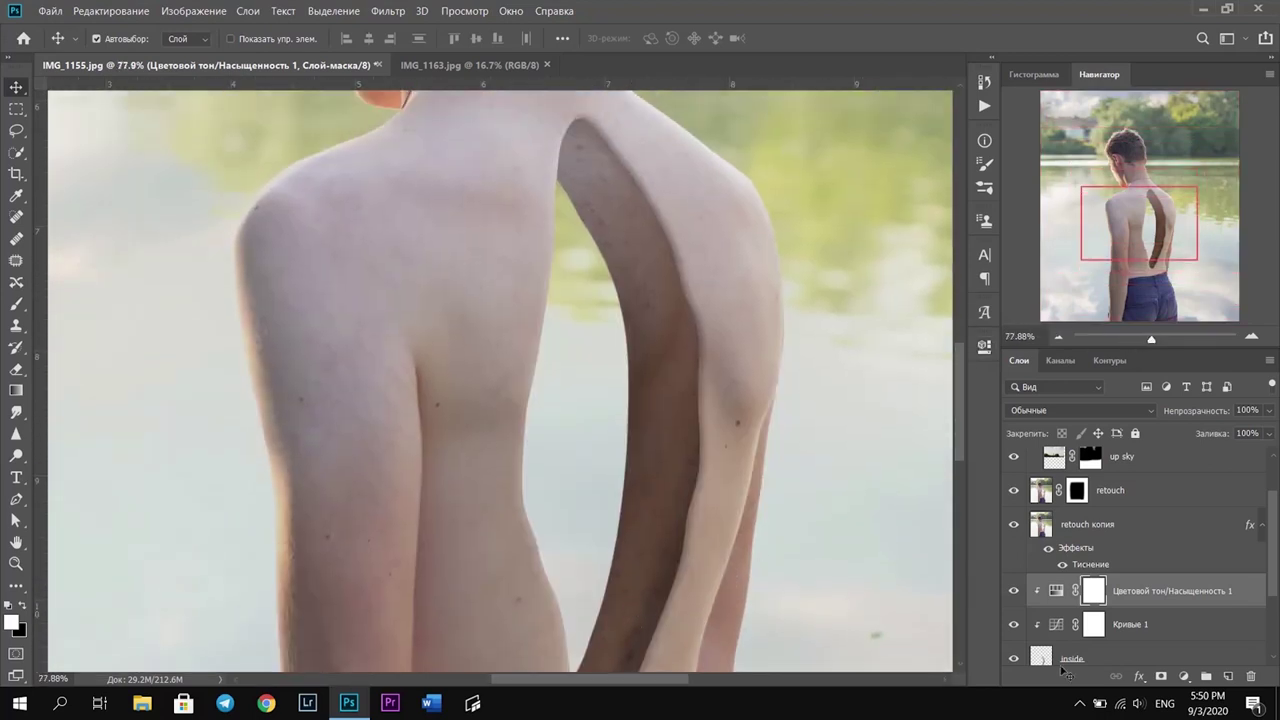
scroll(1137, 622, "down", 2)
left_click(1143, 562, "shift")
right_click(1143, 562)
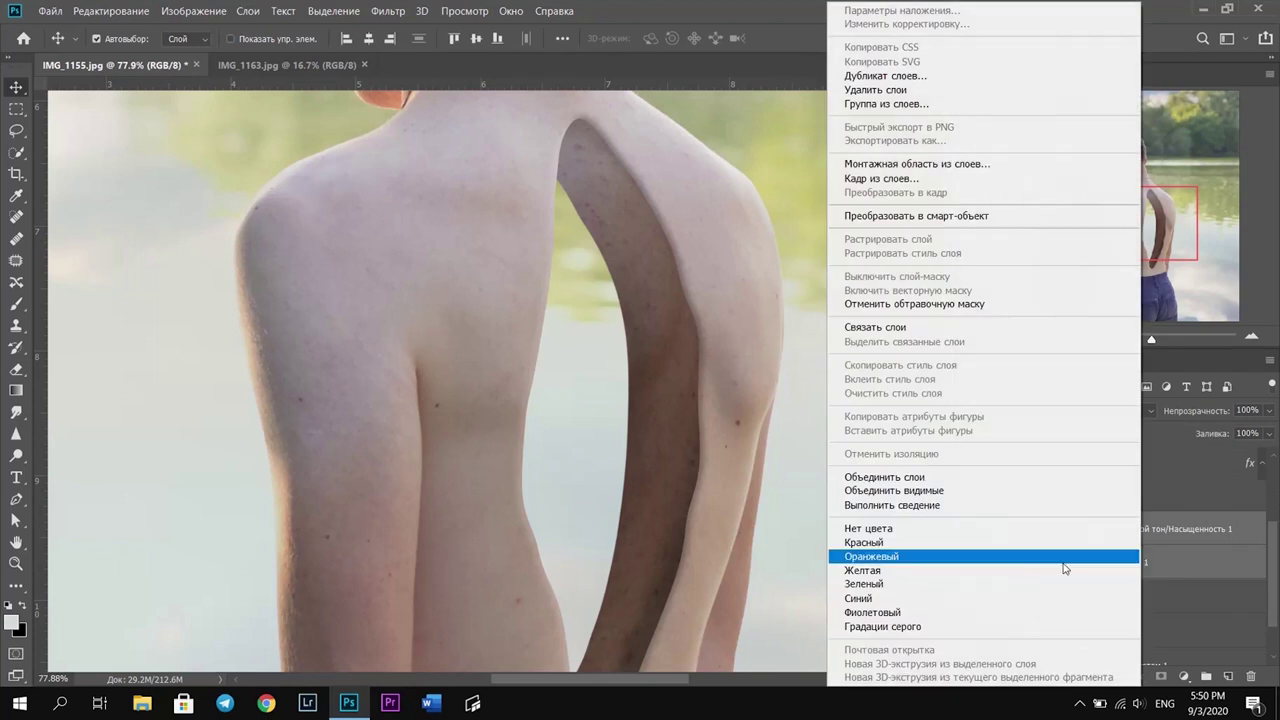
left_click(1181, 563)
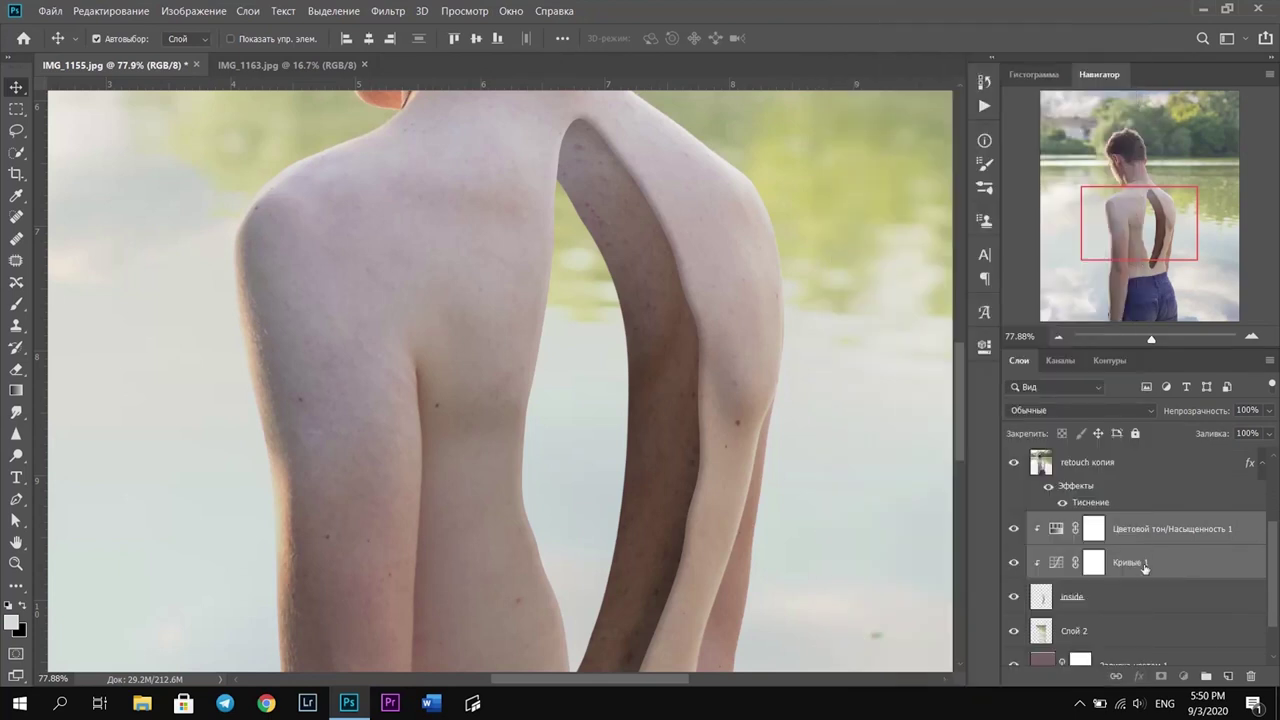
right_click(1145, 567)
left_click(980, 478)
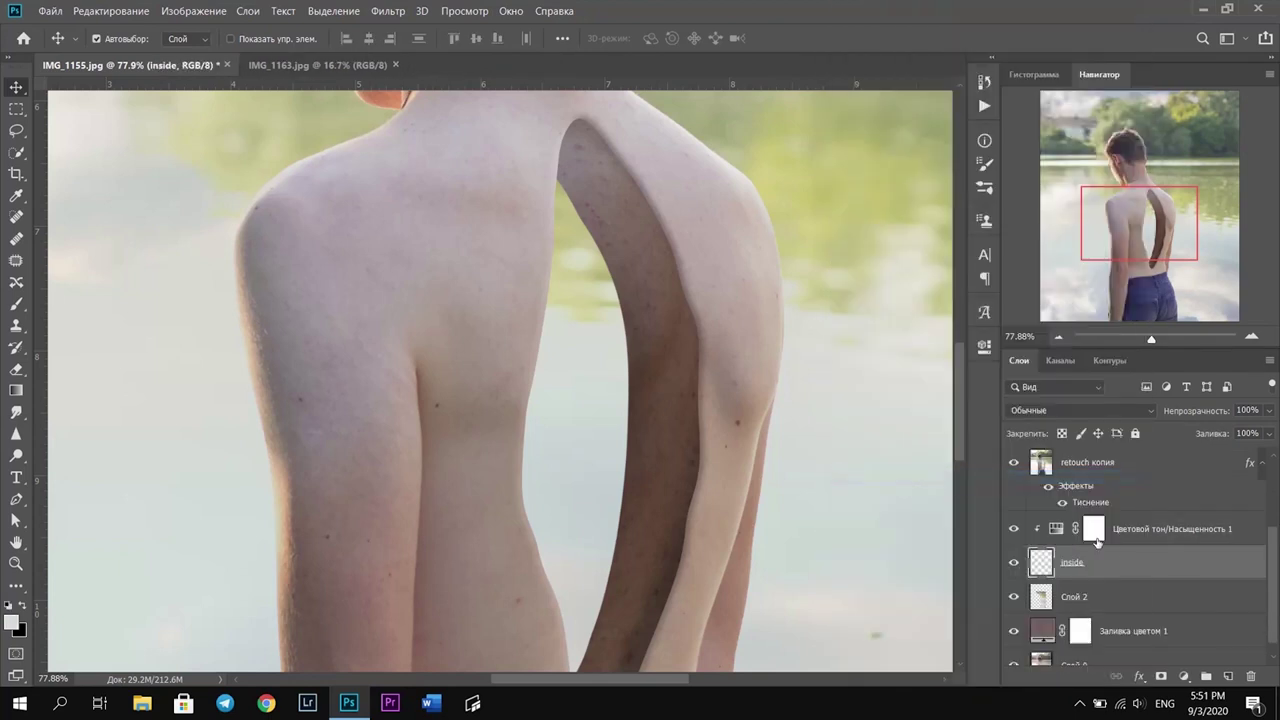
right_click(1112, 535)
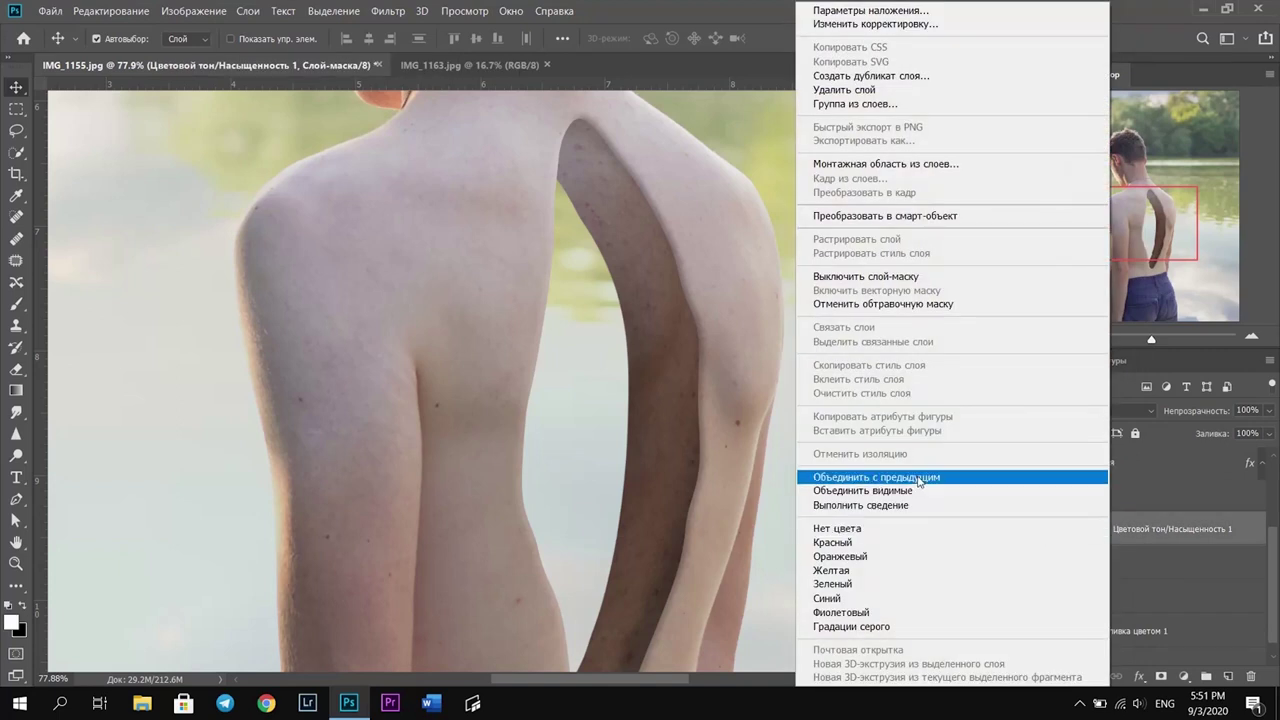
left_click(918, 479)
scroll(697, 538, "down", 2)
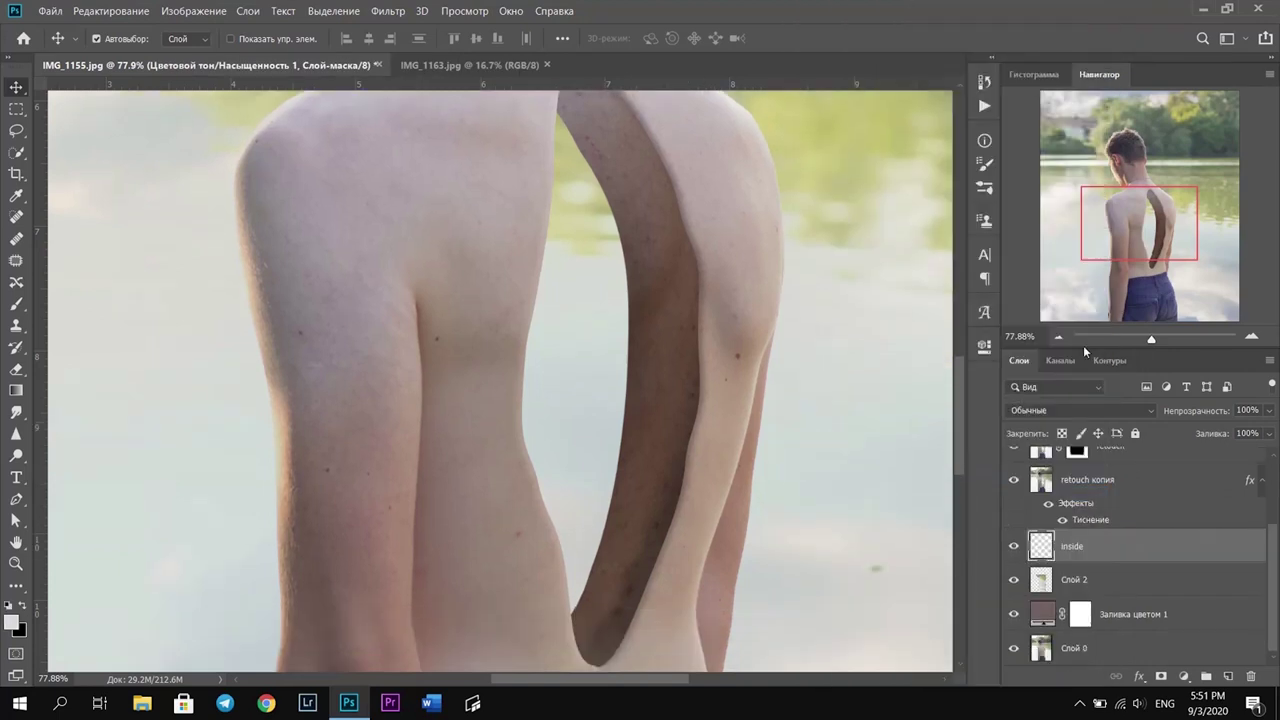
Start Puppet Warp on the inside strip, pin it, and bend its bottom end
left_click(147, 14)
left_click(130, 326)
left_click(663, 299)
left_click_drag(590, 632, 583, 623)
scroll(570, 190, "up", 3)
mouse_move(656, 266)
left_mouse_down()
mouse_move(637, 263)
mouse_move(642, 213)
left_mouse_up()
scroll(656, 575, "down", 1)
Pin the strip's top, middle and bottom to fit the curved gap, then commit the warp
left_click(545, 105)
left_click_drag(663, 447, 672, 447)
left_click_drag(663, 366, 677, 370)
scroll(590, 560, "down", 3)
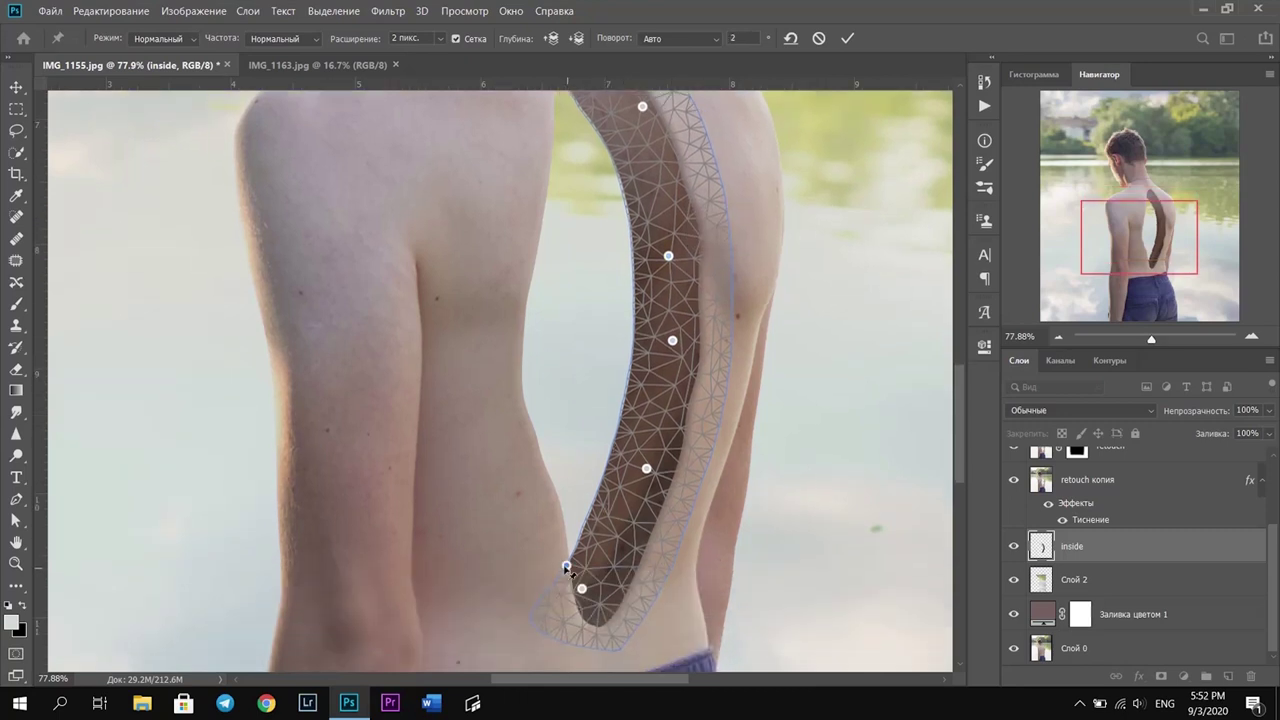
mouse_move(567, 567)
left_mouse_down()
mouse_move(580, 555)
mouse_move(569, 578)
left_mouse_up()
left_click(629, 581)
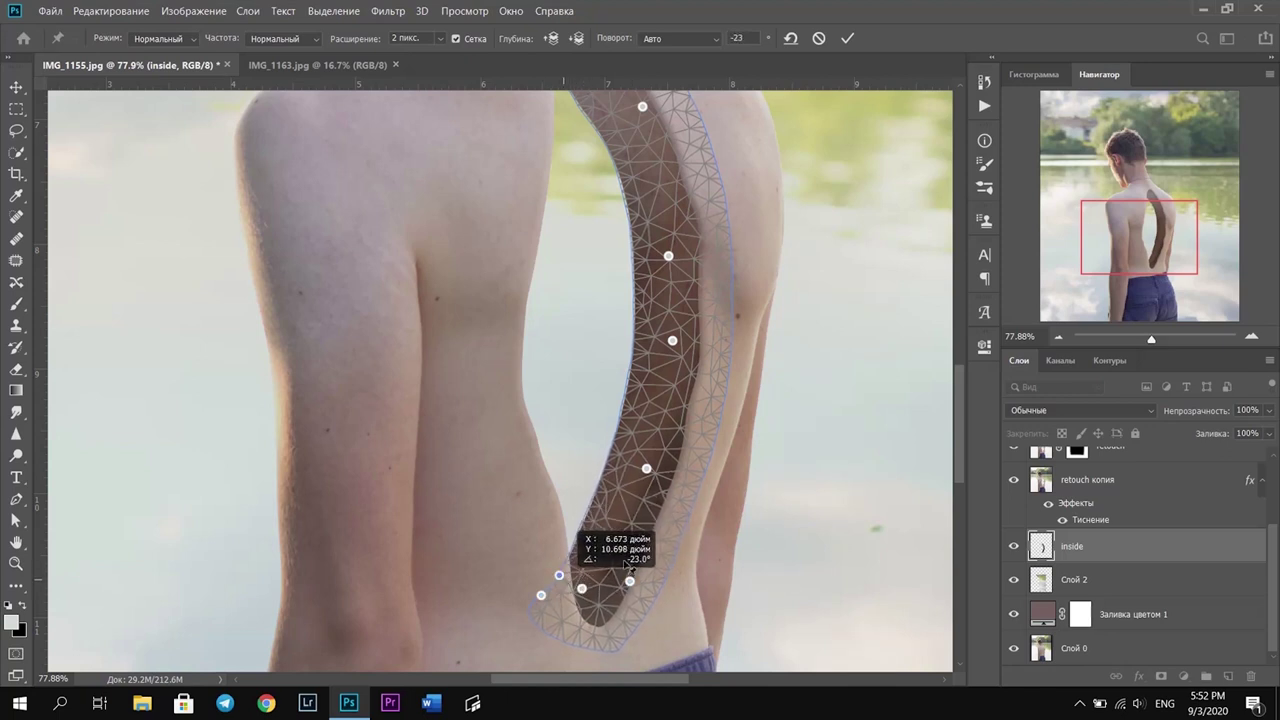
scroll(813, 327, "up", 3)
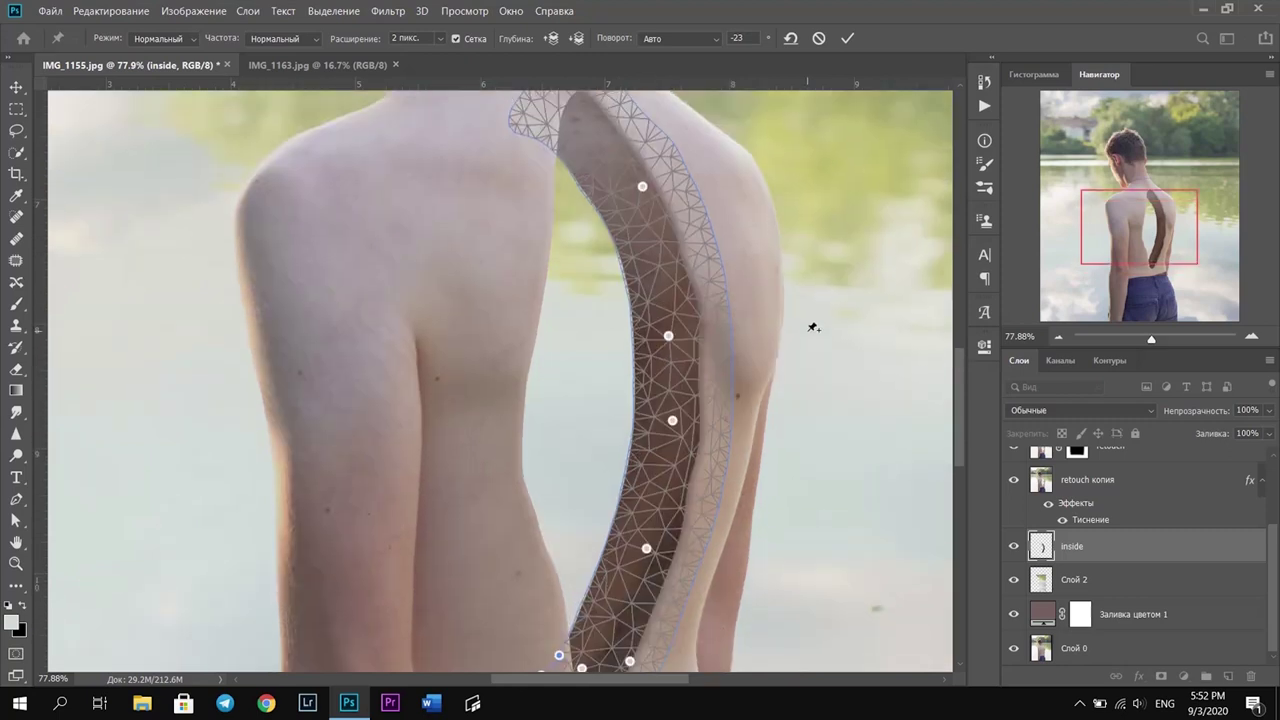
left_click(845, 38)
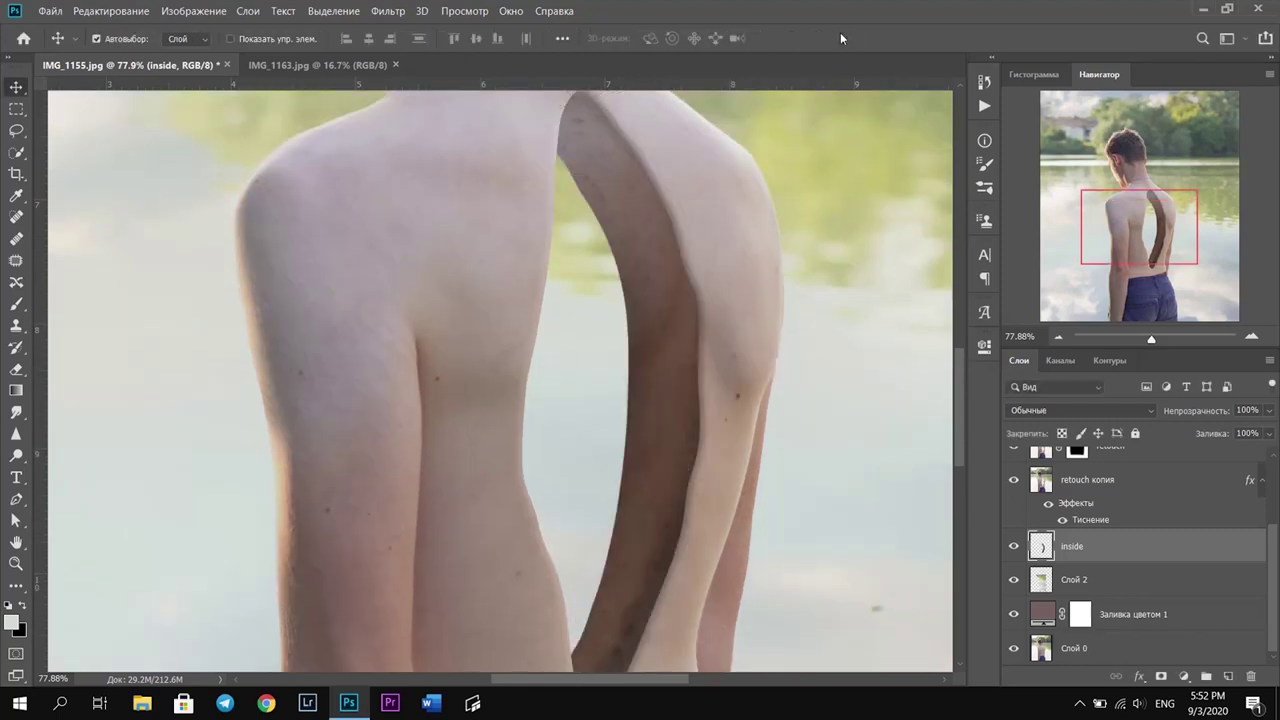
Add a new empty layer above inside and set the brush to 35% opacity
mouse_move(1151, 345)
left_mouse_down()
mouse_move(1140, 348)
mouse_move(1155, 336)
left_mouse_up()
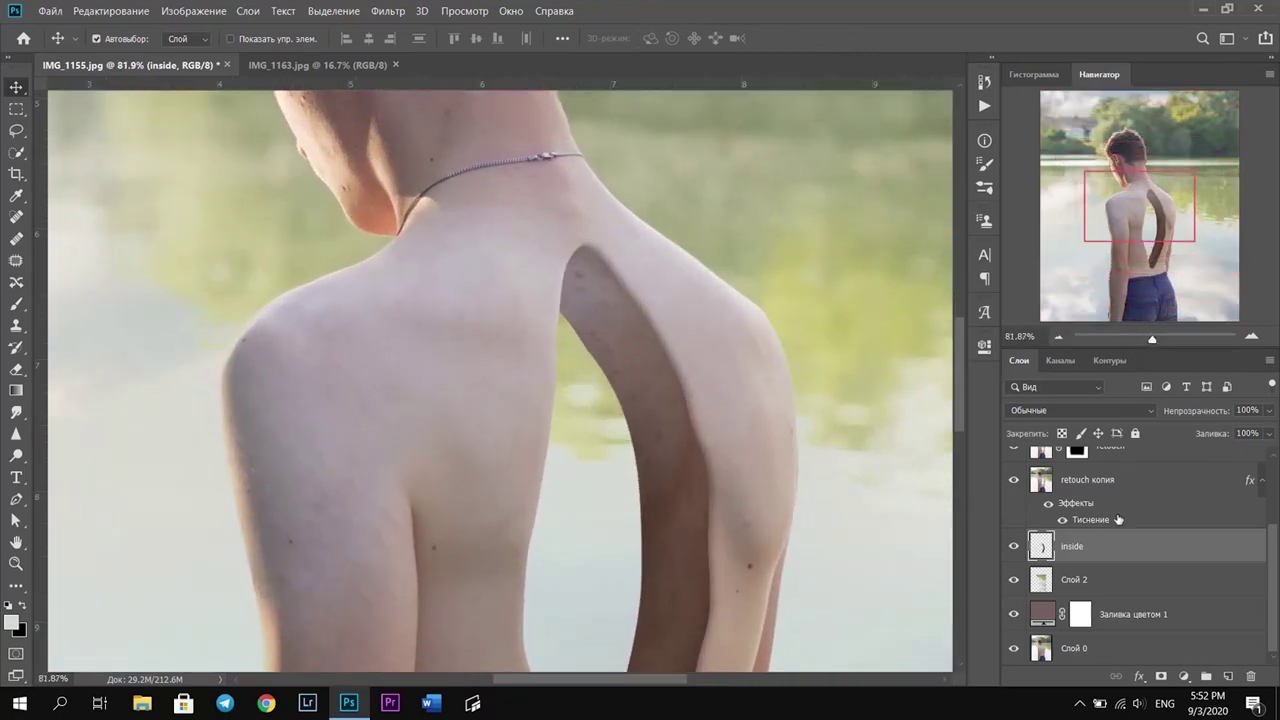
left_click(1228, 677)
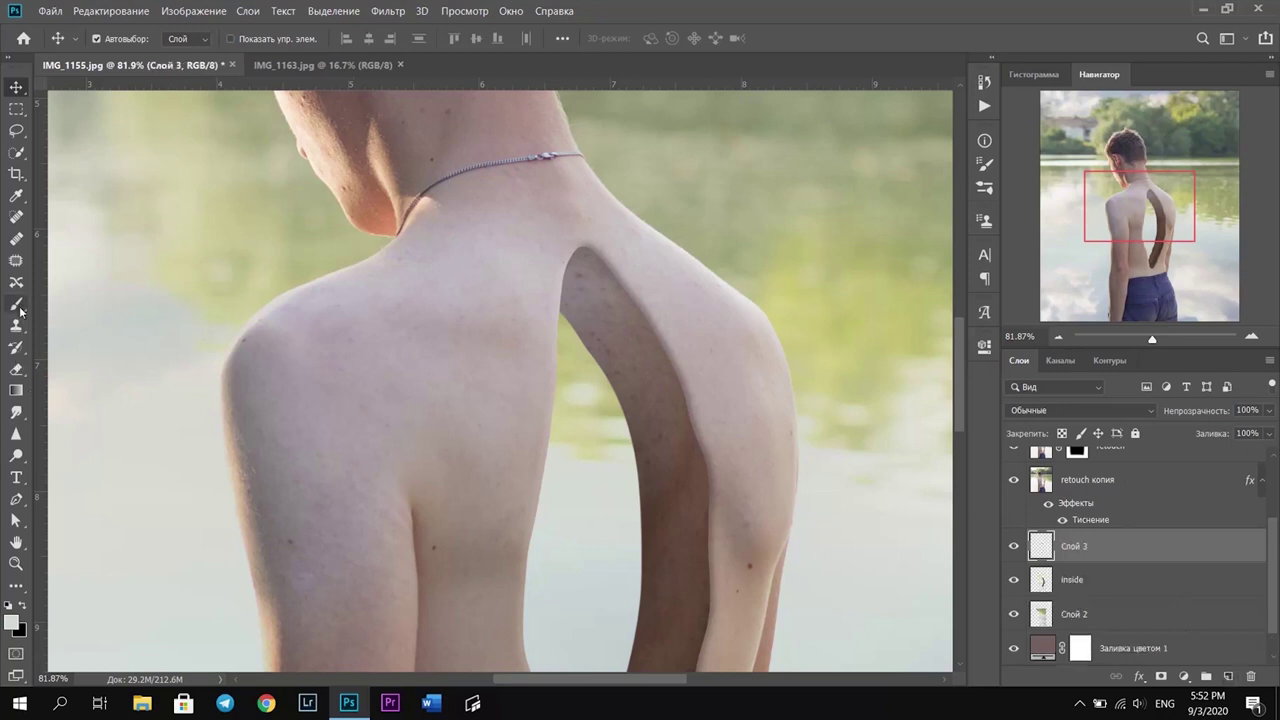
left_click(20, 310)
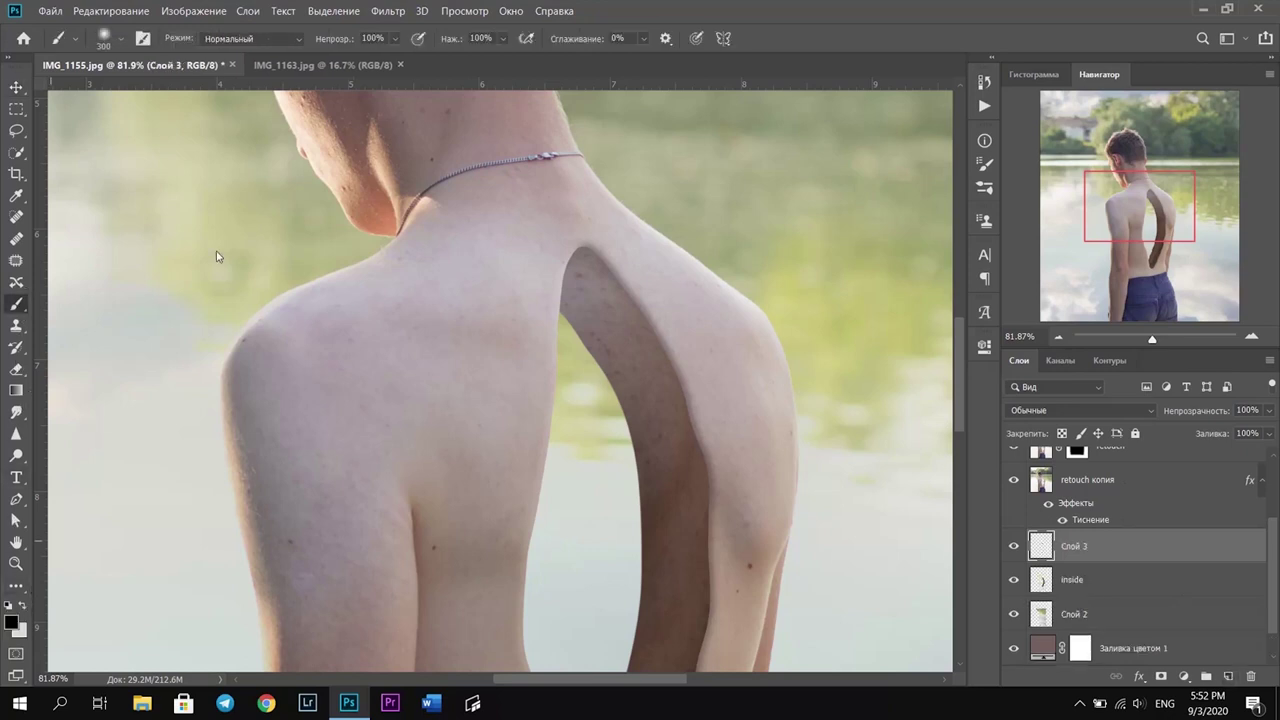
left_click(396, 38)
left_click_drag(360, 63, 363, 57)
Paint soft shading over the shoulder and back, with the brush resized back to 300
left_click_drag(680, 233, 755, 362)
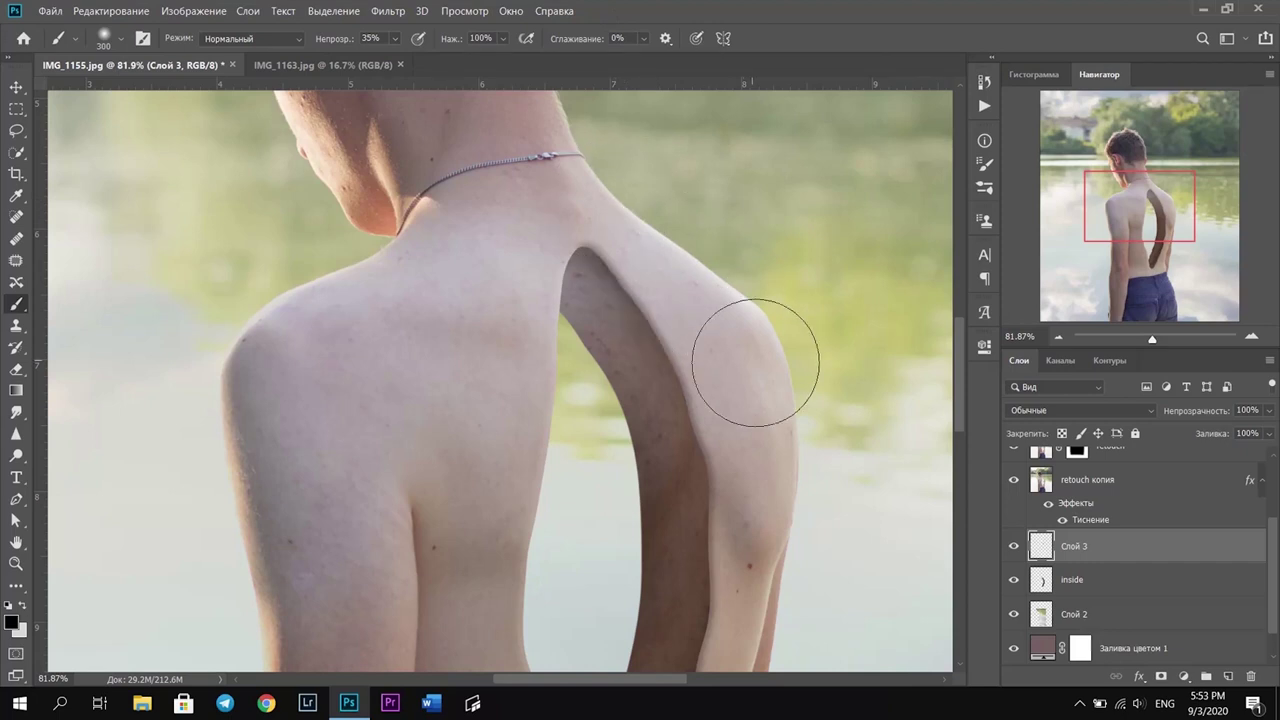
scroll(785, 500, "down", 3)
scroll(700, 560, "down", 3)
mouse_move(530, 477)
left_mouse_down()
mouse_move(706, 443)
mouse_move(749, 371)
left_mouse_up()
scroll(749, 371, "up", 5)
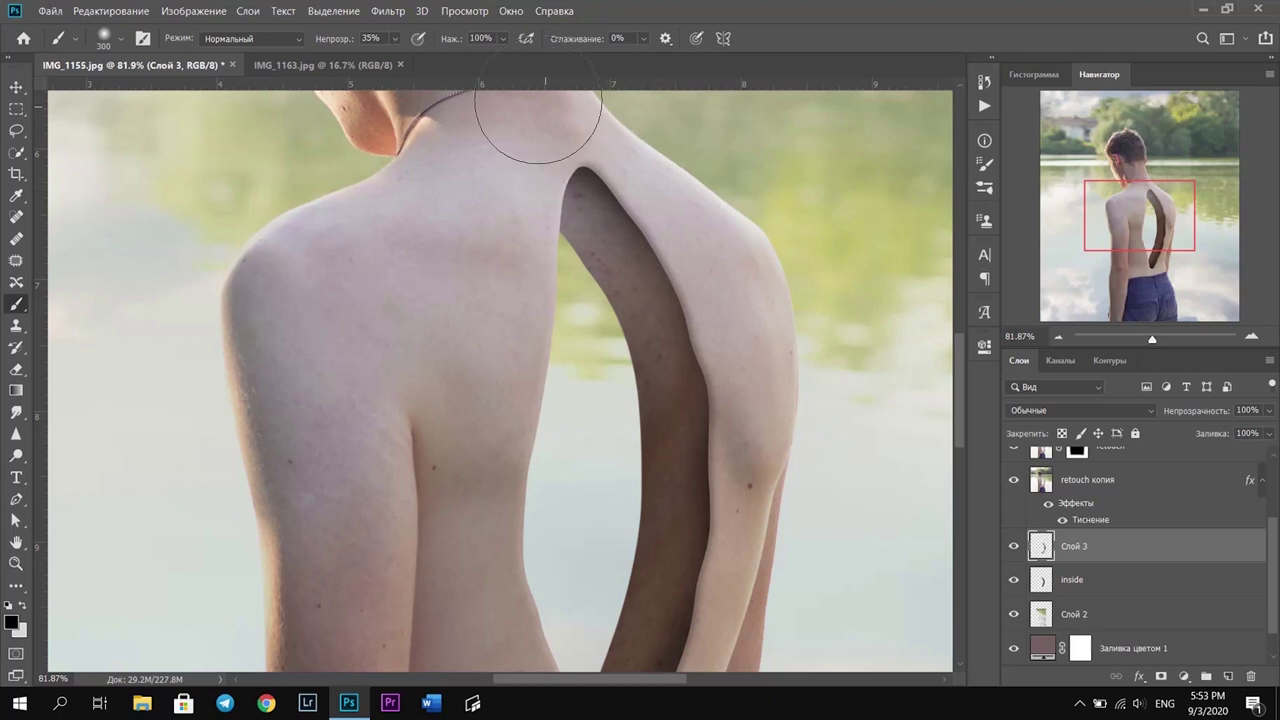
left_click_drag(1152, 338, 1157, 336)
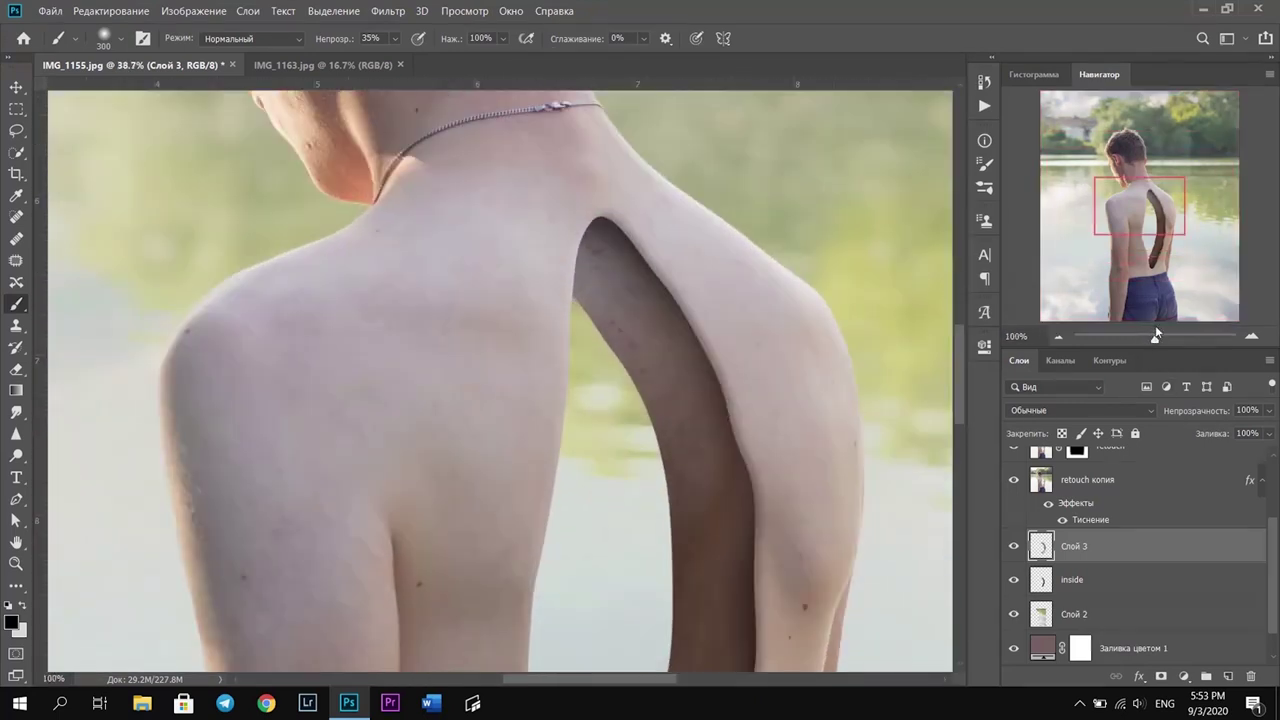
key("bracketleft")
key("bracketleft")
key("bracketleft")
scroll(857, 334, "down", 3)
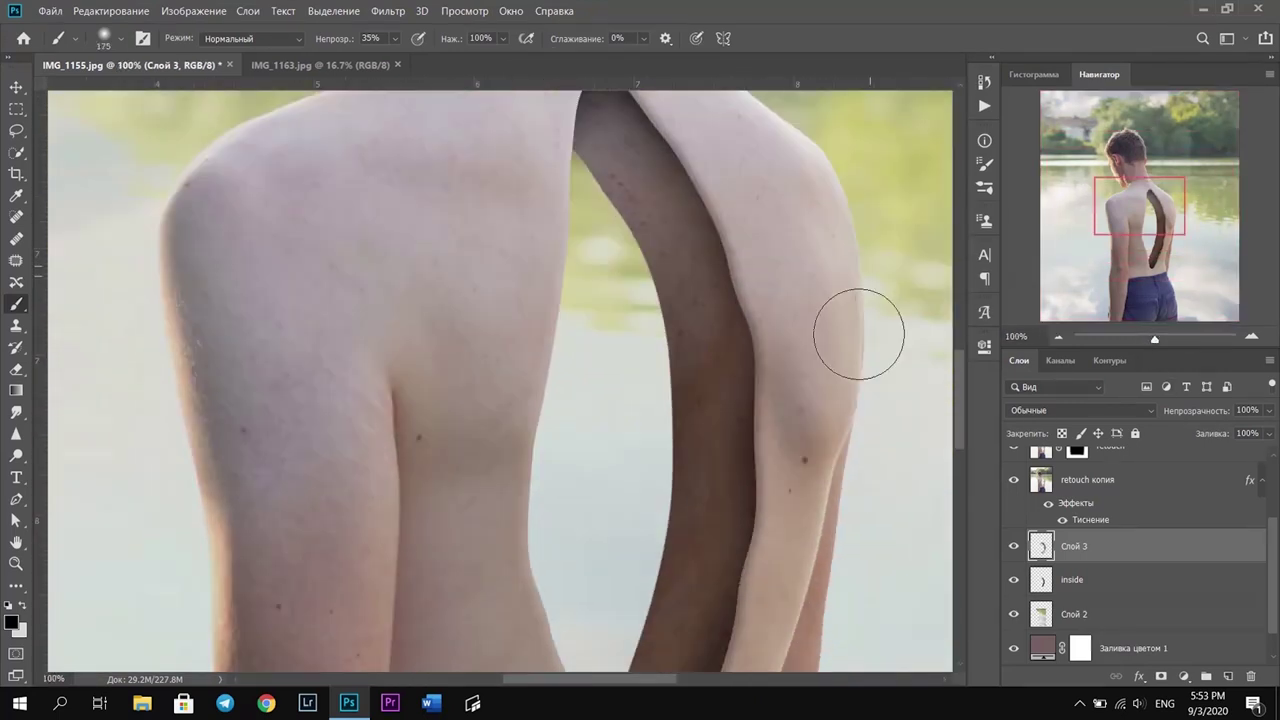
scroll(571, 571, "down", 3)
scroll(829, 229, "up", 3)
key("bracketright")
key("bracketright")
key("bracketright")
scroll(806, 400, "down", 3)
scroll(857, 243, "up", 5)
mouse_move(1155, 336)
left_mouse_down()
mouse_move(1110, 336)
mouse_move(1153, 336)
left_mouse_up()
Set Слой 3 to 80% opacity, clip it to inside, and switch to IMG_1163.jpg
key("8")
key("ctrl+alt+g")
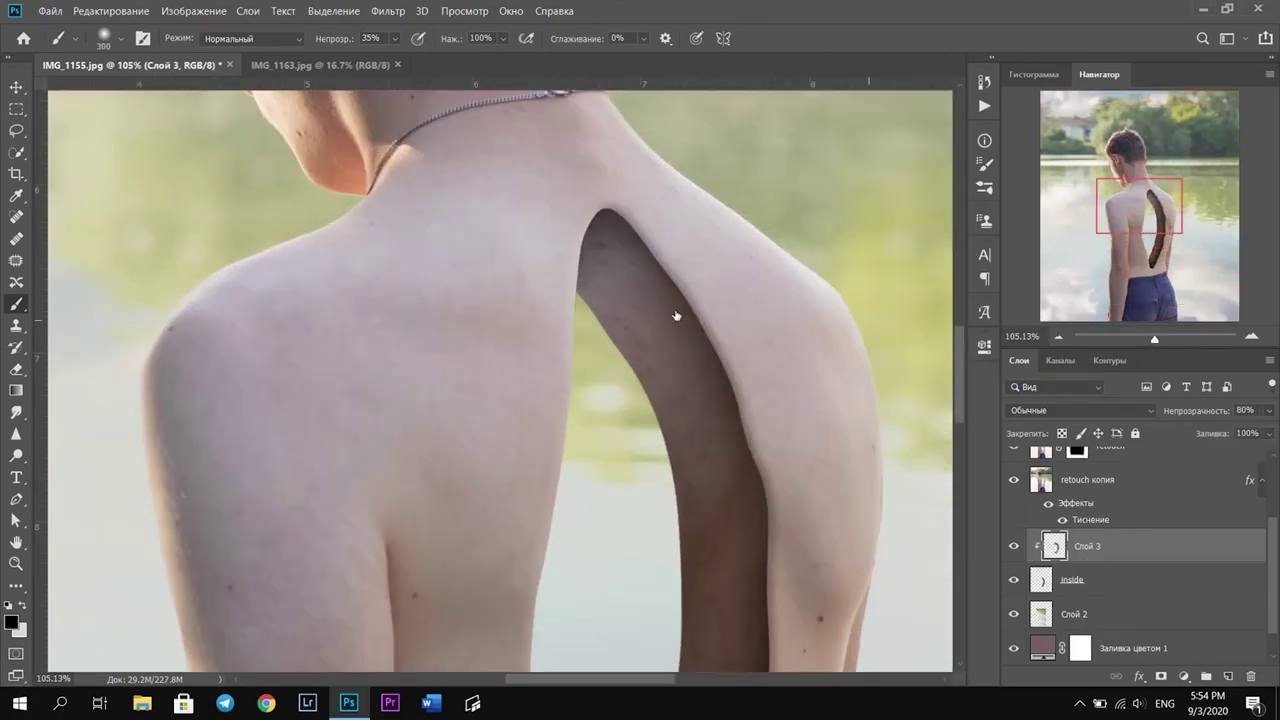
key("1")
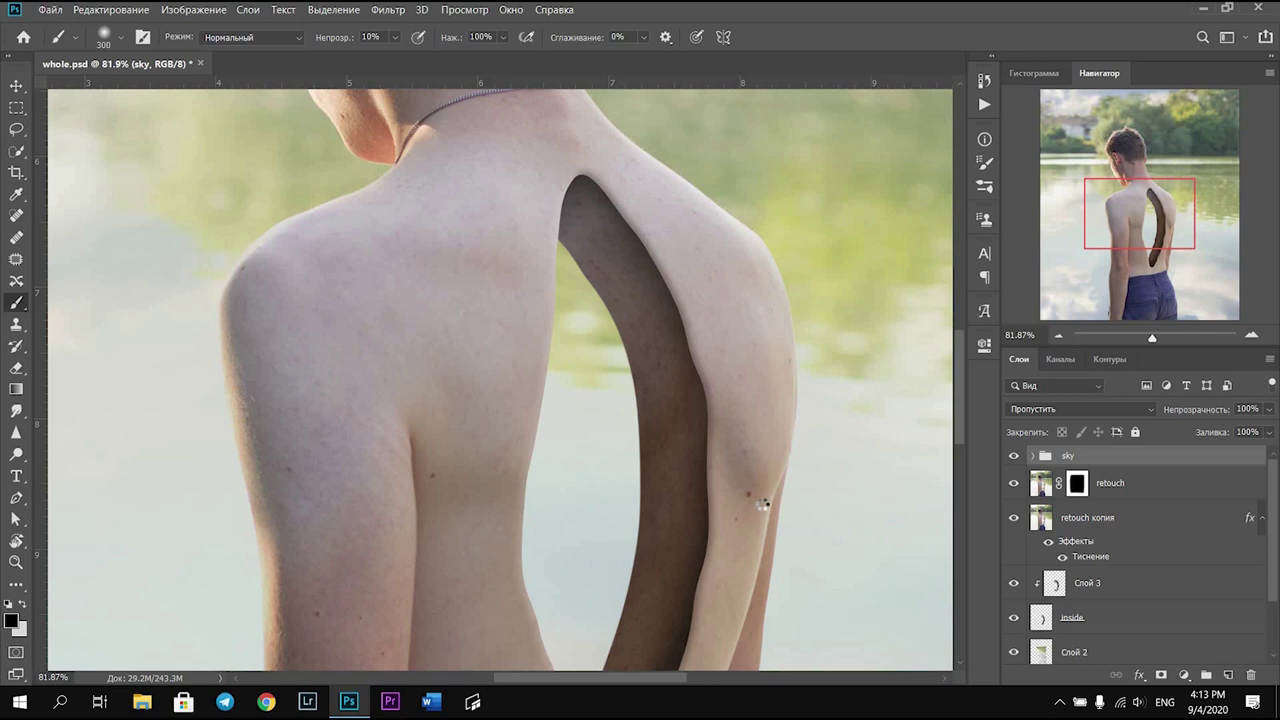
key("ctrl+Tab")
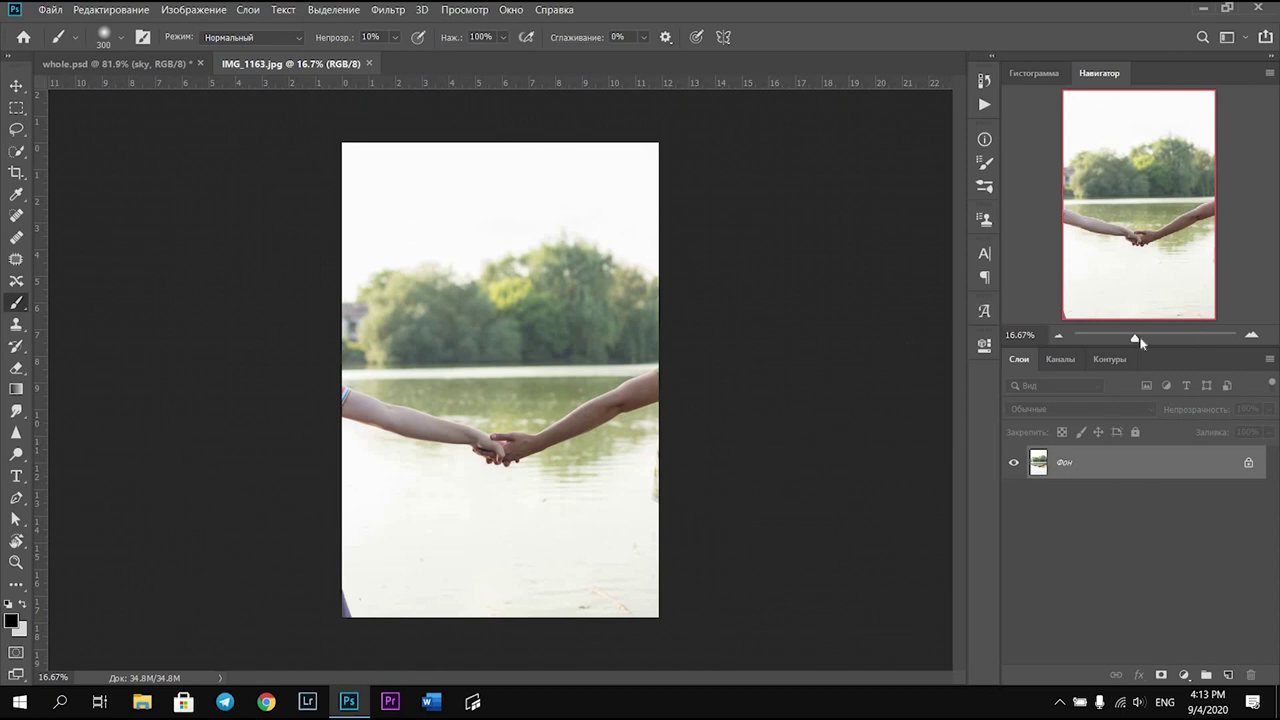
Quick-select both clasped arms, copy them to a new layer, and drag it toward whole.psd
left_click_drag(1146, 341, 1146, 340)
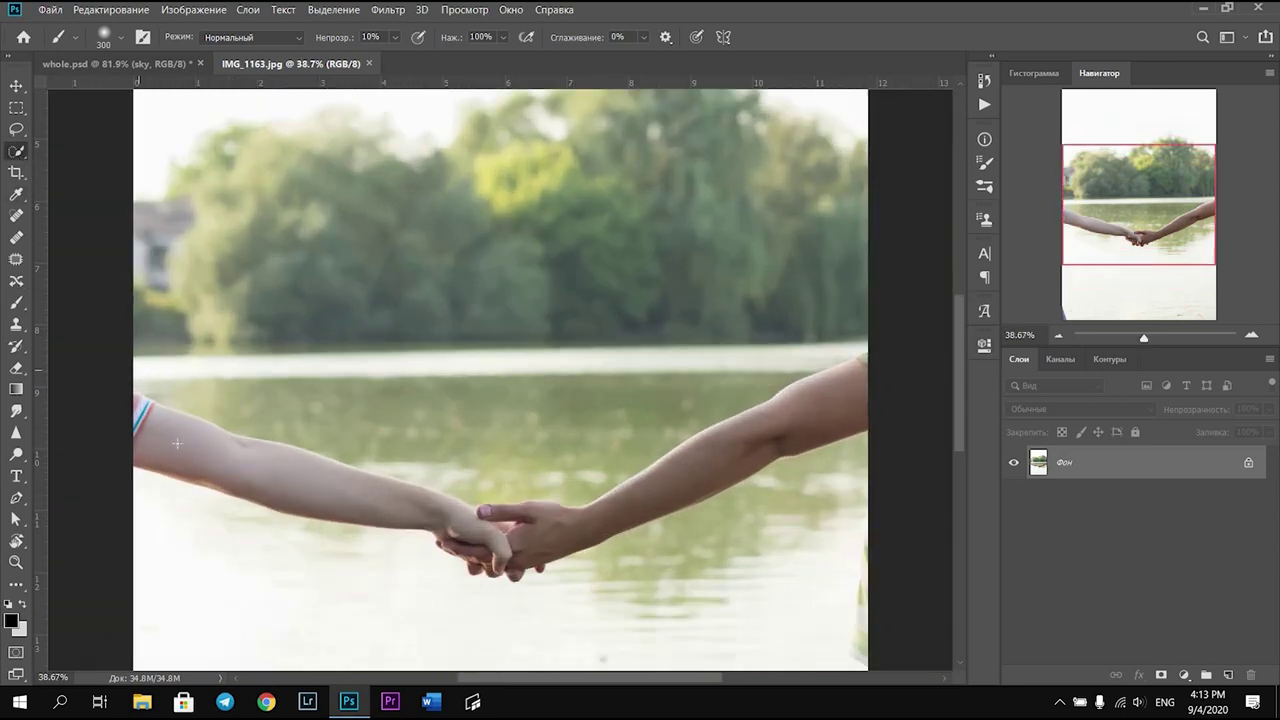
mouse_move(150, 428)
left_mouse_down()
mouse_move(626, 507)
mouse_move(850, 415)
left_mouse_up()
left_click_drag(1144, 337, 1150, 337)
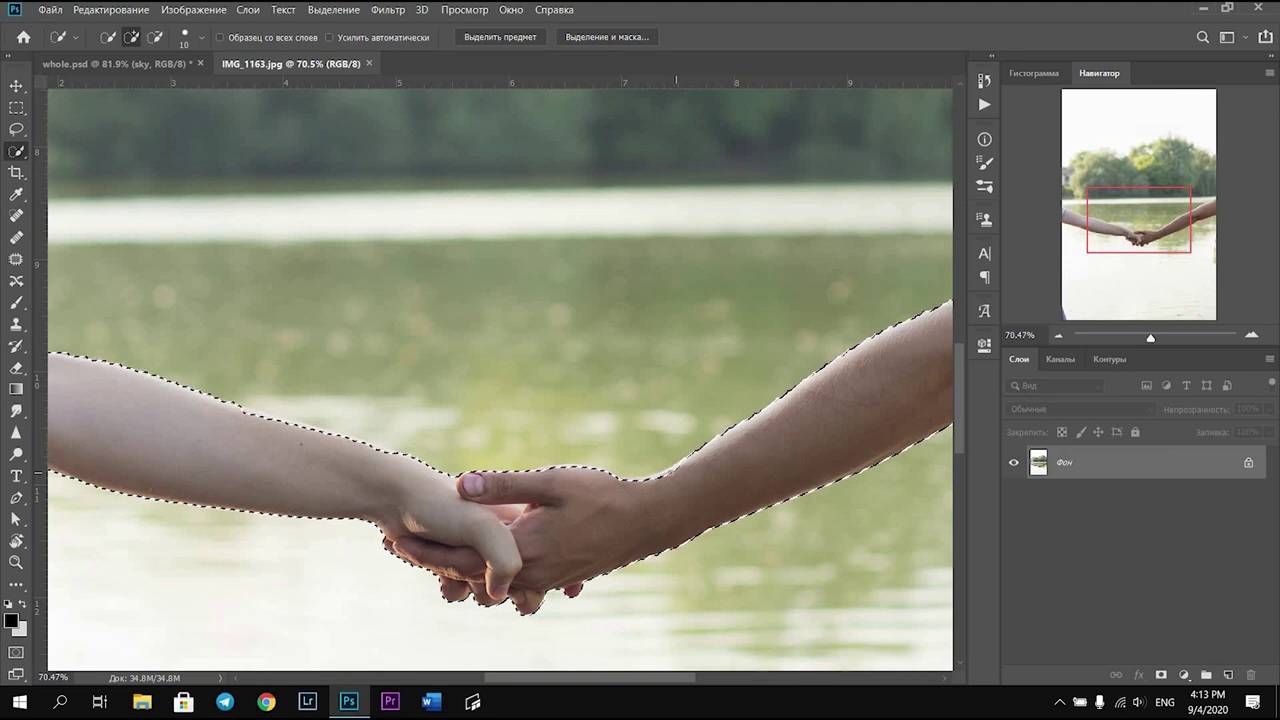
scroll(690, 425, "up", 3)
scroll(718, 519, "up", 2)
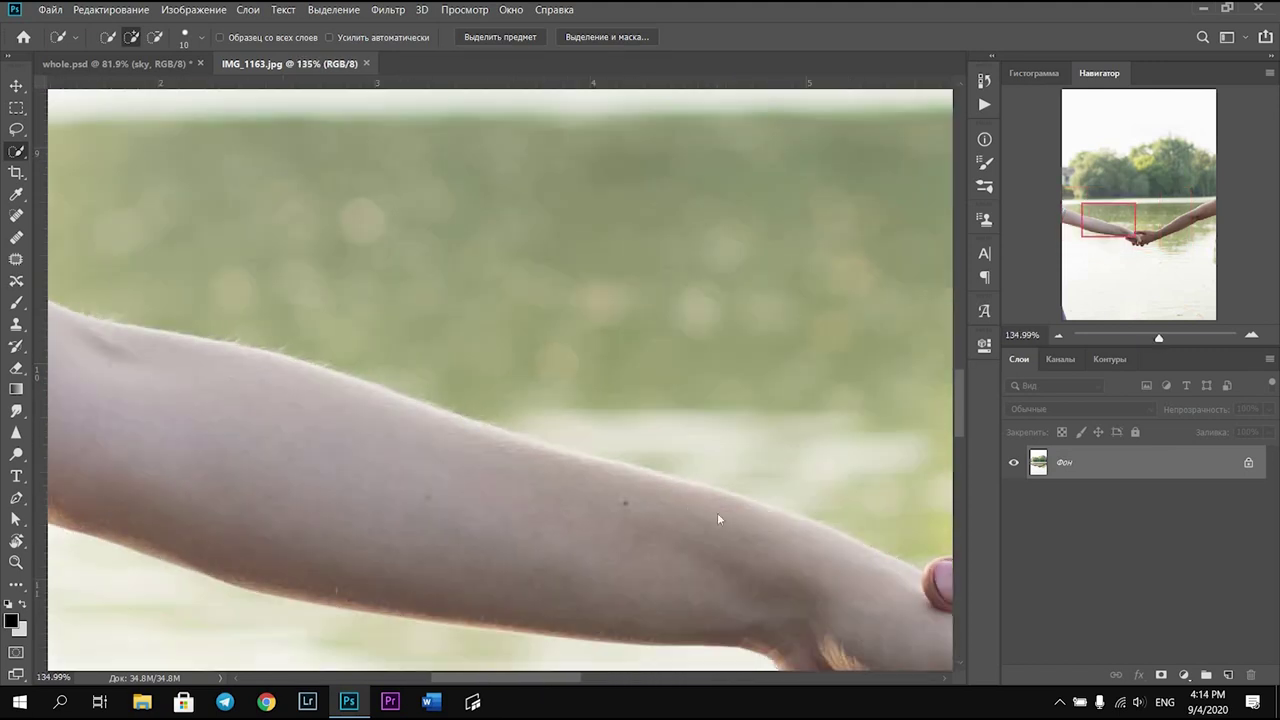
left_click_drag(620, 450, 743, 497)
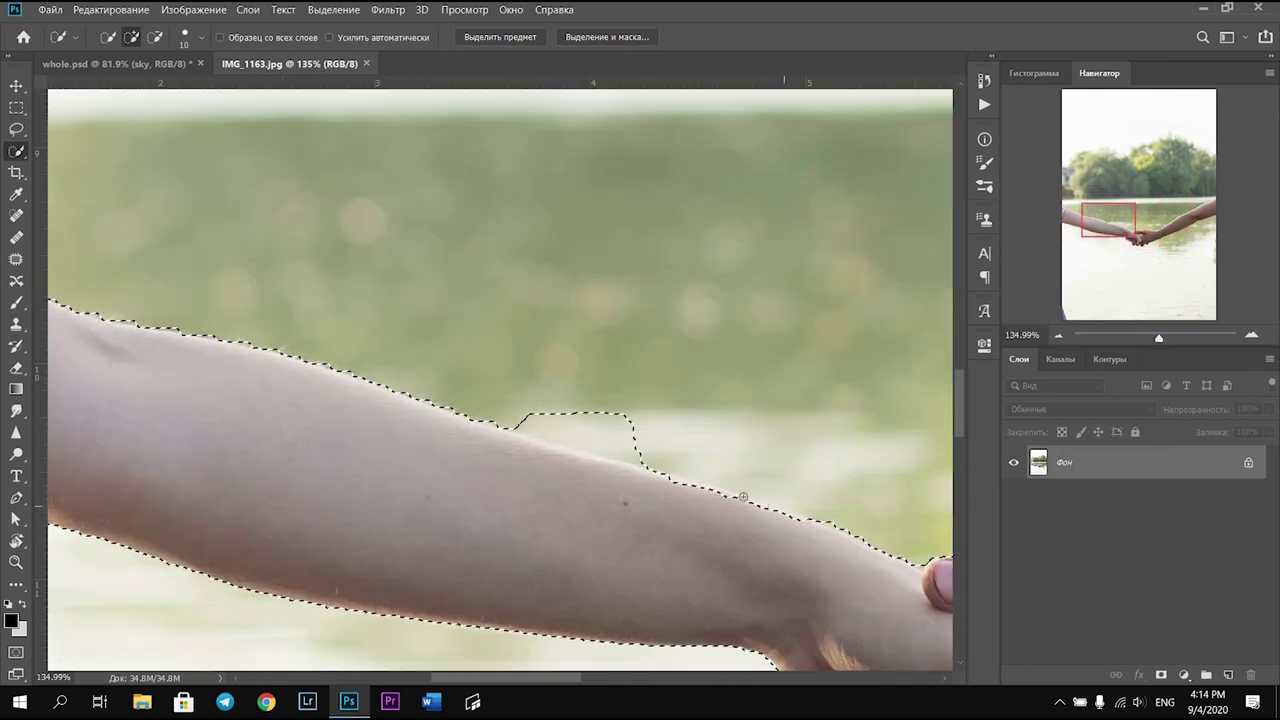
left_click_drag(1159, 337, 1147, 337)
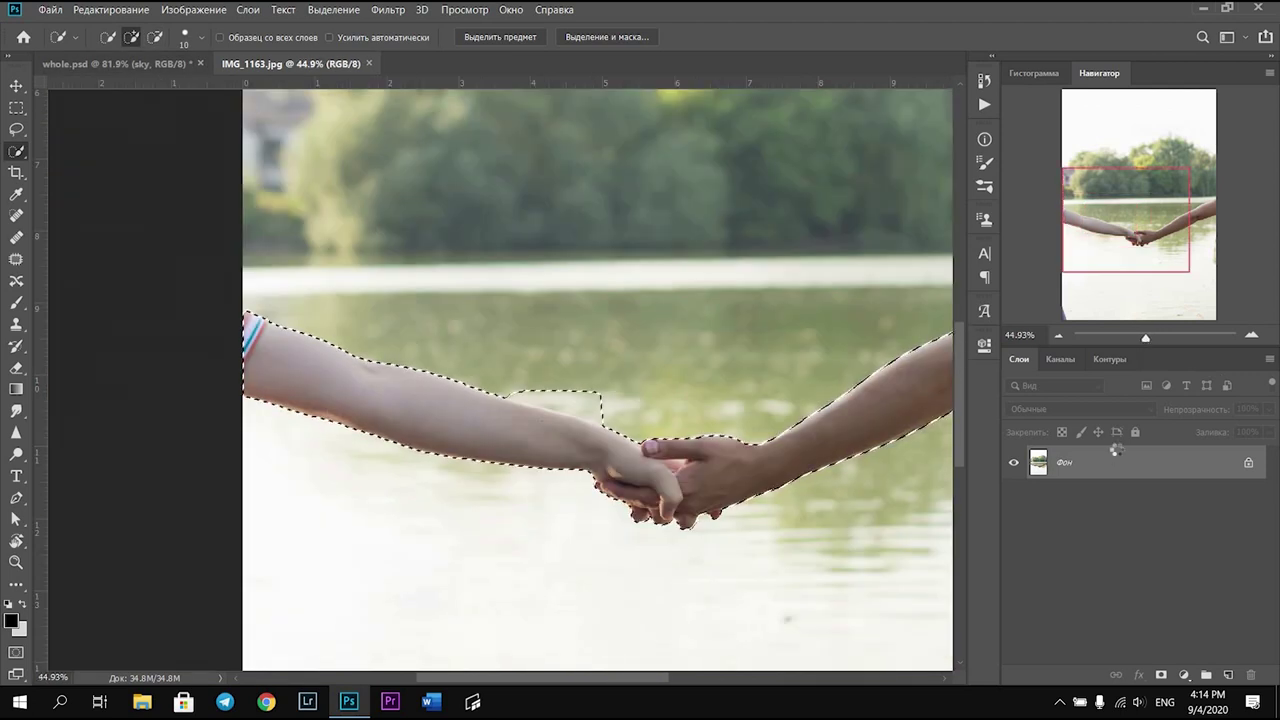
key("ctrl+j")
left_click_drag(694, 360, 157, 62)
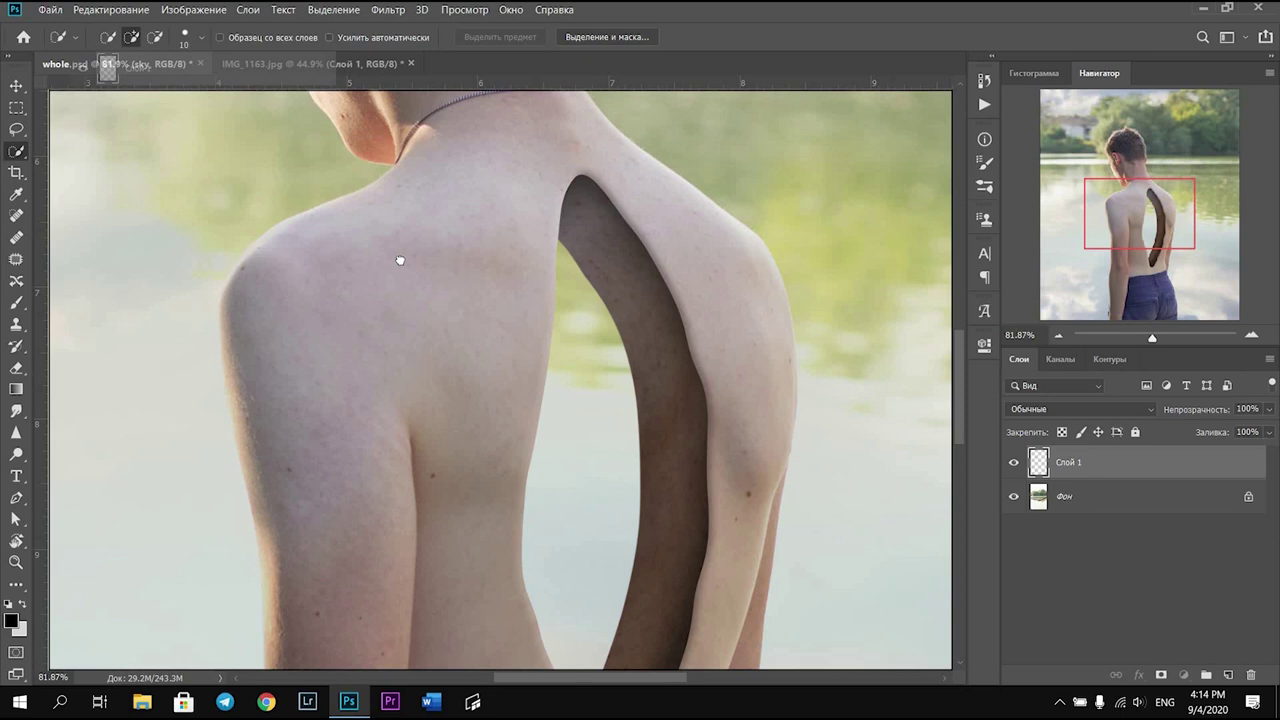
Drop the arms layer into whole.psd and close IMG_1163.jpg without saving
left_click_drag(157, 62, 398, 258)
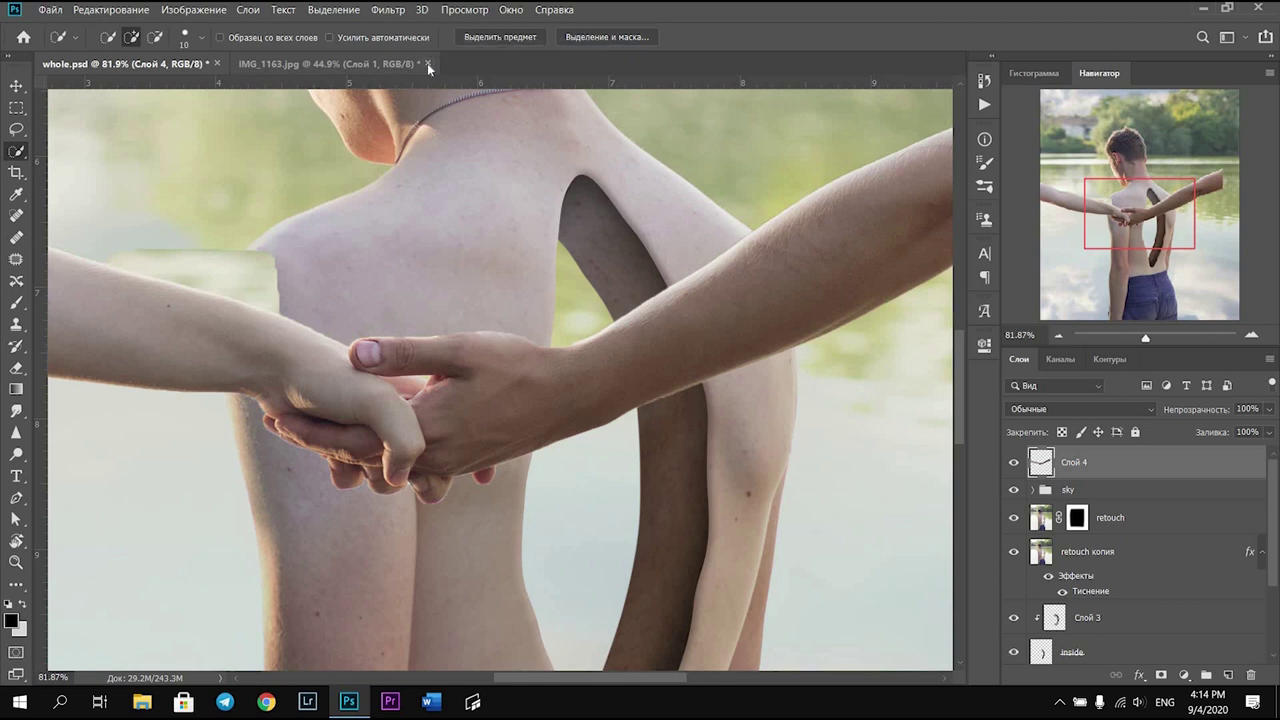
key("ctrl+Tab")
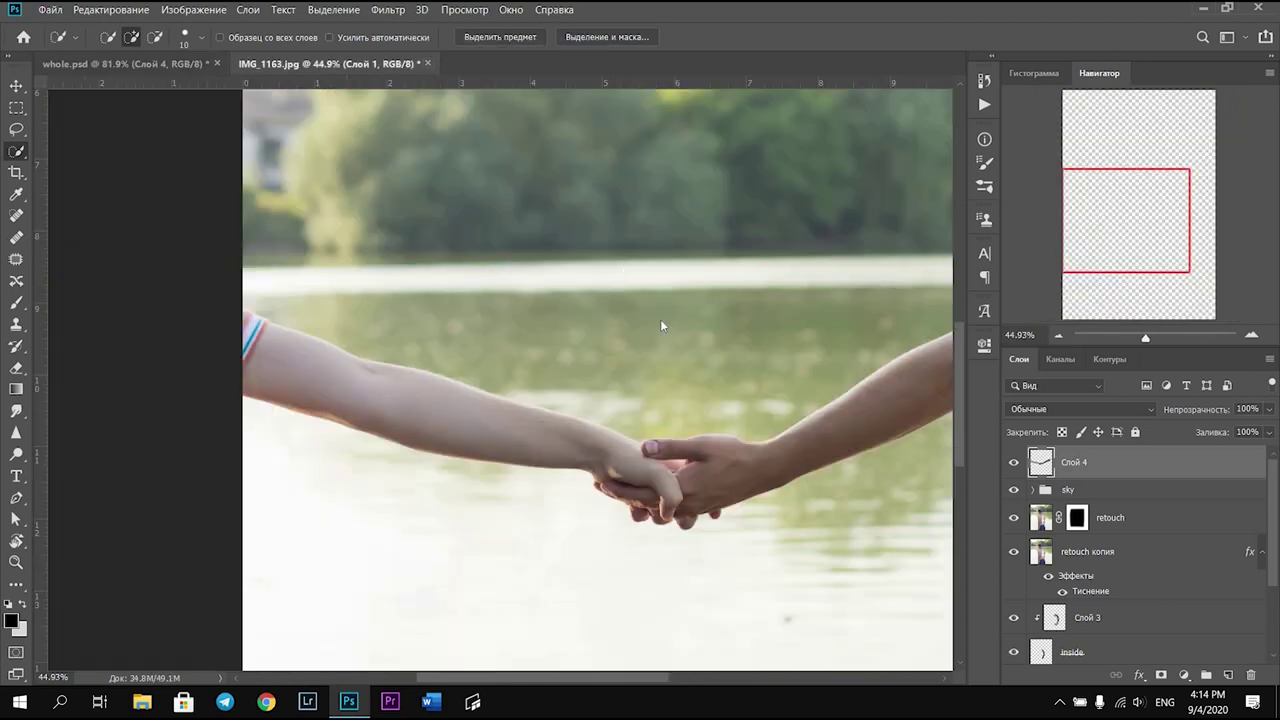
key("ctrl+w")
left_click(710, 280)
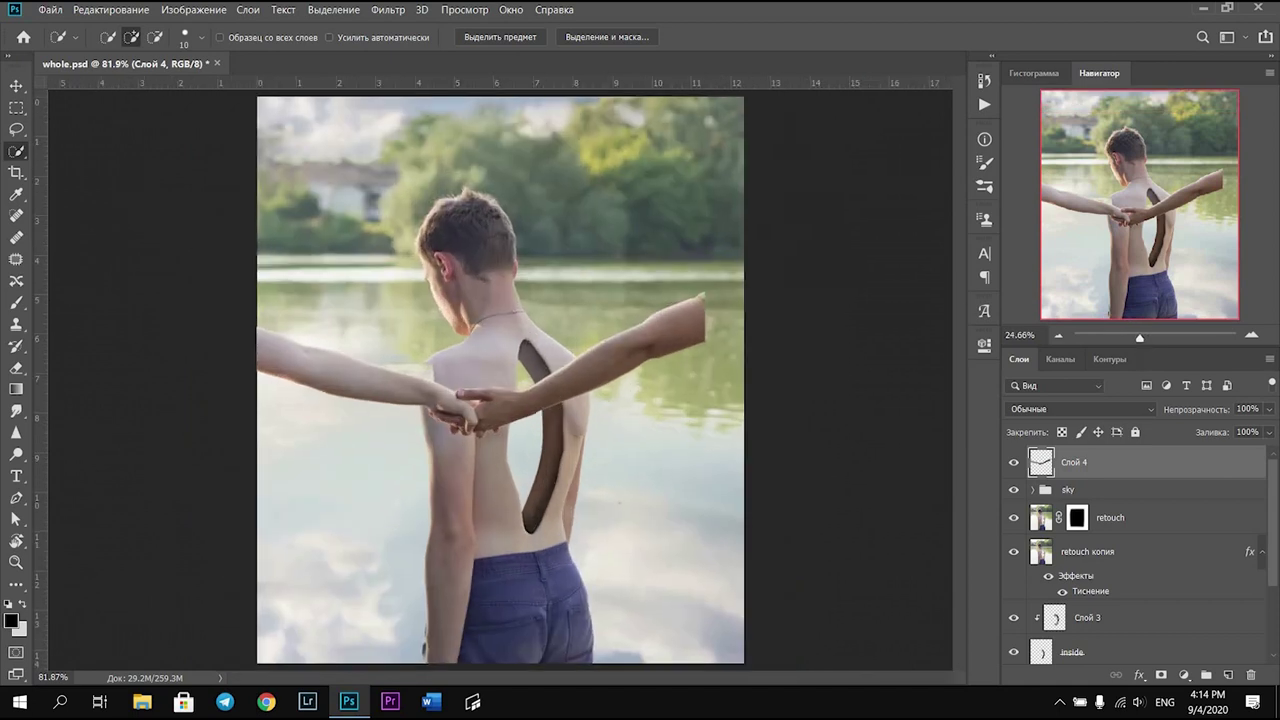
Scale the arms to about 120% and position them so the hands meet behind the back
key("ctrl+t")
left_click_drag(660, 360, 820, 263)
left_click_drag(615, 395, 617, 401)
mouse_move(831, 289)
left_mouse_down()
mouse_move(791, 297)
mouse_move(663, 485)
mouse_move(443, 443)
mouse_move(563, 471)
mouse_move(563, 229)
mouse_move(475, 432)
mouse_move(490, 412)
left_mouse_up()
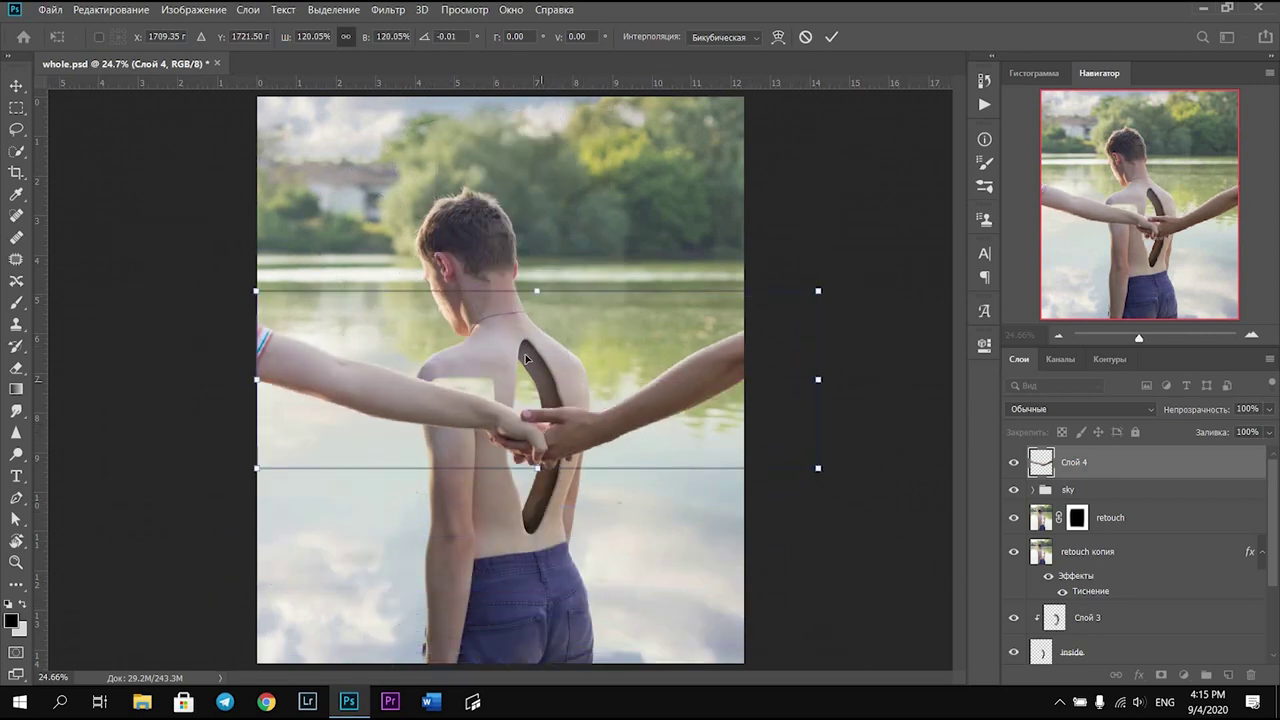
left_click(831, 37)
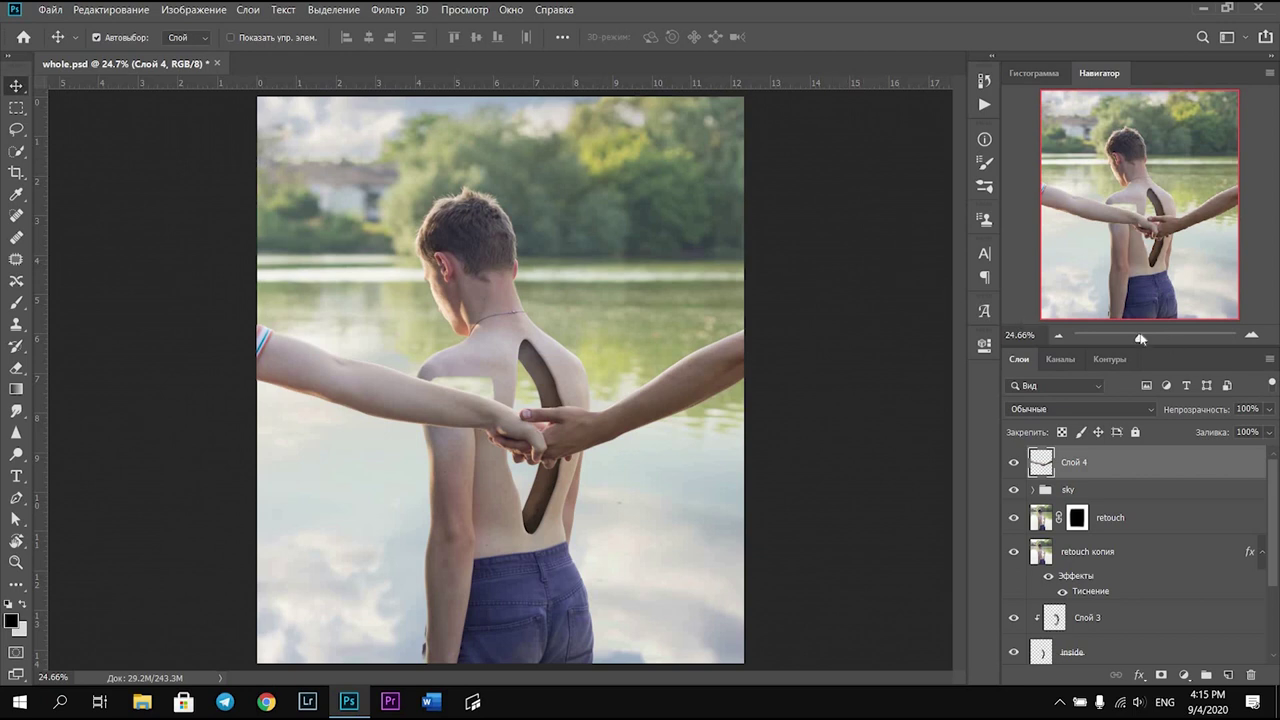
left_click_drag(1149, 338, 1157, 339)
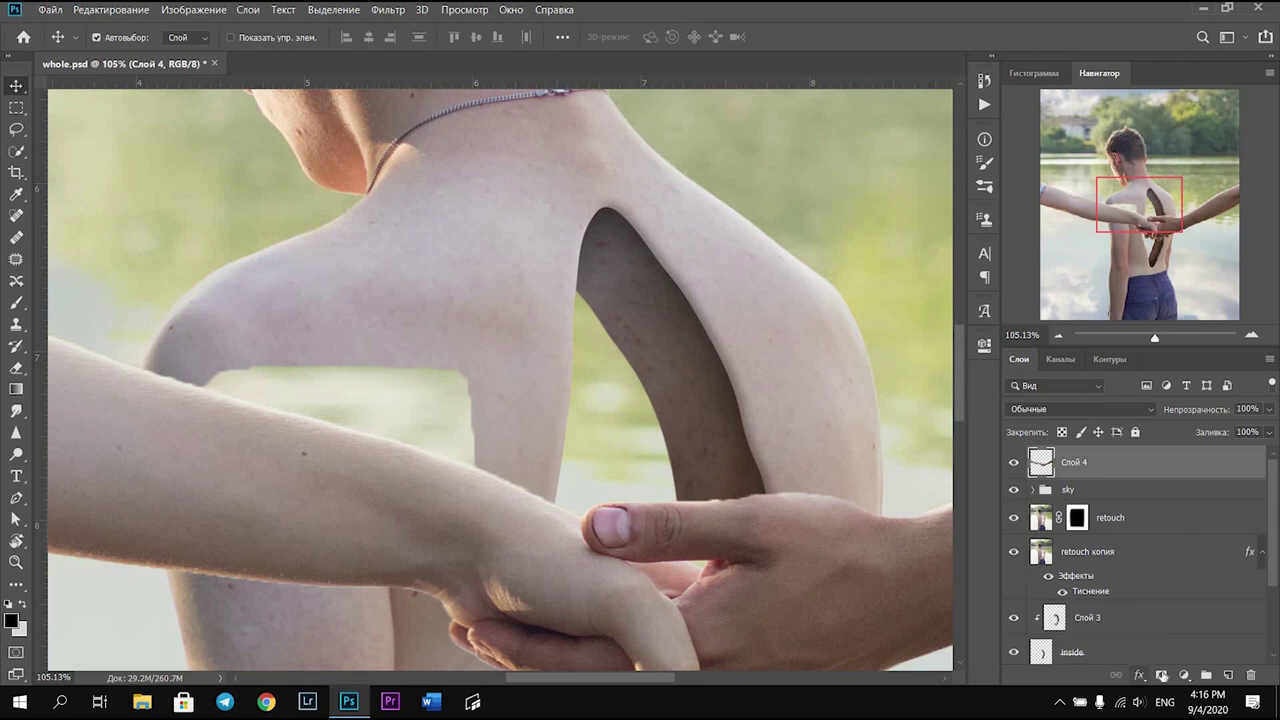
Add a mask to the arms layer and paint black over the green gap between arm and back
left_click(1161, 675)
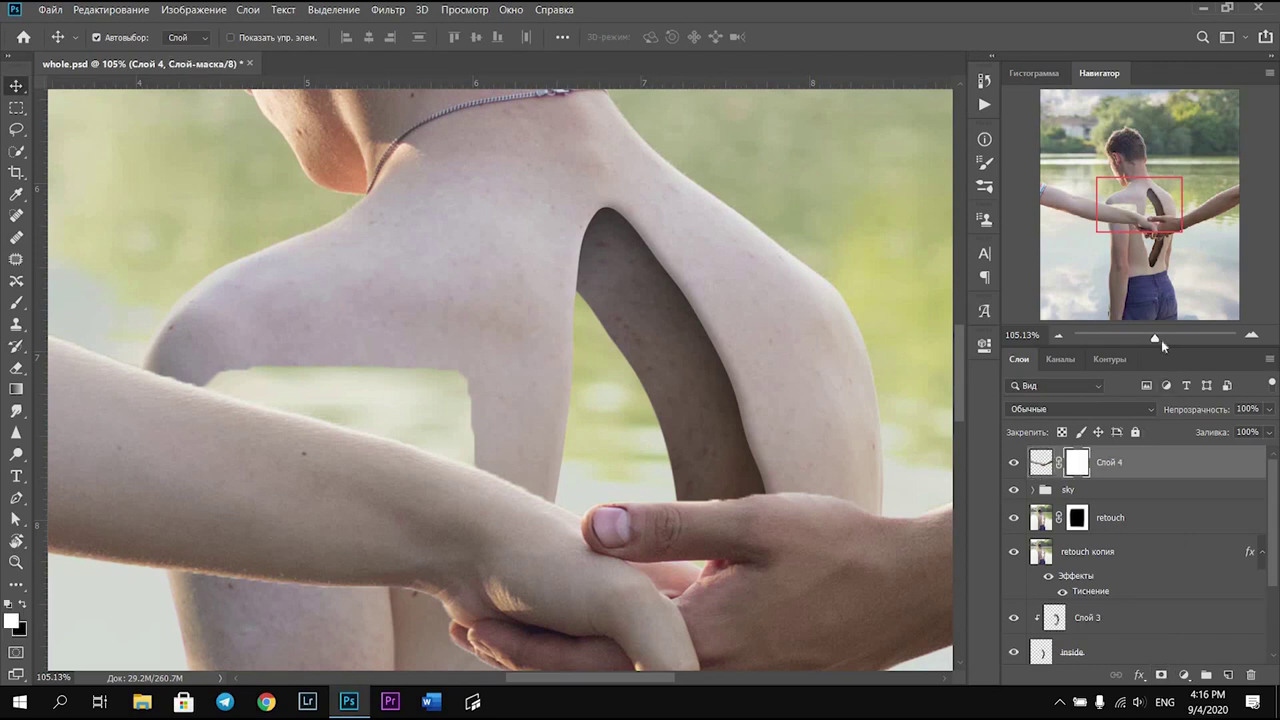
left_click_drag(1157, 342, 1160, 341)
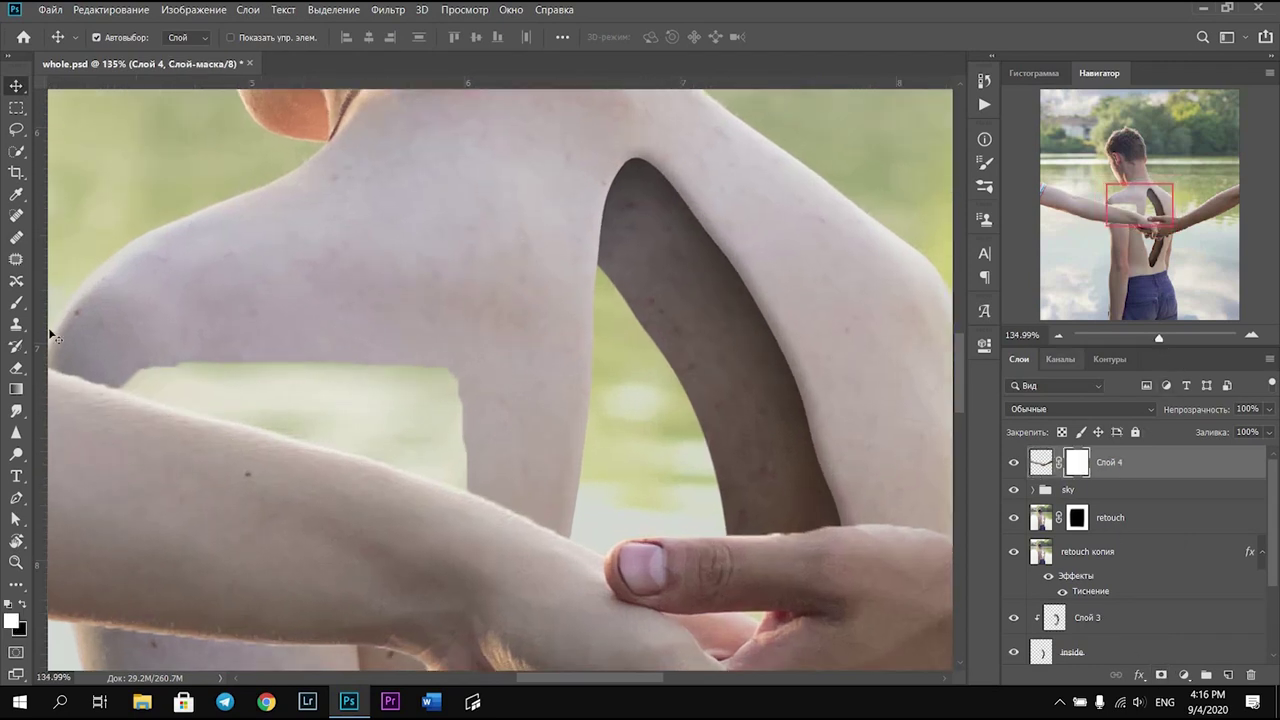
left_click(19, 303)
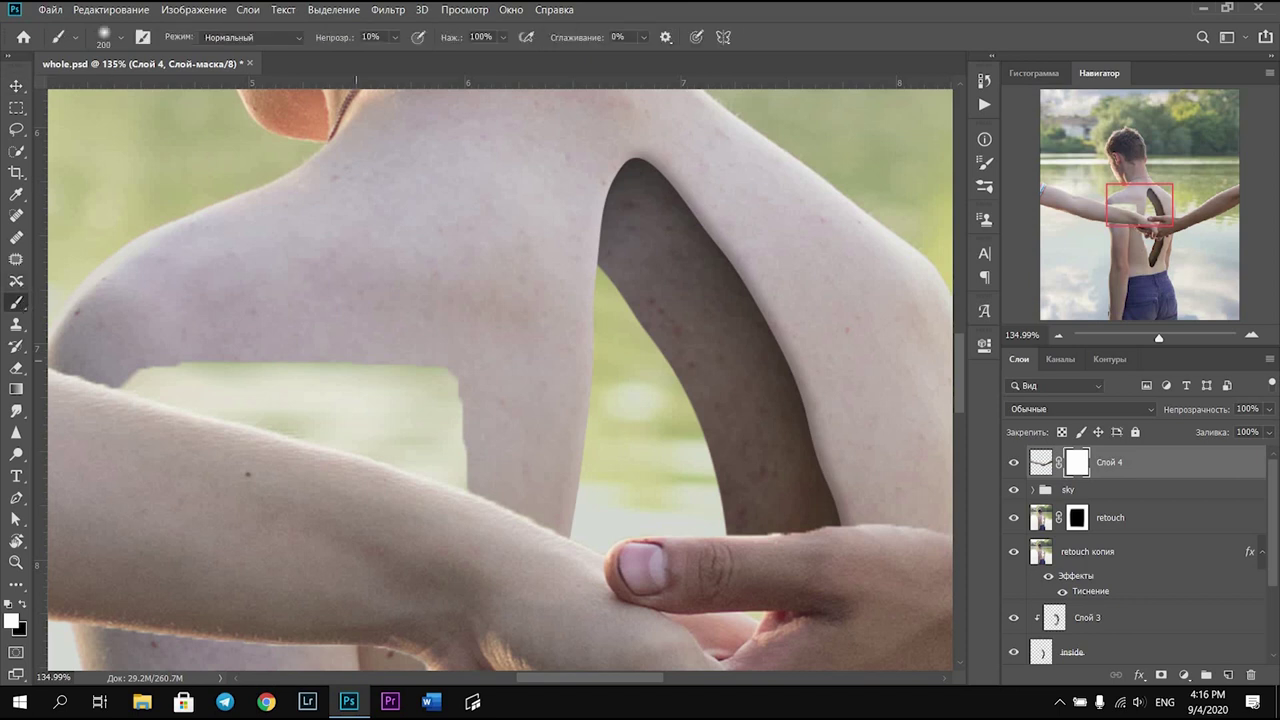
right_click(370, 365)
key("Escape")
key("x")
mouse_move(380, 365)
left_mouse_down()
mouse_move(430, 410)
mouse_move(266, 366)
mouse_move(230, 420)
left_mouse_up()
Resize the brush and paint out more of the arm's edges on the mask
right_click(356, 204)
key("Escape")
left_click_drag(130, 390, 468, 490)
left_click_drag(600, 678, 545, 678)
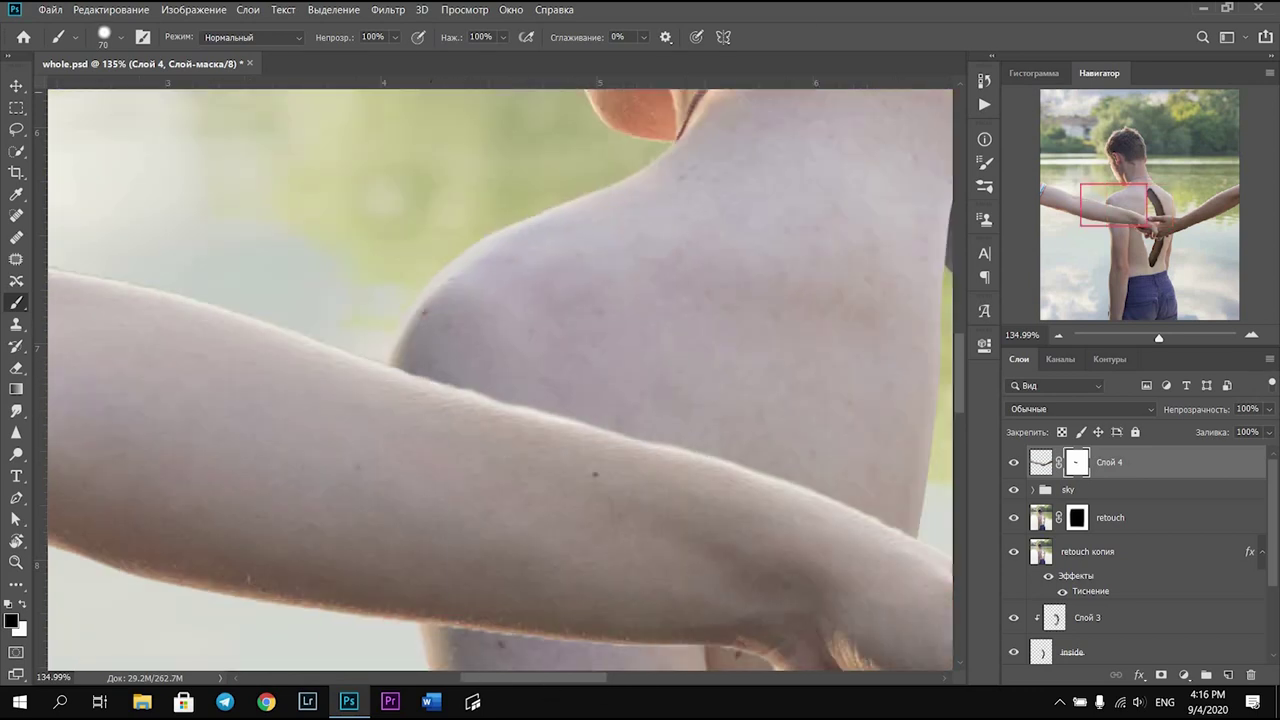
scroll(497, 262, "up", 3)
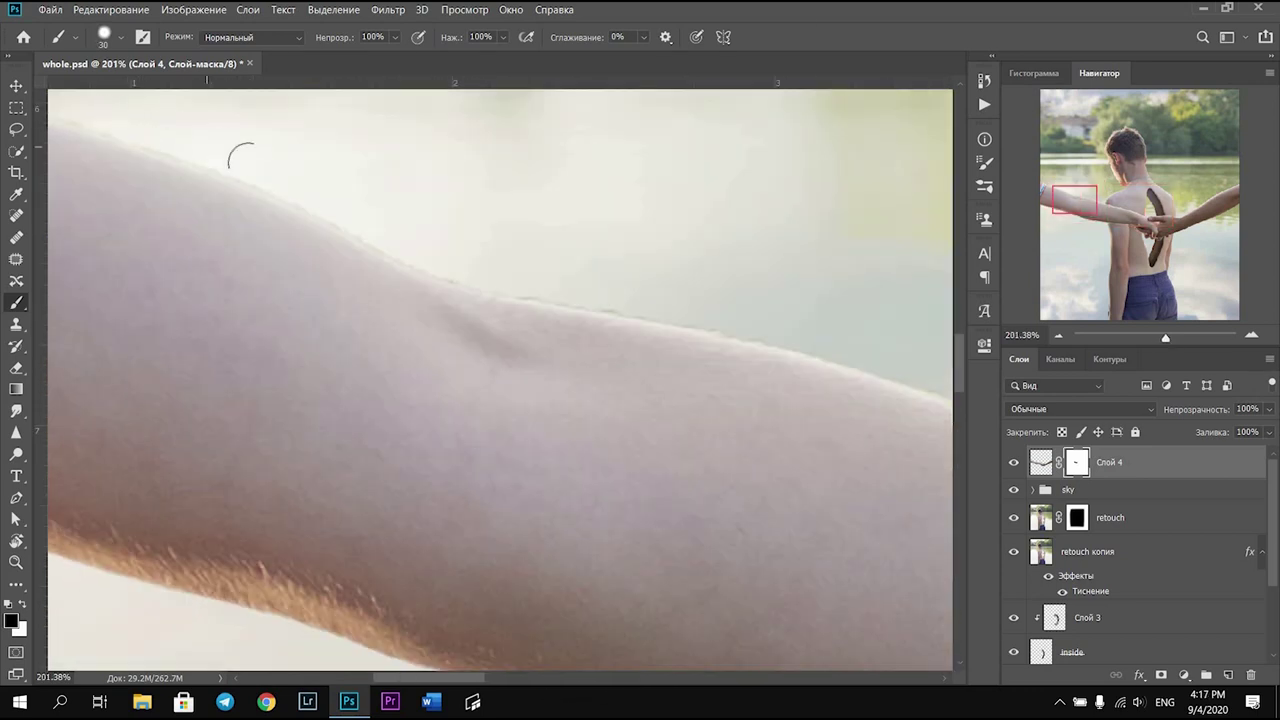
scroll(650, 285, "left", 3)
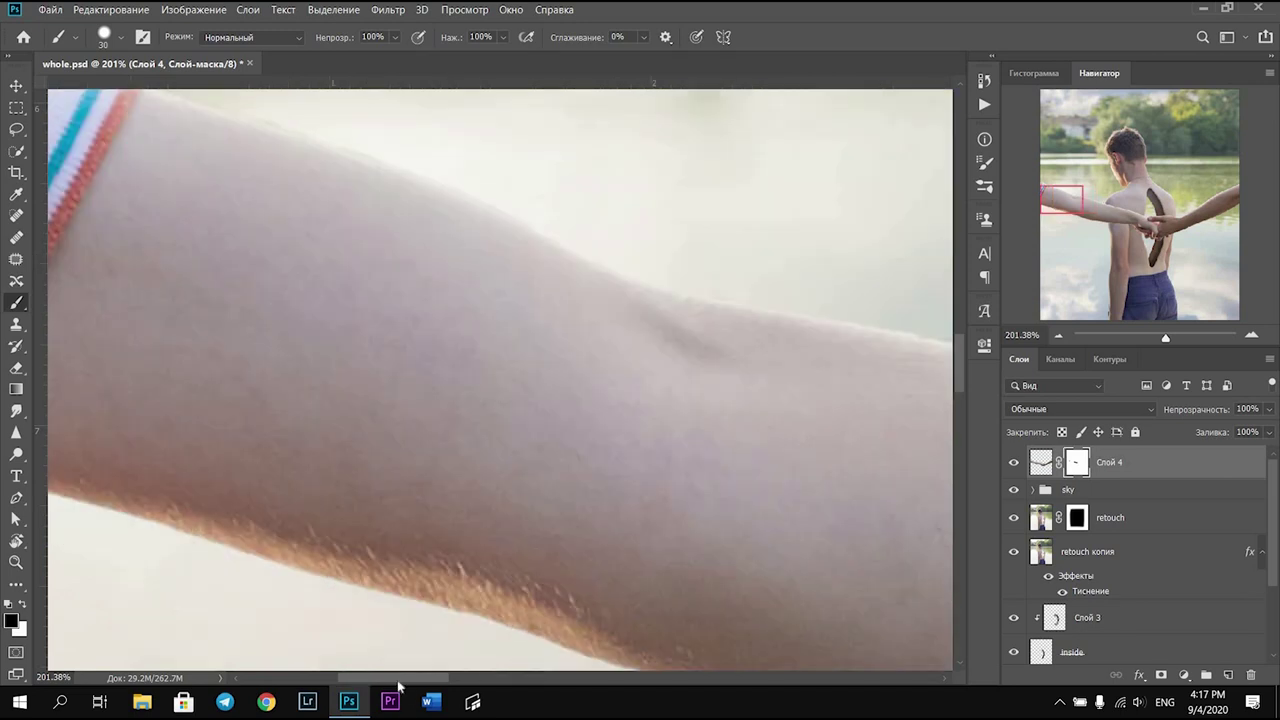
scroll(520, 240, "left", 2)
scroll(646, 283, "down", 3)
scroll(646, 283, "right", 5)
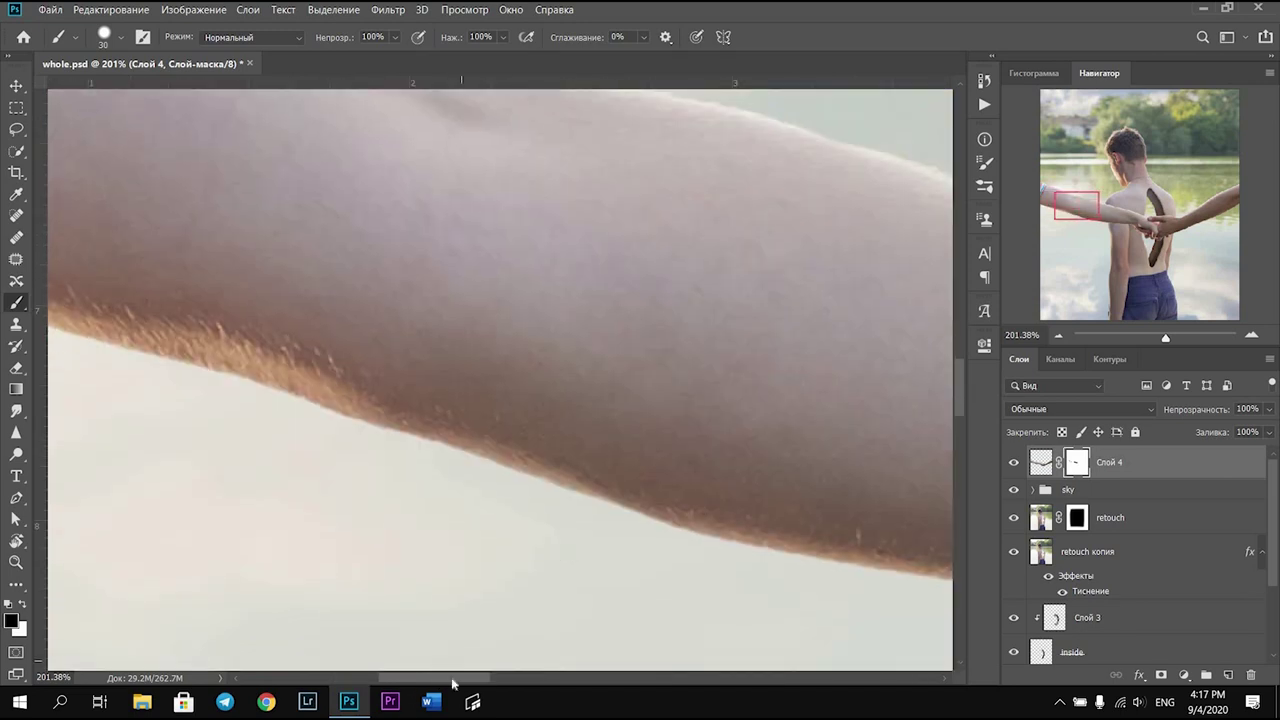
scroll(180, 128, "right", 3)
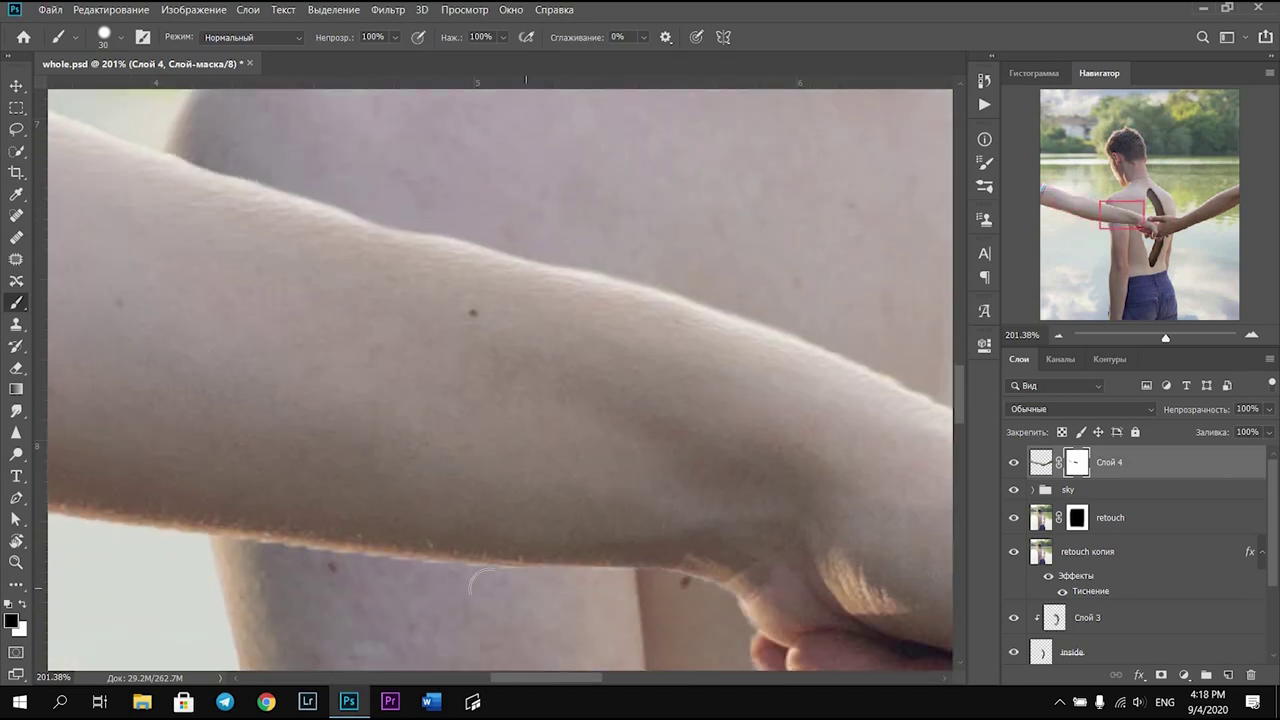
scroll(205, 548, "right", 4)
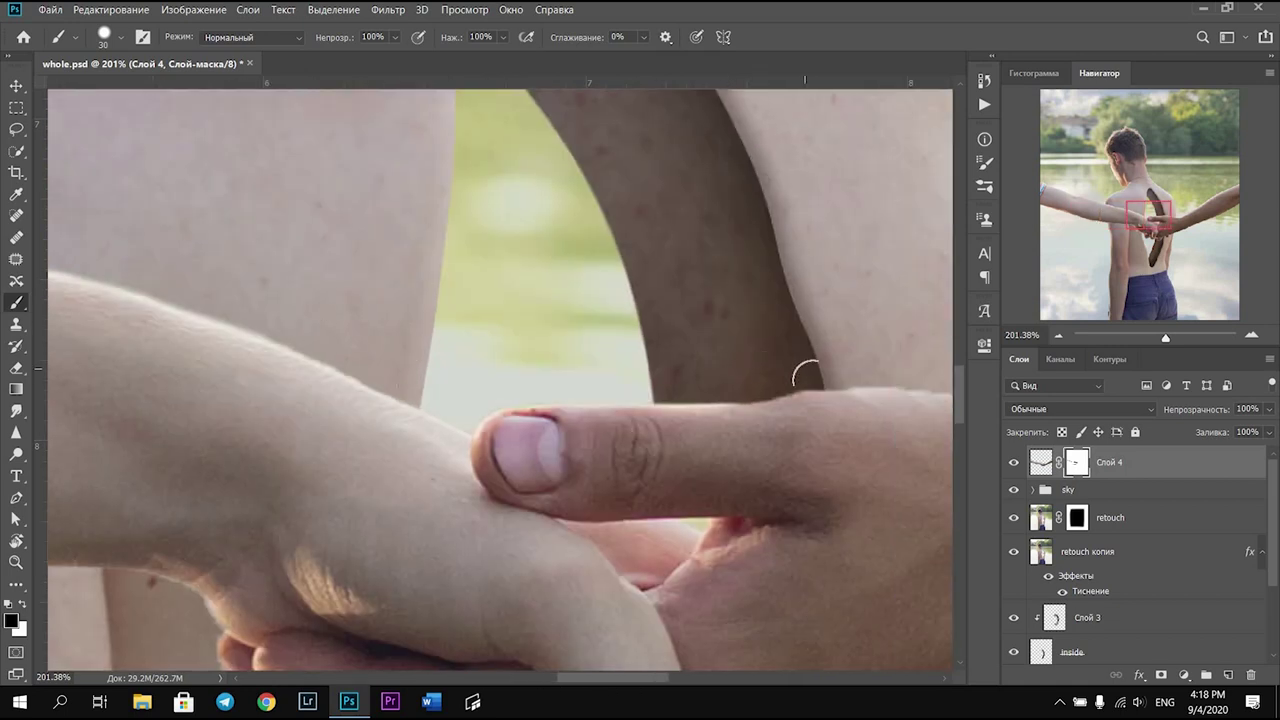
scroll(700, 400, "up", 3)
scroll(607, 219, "up", 4)
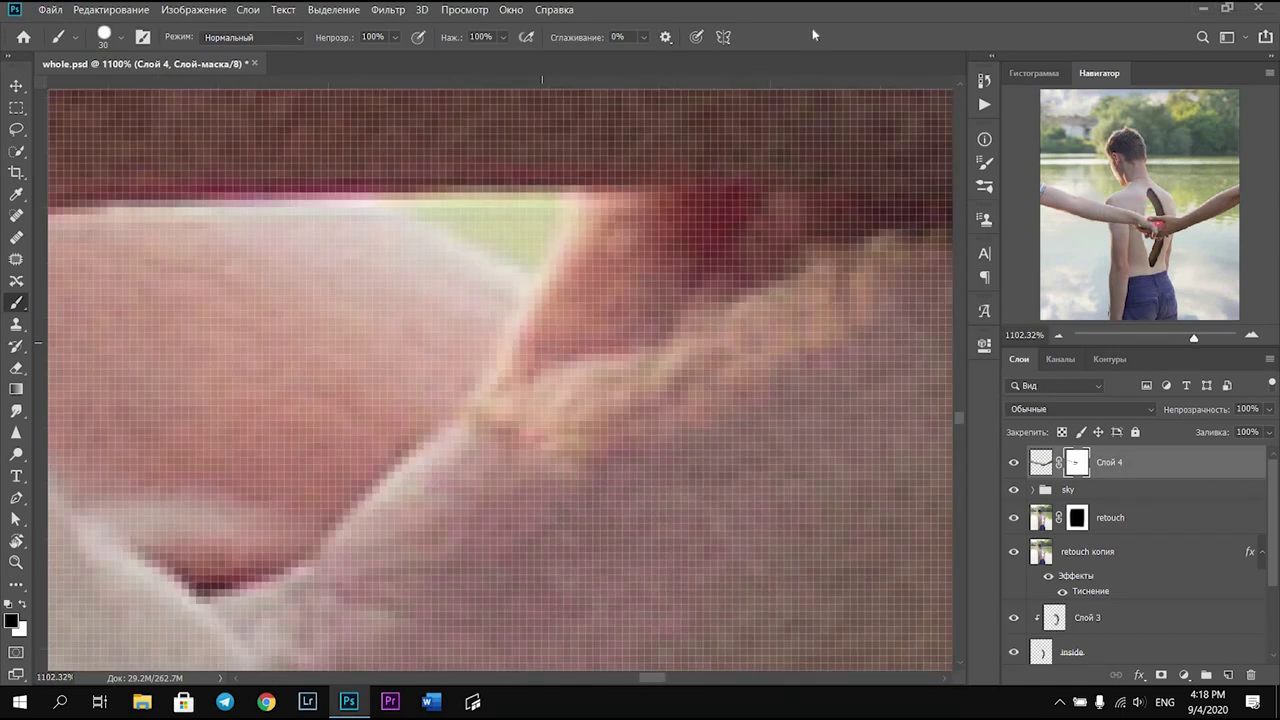
Mask away the light fringe above and under the thumb and beside the dark strip
mouse_move(437, 208)
left_mouse_down()
mouse_move(534, 266)
mouse_move(430, 200)
mouse_move(530, 230)
left_mouse_up()
left_click_drag(1193, 337, 1194, 340)
left_click_drag(450, 251, 385, 250)
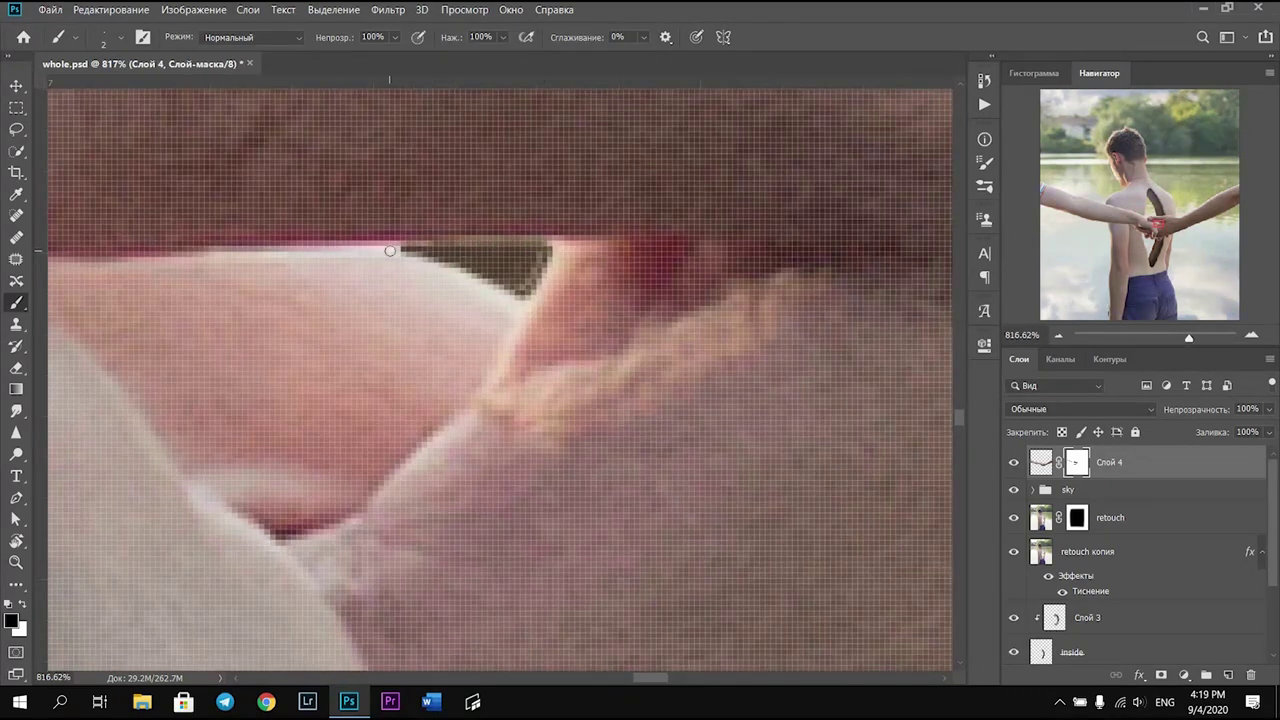
scroll(400, 300, "down", 4)
scroll(421, 404, "up", 3)
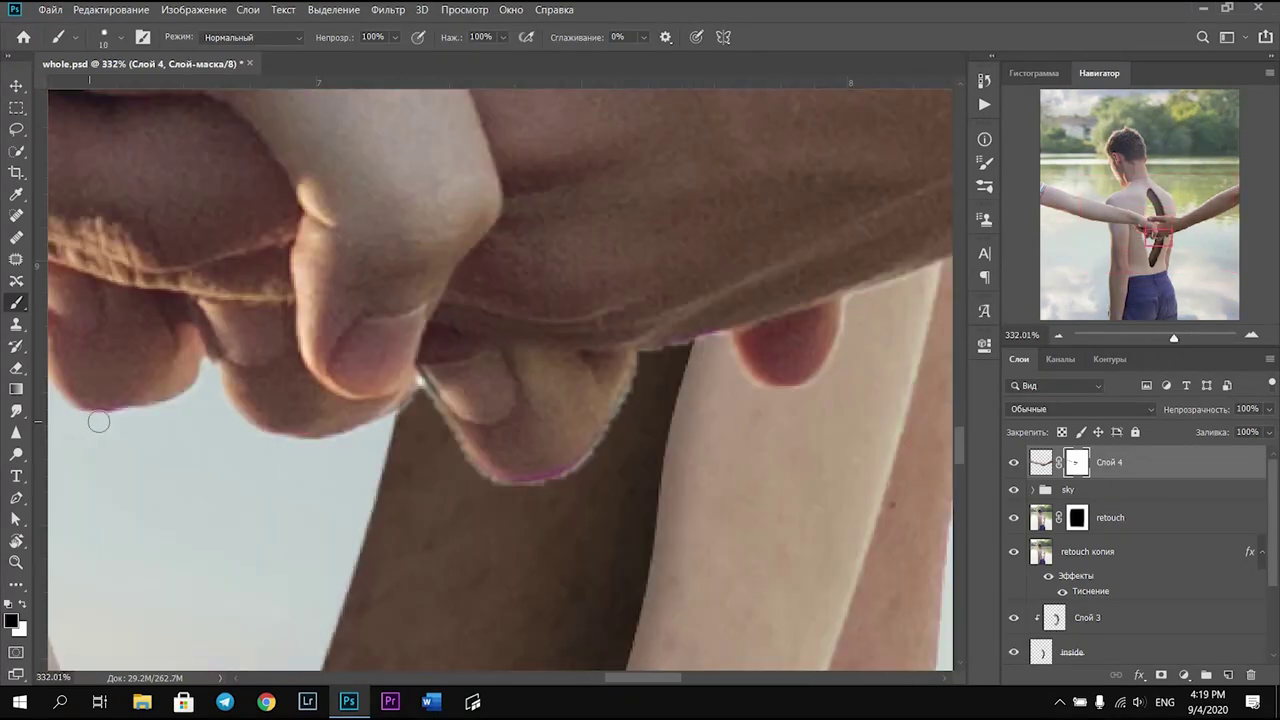
mouse_move(425, 405)
left_mouse_down()
mouse_move(543, 491)
mouse_move(611, 434)
mouse_move(558, 485)
left_mouse_up()
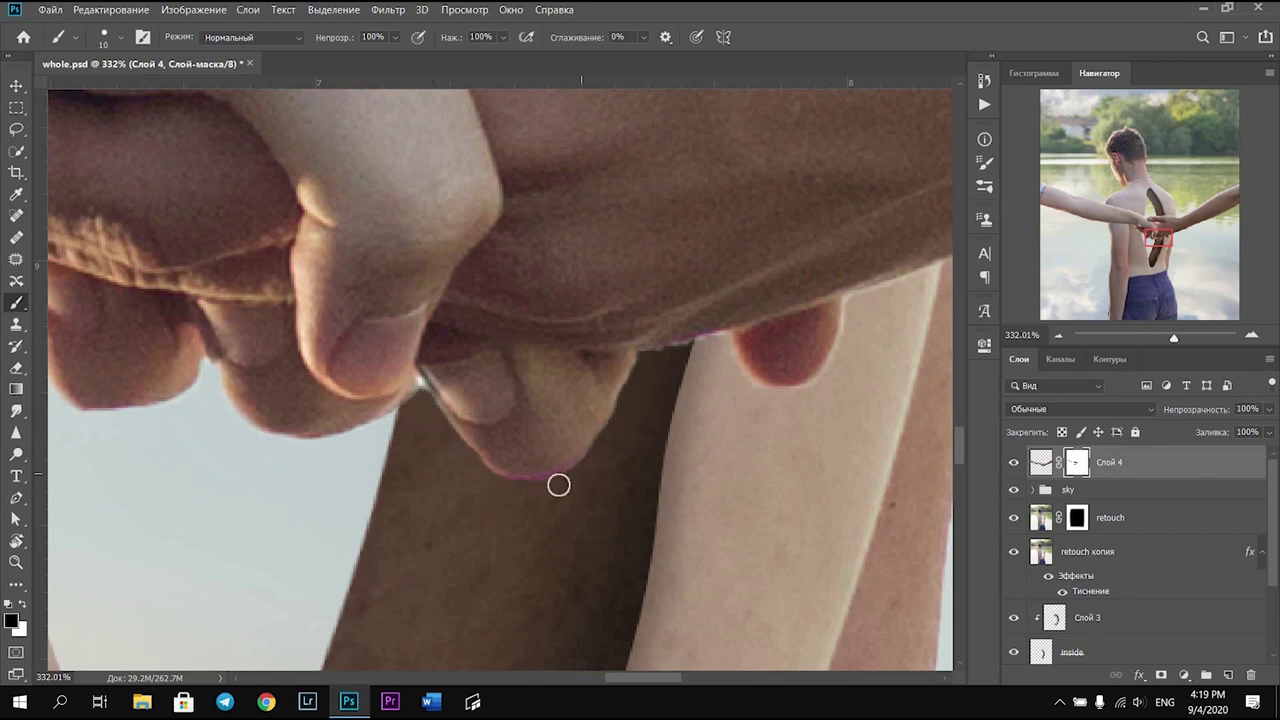
left_click_drag(639, 372, 720, 343)
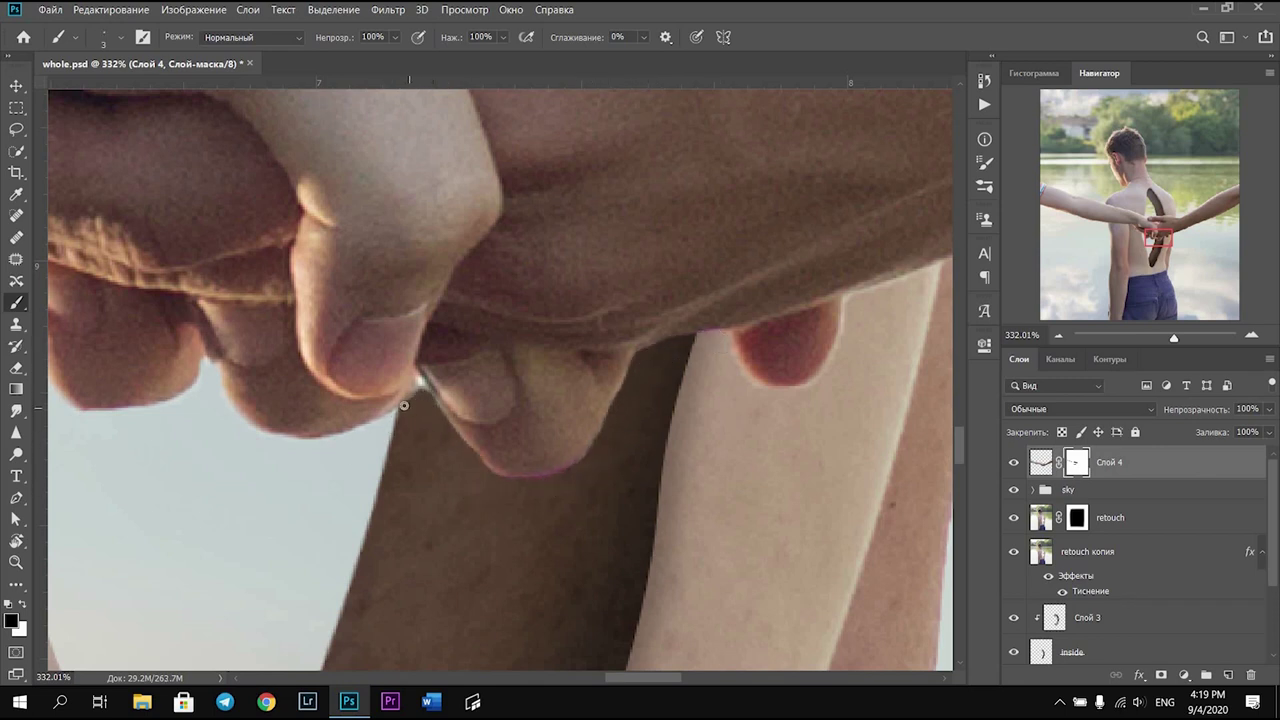
scroll(400, 480, "right", 5)
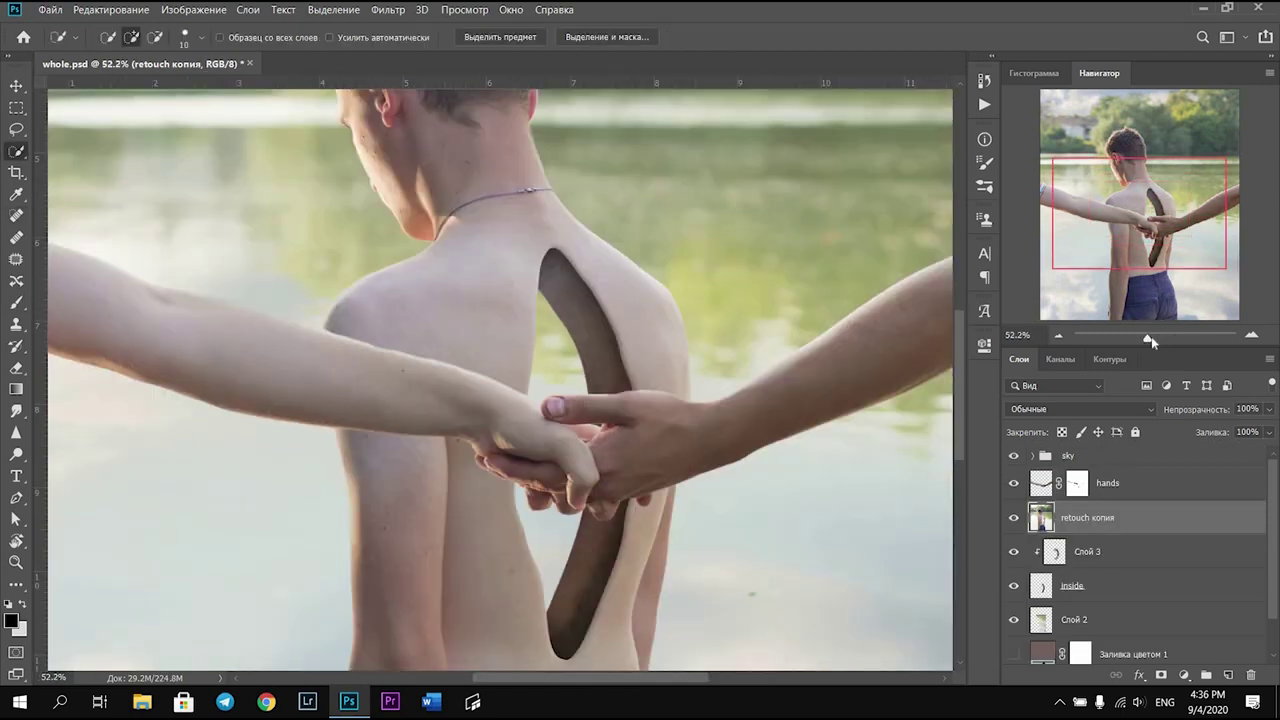
Select the boy's body and copy it to a new layer named 'body on hands'
left_click_drag(1150, 341, 1141, 337)
left_click(466, 382)
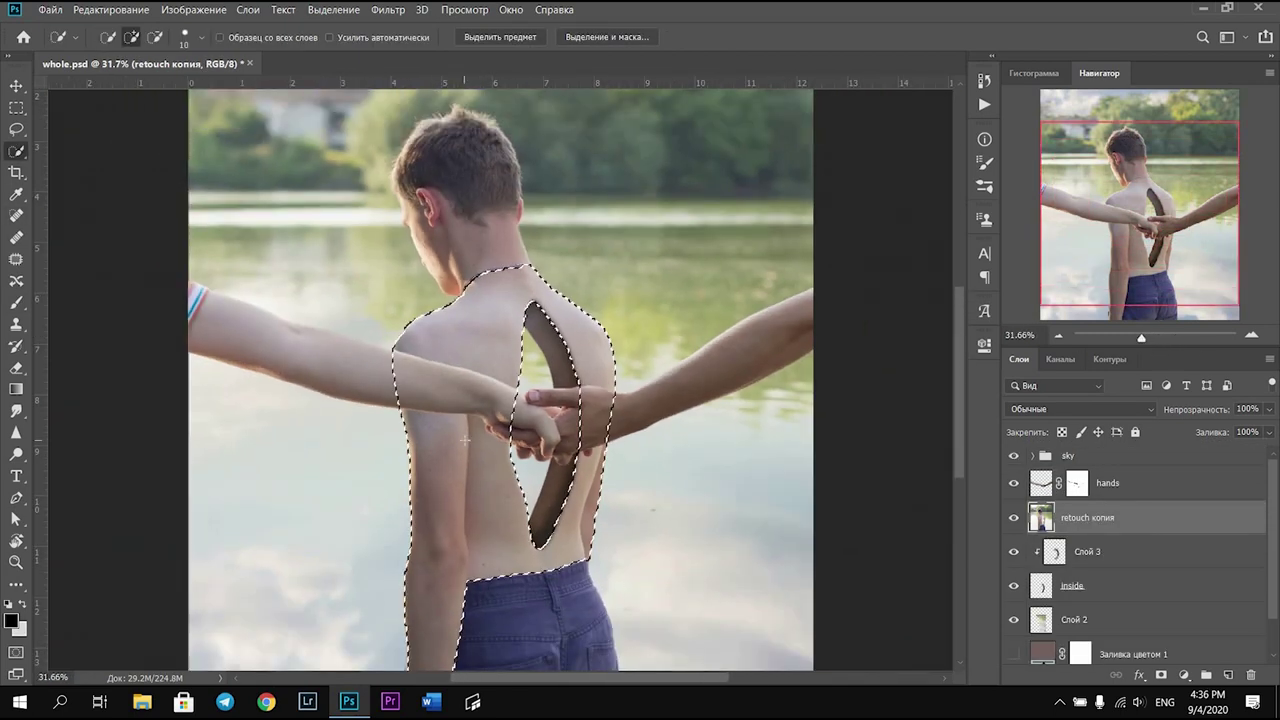
right_click(437, 434)
left_click(500, 228)
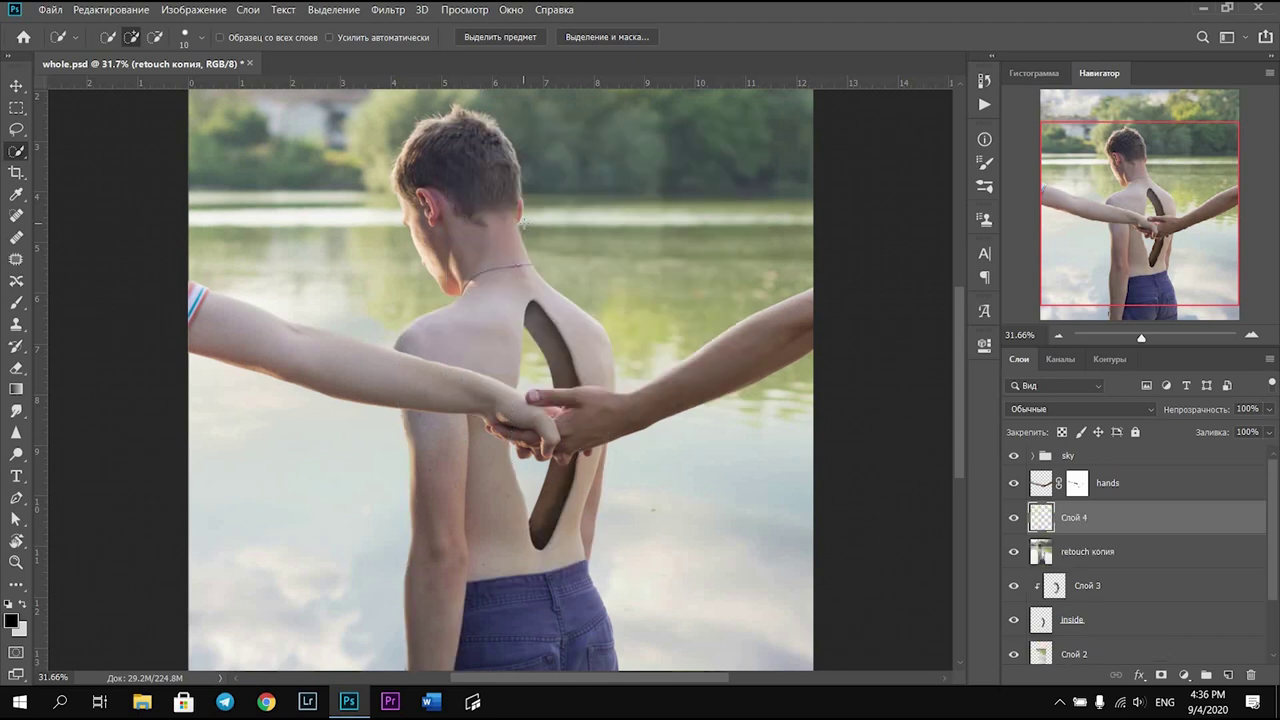
left_click_drag(1143, 341, 1150, 354)
type("body on hands")
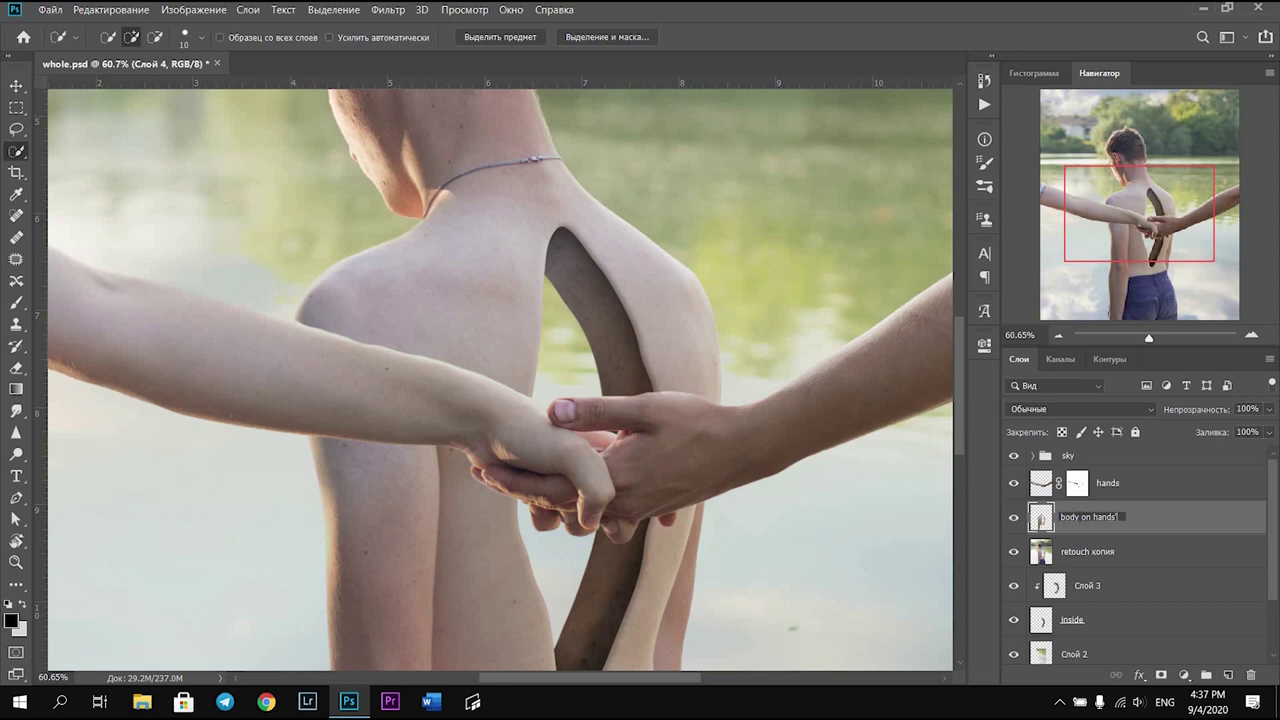
key("Return")
Move 'body on hands' above hands, add a mask, and paint out the body covering the hand
left_click_drag(1100, 483, 1100, 532)
key("ctrl+1")
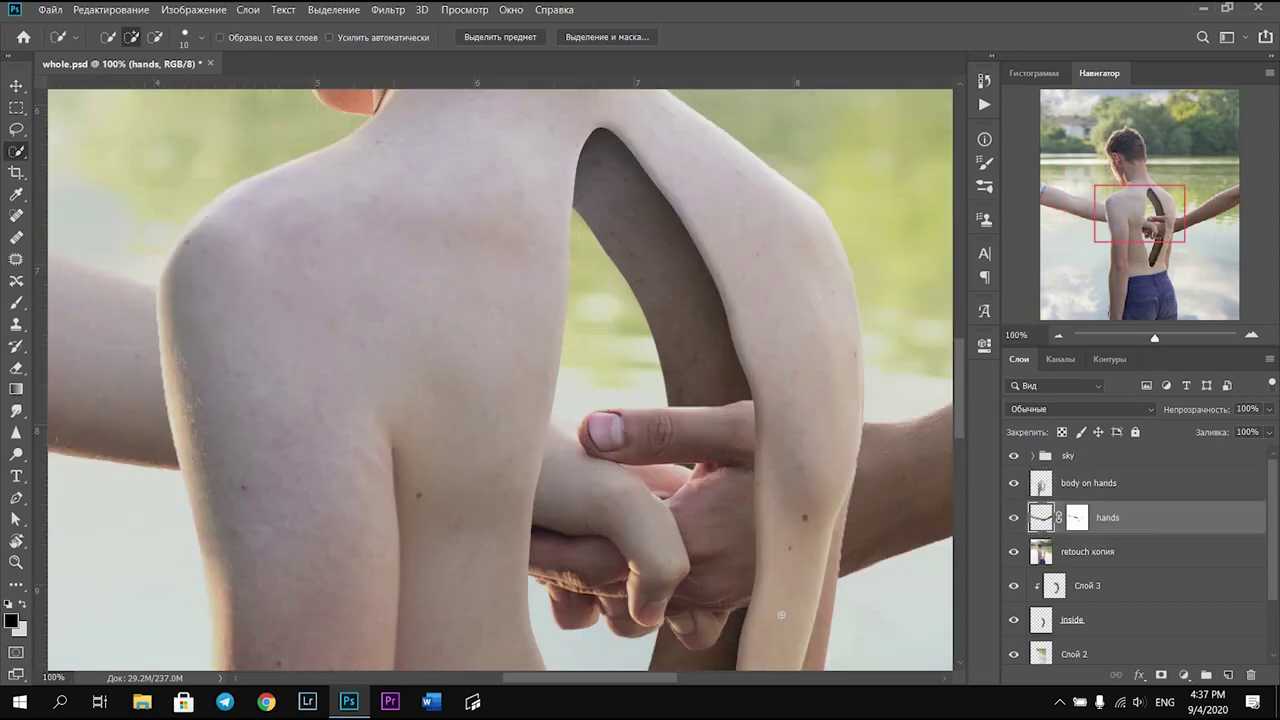
scroll(690, 666, "right", 5)
scroll(690, 666, "down", 3)
left_click(1088, 485)
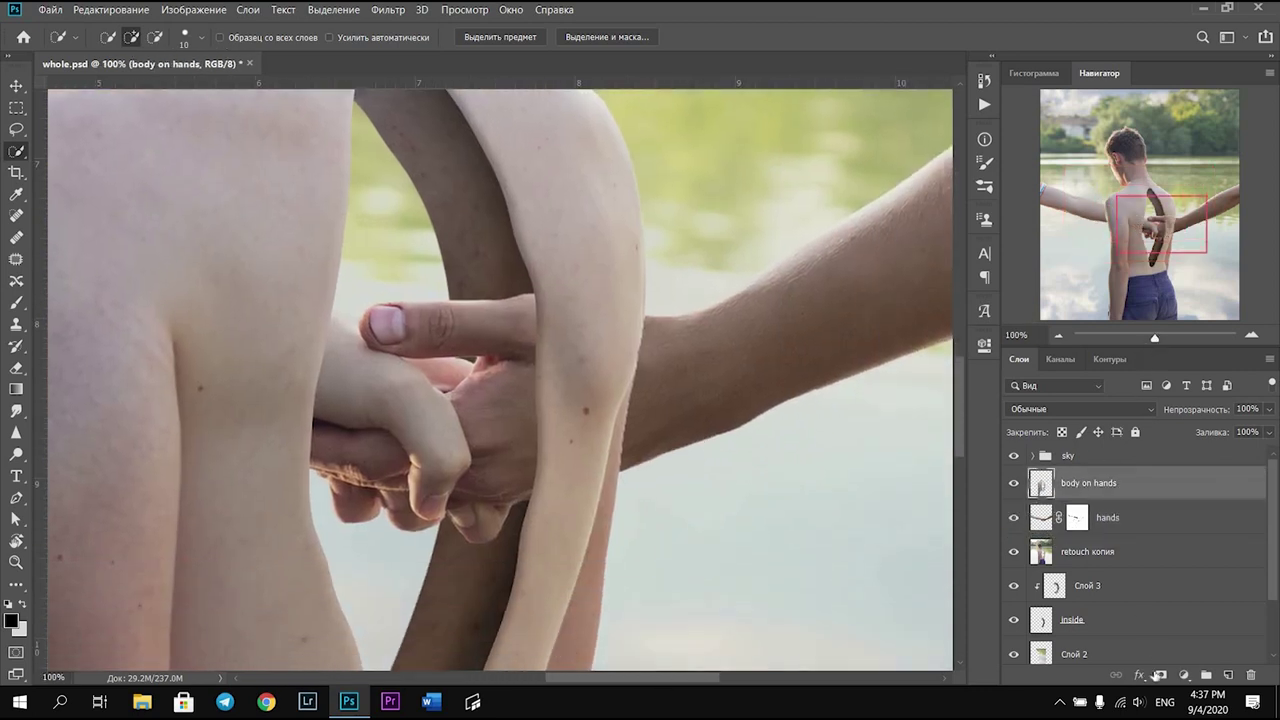
left_click(1160, 675)
key("b")
left_click_drag(575, 300, 575, 385)
mouse_move(620, 310)
left_mouse_down()
mouse_move(620, 385)
mouse_move(560, 470)
mouse_move(493, 500)
left_mouse_up()
left_click_drag(1160, 225, 1115, 225)
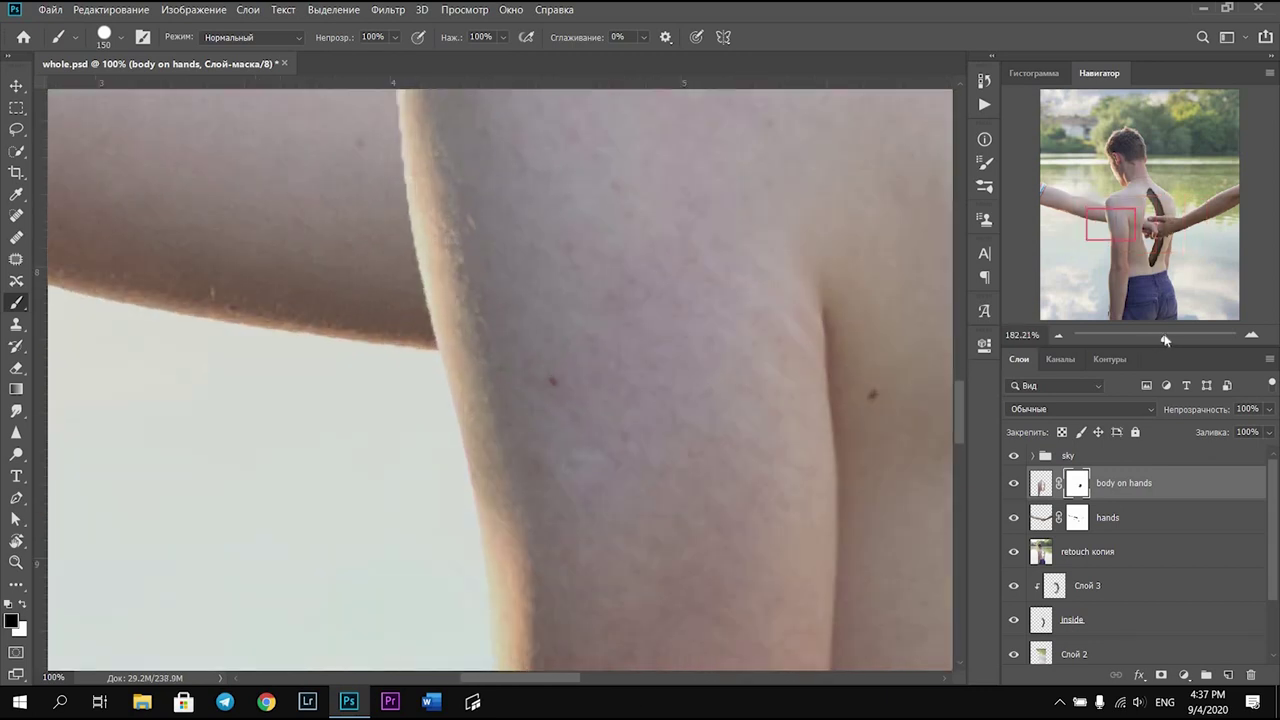
left_click_drag(1155, 337, 1158, 337)
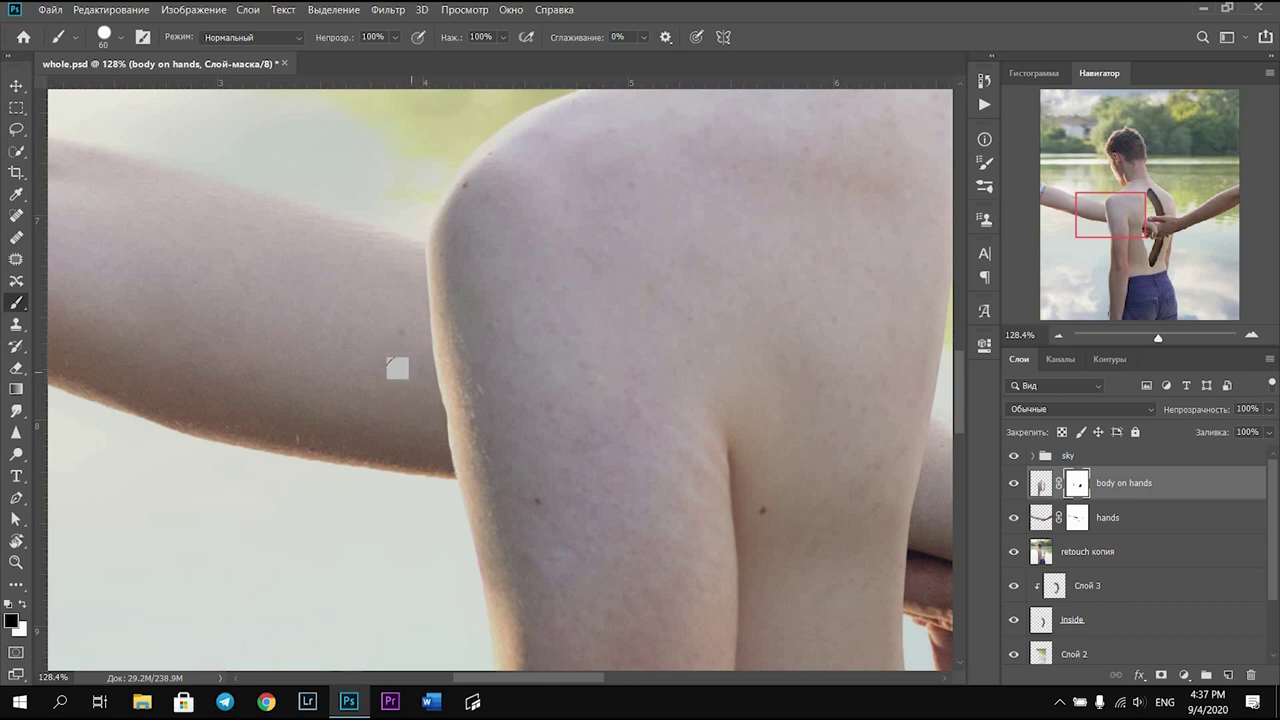
left_click_drag(1158, 338, 1137, 338)
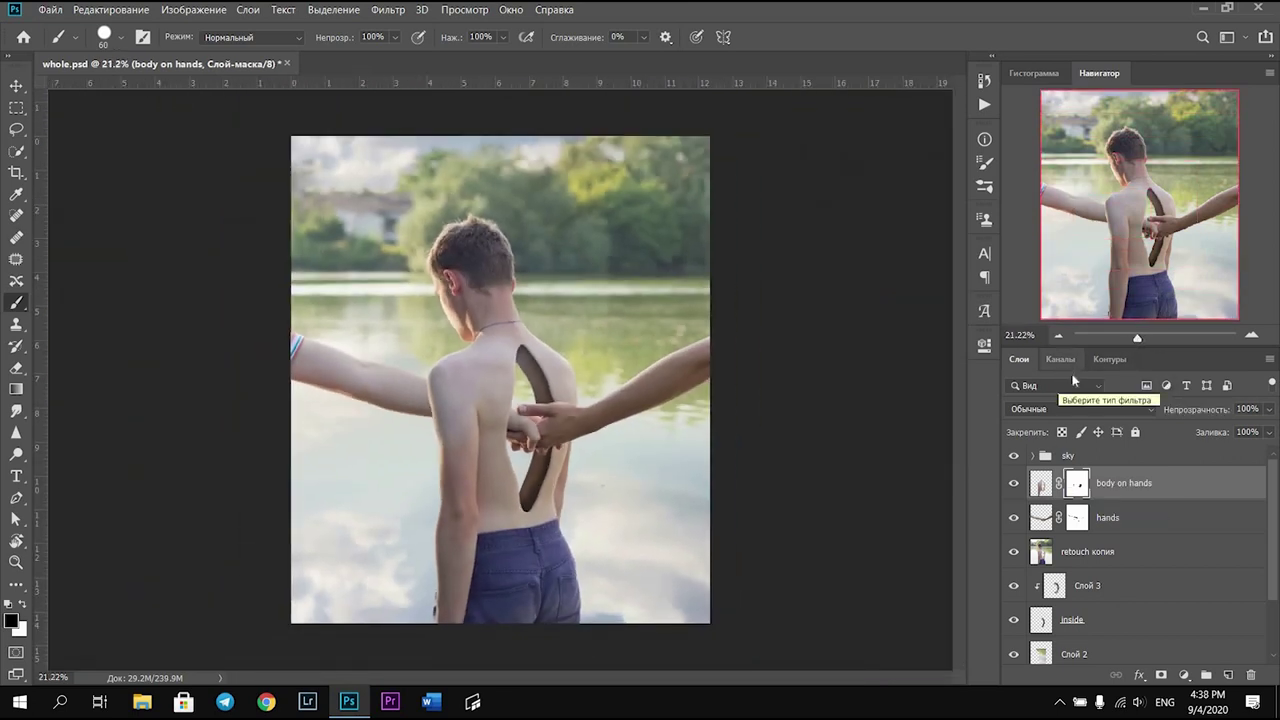
left_click_drag(1137, 338, 1150, 338)
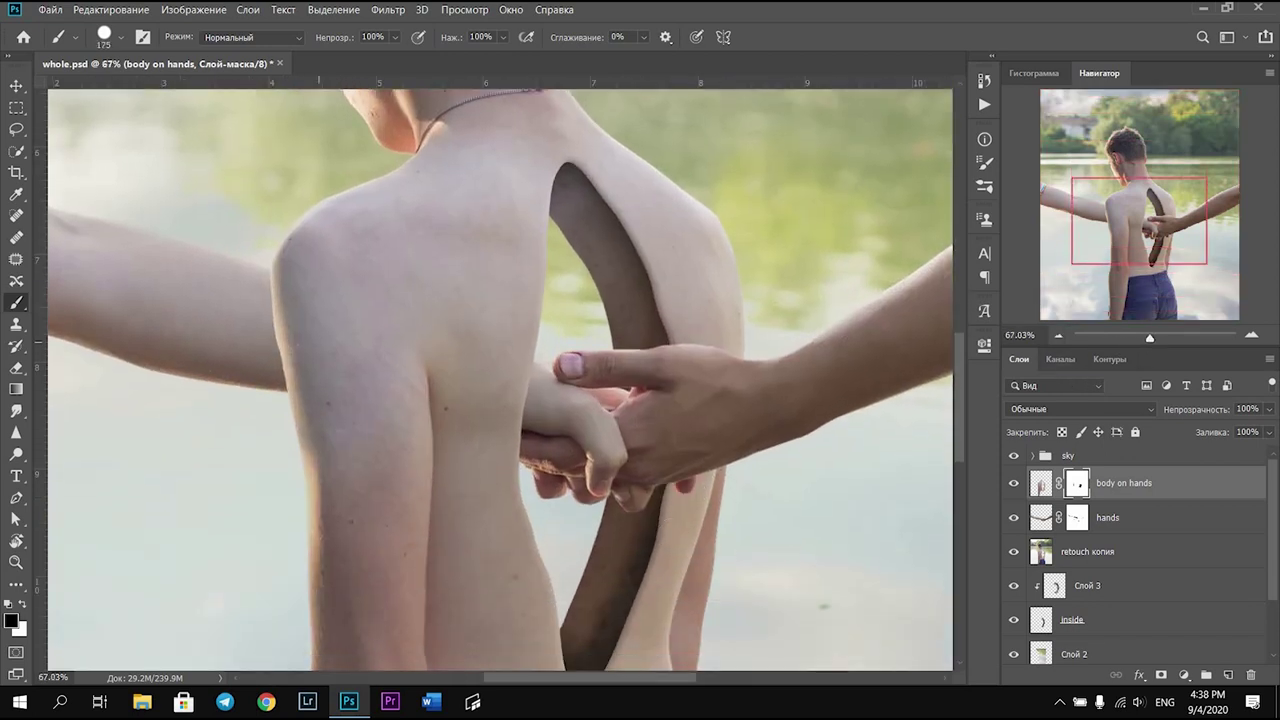
left_click_drag(565, 681, 502, 681)
left_click_drag(1147, 338, 1137, 338)
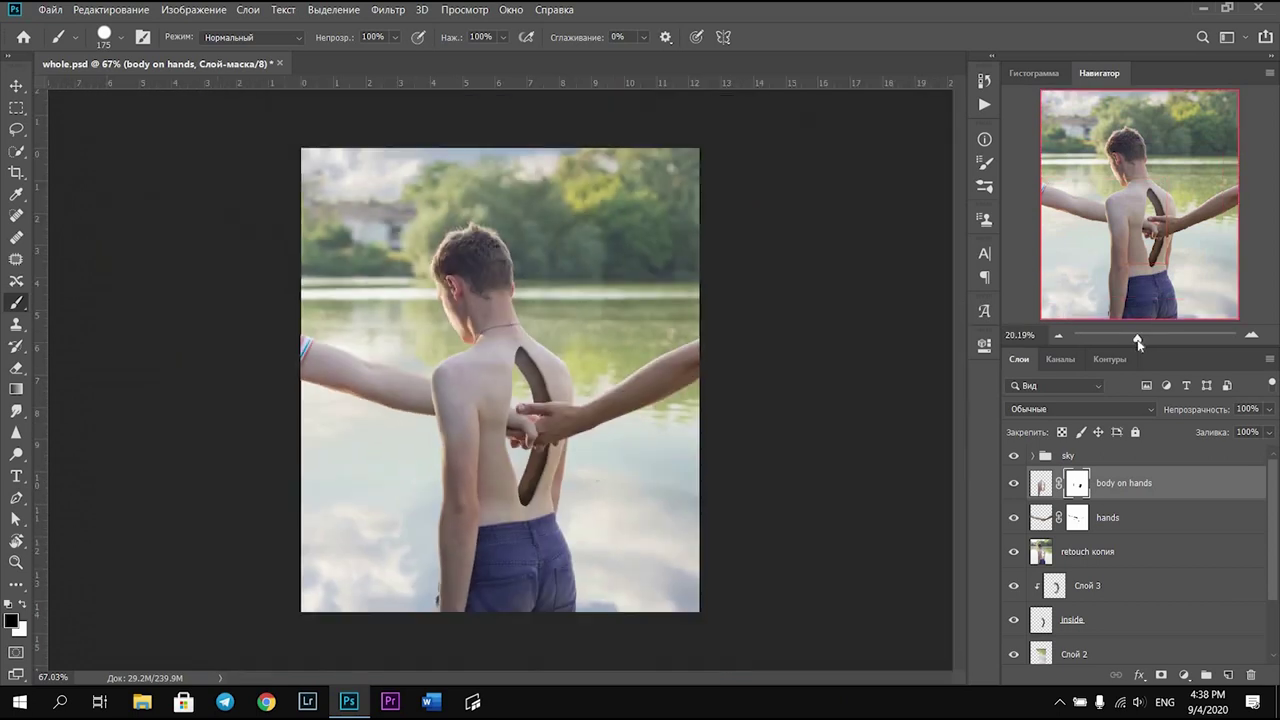
Apply the hands layer's mask permanently into the layer
left_click(1042, 485)
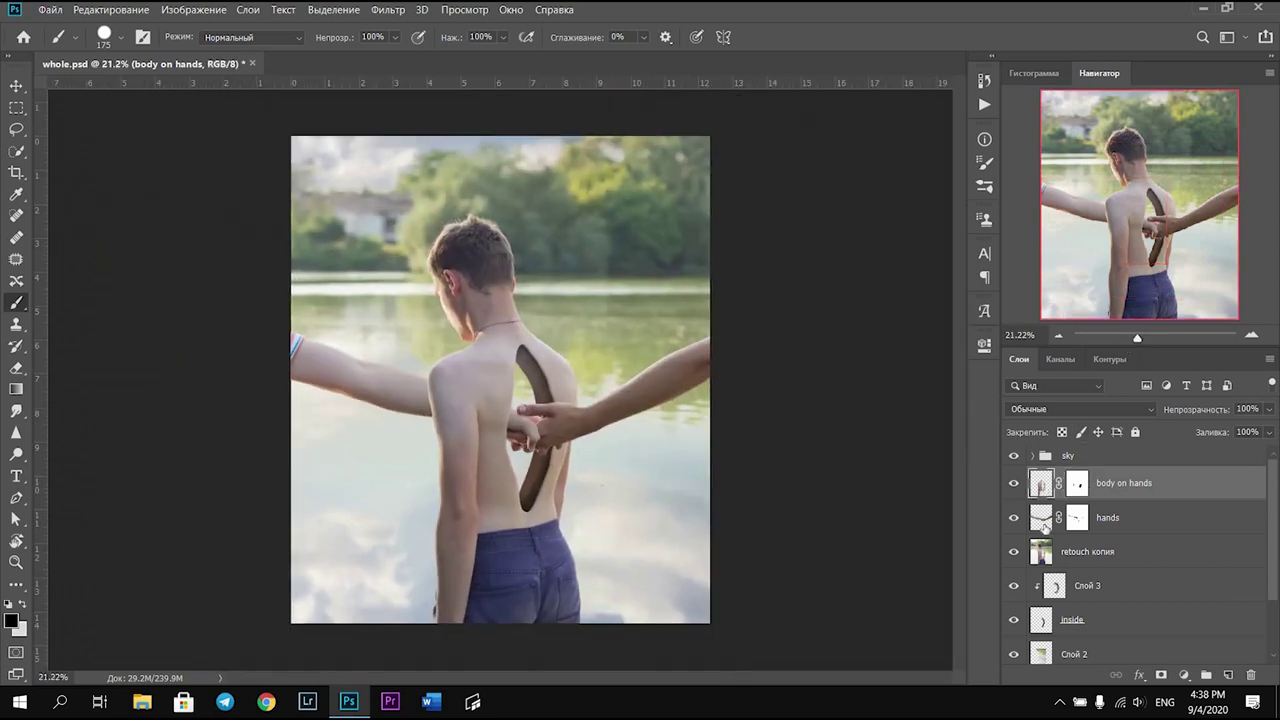
left_click(1042, 520)
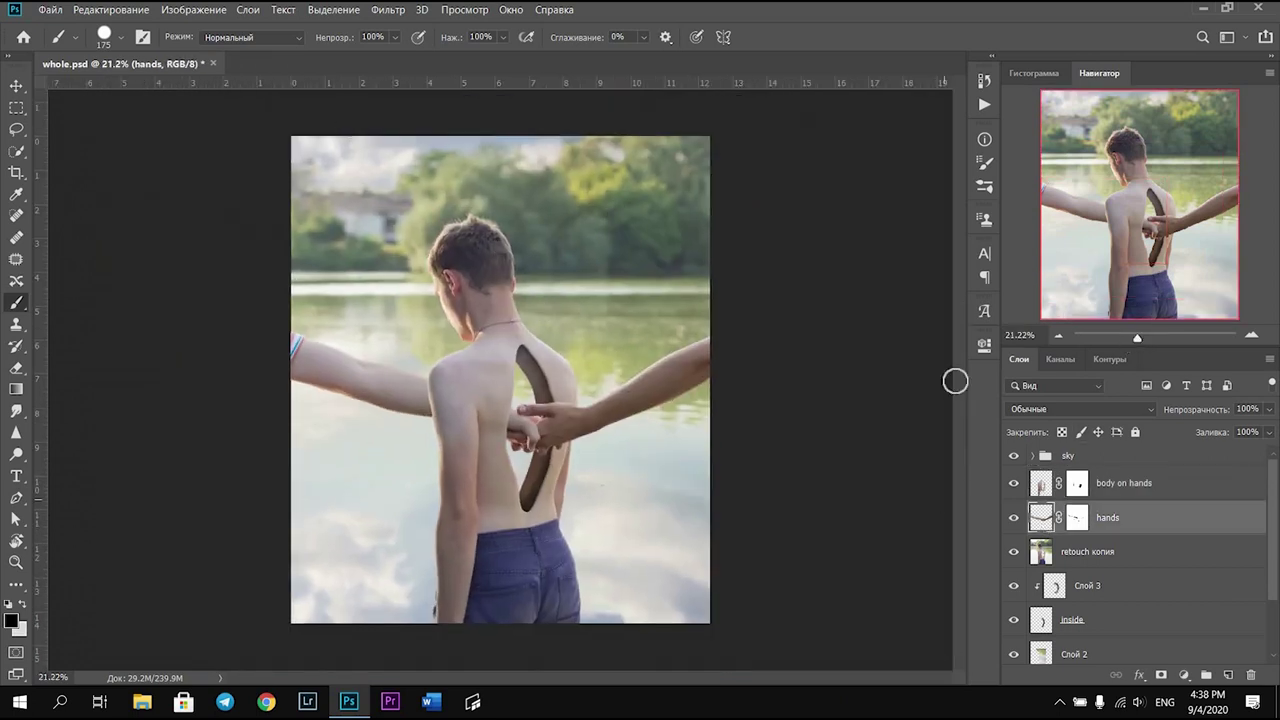
left_click(1078, 518)
right_click(1081, 521)
left_click(1092, 567)
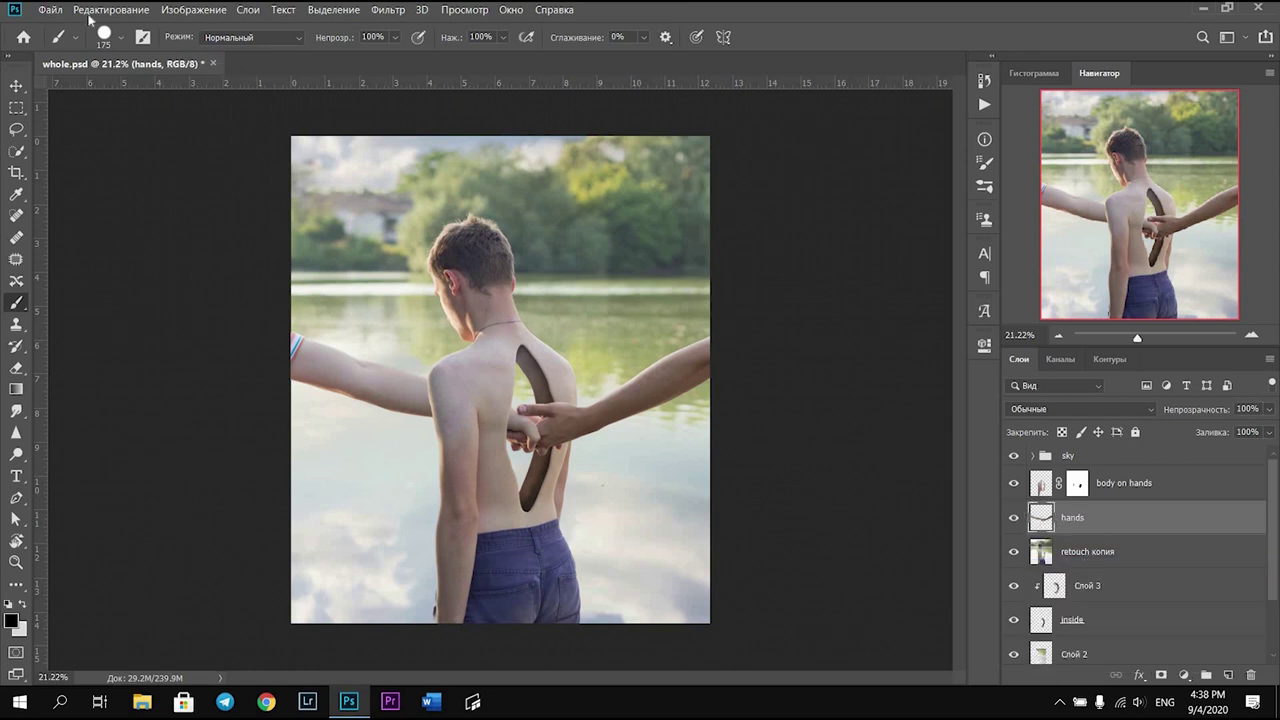
Puppet-warp the hands layer, pinning the left arm and bending it slightly upward
left_click(90, 12)
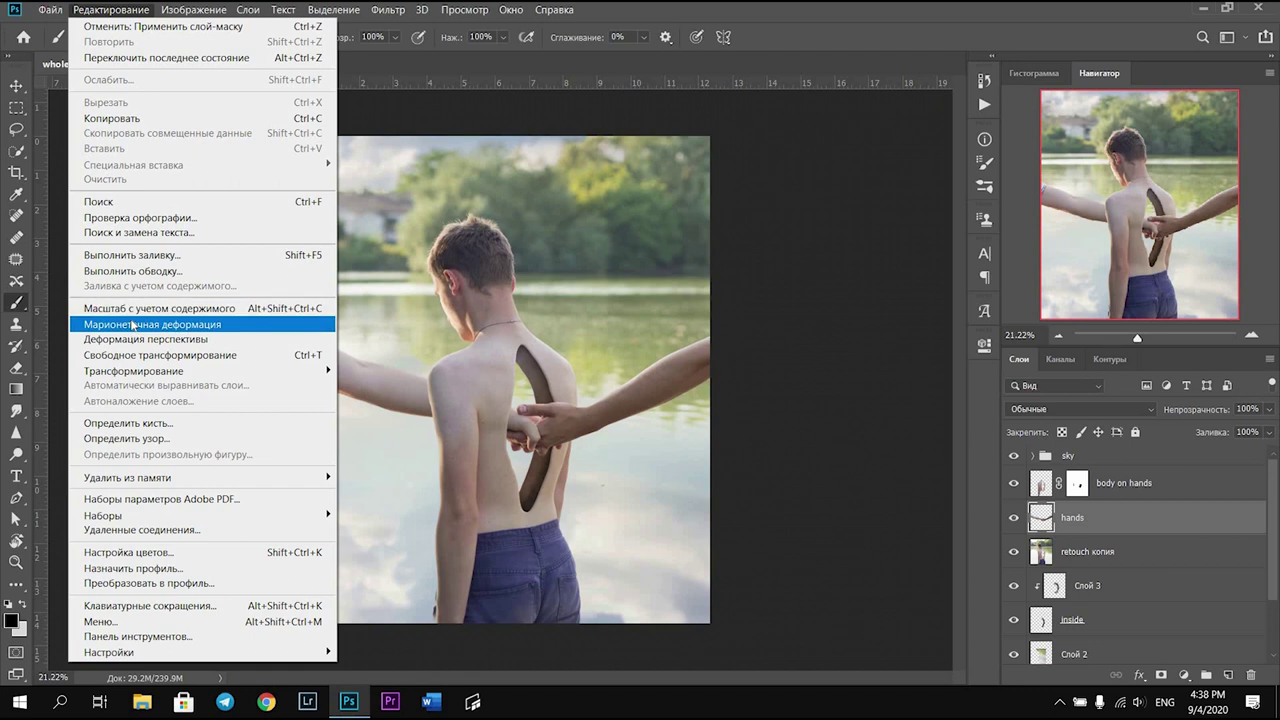
left_click(130, 316)
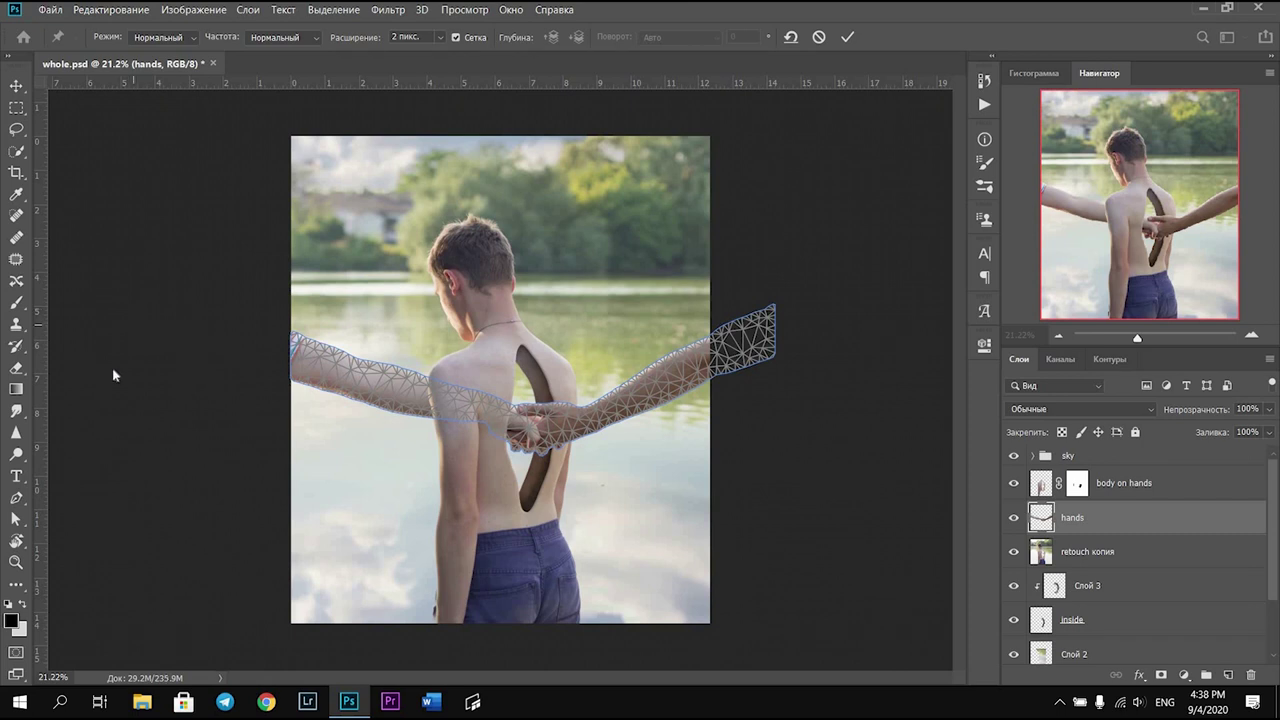
left_click(315, 355)
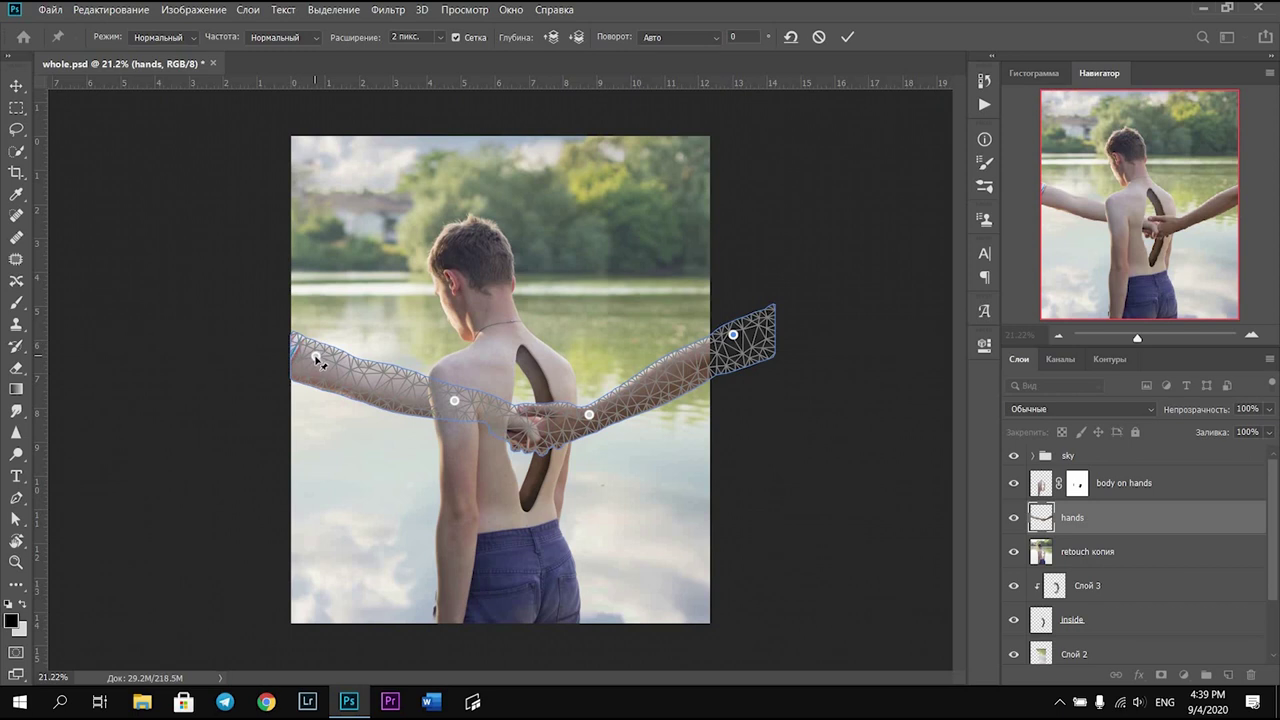
left_click_drag(318, 362, 312, 342)
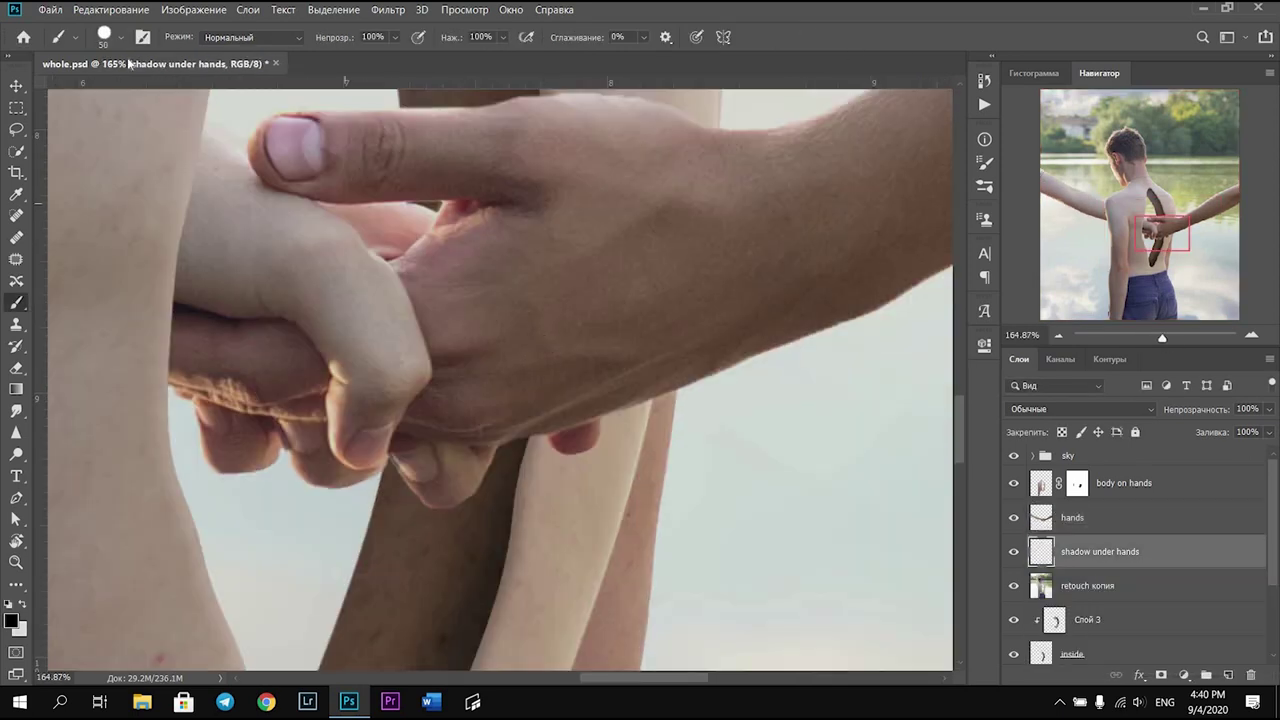
Soften the brush, enlarge it to 200, and review the shadow under the clasped hands
key("shift+bracketleft")
key("shift+bracketleft")
key("shift+bracketleft")
key("bracketright")
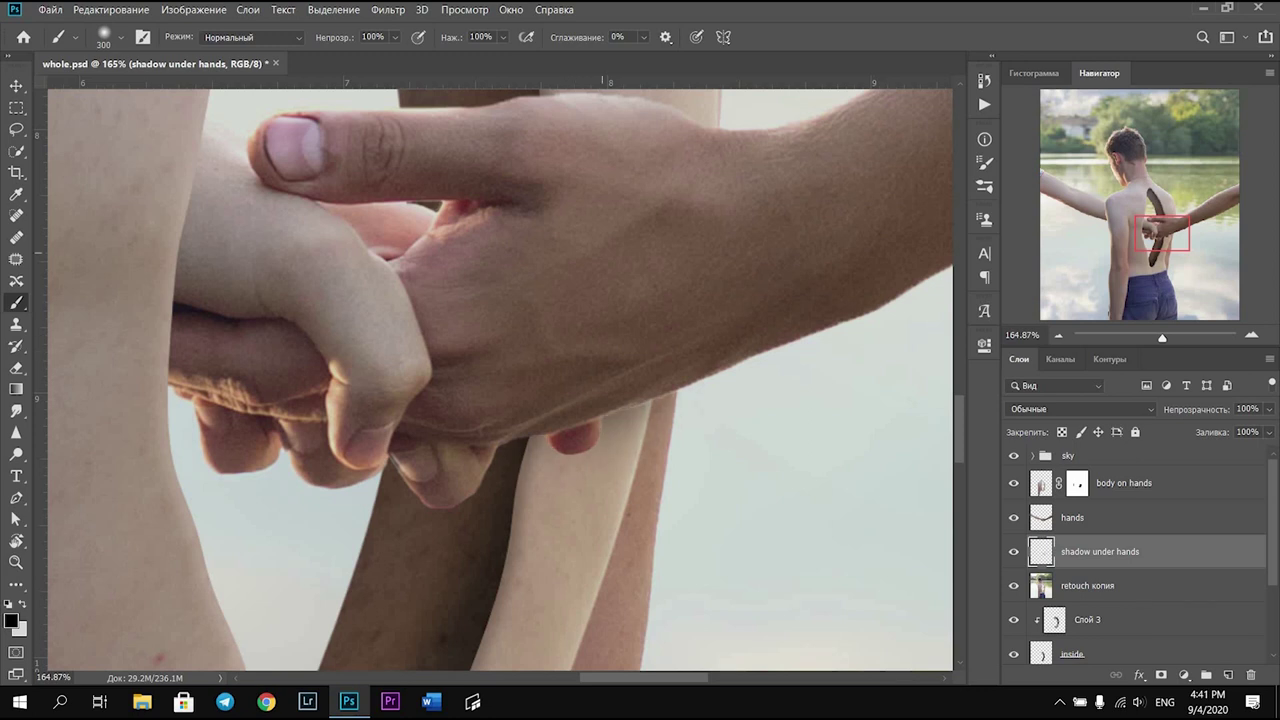
left_click_drag(1162, 337, 1157, 338)
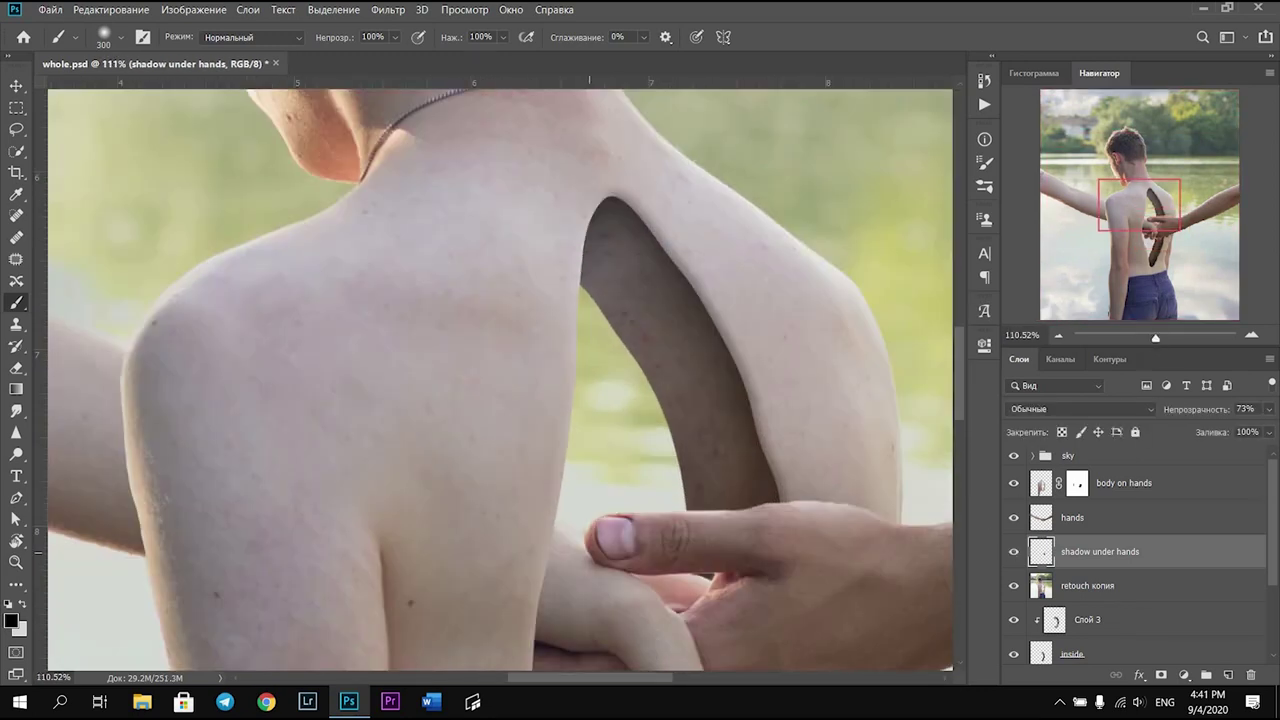
left_click_drag(1140, 205, 1140, 229)
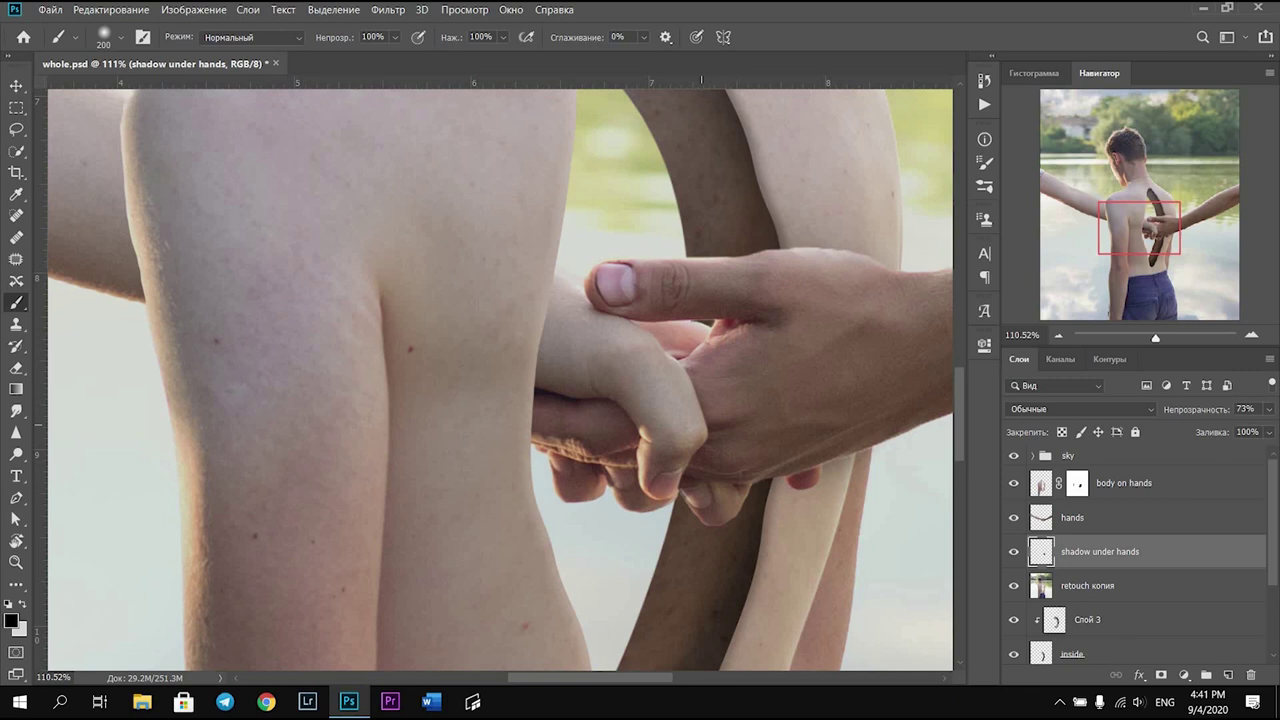
left_click_drag(1155, 337, 1158, 337)
Name a layer 'shadow over hands', lower its opacity, clip it to 'hands' and paint soft shadow
type("shadow over hands")
key("Return")
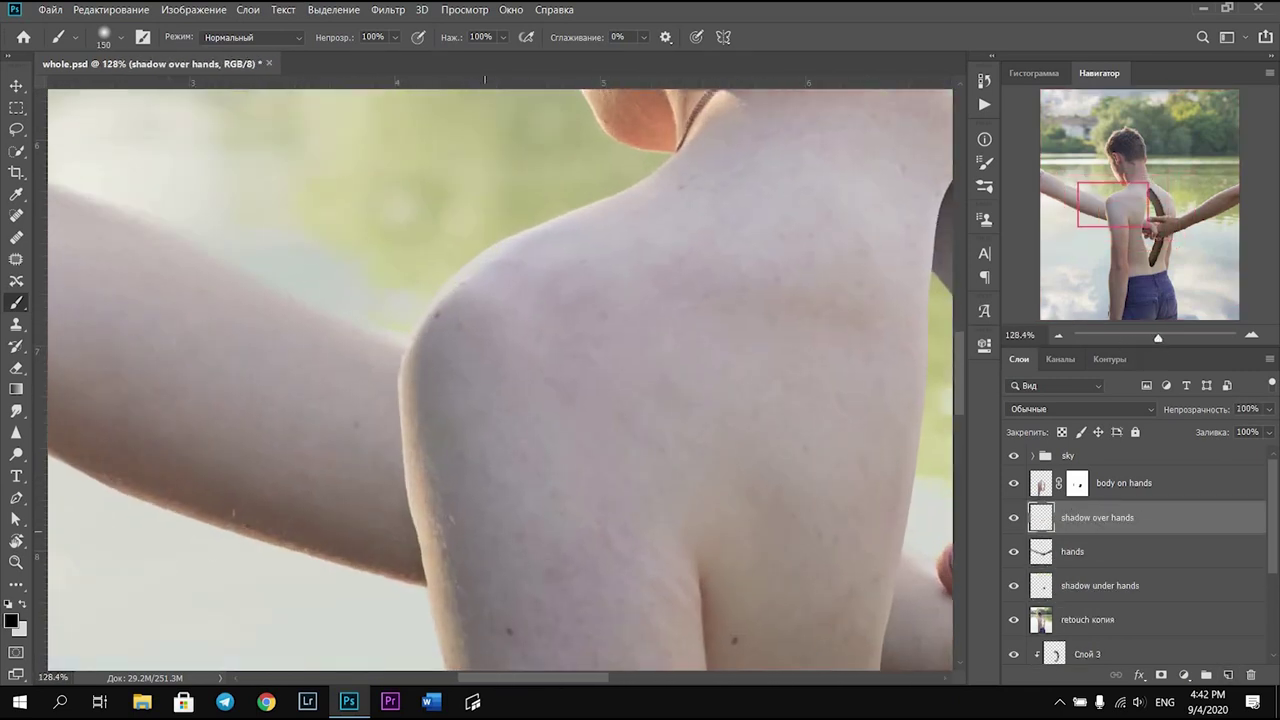
left_click(1269, 409)
left_click_drag(1266, 430, 1217, 430)
scroll(500, 380, "down", 2)
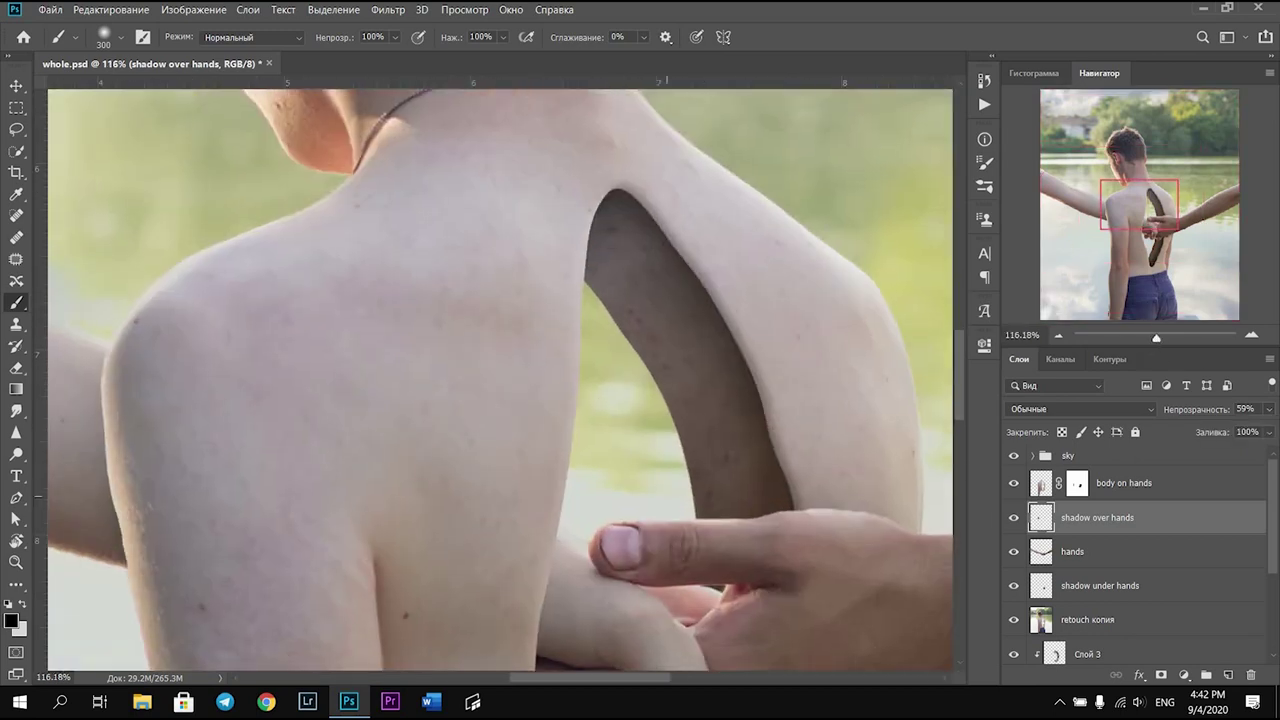
scroll(667, 497, "down", 2)
key("bracketright")
key("bracketright")
key("bracketright")
key("ctrl+alt+g")
left_click_drag(520, 330, 549, 330)
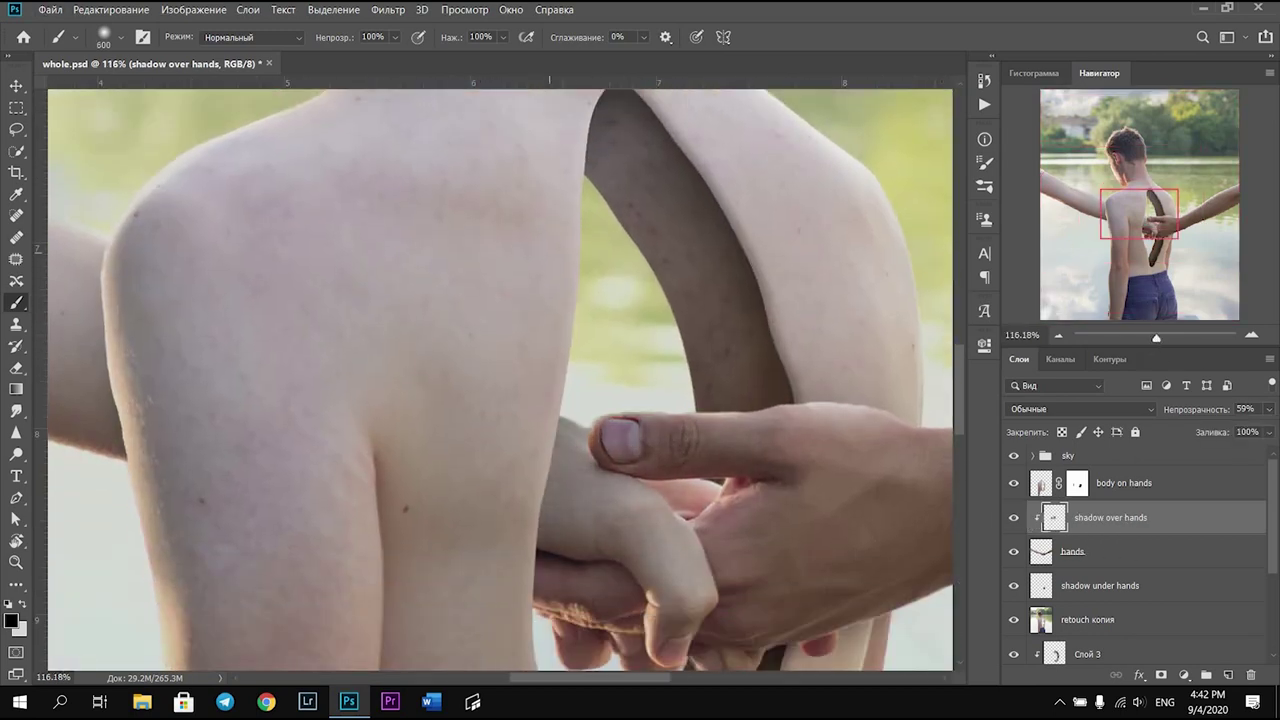
Toggle the hand shadow to compare it, then select the Слой 3 layer
left_click_drag(1156, 337, 1137, 337)
left_click(1013, 517)
left_click(1013, 517)
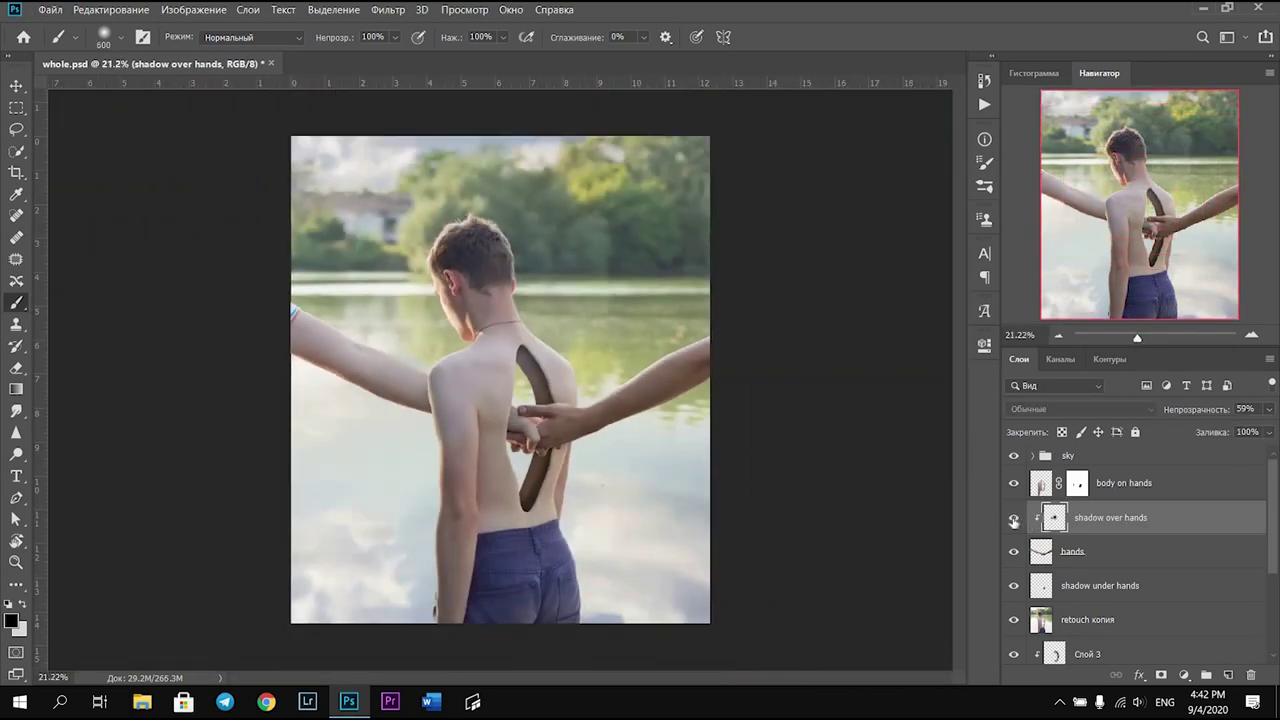
scroll(520, 434, "up", 5)
left_click_drag(1143, 342, 1140, 340)
scroll(1140, 520, "down", 3)
left_click(1087, 550)
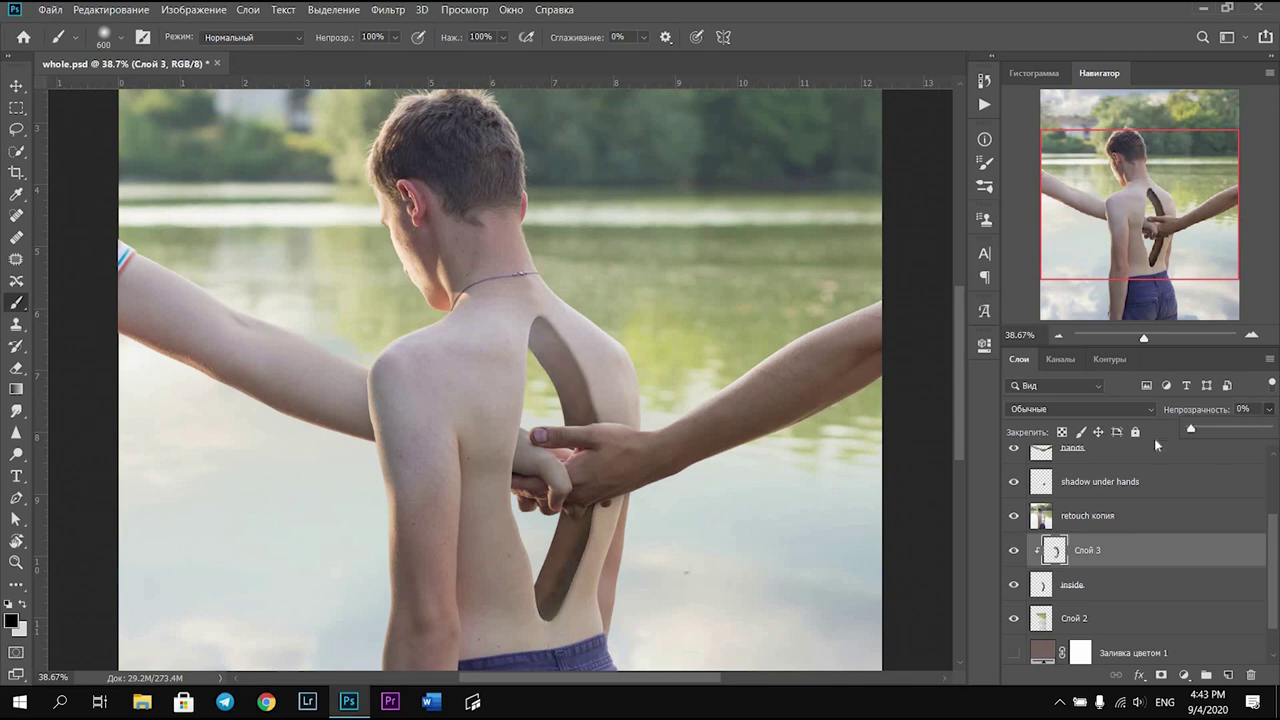
Above 'body on hands', add a layer filled with 50% gray in Мягкий свет (Soft Light) blend mode
left_click_drag(1143, 340, 1141, 340)
scroll(1140, 550, "up", 2)
left_click(1124, 483)
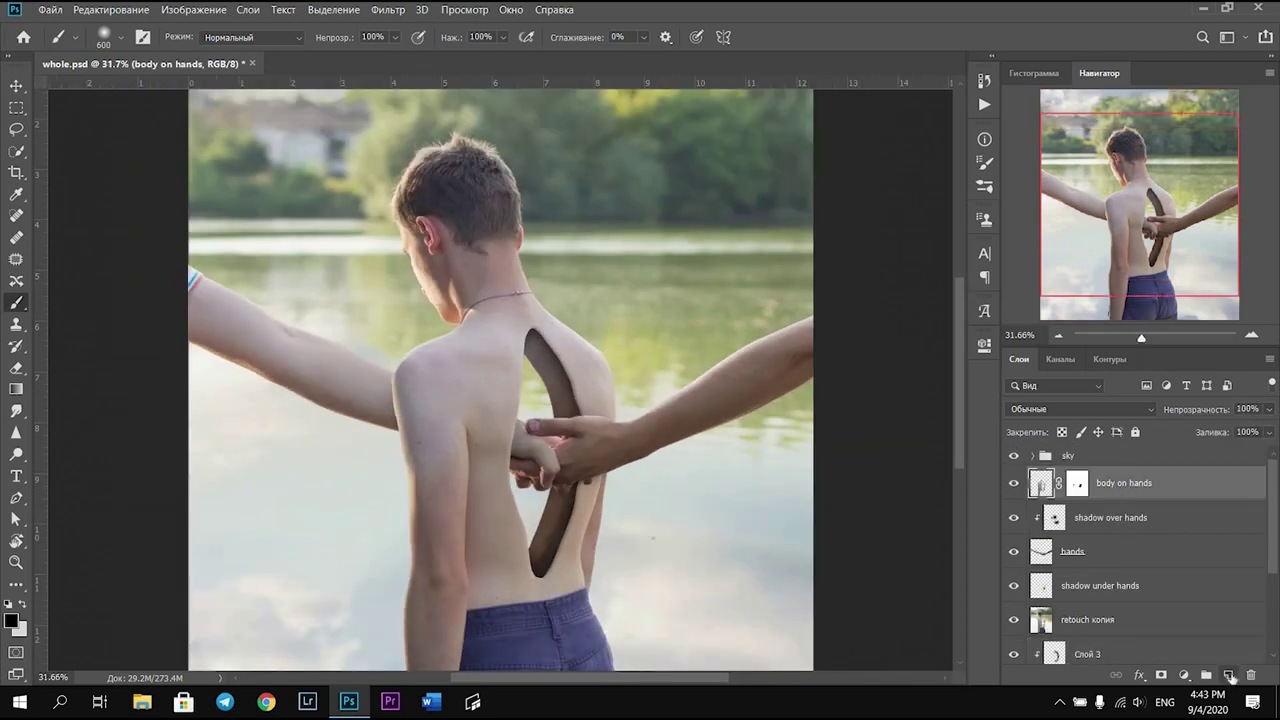
left_click(1230, 677)
left_click(111, 9)
left_click(157, 256)
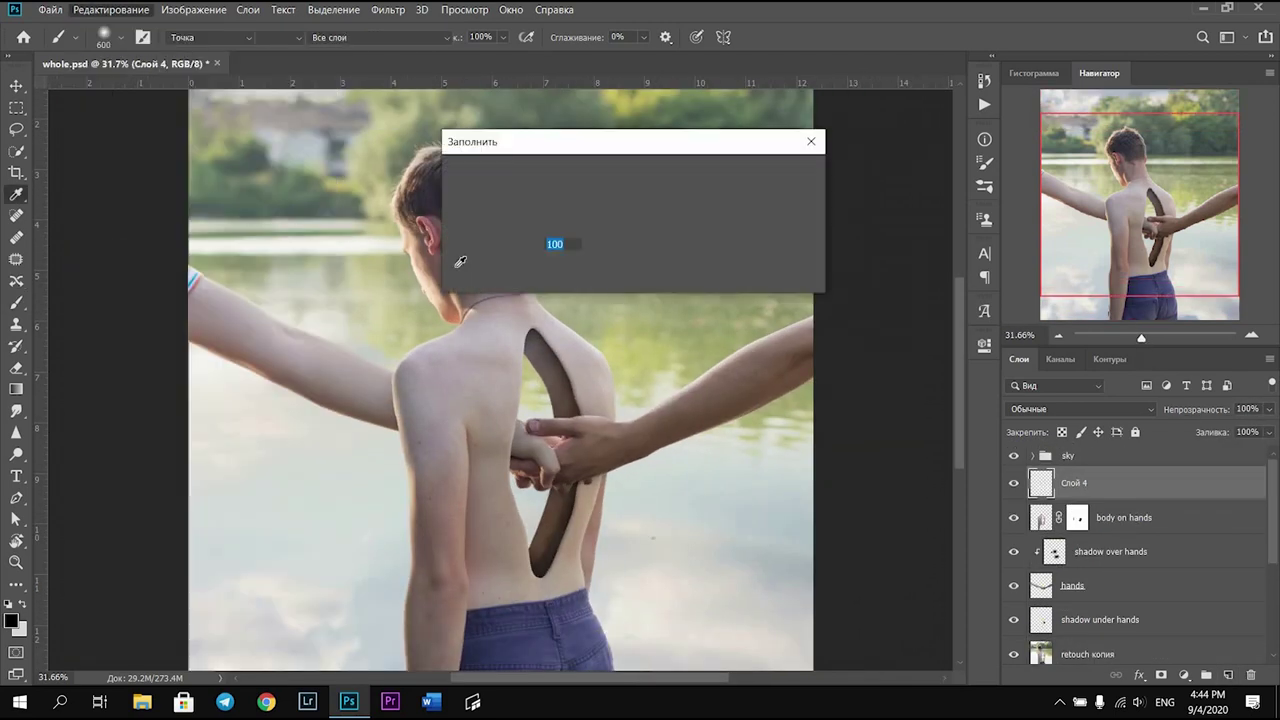
left_click(586, 174)
left_click(567, 304)
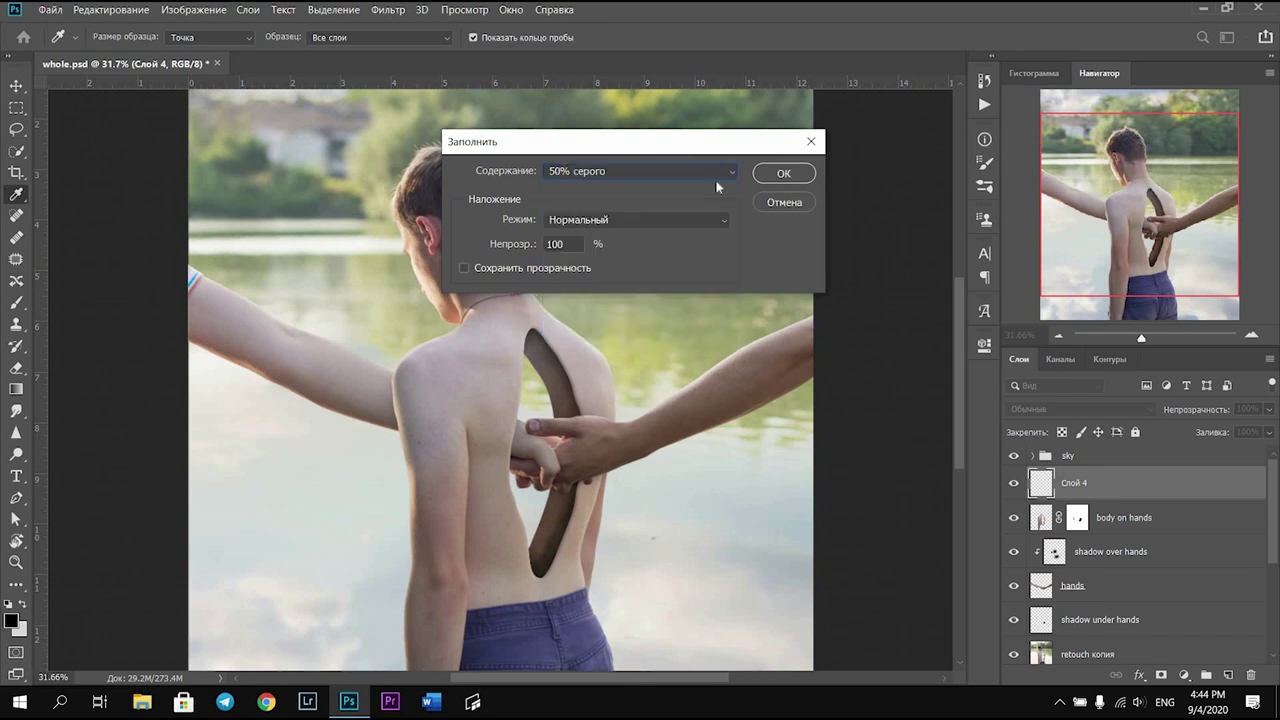
left_click(774, 176)
left_click(1023, 410)
left_click(1190, 400)
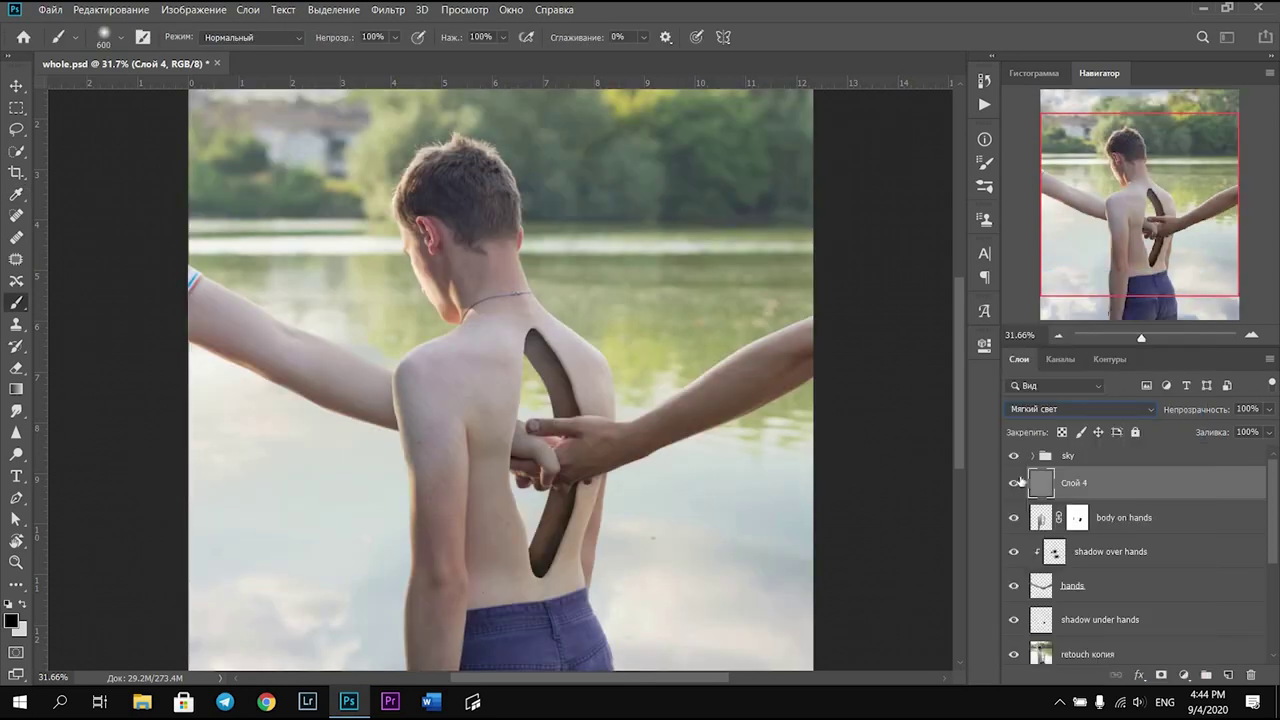
Dodge the shoulder beside the cut with a brush of about 30
left_click_drag(1141, 338, 1155, 338)
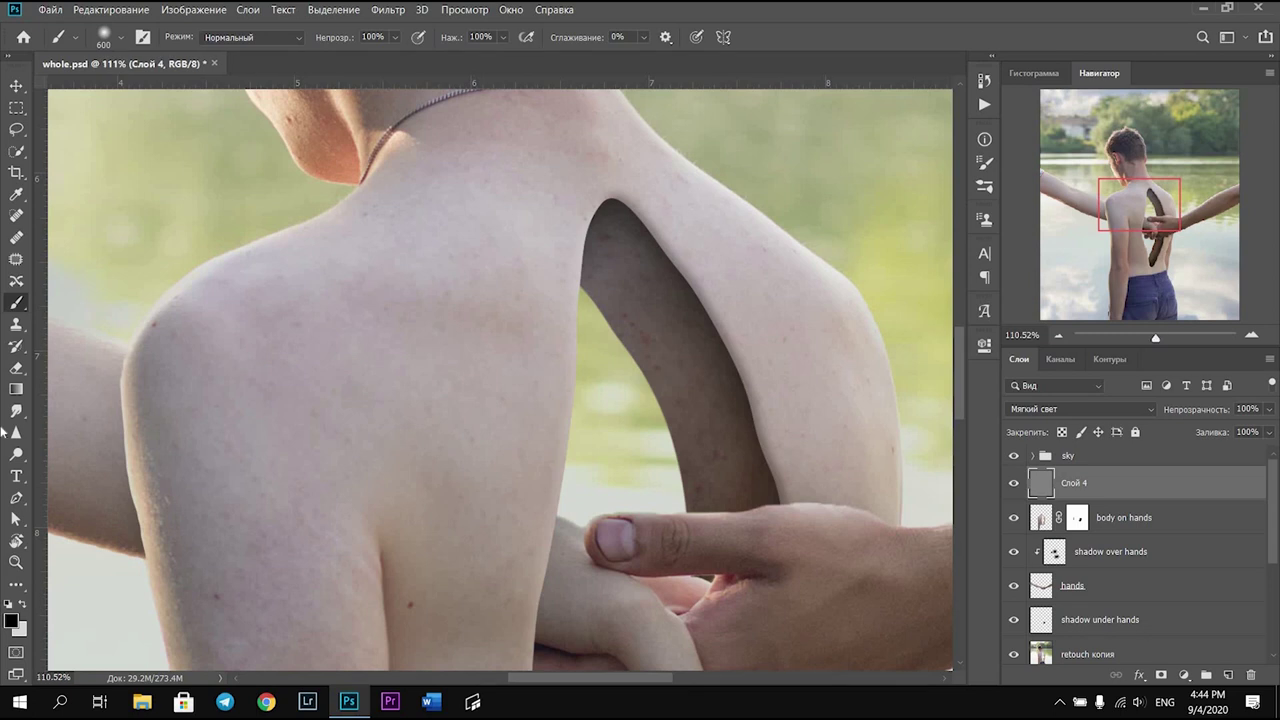
left_click(18, 454)
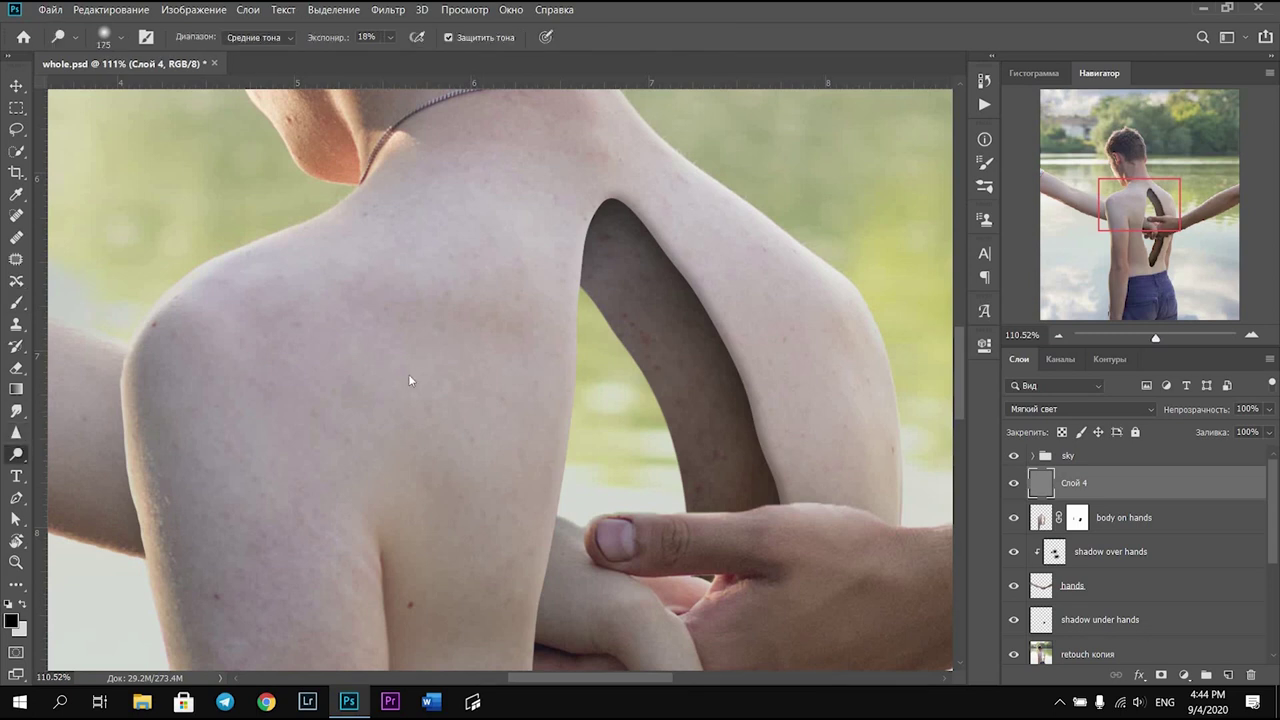
key("bracketleft")
key("bracketleft")
key("bracketleft")
scroll(726, 293, "up", 2)
scroll(894, 508, "down", 2)
scroll(890, 500, "down", 1)
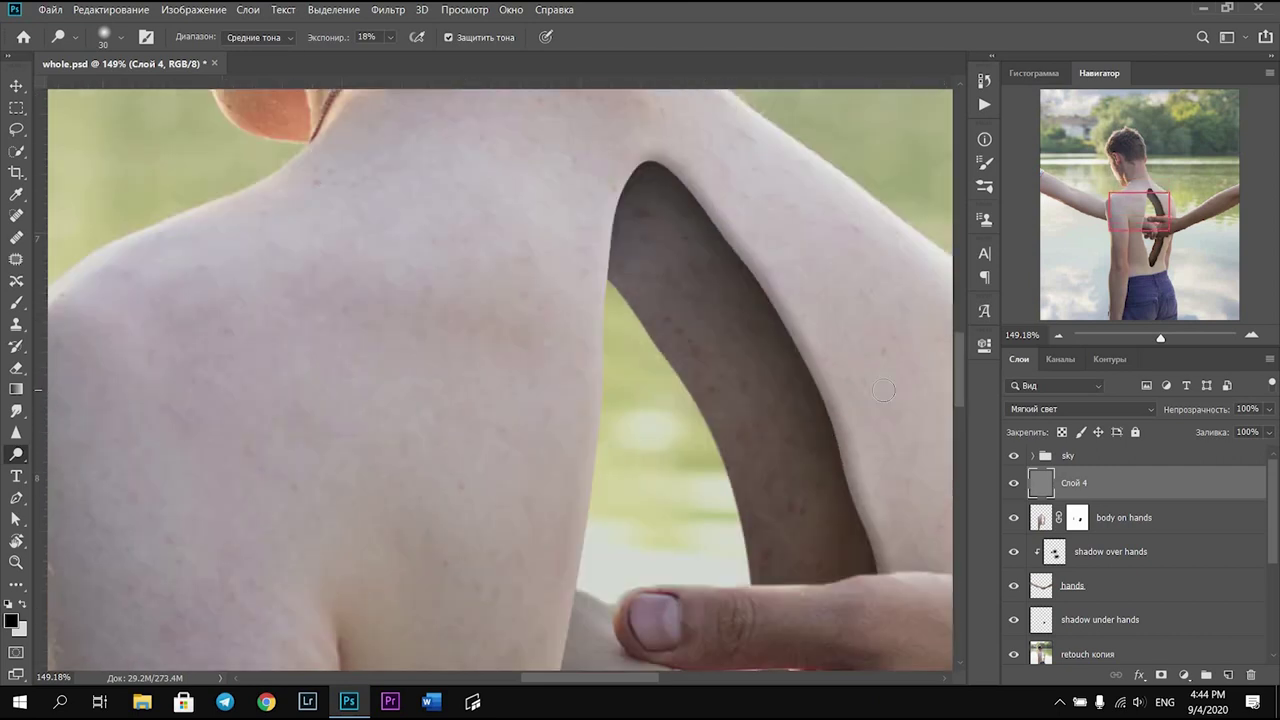
scroll(860, 446, "down", 2)
scroll(854, 417, "down", 1)
scroll(840, 440, "down", 2)
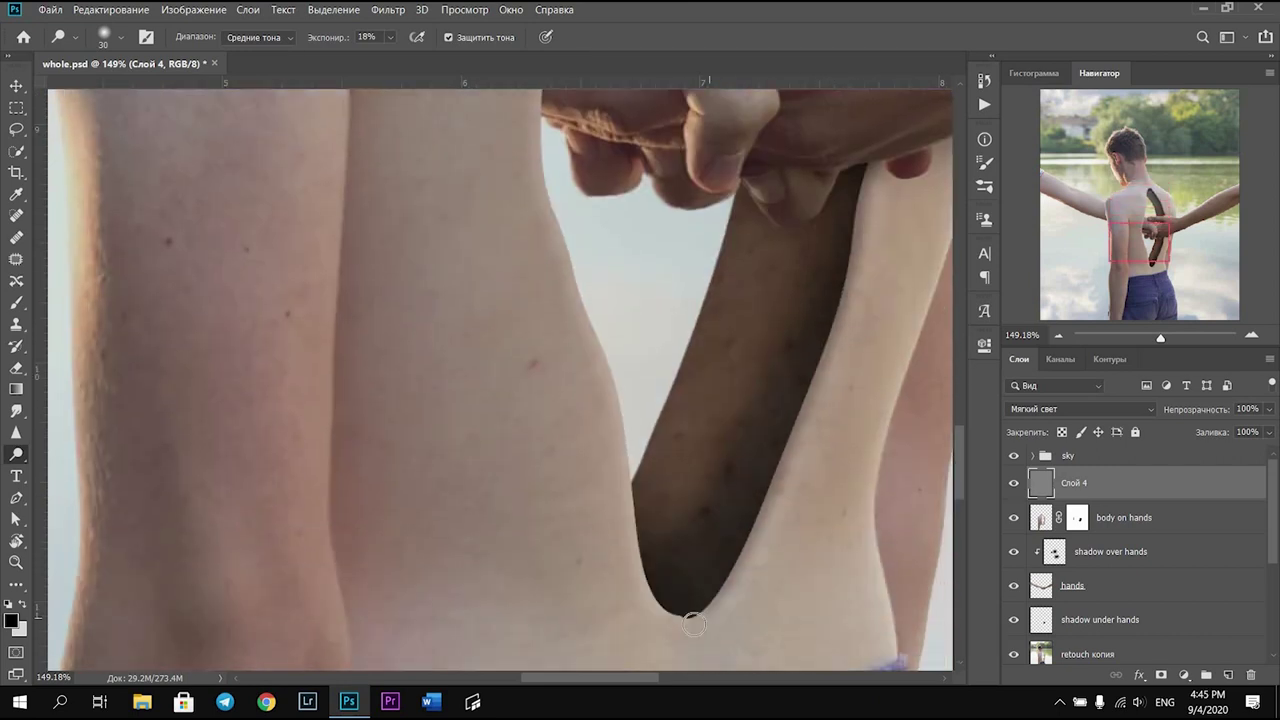
scroll(645, 574, "down", 3)
scroll(743, 403, "up", 2)
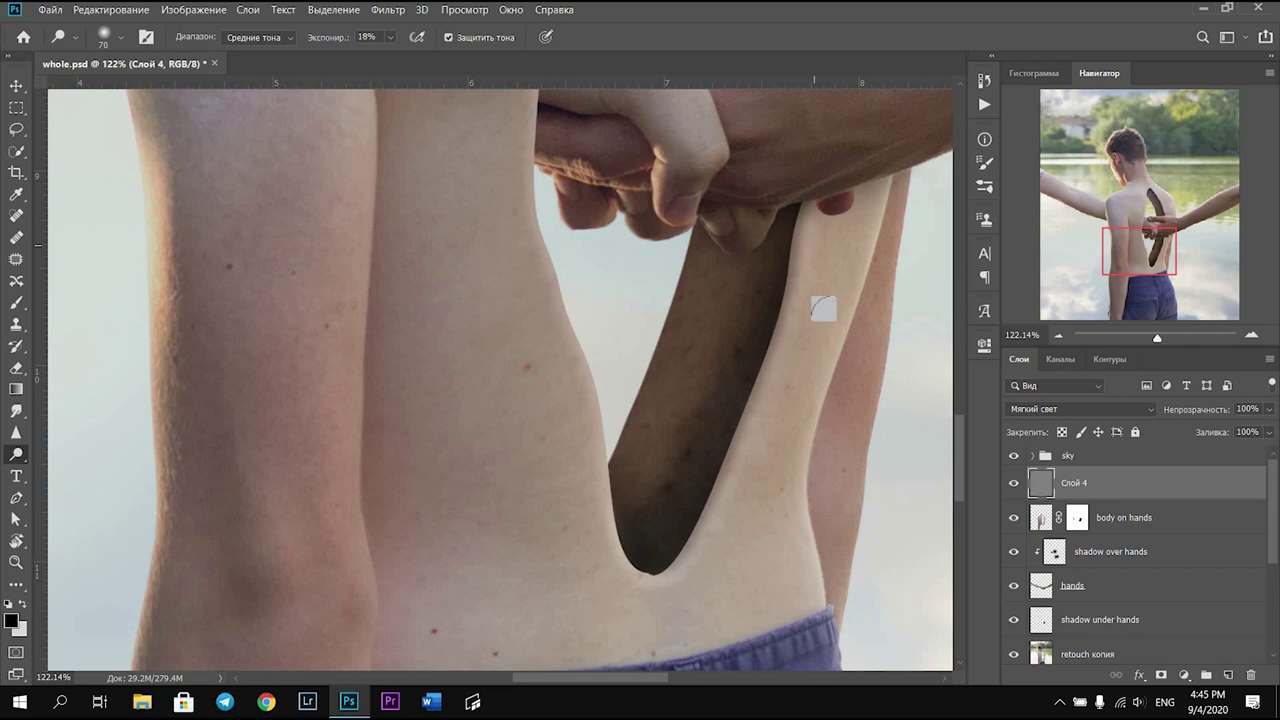
scroll(815, 285, "up", 2)
scroll(797, 233, "up", 2)
scroll(737, 314, "down", 7)
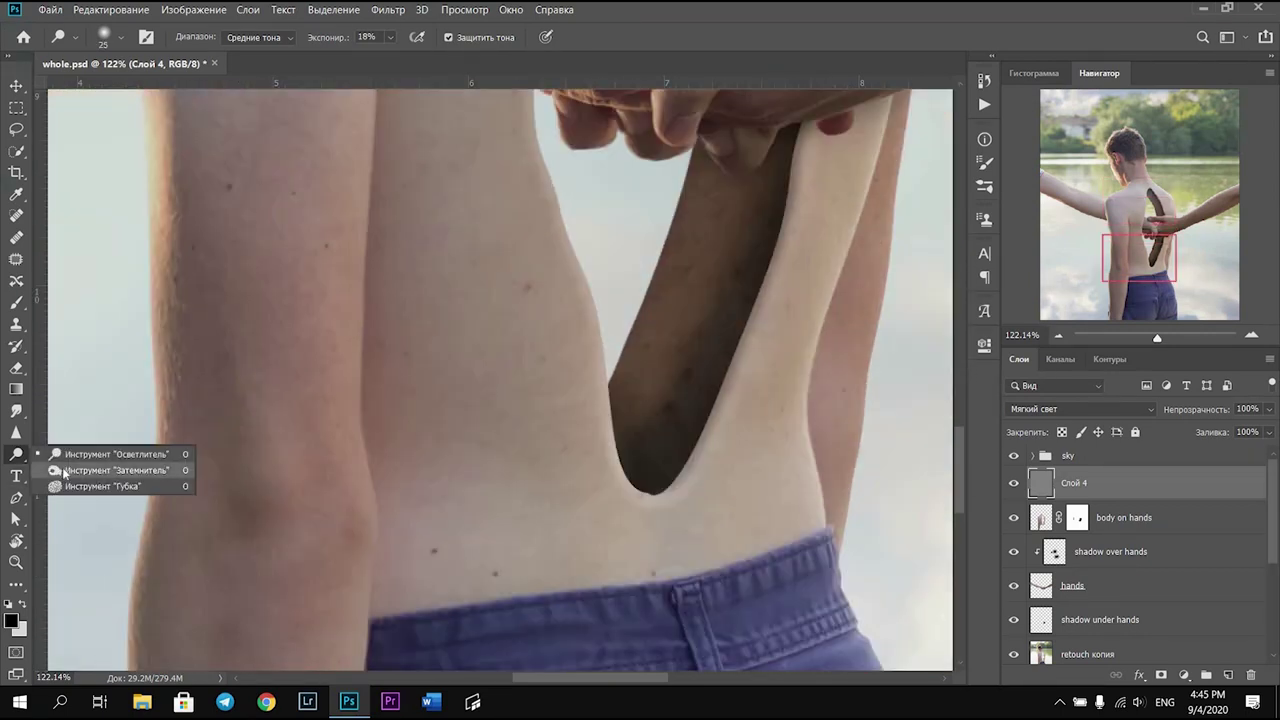
Switch to Burn at 17% exposure and darken along the cut edge
key("shift+o")
key("1")
key("7")
scroll(748, 451, "up", 3)
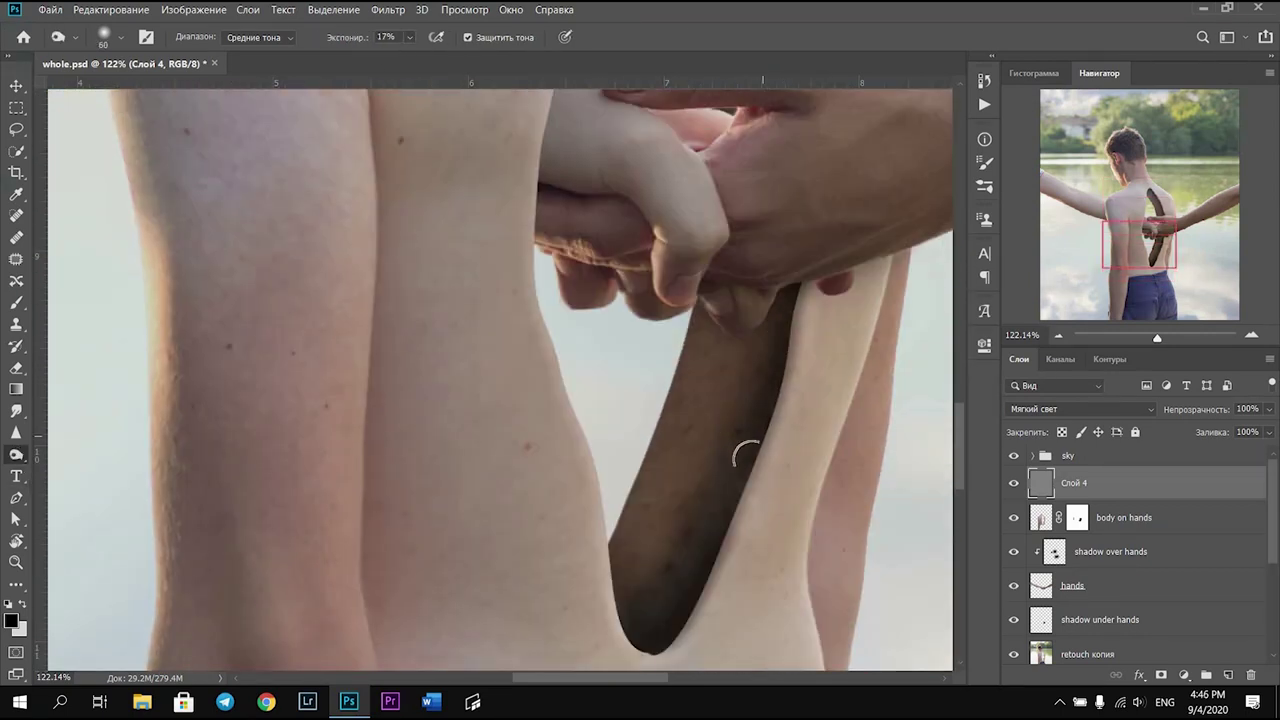
scroll(785, 358, "up", 3)
scroll(785, 358, "up", 3)
scroll(694, 277, "up", 1)
Check Слой 3, then burn the lower back on the gray Слой 4 with a 35 brush
key("ctrl+0")
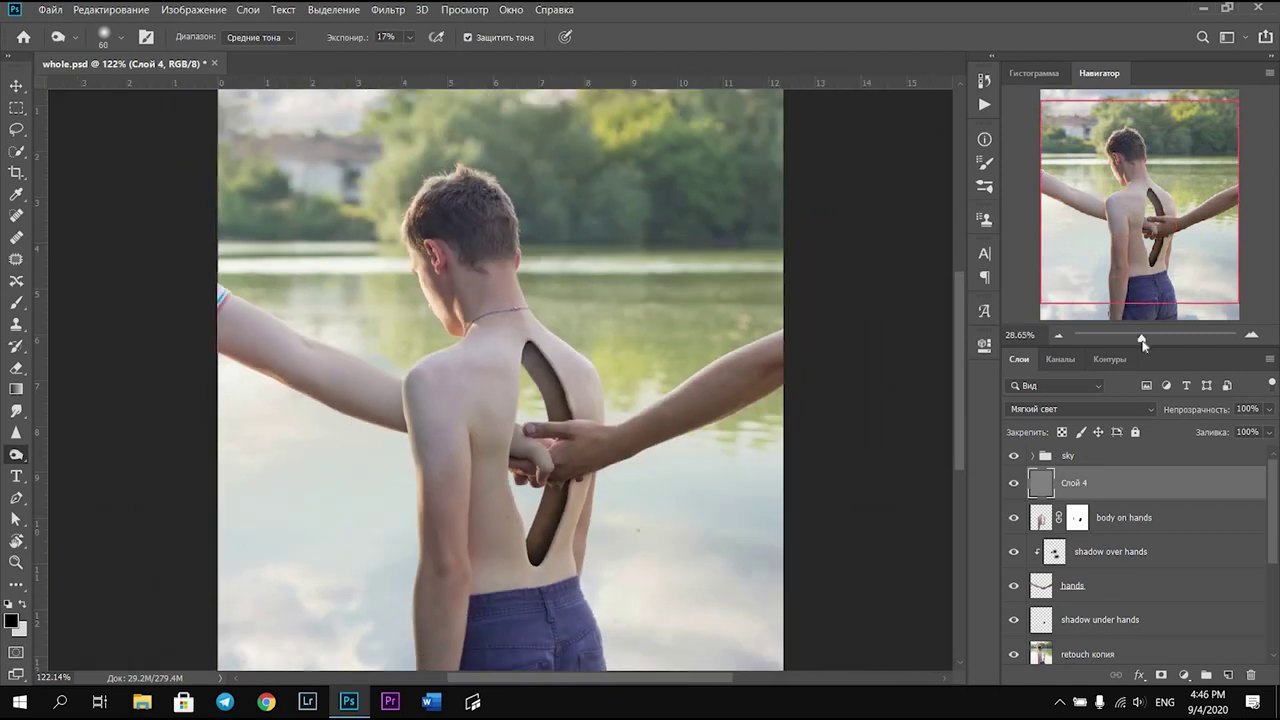
scroll(1085, 522, "down", 3)
left_click(1080, 646)
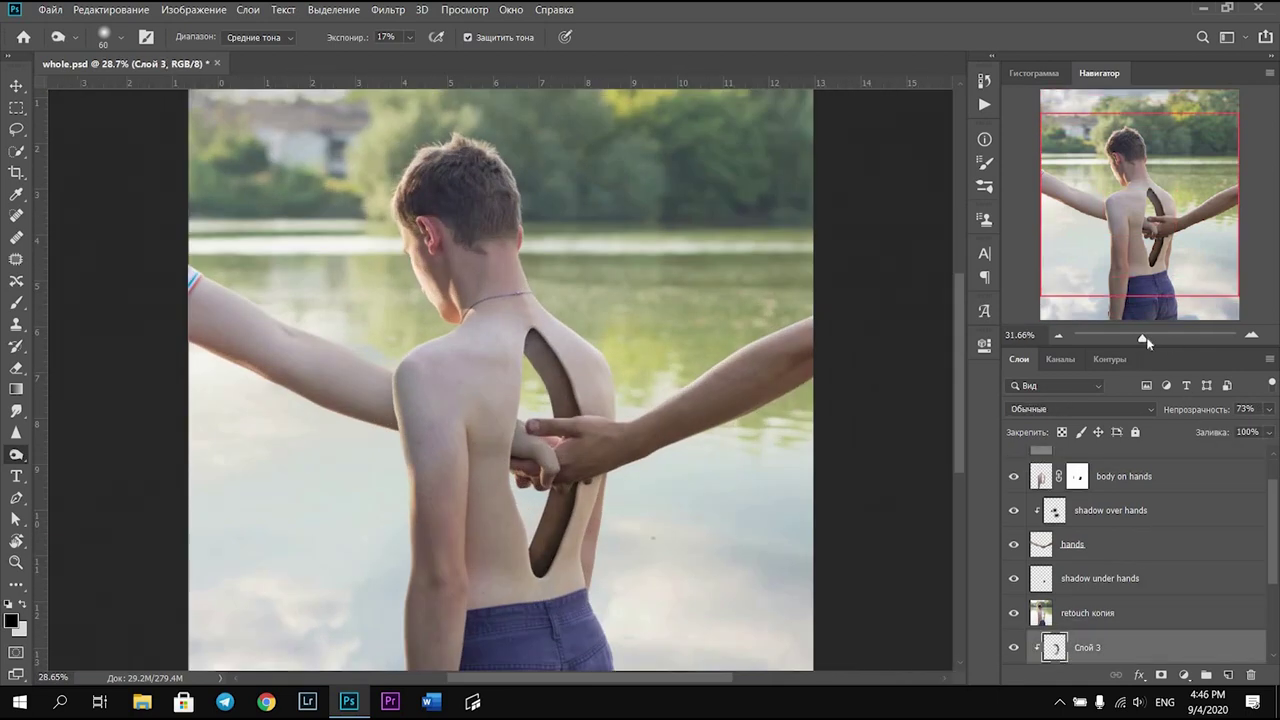
left_click_drag(1140, 337, 1151, 337)
left_click(1075, 483)
scroll(623, 166, "up", 3)
scroll(726, 449, "down", 3)
scroll(654, 457, "down", 3)
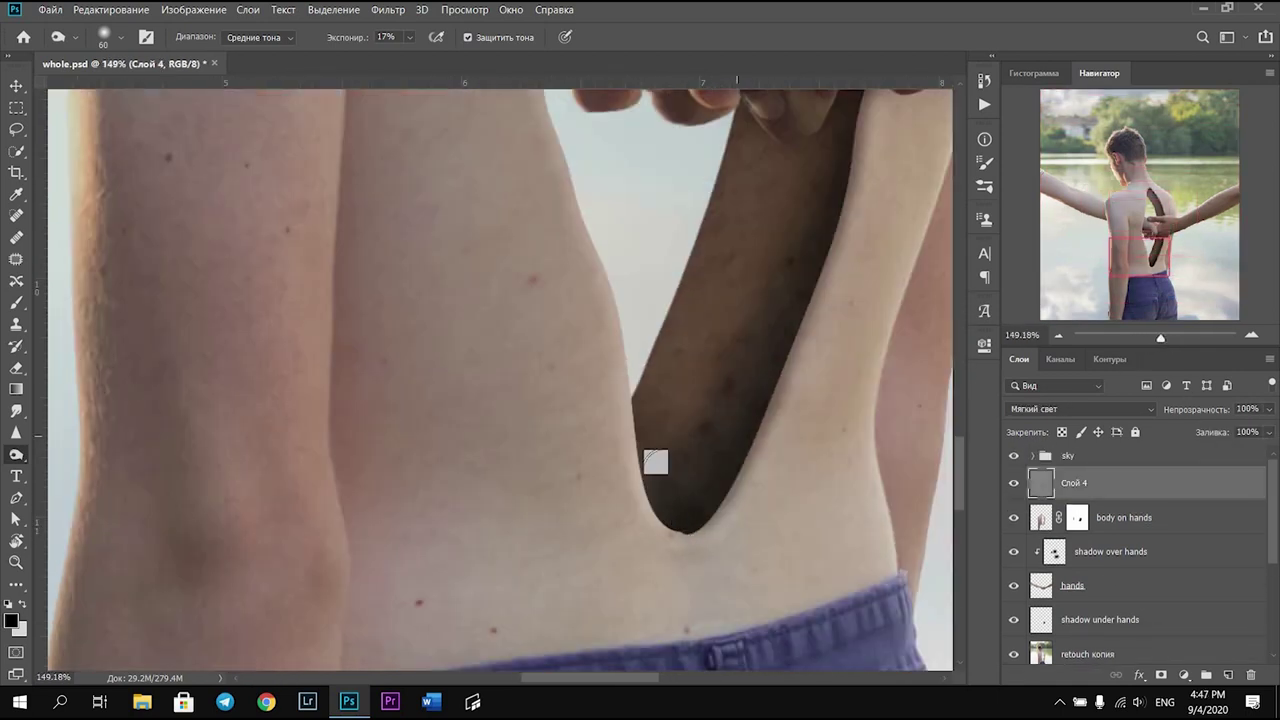
scroll(677, 253, "up", 5)
scroll(677, 253, "down", 2)
scroll(640, 300, "down", 3)
scroll(600, 340, "up", 5)
scroll(600, 340, "down", 2)
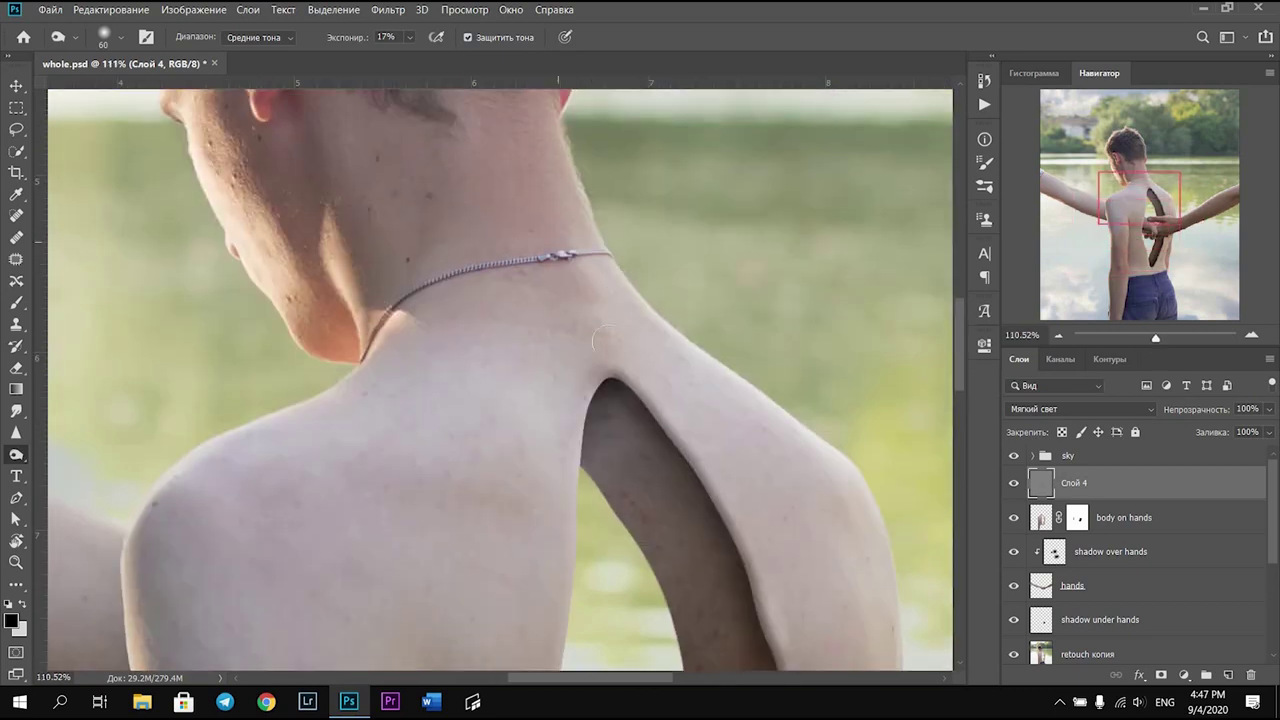
scroll(409, 289, "down", 5)
key("bracketleft")
key("bracketleft")
key("bracketleft")
scroll(375, 570, "down", 3)
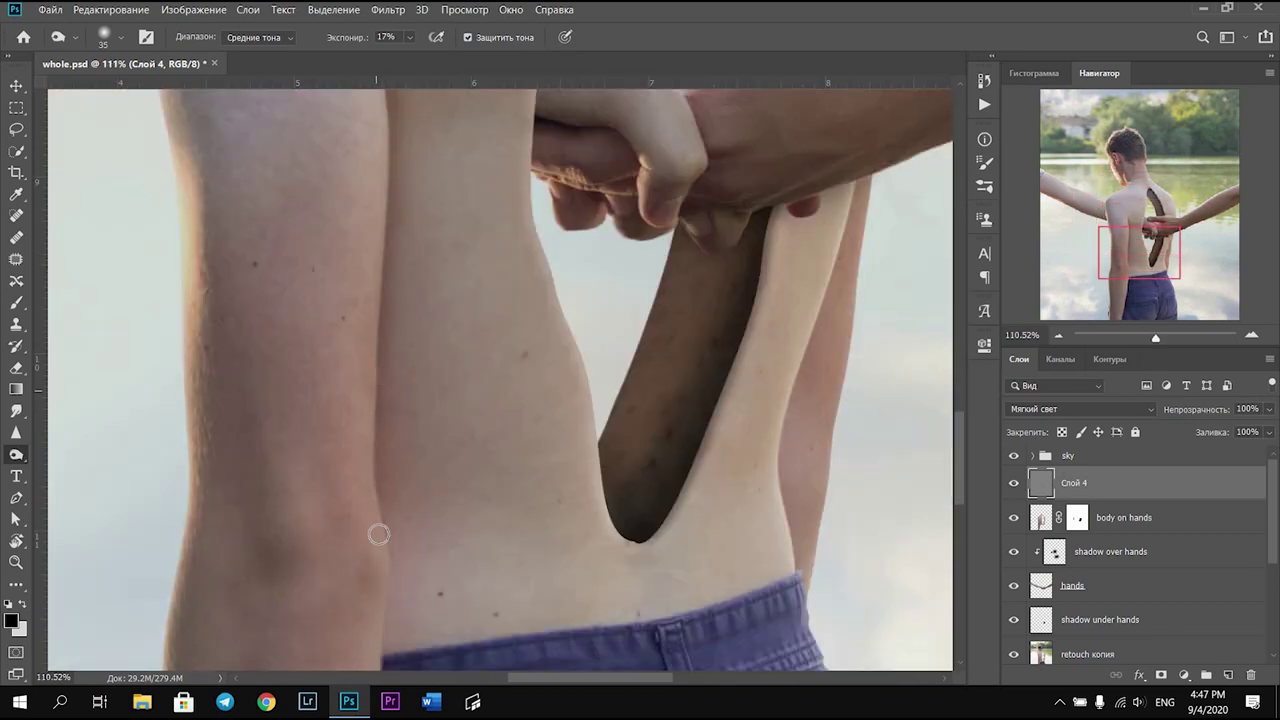
Dodge the shoulders at 100% zoom with a brush reduced to 40
key("ctrl+0")
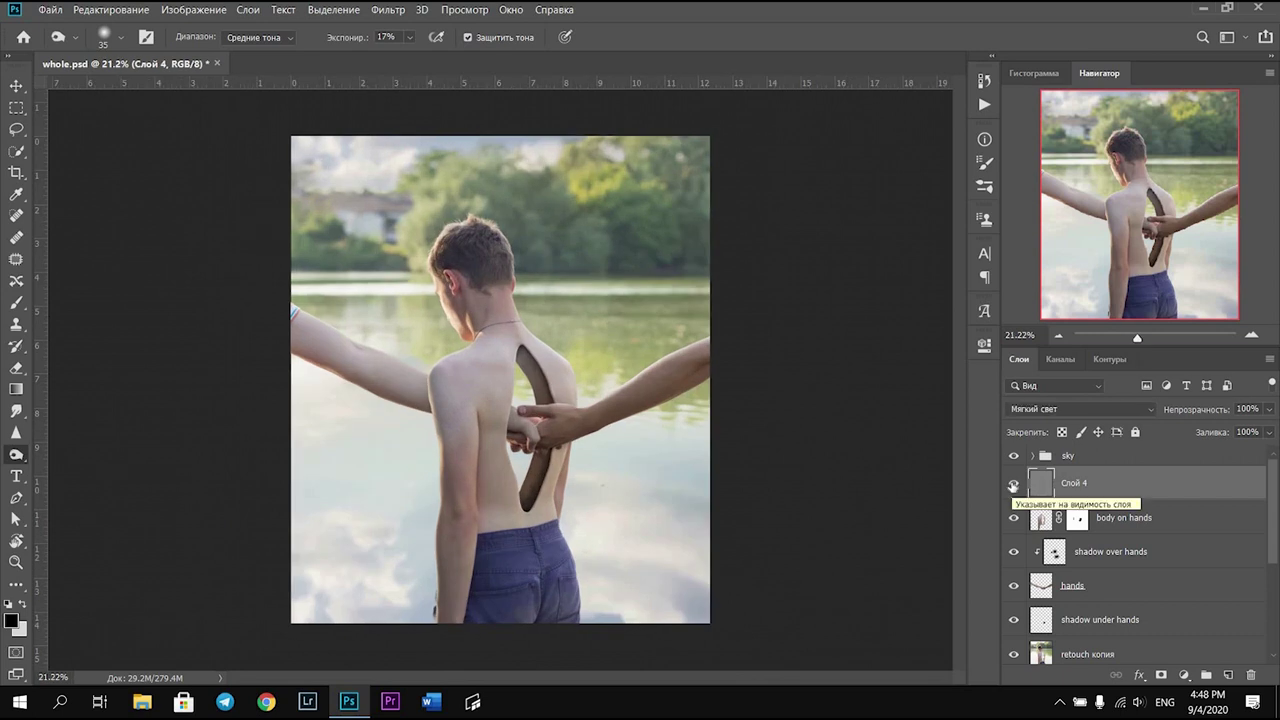
key("ctrl+1")
key("shift+o")
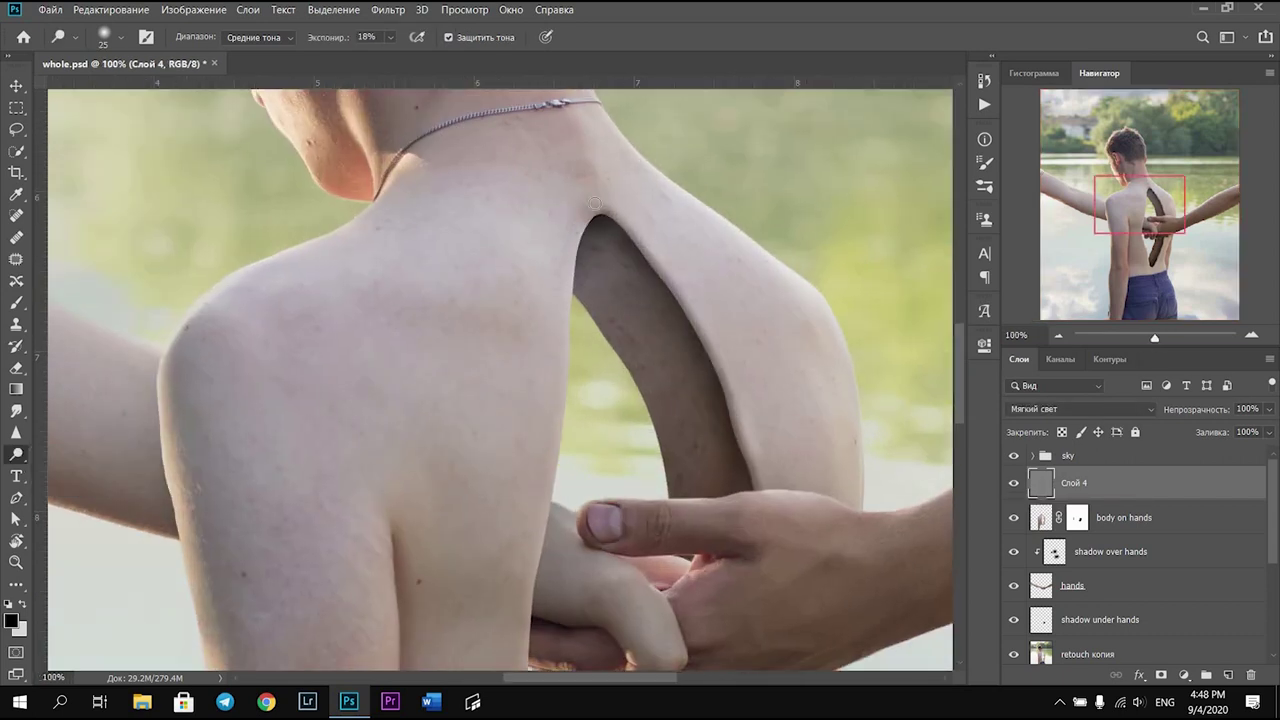
scroll(600, 430, "down", 4)
scroll(394, 457, "down", 2)
scroll(358, 380, "down", 3)
scroll(358, 380, "up", 3)
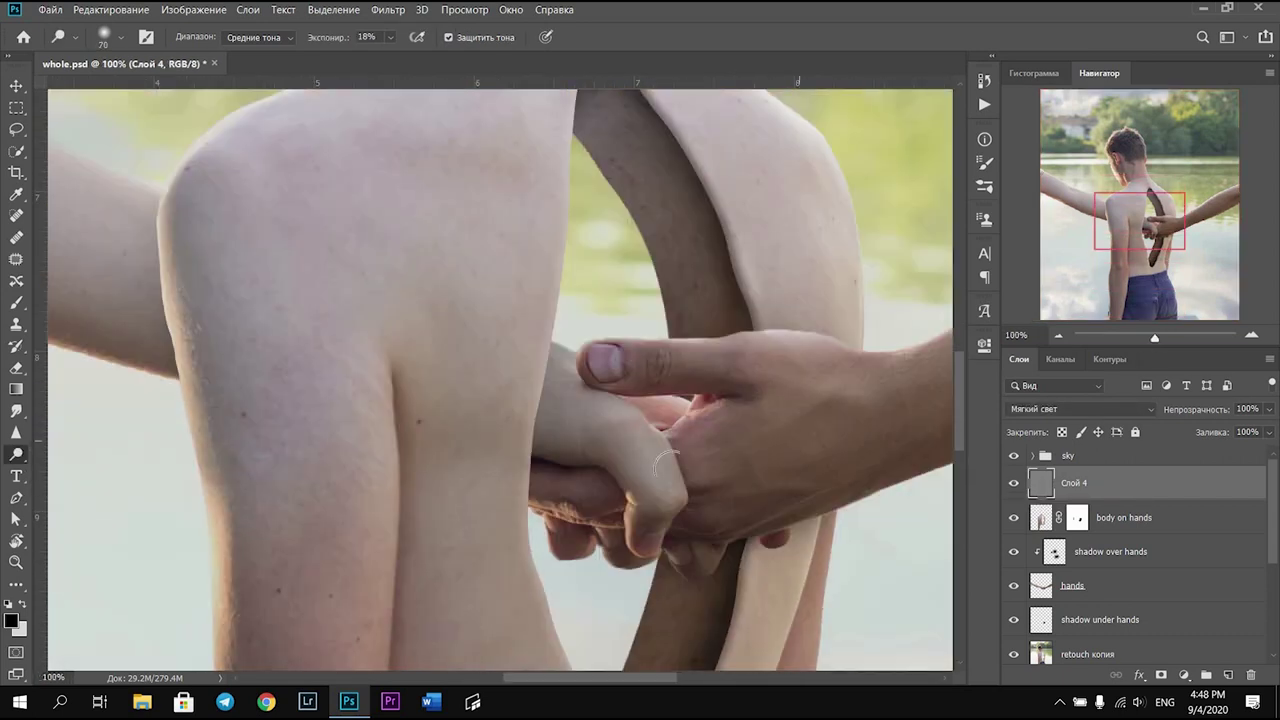
scroll(814, 426, "left", 5)
key("bracketleft")
key("bracketleft")
key("bracketleft")
key("ctrl+0")
Alternate Burn and Dodge on the shoulders, refining the edges with a 10 brush
key("shift+o")
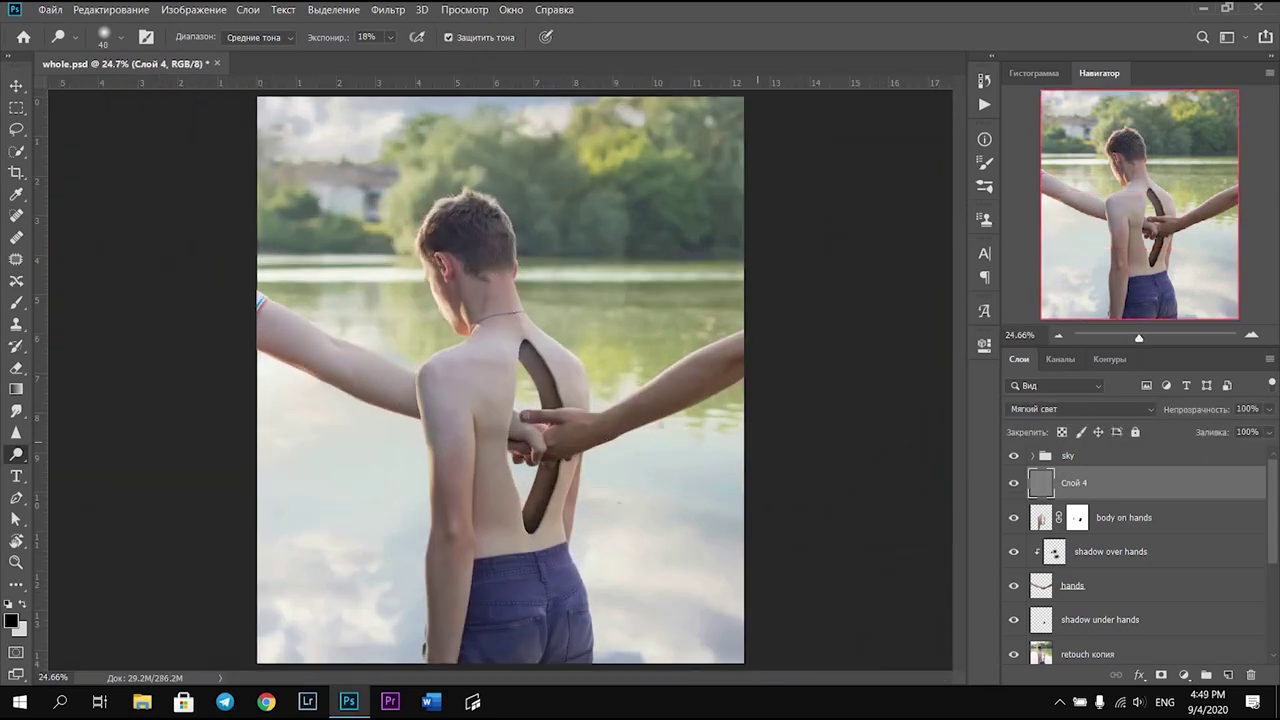
key("ctrl+1")
scroll(500, 400, "down", 4)
scroll(500, 400, "down", 5)
right_click(16, 453)
left_click(110, 447)
scroll(526, 337, "up", 3)
scroll(402, 575, "down", 3)
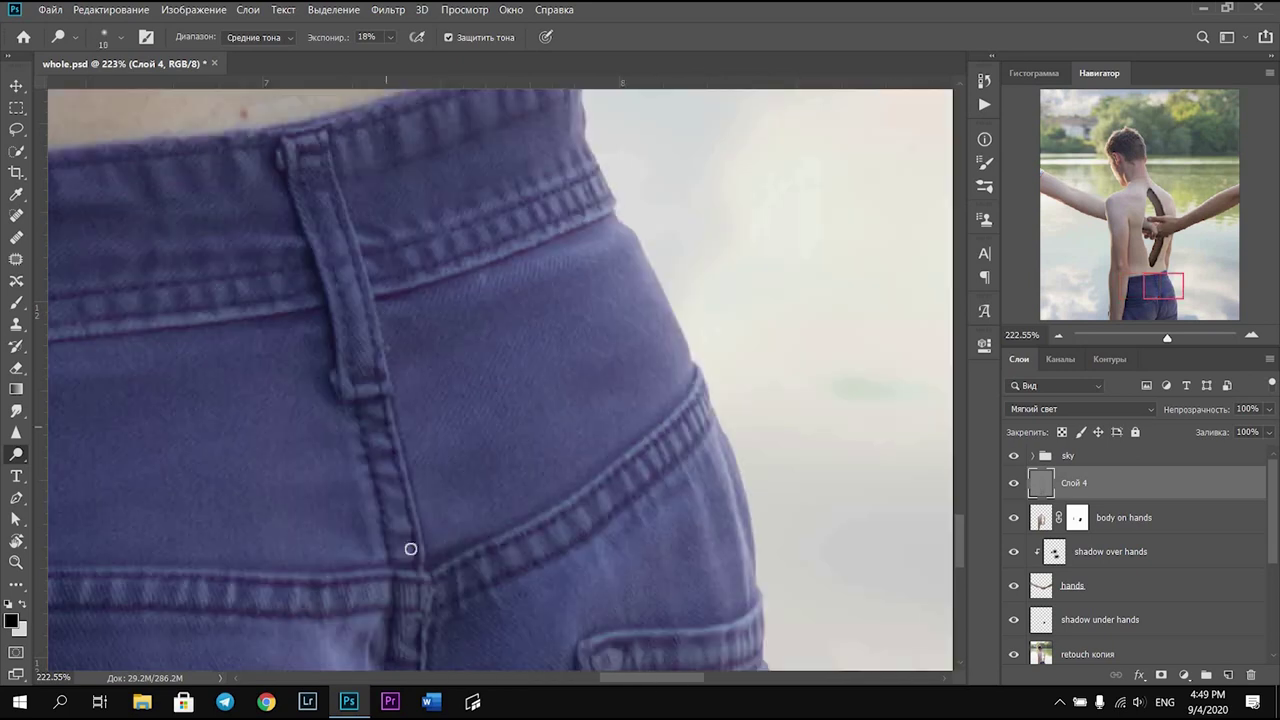
scroll(409, 543, "down", 3)
key("bracketleft")
scroll(486, 454, "down", 3)
scroll(486, 454, "up", 3)
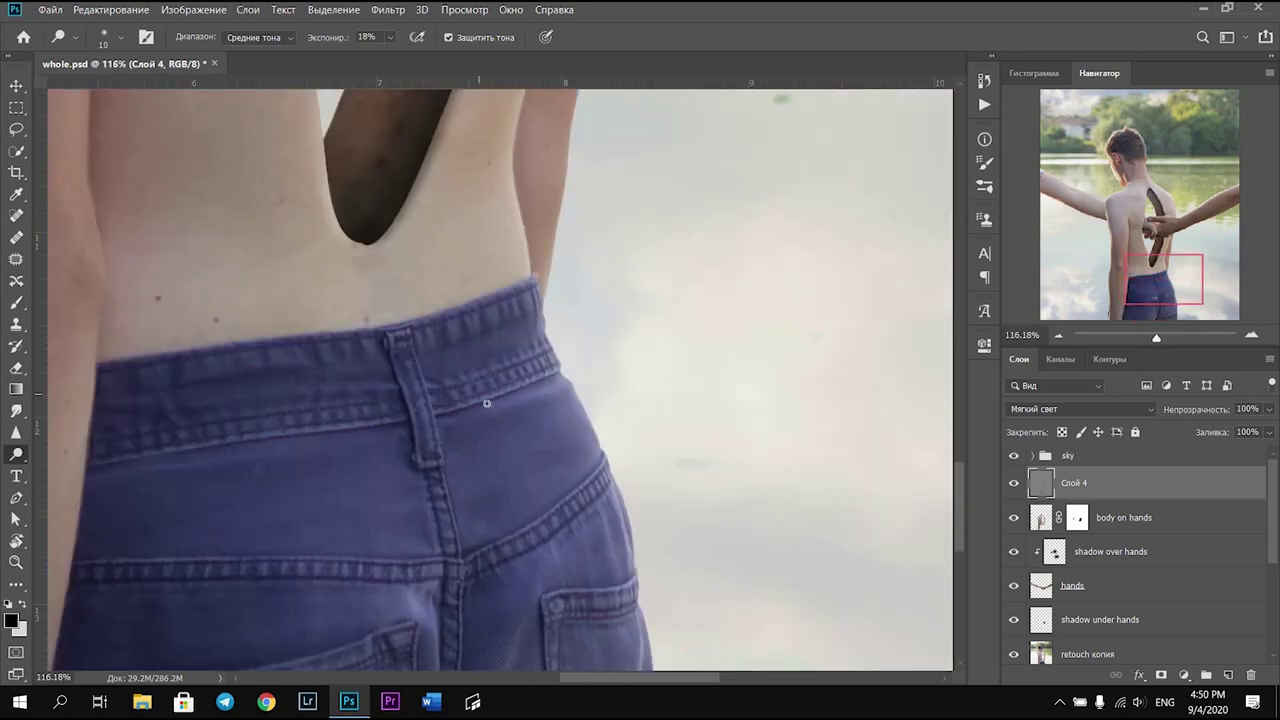
scroll(354, 382, "down", 5)
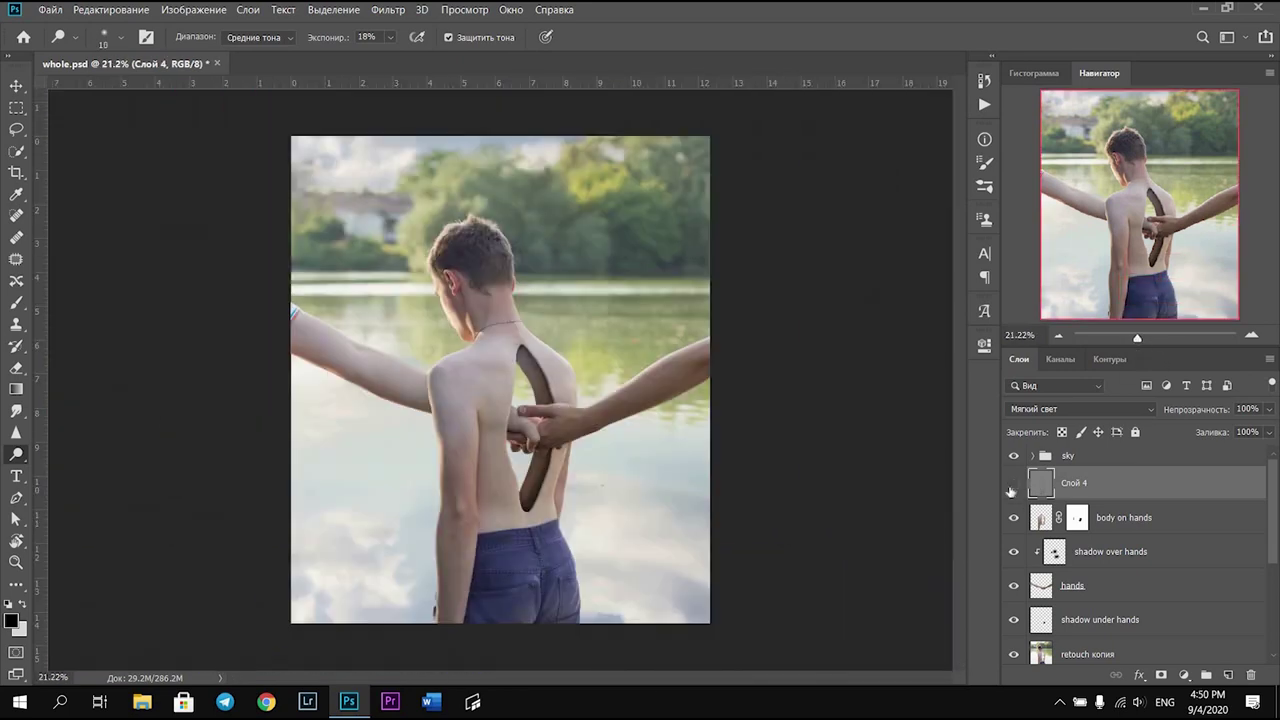
scroll(400, 300, "up", 3)
Add a new layer in Цветность (Color) blend mode with a 200 brush
scroll(400, 400, "down", 3)
left_click(1228, 675)
left_click(16, 302)
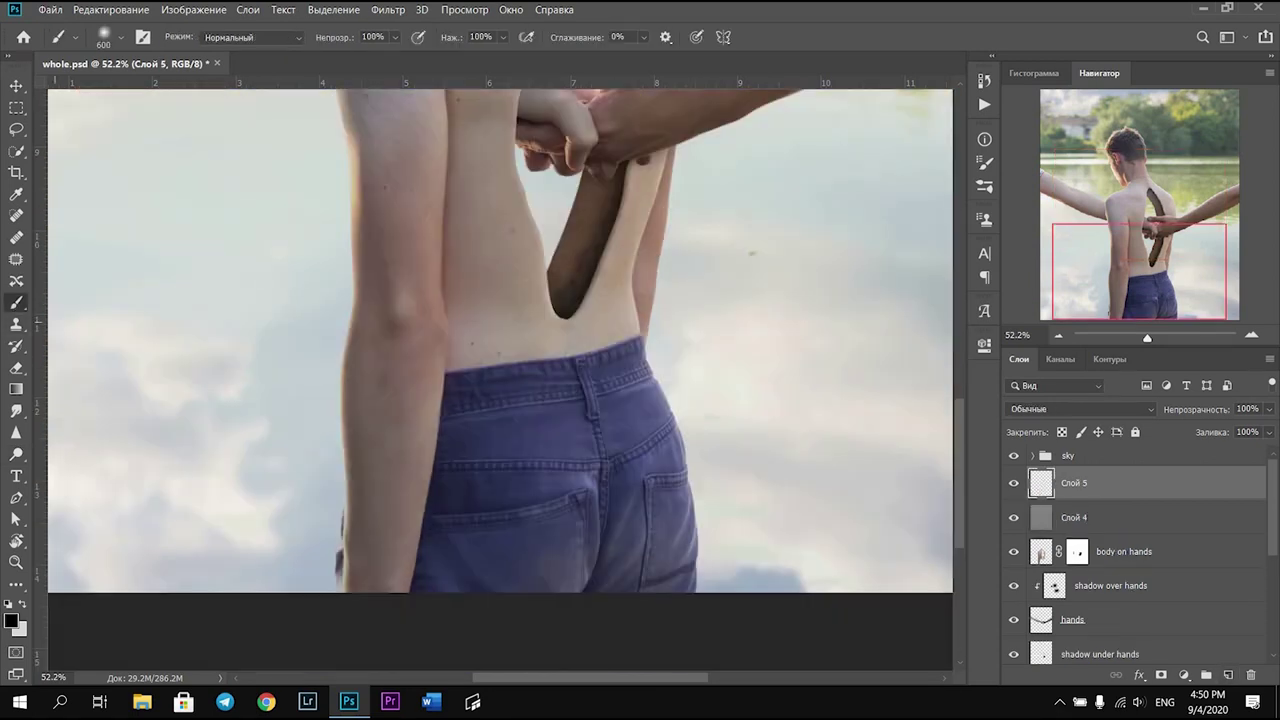
left_click(1060, 409)
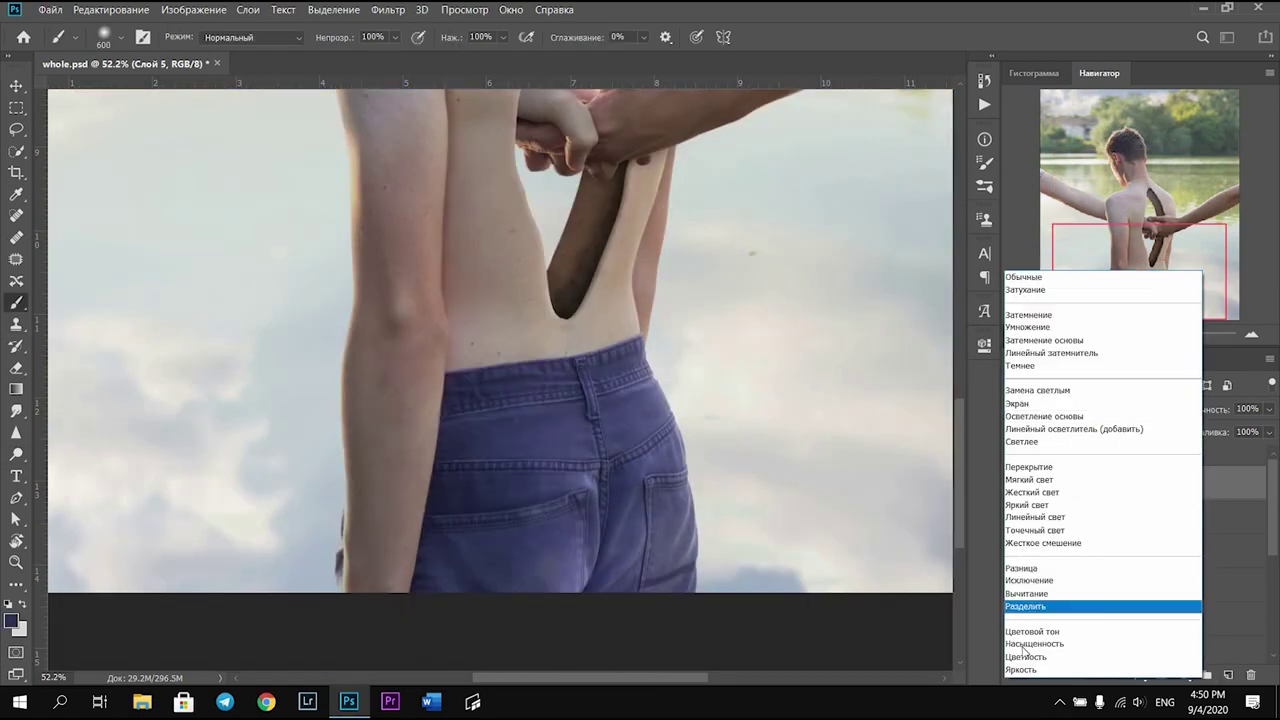
left_click(1030, 657)
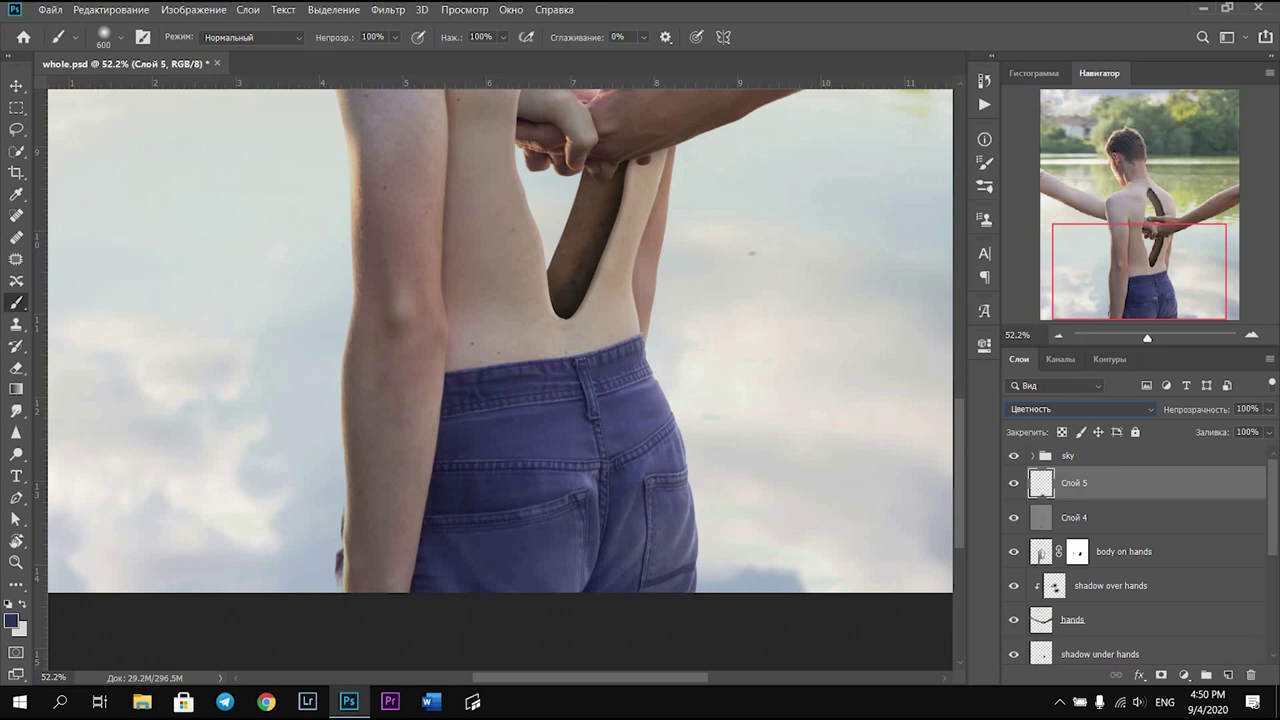
key("bracketleft")
key("bracketleft")
Select the sky group through all edit layers and group them into Группа 1
left_click_drag(1147, 337, 1138, 341)
left_click(1069, 456)
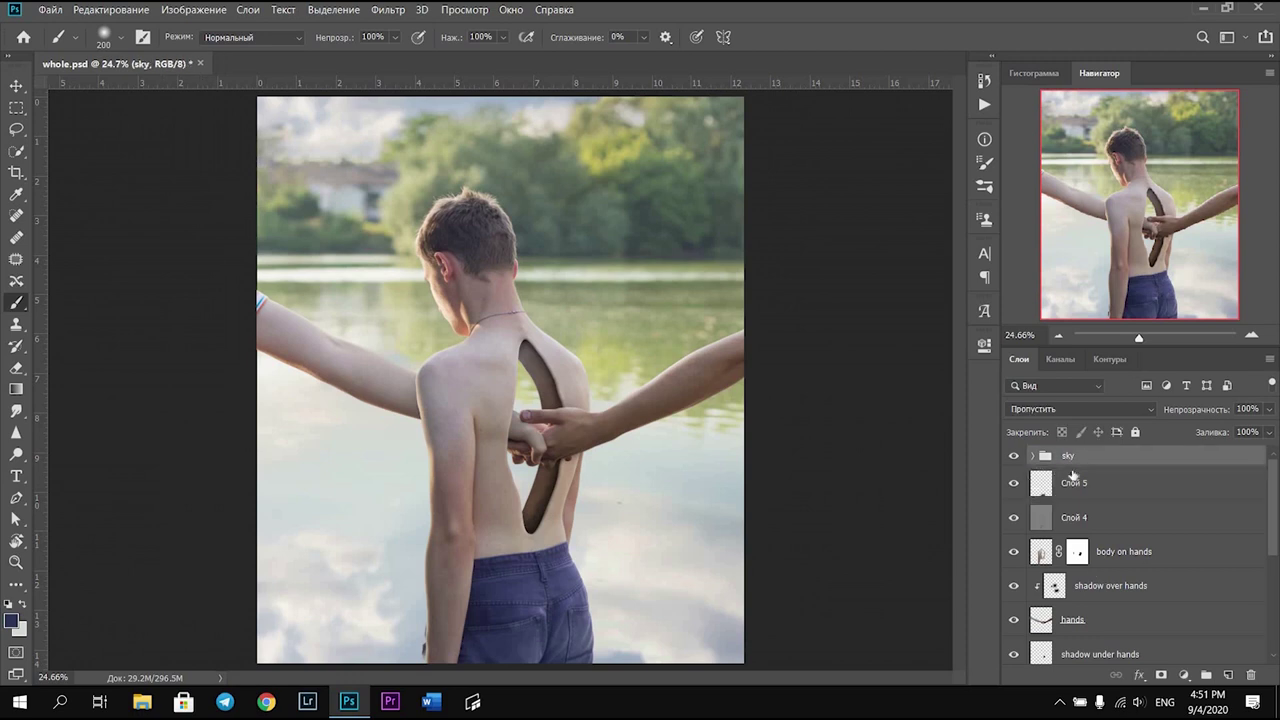
scroll(1100, 550, "down", 5)
left_click(1100, 610, "shift")
key("ctrl+g")
Toggle Группа 1's visibility repeatedly to compare against the original photo, leaving it shown
left_click(1013, 456)
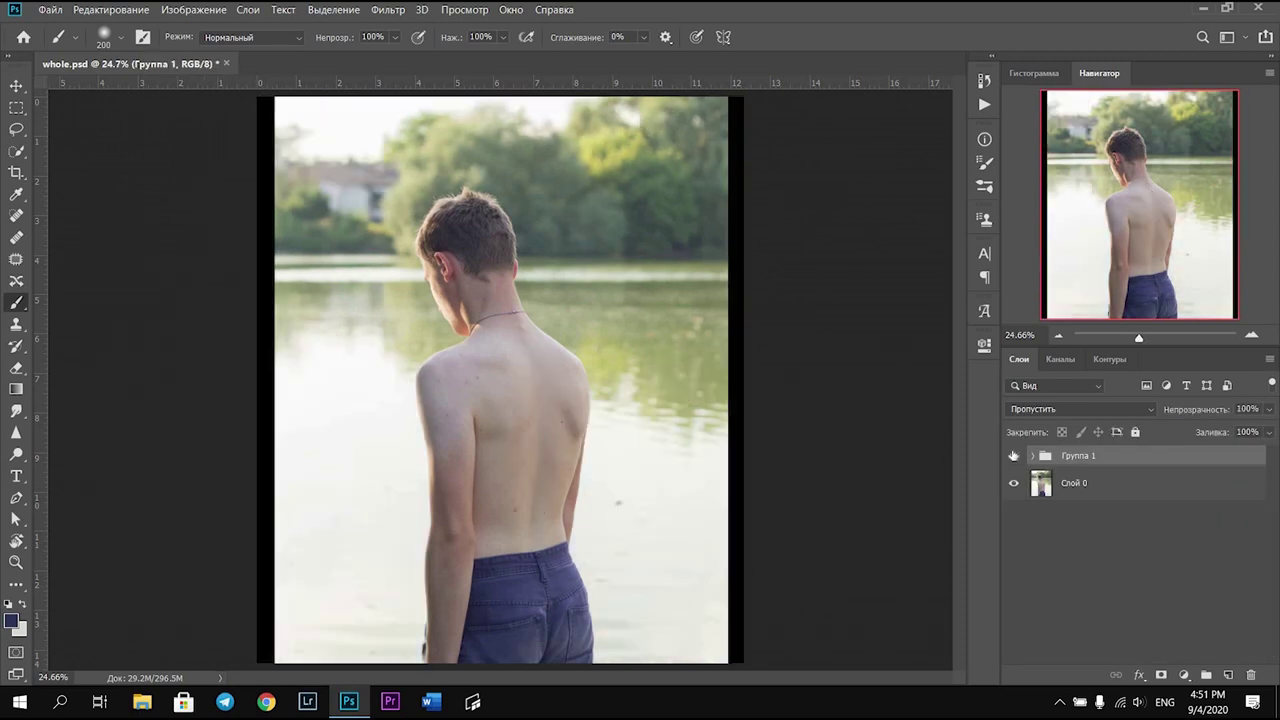
left_click(1013, 456)
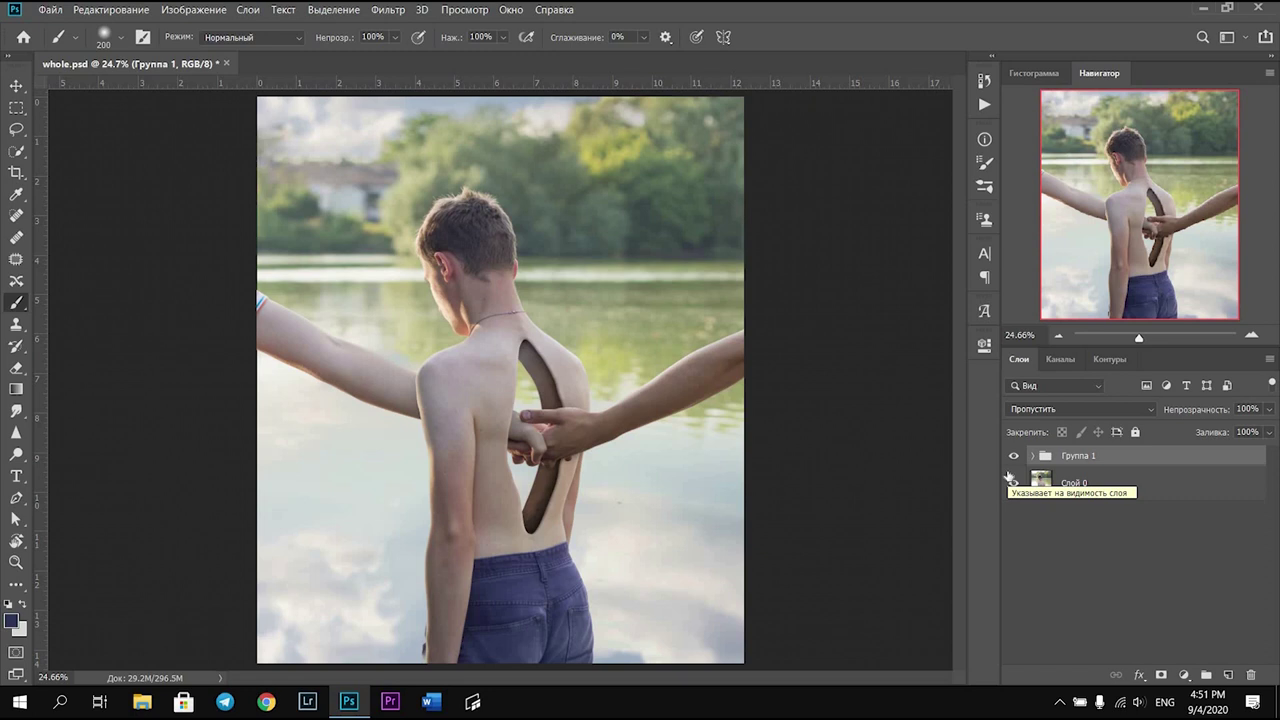
left_click(1013, 456)
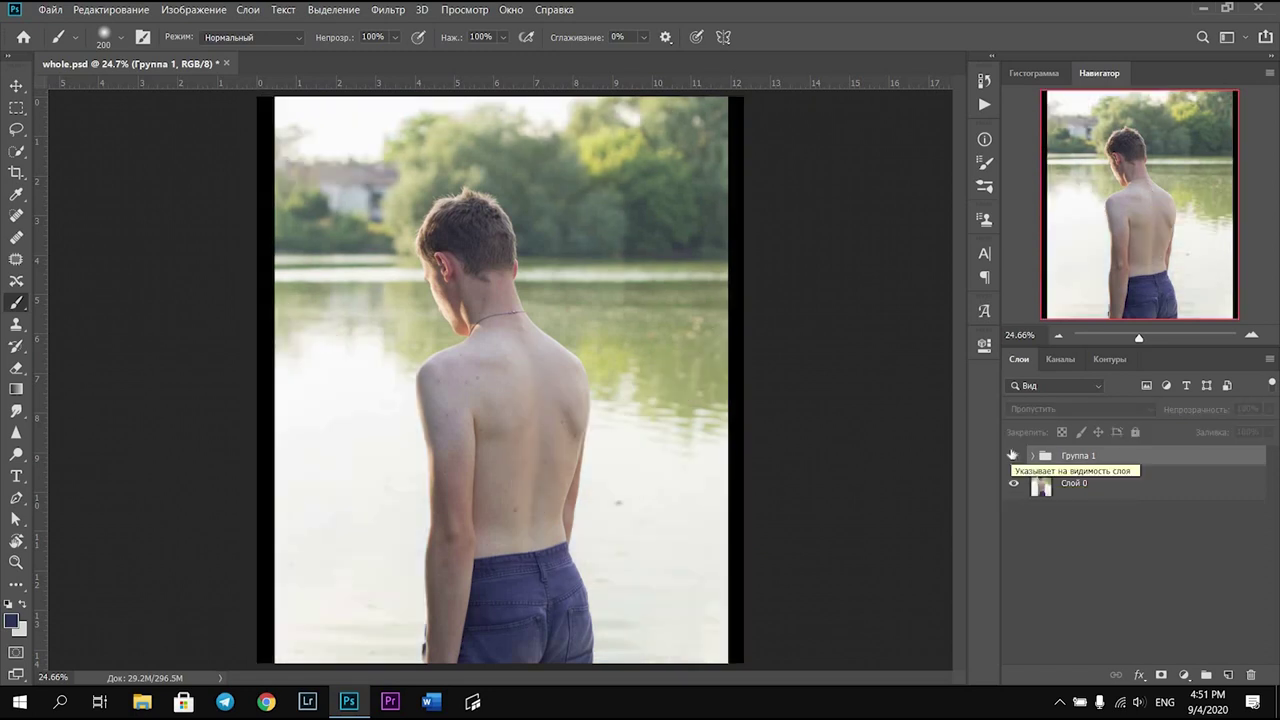
left_click(1013, 456)
left_click(1013, 456)
left_click(1013, 456)
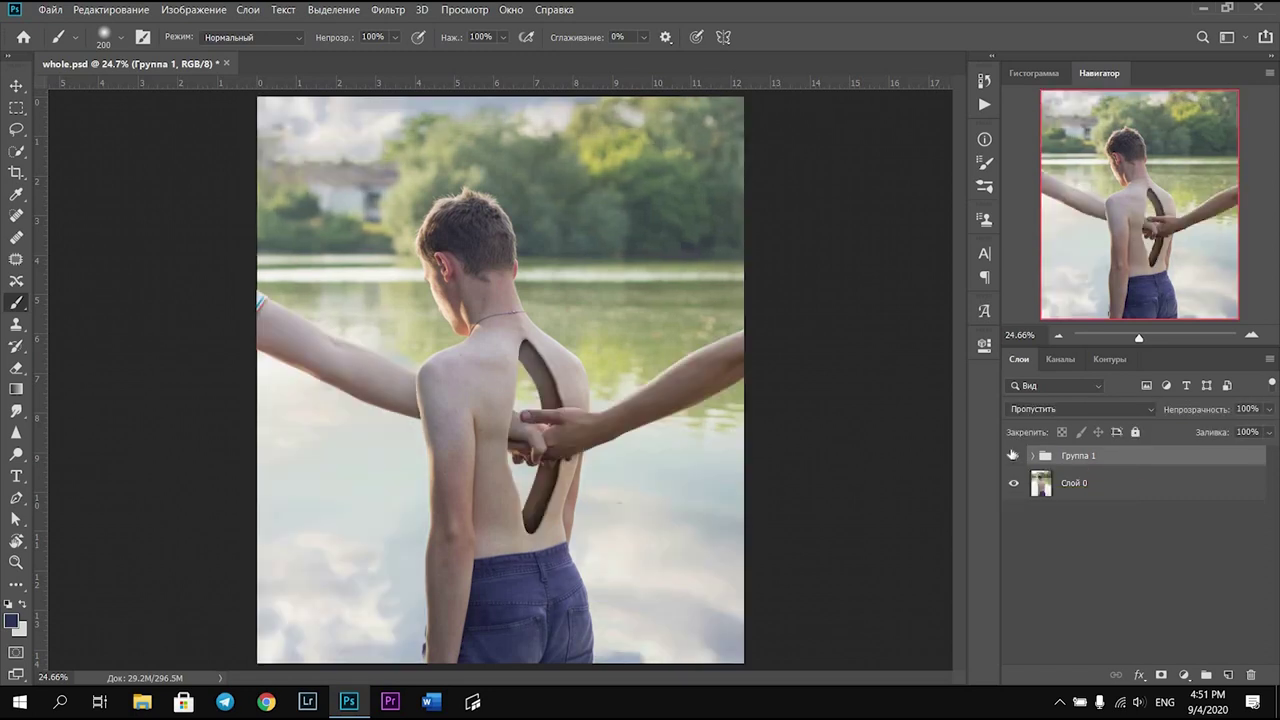
left_click(1013, 456)
left_click(1013, 456)
left_click(1014, 456)
left_click_drag(1137, 341, 1139, 341)
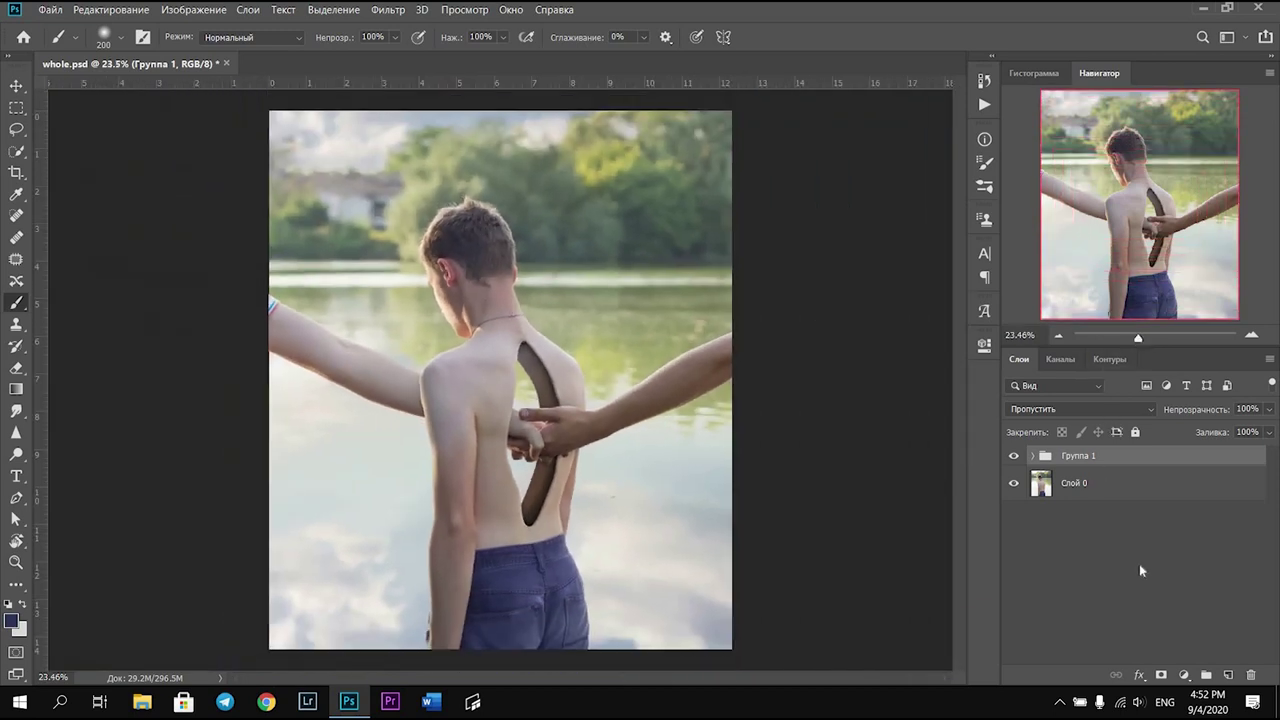
Add a Selective Color adjustment that removes cyan from Yellows and pushes the foliage orange
left_click(1183, 676)
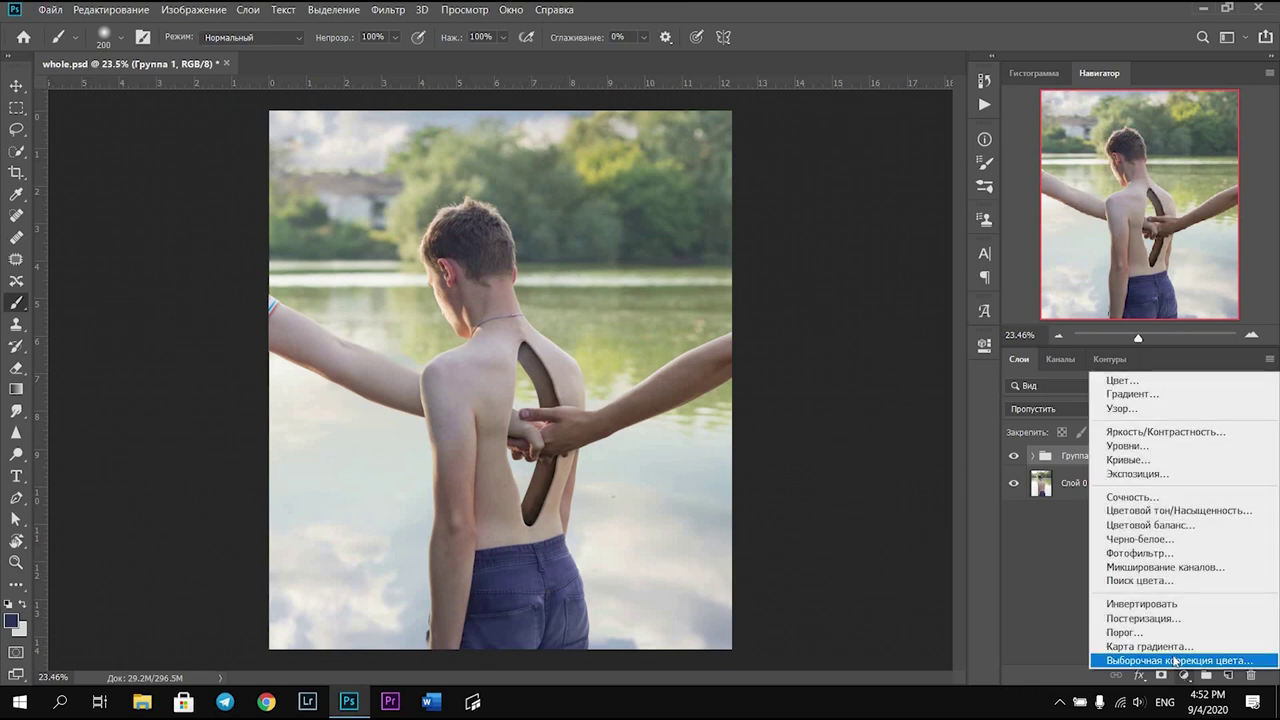
left_click(1176, 661)
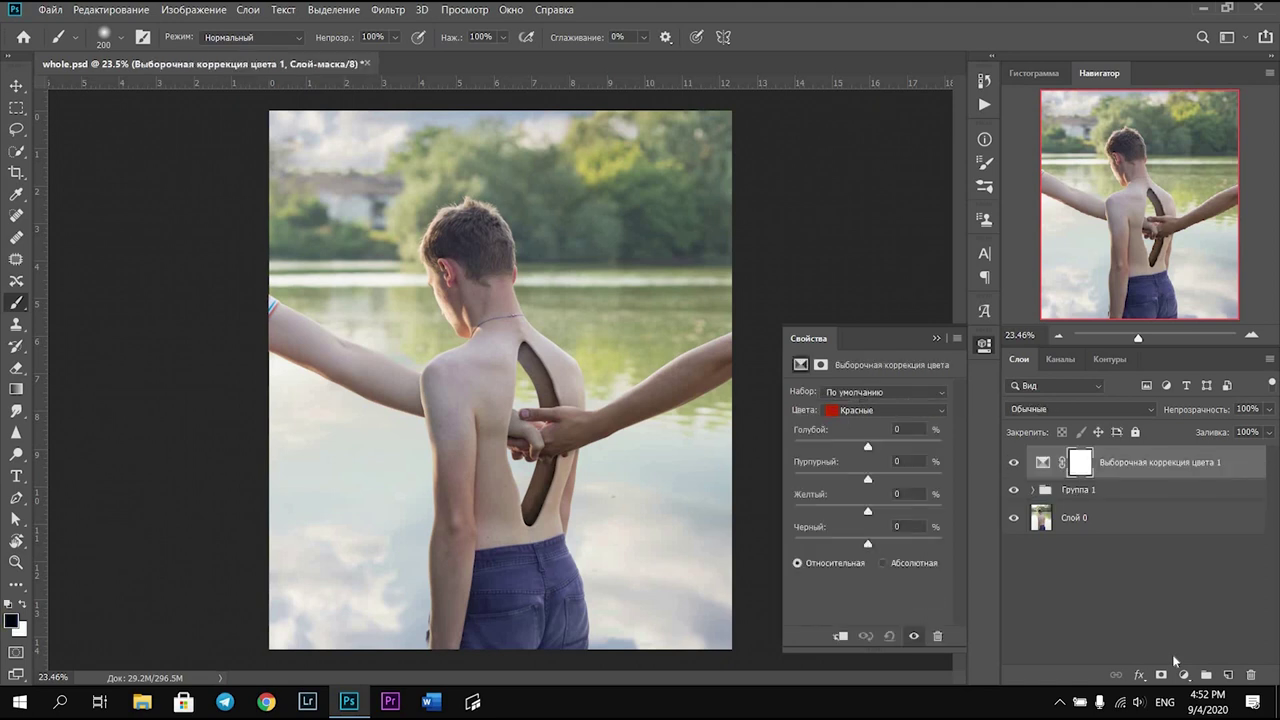
left_click(885, 410)
left_click(860, 425)
left_click_drag(867, 446, 792, 446)
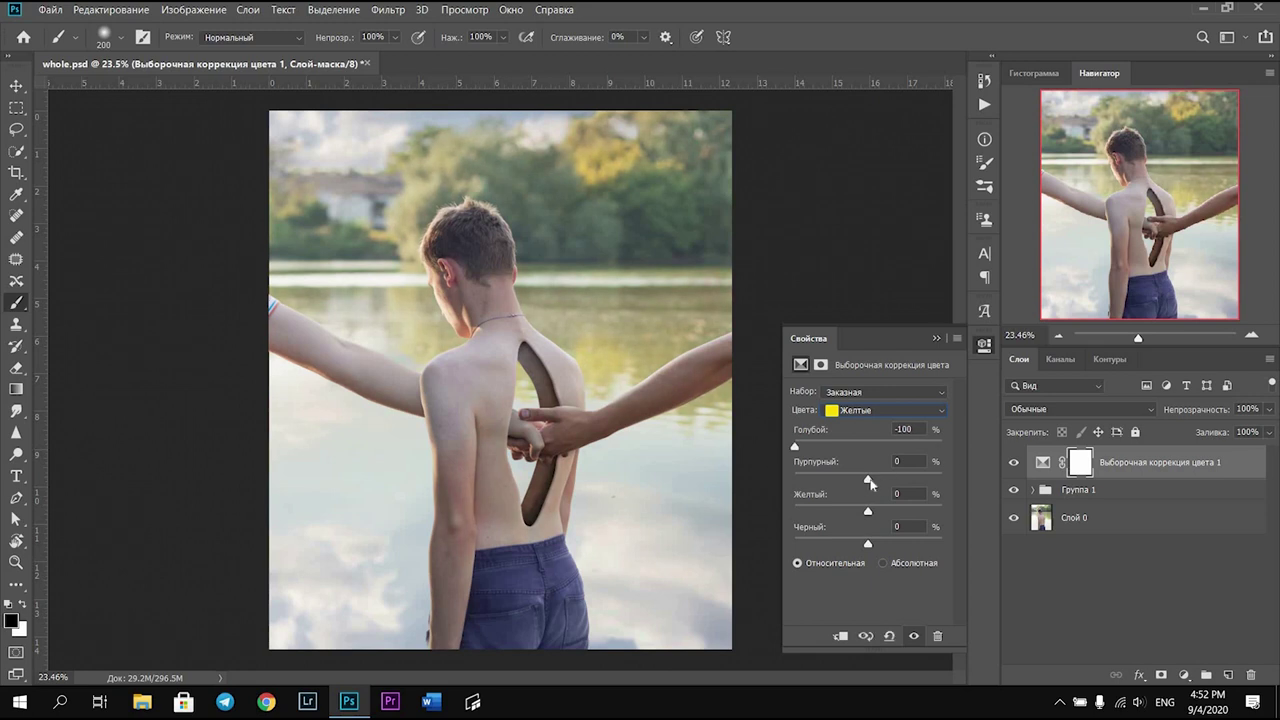
left_click_drag(867, 480, 950, 484)
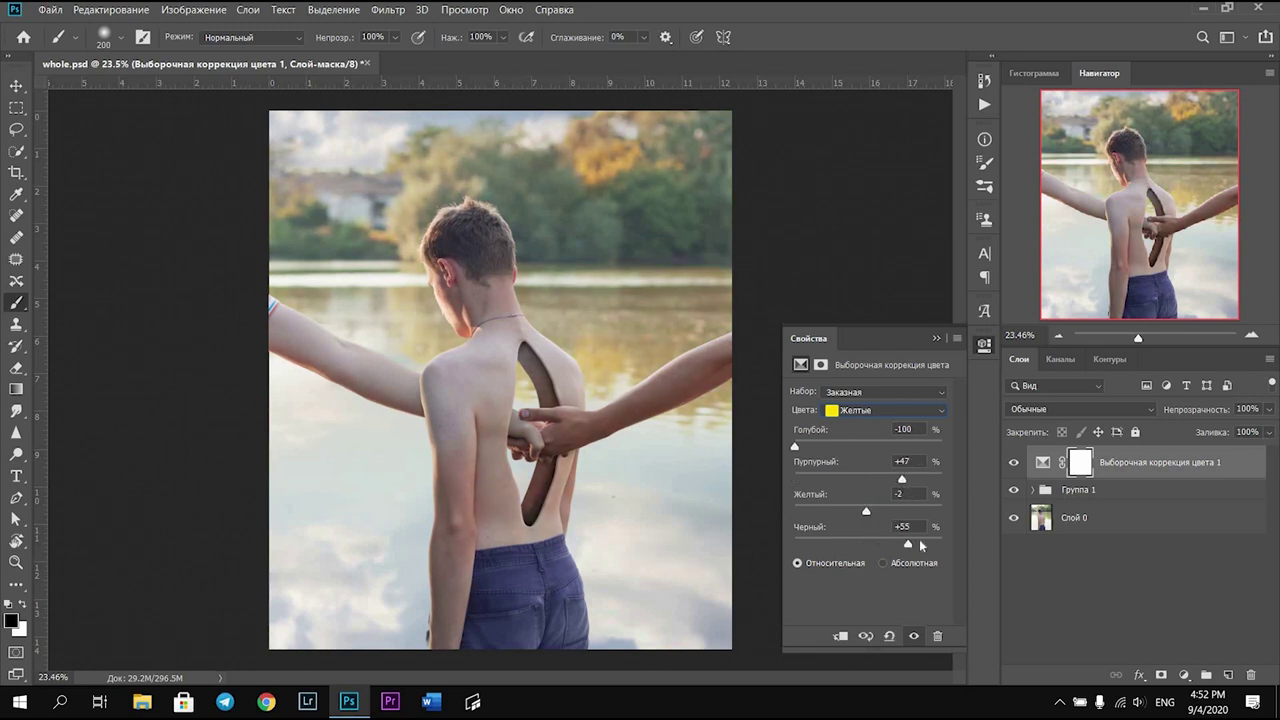
Shift the magenta balance of the Greens, then move to the Cyans range
left_click(885, 410)
left_click(878, 428)
left_click_drag(793, 483, 870, 485)
left_click(930, 410)
left_click(910, 458)
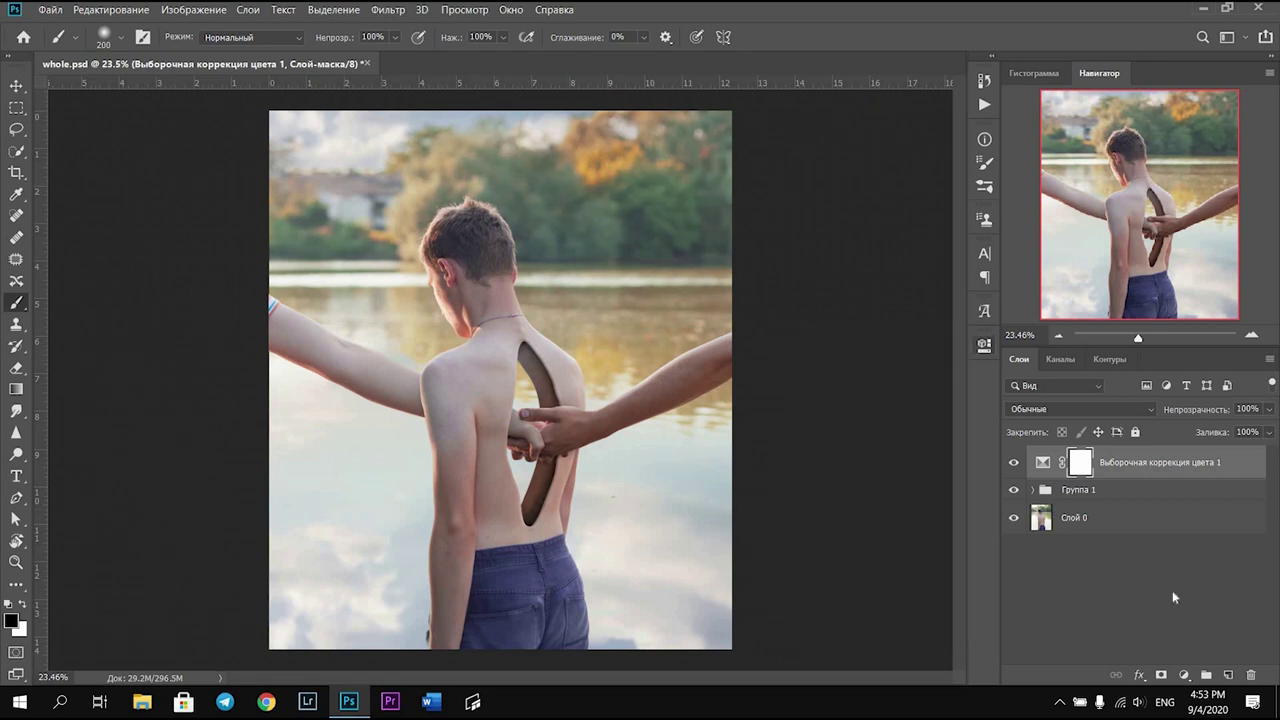
Add magenta to the Yellows and warm the Blues with magenta, yellow and black
left_click(885, 410)
left_click(870, 426)
mouse_move(862, 466)
left_mouse_down()
mouse_move(883, 490)
mouse_move(876, 515)
left_mouse_up()
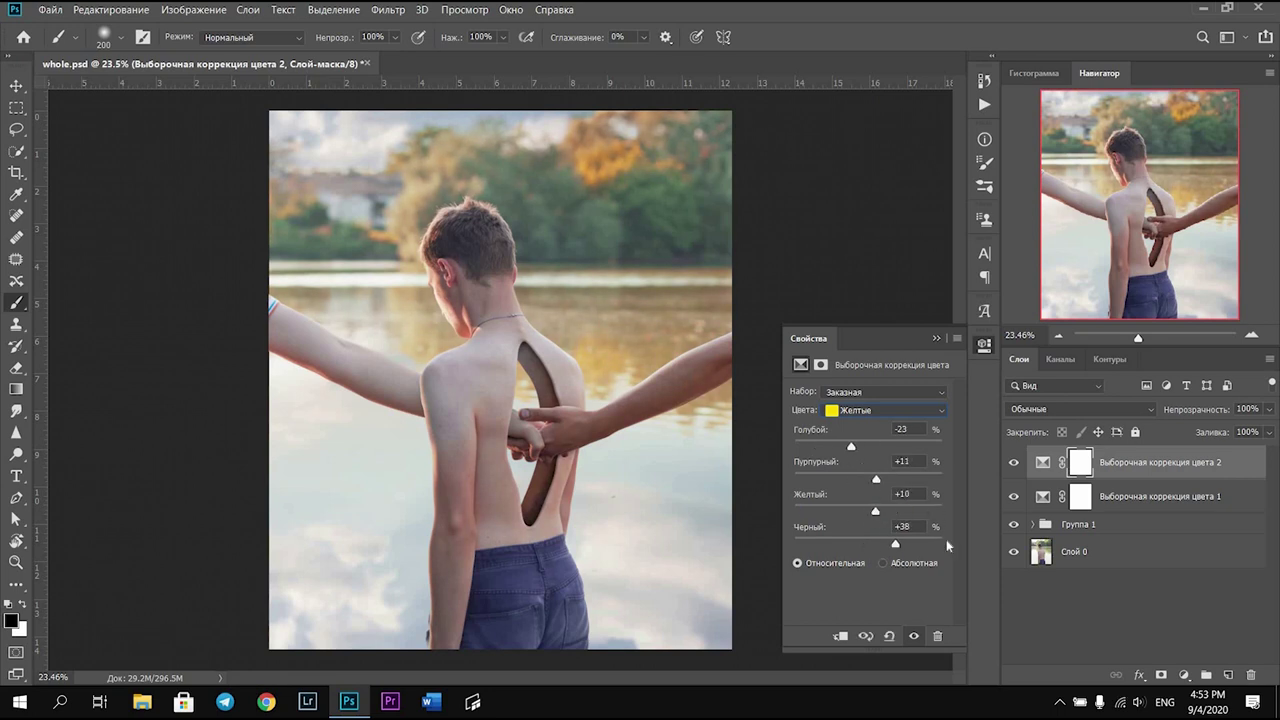
left_click(885, 410)
left_click(868, 475)
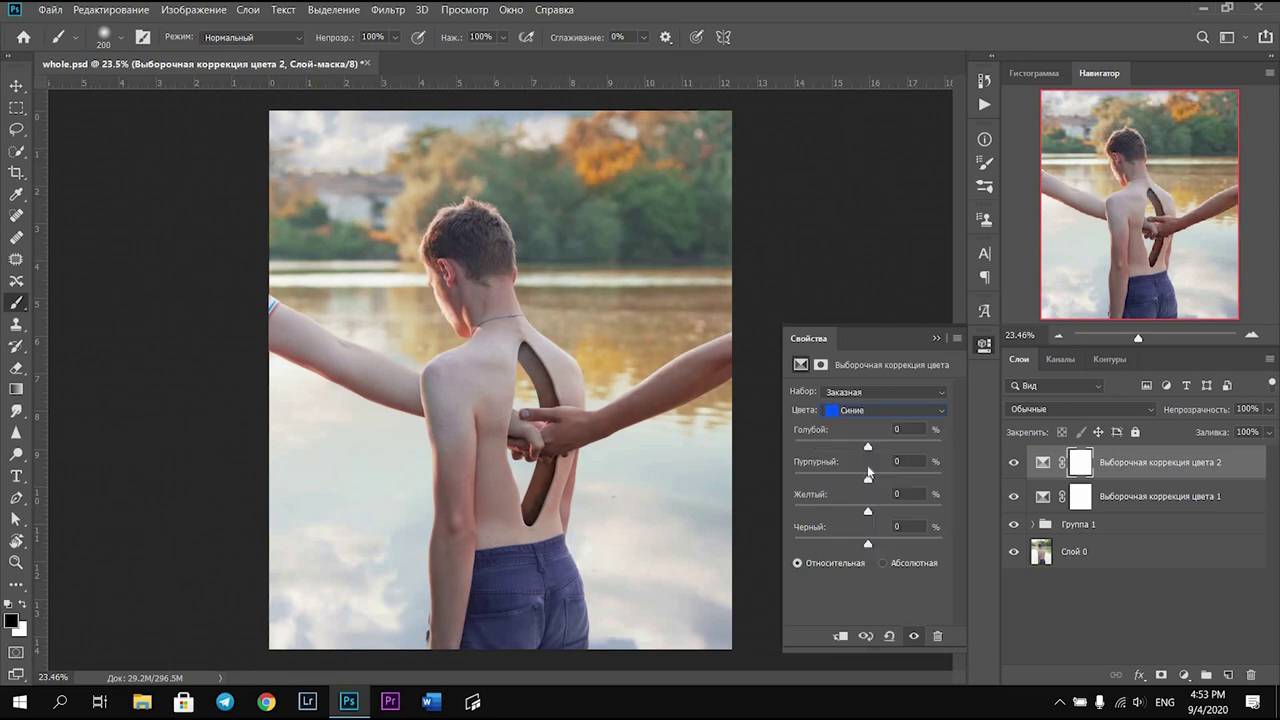
mouse_move(868, 478)
left_mouse_down()
mouse_move(881, 478)
mouse_move(890, 512)
mouse_move(877, 512)
left_mouse_up()
left_click_drag(868, 543, 864, 545)
left_click(985, 344)
Add a third Selective Color layer setting Reds to cyan -32, less magenta, black +34
left_click(1183, 675)
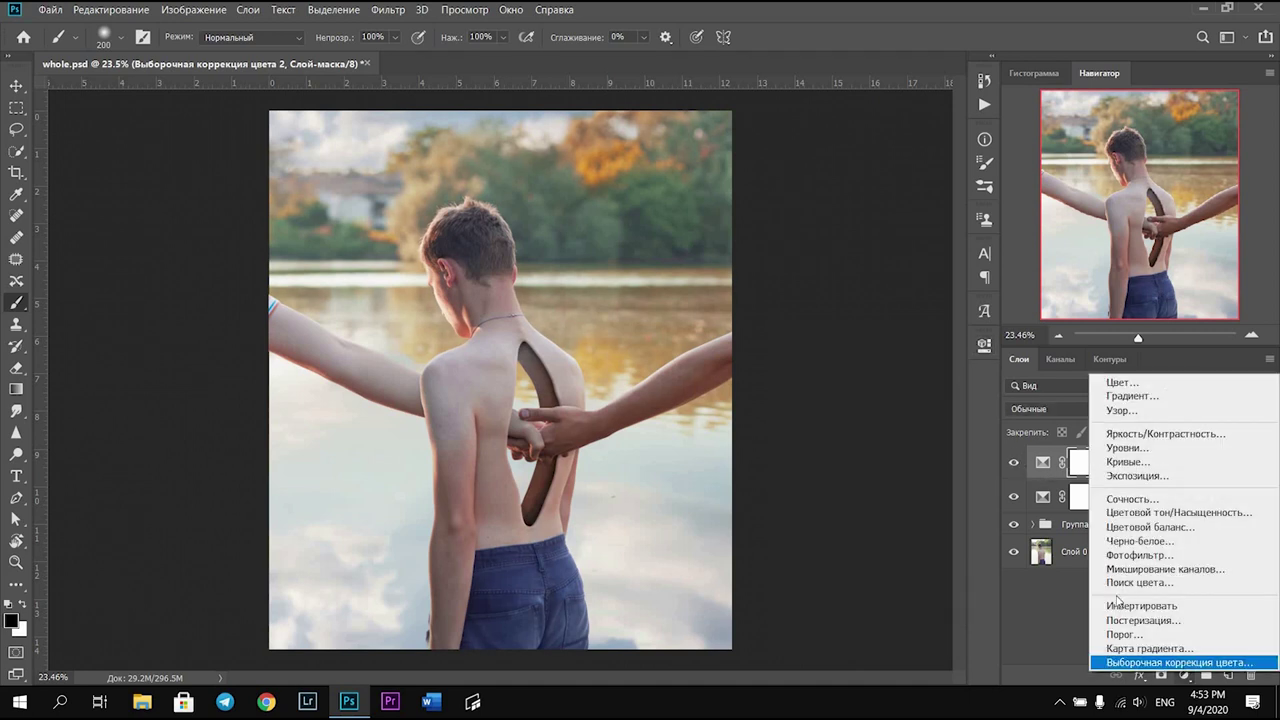
left_click(1143, 657)
left_click(885, 410)
left_click(860, 428)
left_click_drag(868, 446, 795, 449)
left_click_drag(869, 481, 861, 482)
left_click_drag(869, 541, 898, 545)
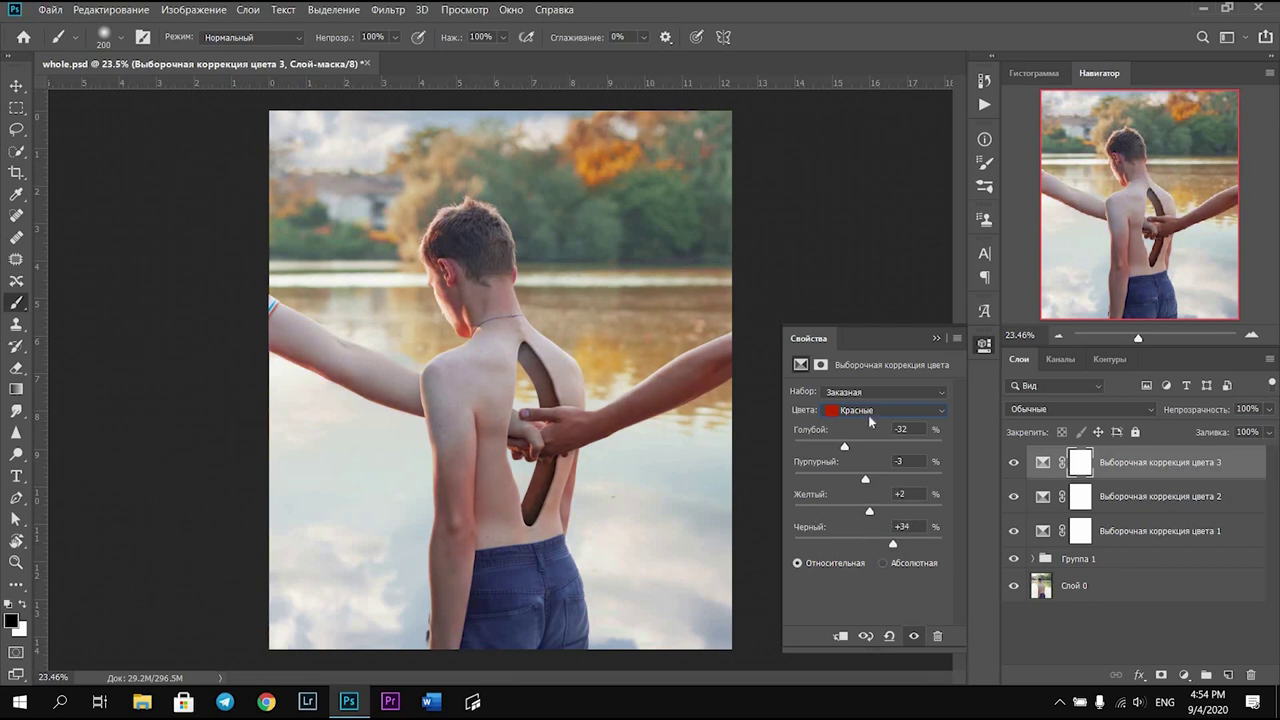
Add a Curves layer, Кривые 1, with a darker shadow point and a lifted highlight point
left_click(984, 346)
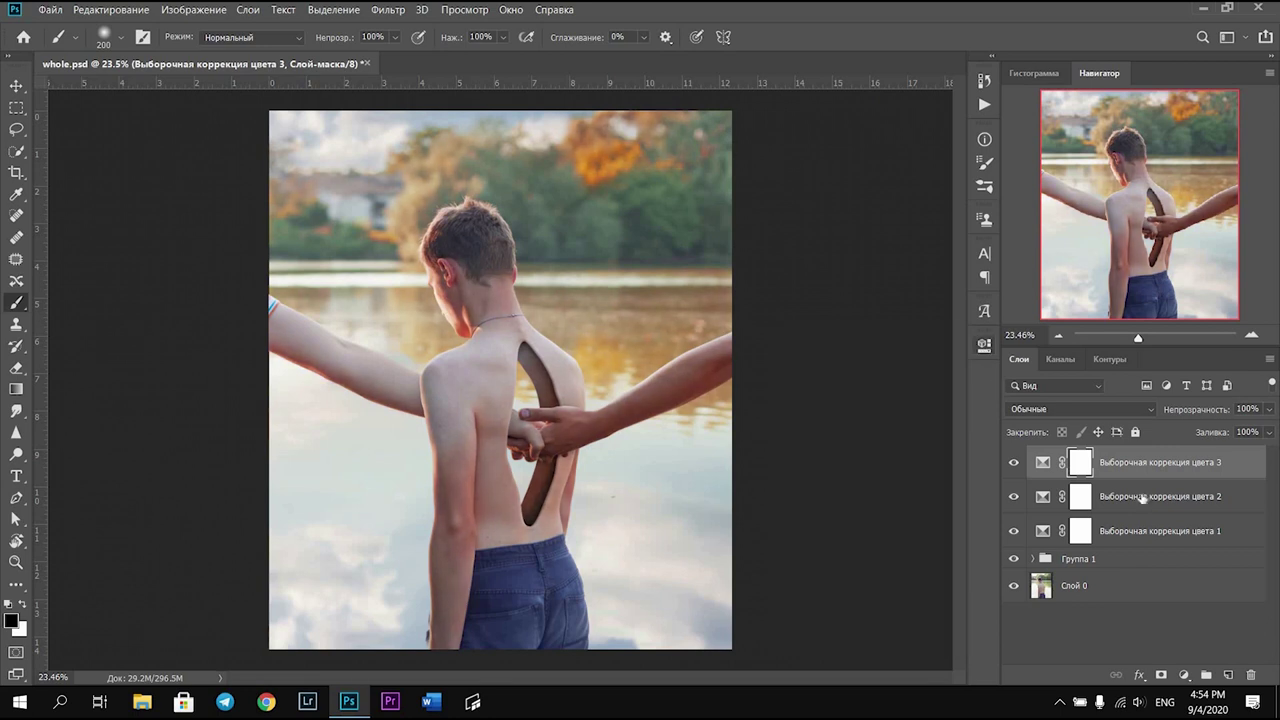
left_click(1183, 676)
double_click(1163, 474)
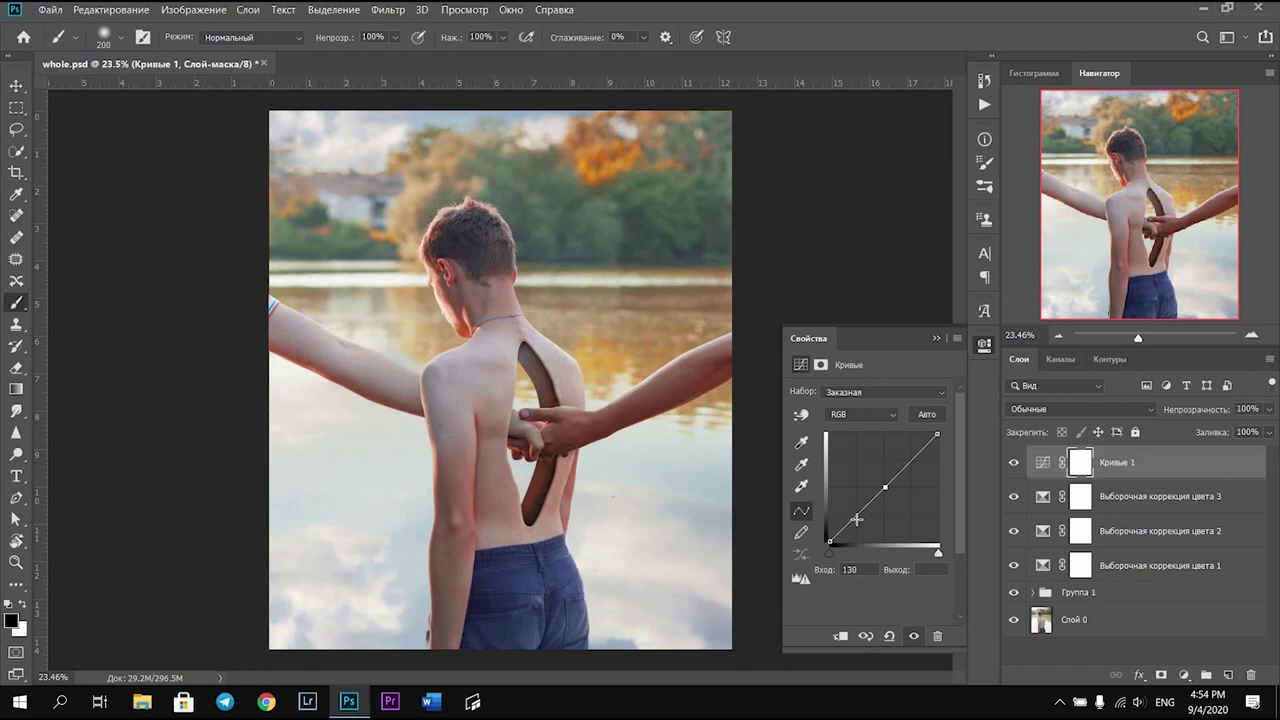
left_click(857, 519)
left_click_drag(857, 519, 856, 519)
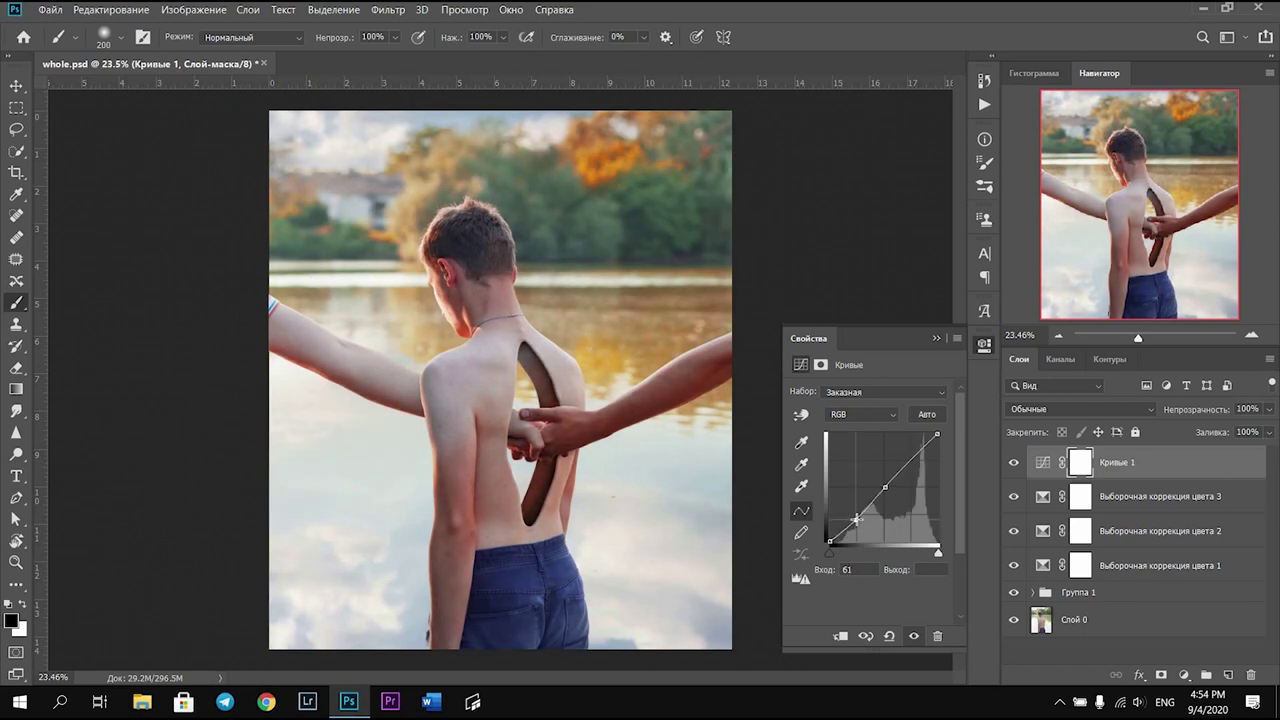
left_click(907, 460)
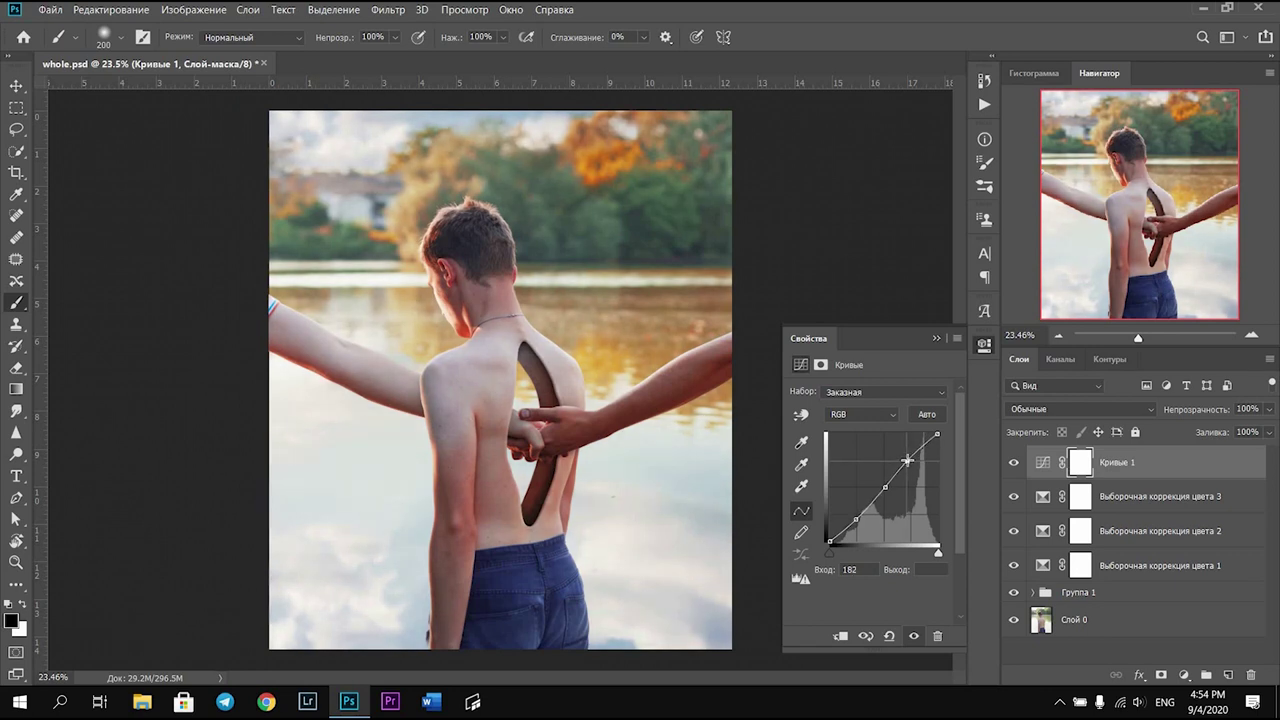
left_click(984, 345)
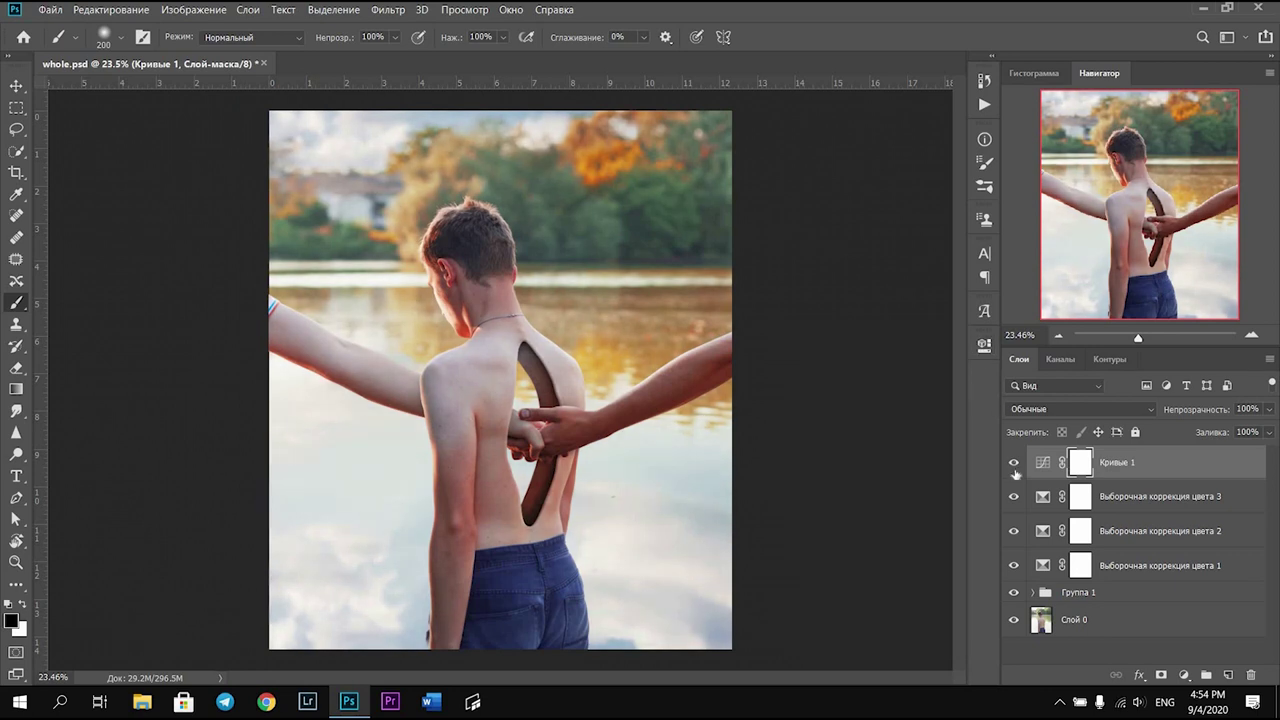
Toggle Кривые 1's visibility off and on to compare, leaving it visible
left_click(1014, 464)
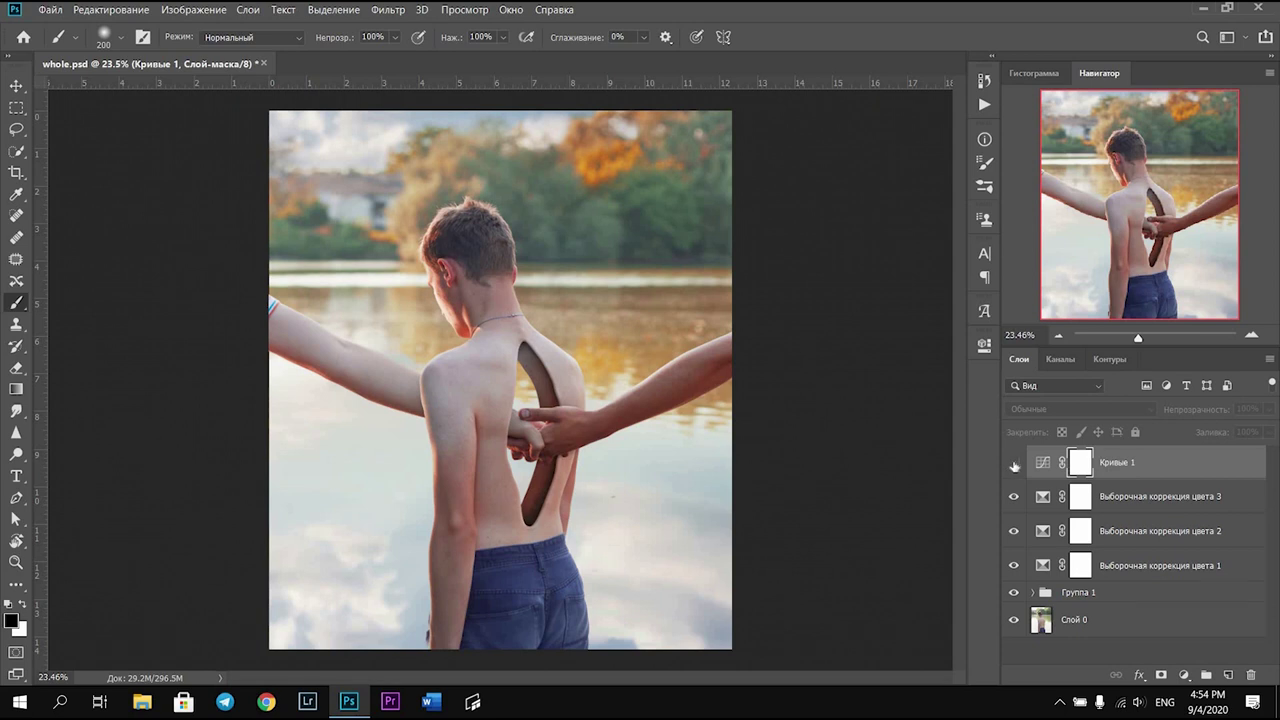
left_click(1014, 464)
left_click(1014, 464)
left_click(1014, 464)
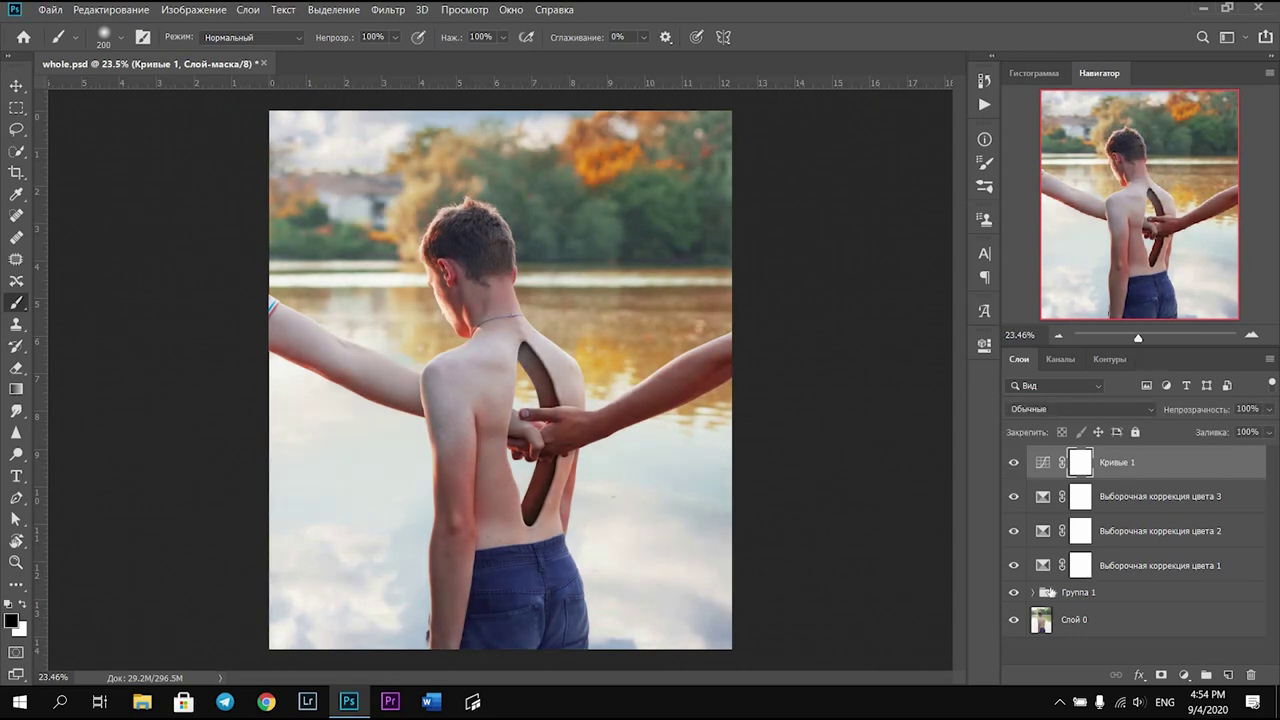
Darken the inside spine strip in Группа 1 with a clipped Curves layer, Кривые 2
left_click(1035, 593)
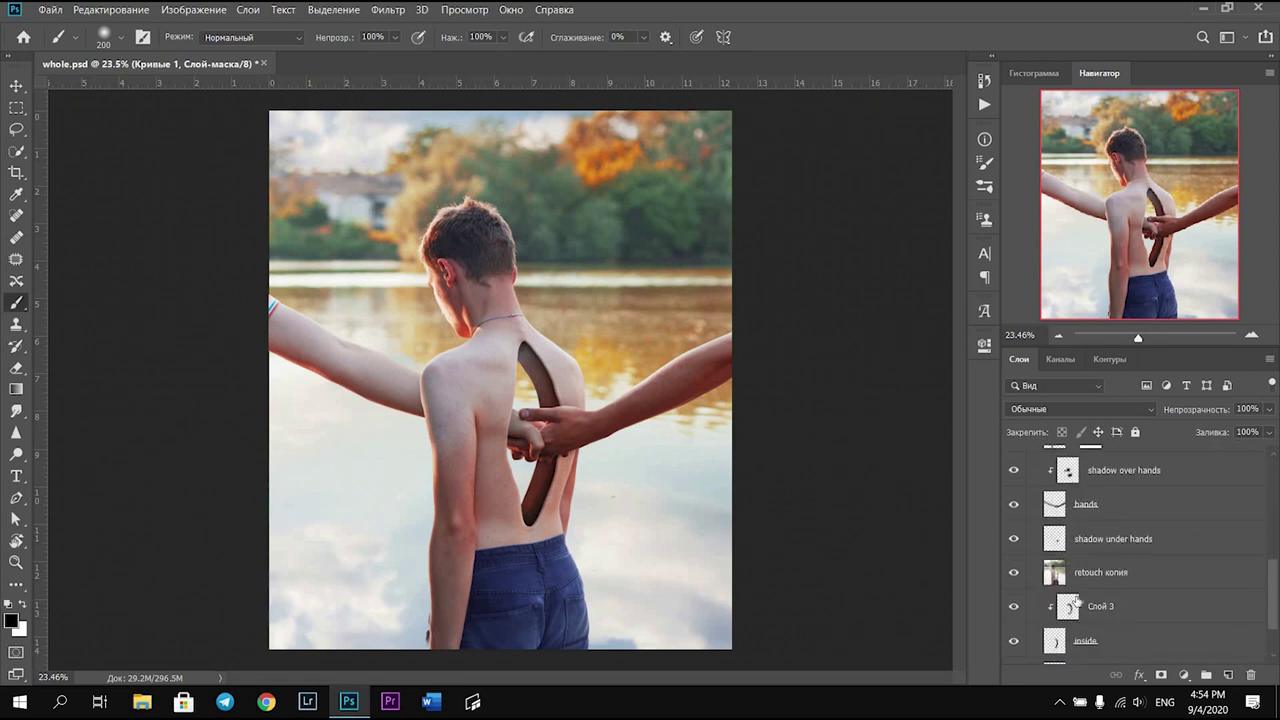
left_click(1099, 576)
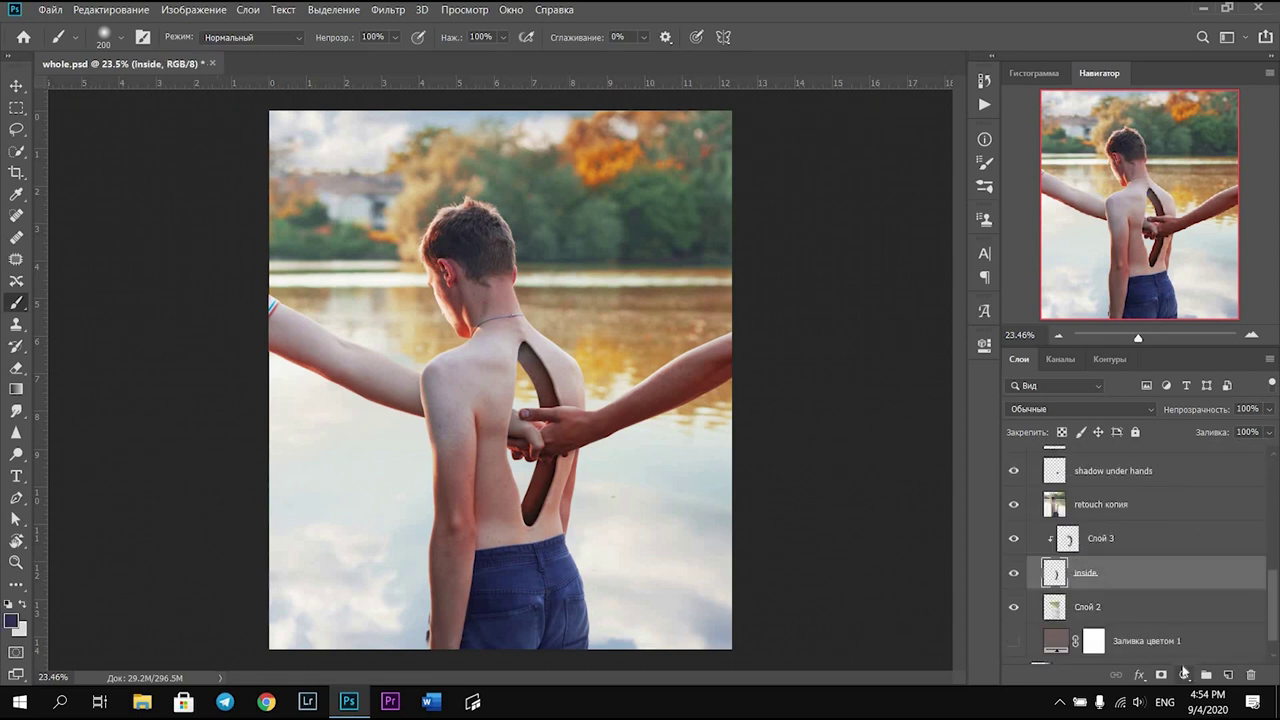
left_click(1184, 674)
left_click(1125, 454)
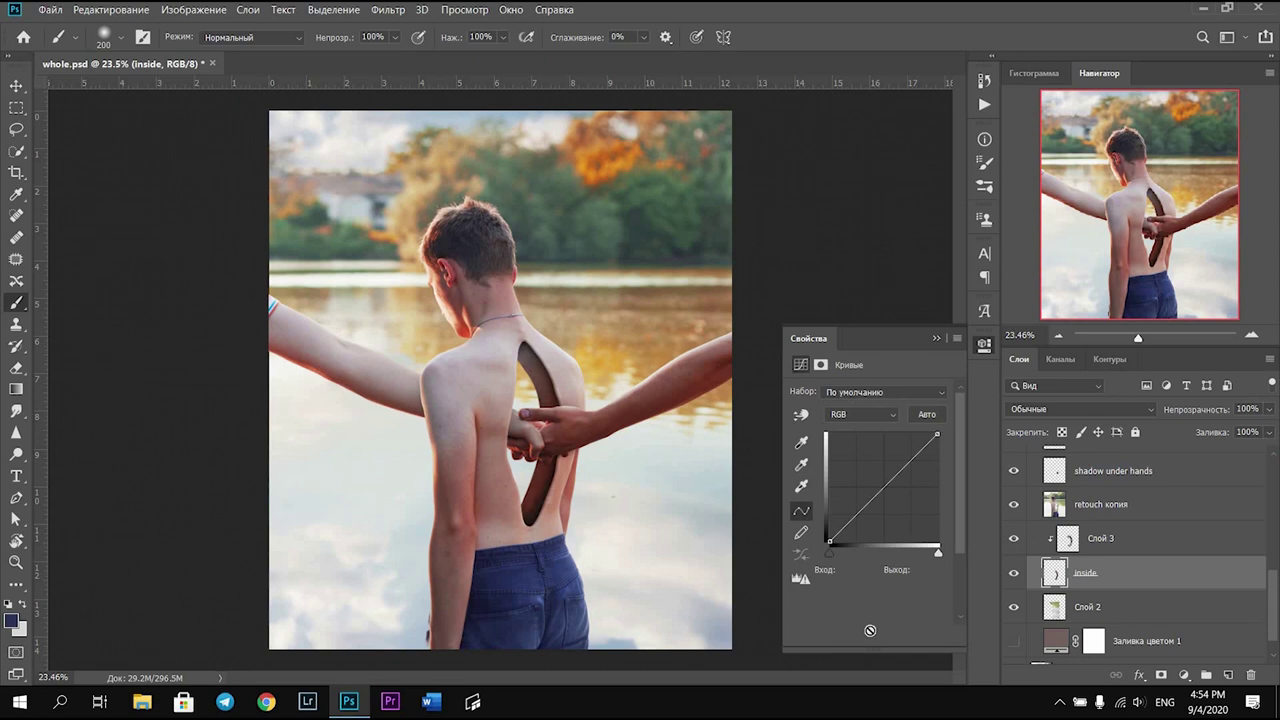
mouse_move(892, 478)
left_mouse_down()
mouse_move(893, 499)
mouse_move(913, 471)
left_mouse_up()
left_click_drag(859, 517, 885, 494)
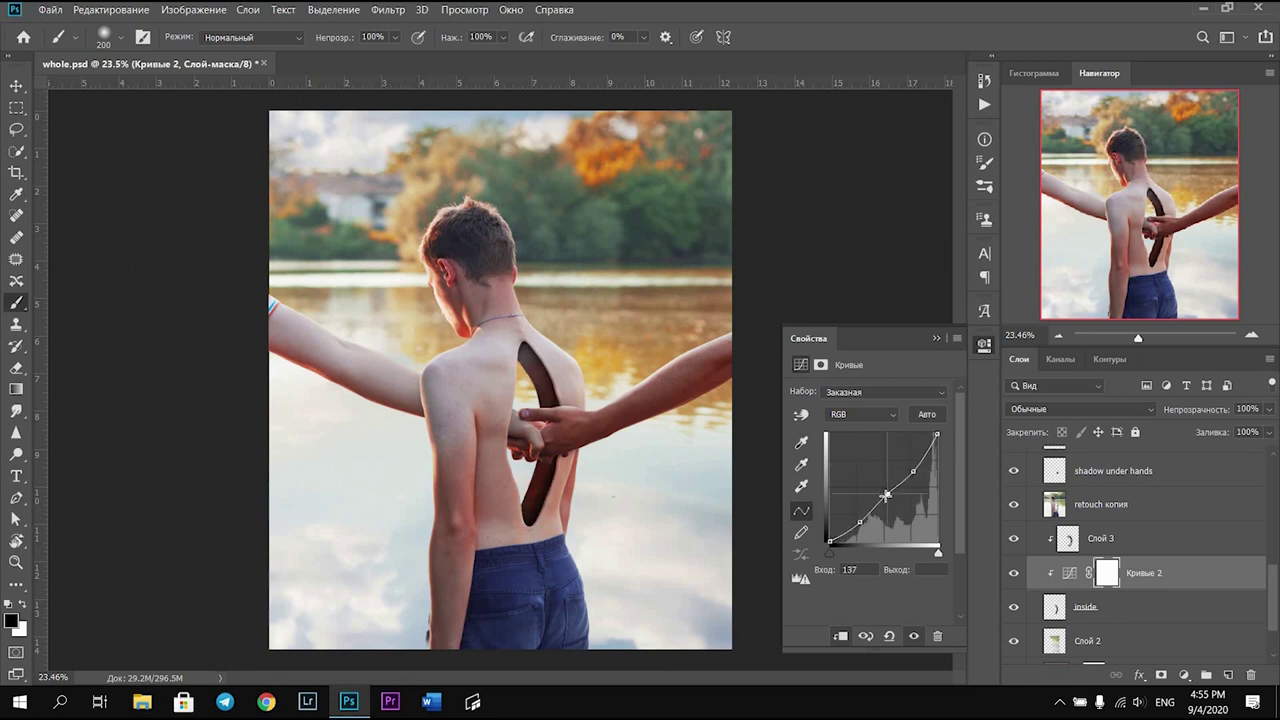
Set Кривые 2 to 76% opacity and add an empty Слой 6 above Кривые 1
left_click(984, 343)
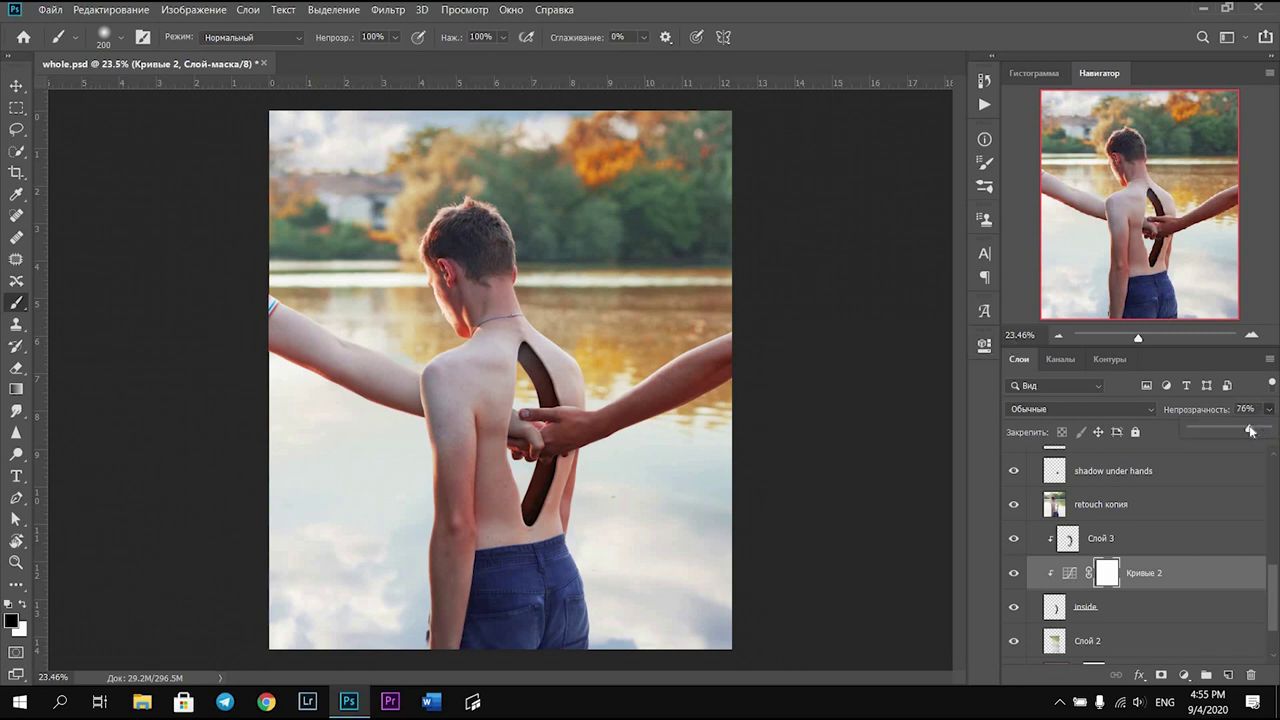
left_click(1236, 400)
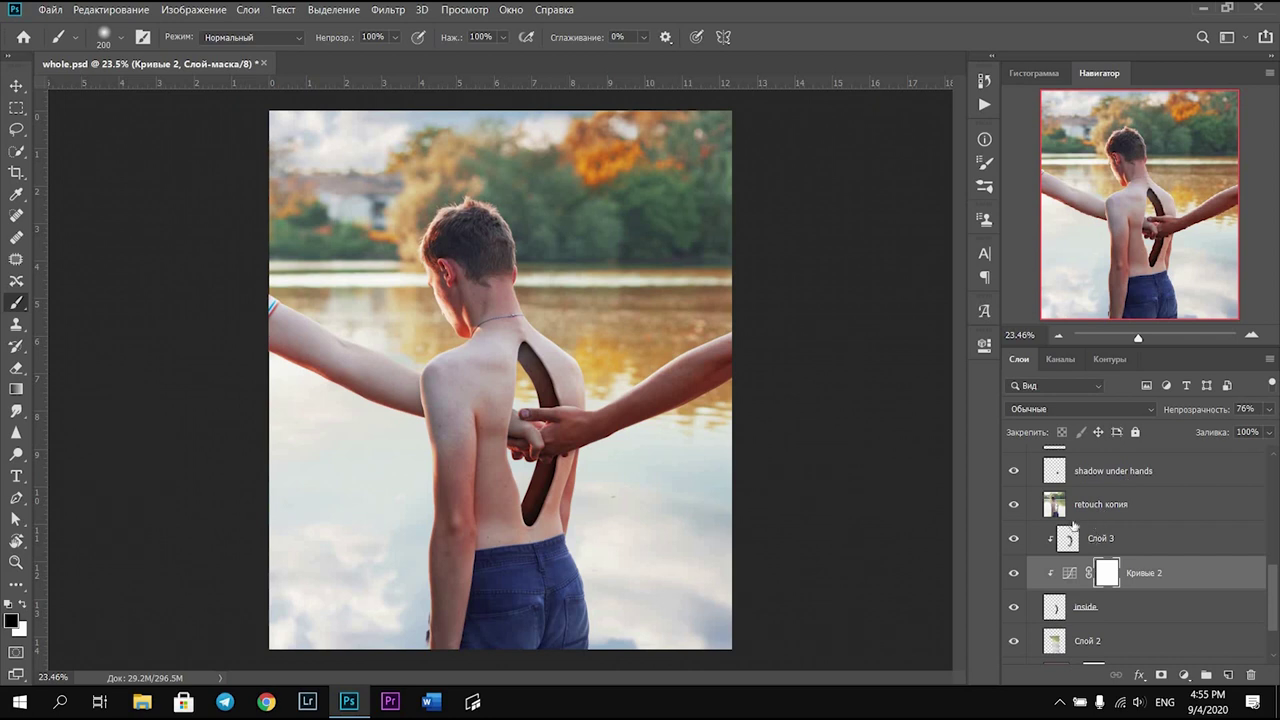
scroll(1082, 494, "up", 3)
scroll(1082, 494, "up", 2)
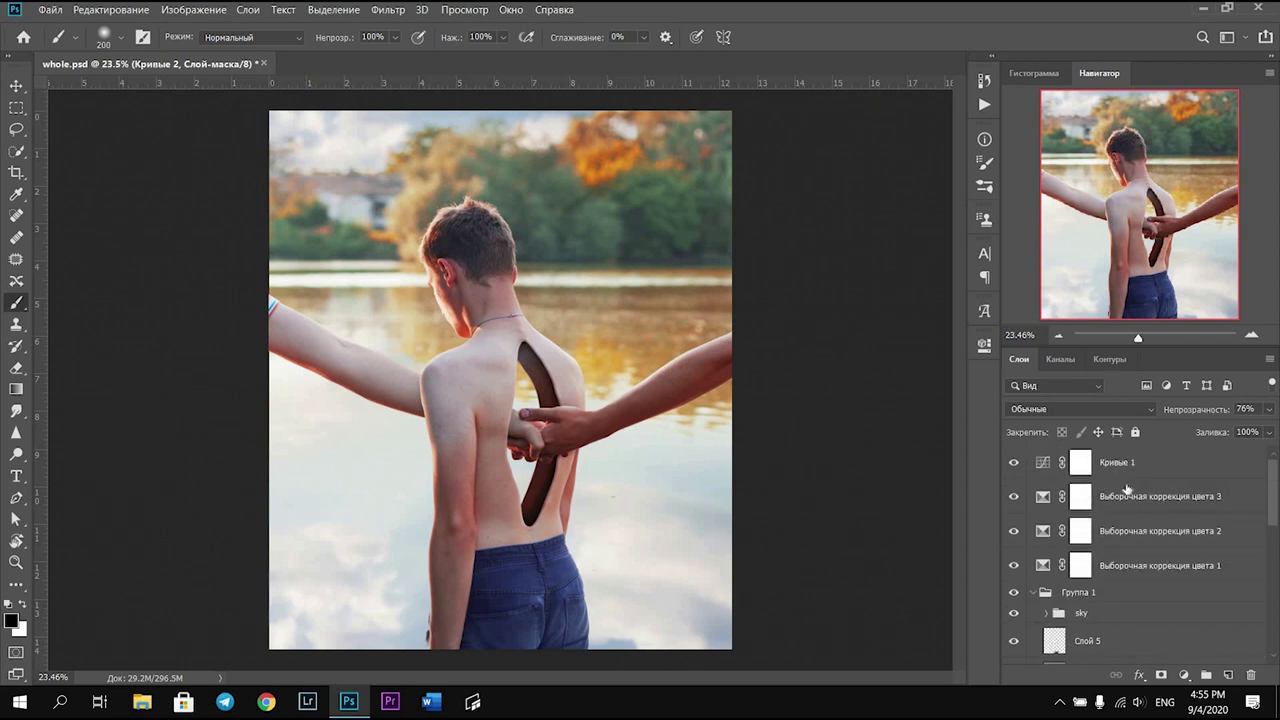
left_click(1124, 474)
left_click(1227, 677)
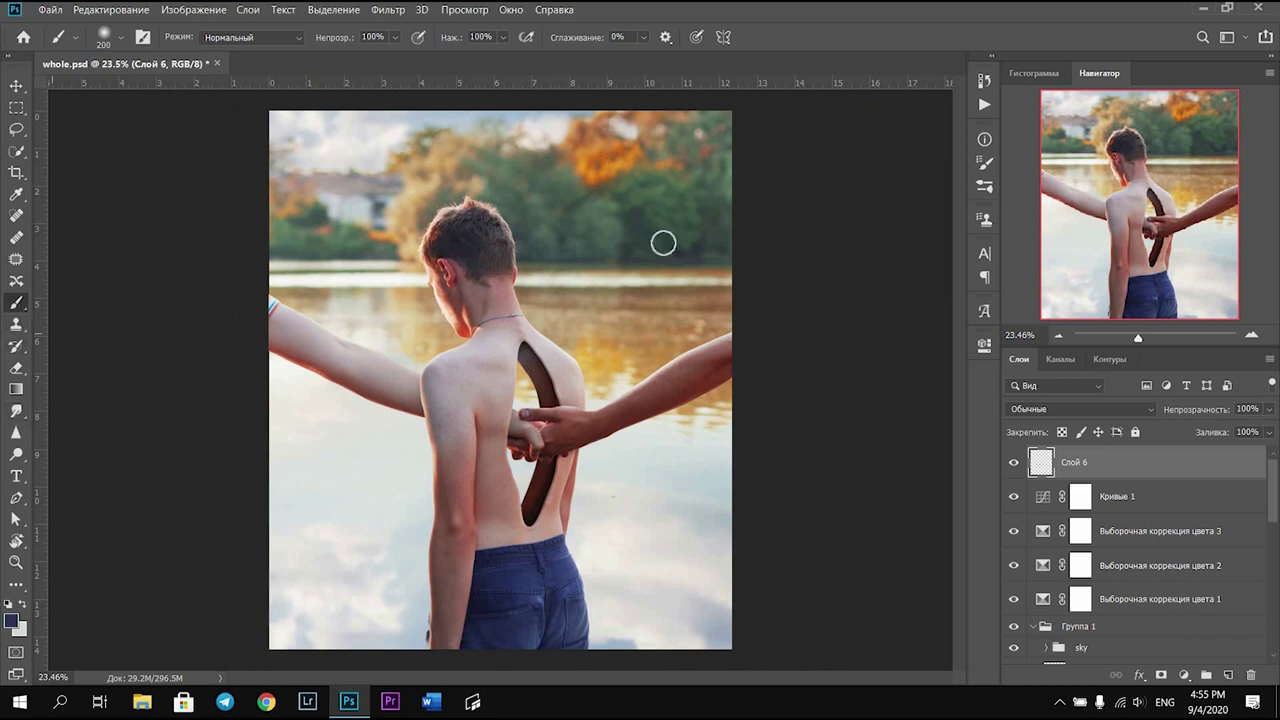
Sample orange from the foliage and browse blend modes for the Слой 6 glow
left_click(580, 139, "alt")
left_click(1040, 409)
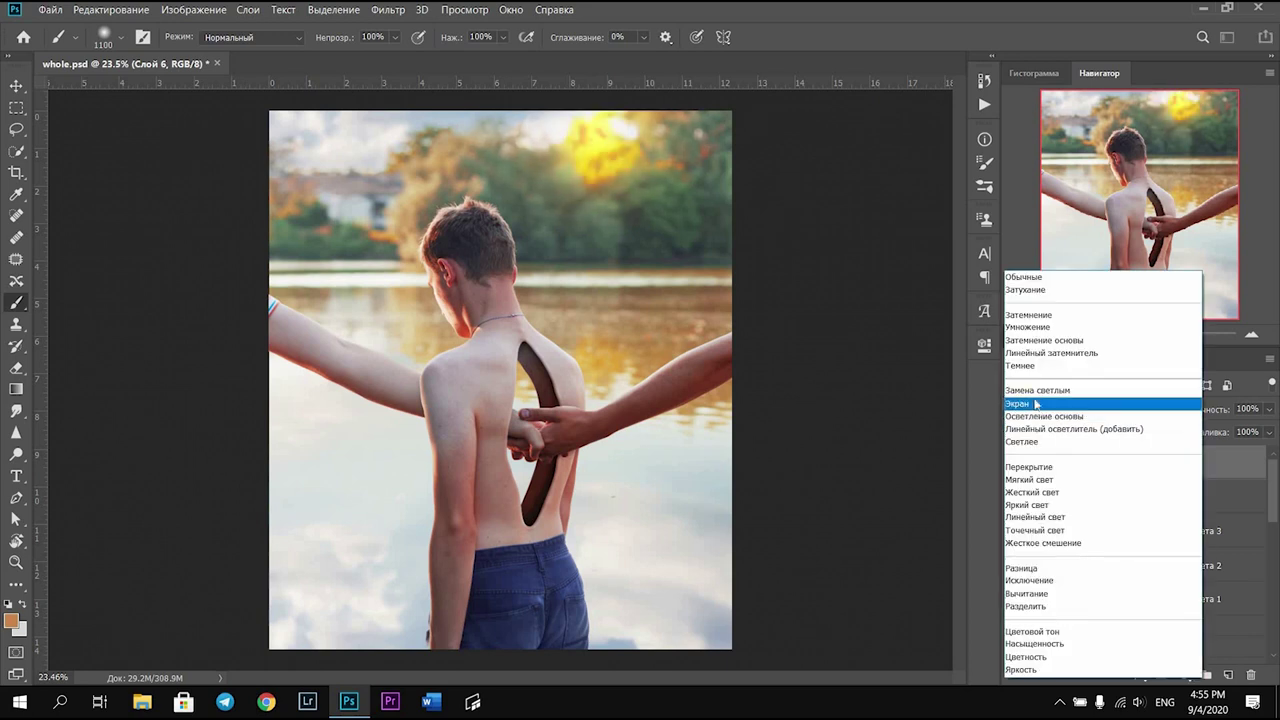
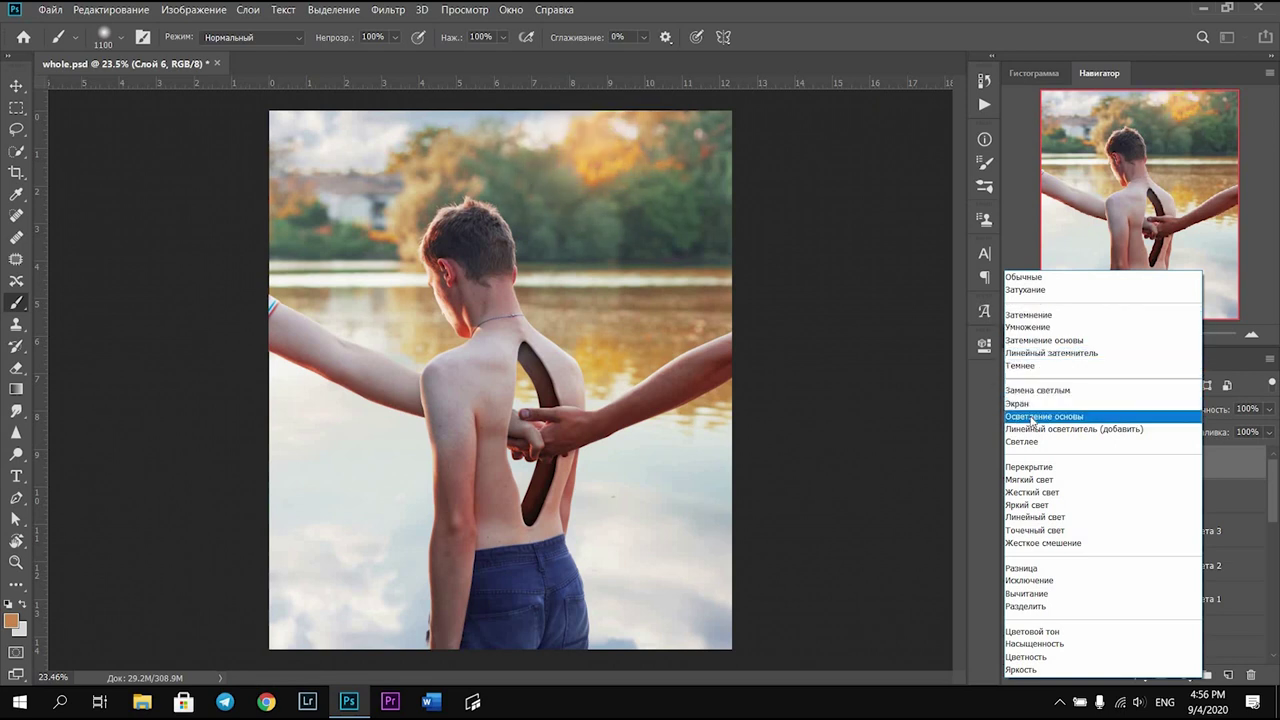
Blend Слой 6 in Overlay, paint warm light over the trees and water, and set opacity to 72%
left_click(1030, 467)
left_click(295, 204)
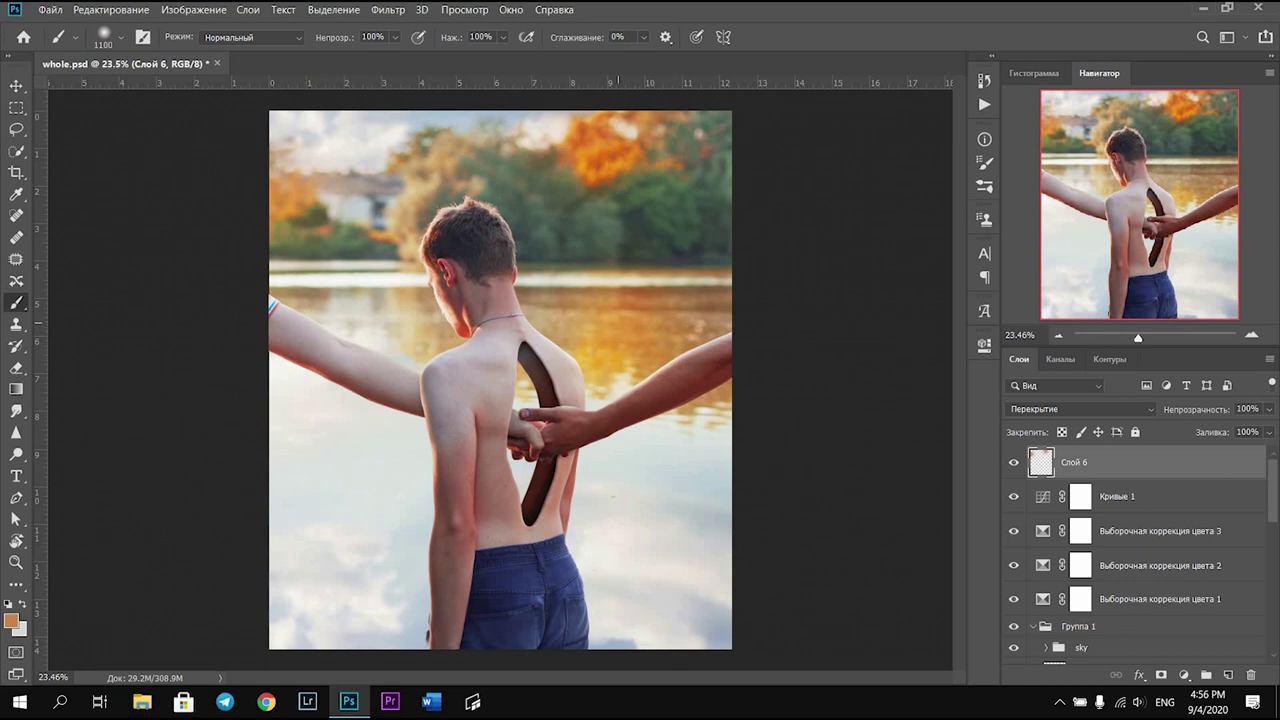
left_click_drag(623, 319, 705, 308)
left_click_drag(1269, 409, 1245, 431)
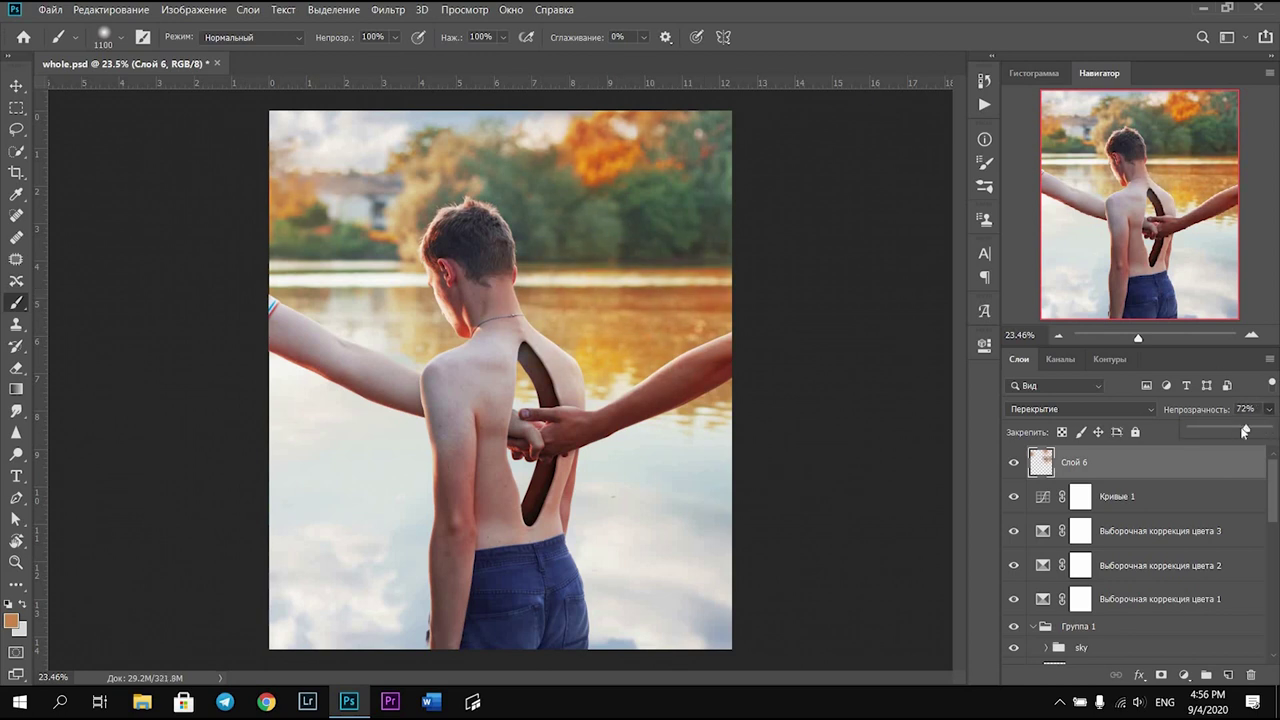
On new layer Слой 7, paint a soft white glow in the upper left at 41% opacity
left_click(1229, 676)
left_click(20, 605)
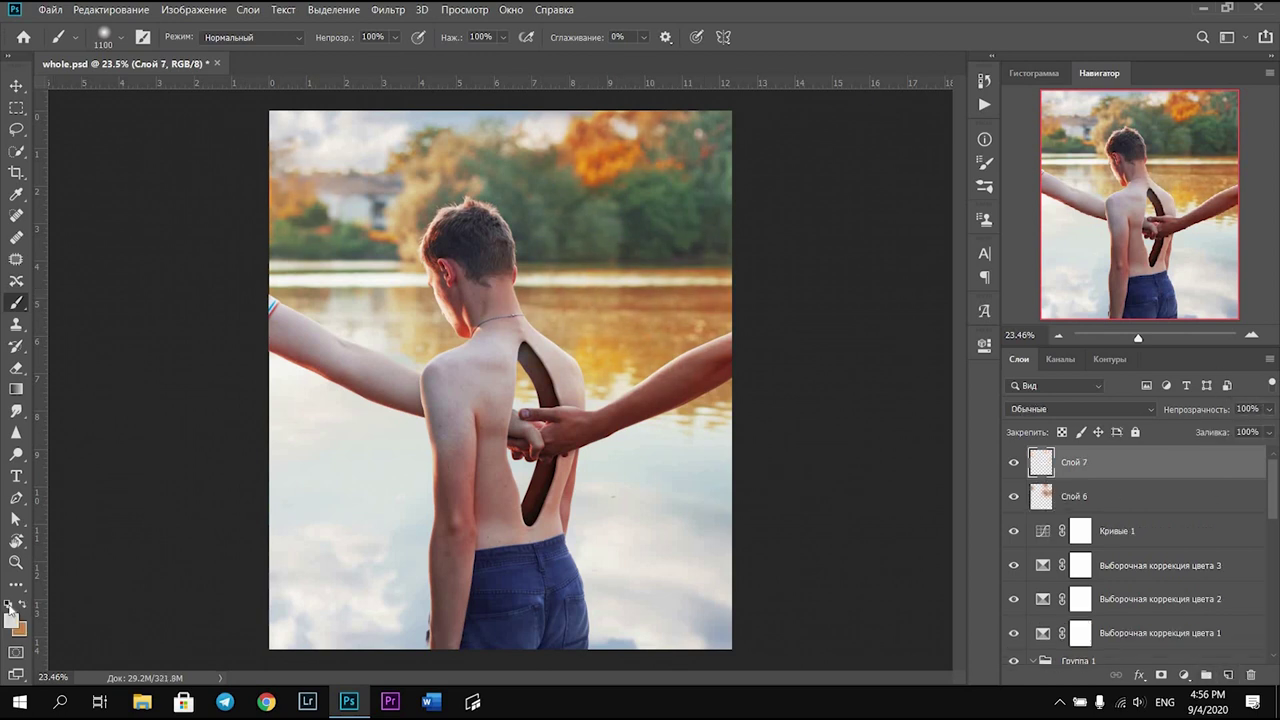
key("bracketright")
left_click(285, 200)
left_click_drag(1269, 409, 1222, 430)
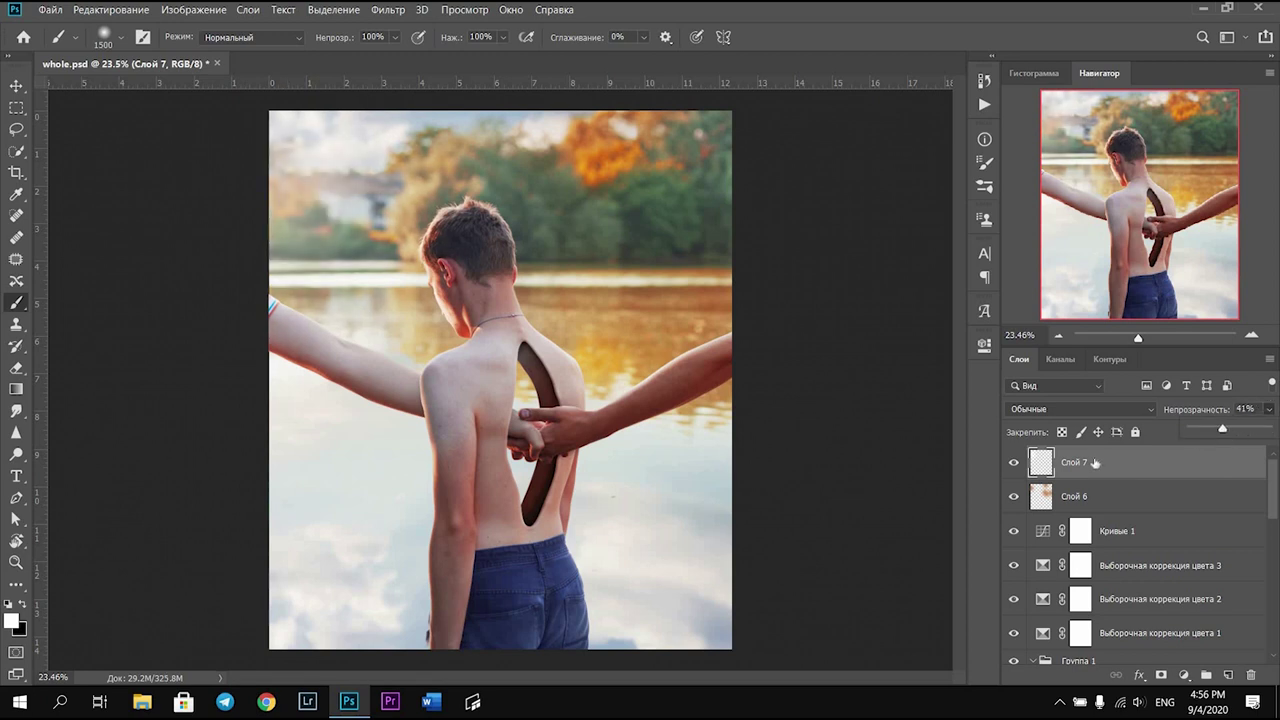
Add a Curves 3 adjustment and bend its curve slightly to test the tone
left_click(1184, 676)
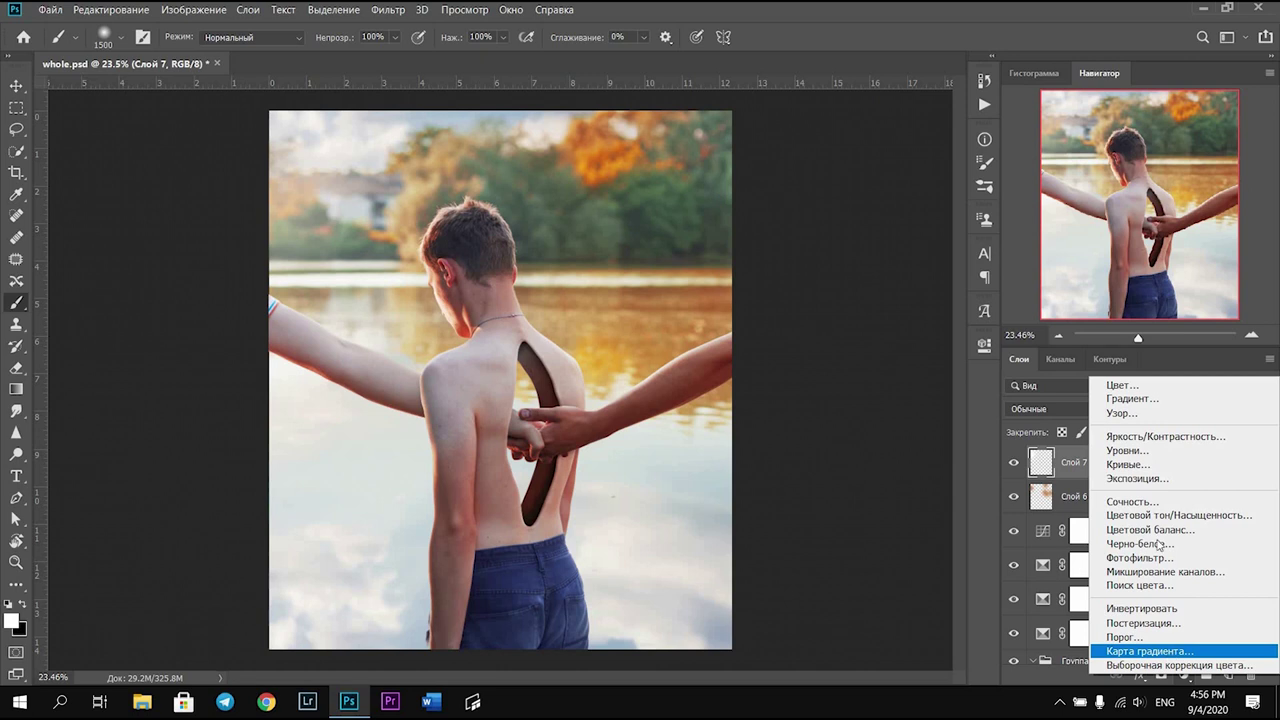
left_click(1140, 477)
left_click(884, 494)
left_click_drag(895, 503, 886, 492)
left_click(1135, 462)
Delete the unwanted Curves 3 layer and select the sky group
right_click(1005, 462)
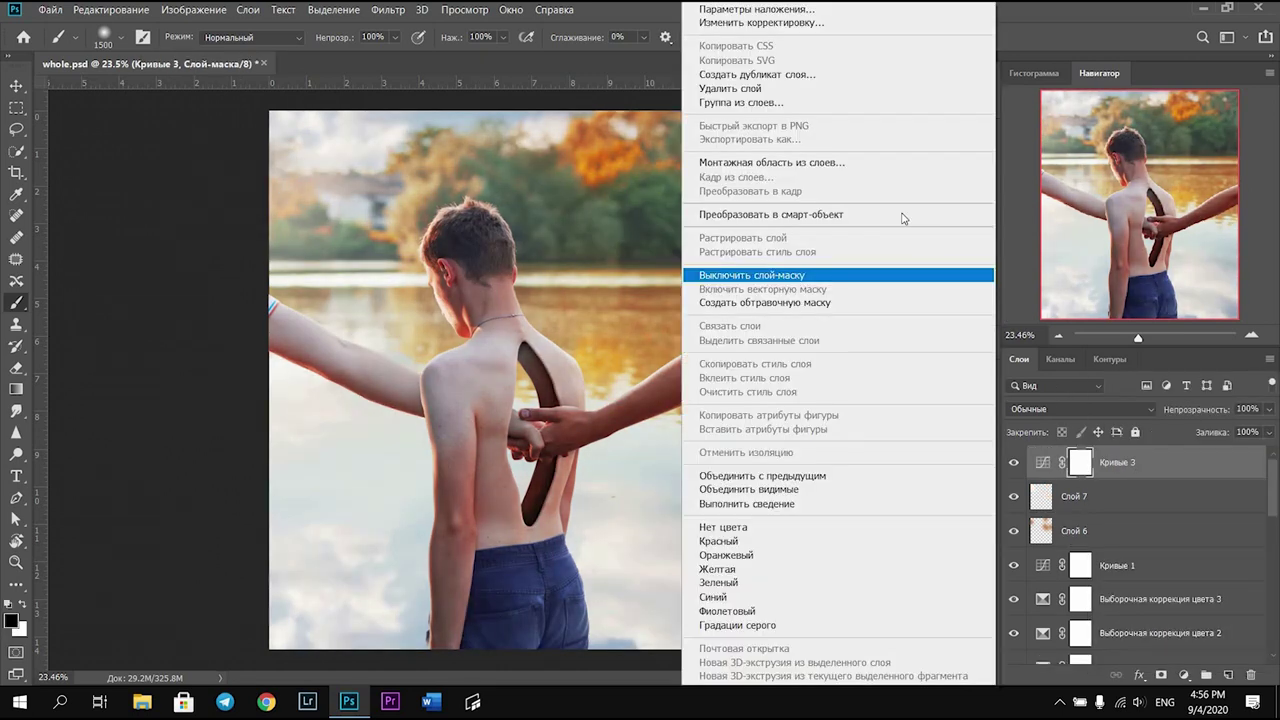
left_click(765, 90)
scroll(1104, 558, "down", 1)
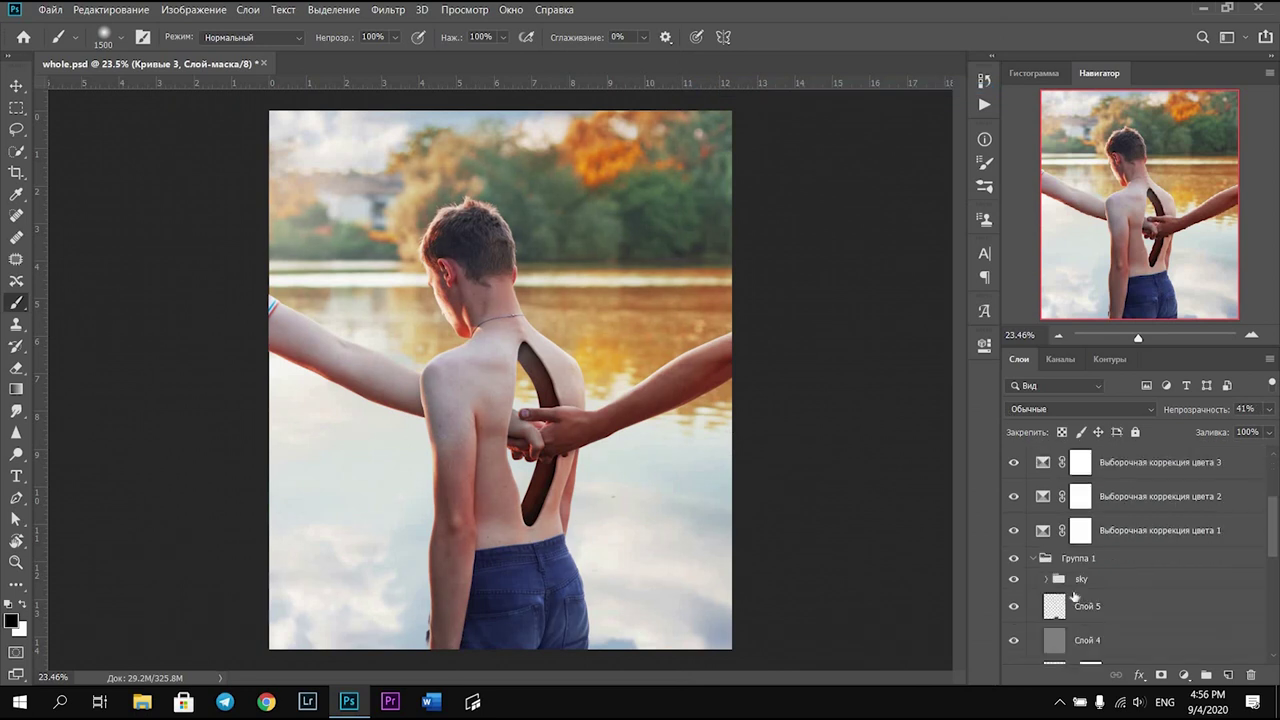
scroll(1095, 540, "down", 4)
left_click(1098, 513)
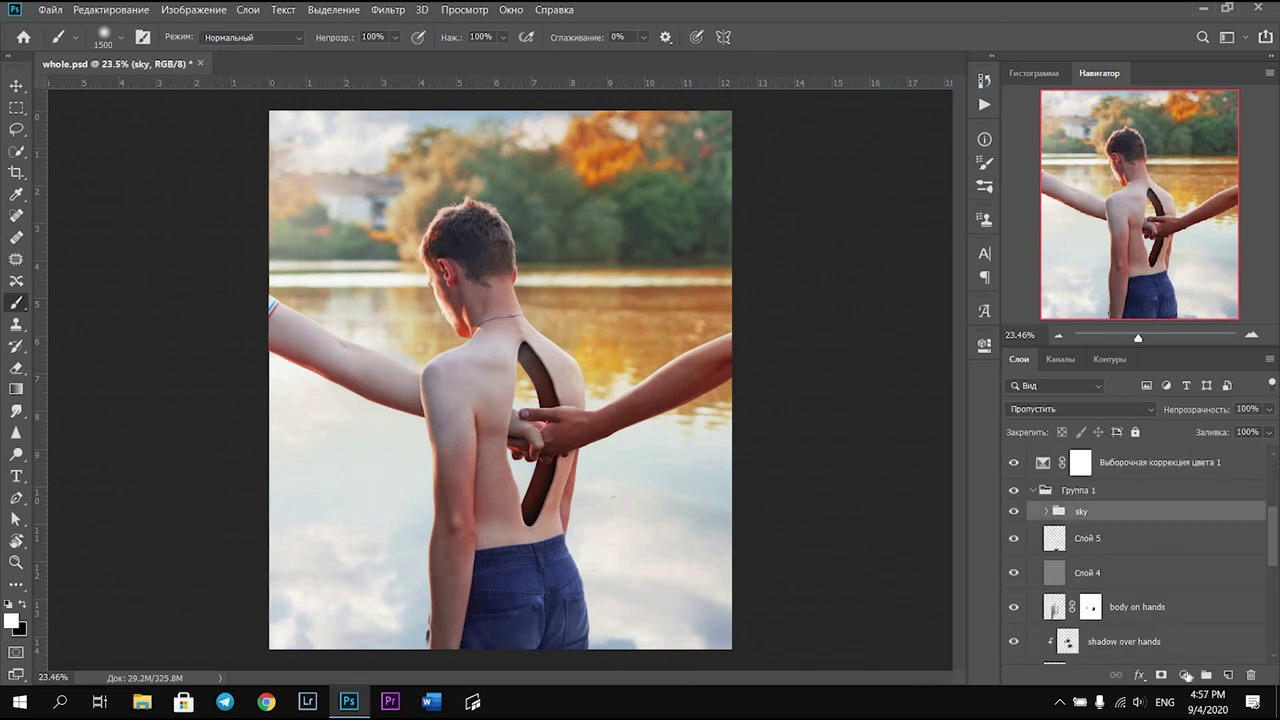
Add a Curves adjustment clipped to the sky group, pulling the curve down to darken
left_click(1184, 675)
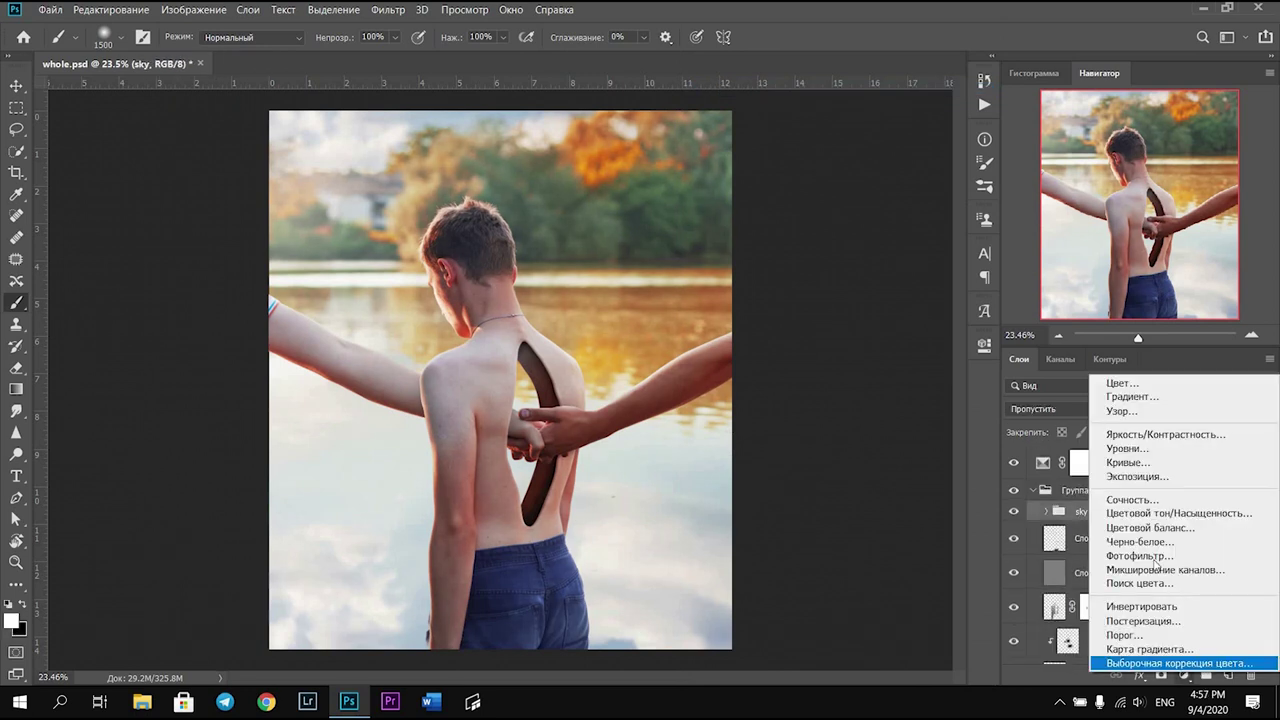
left_click(1140, 458)
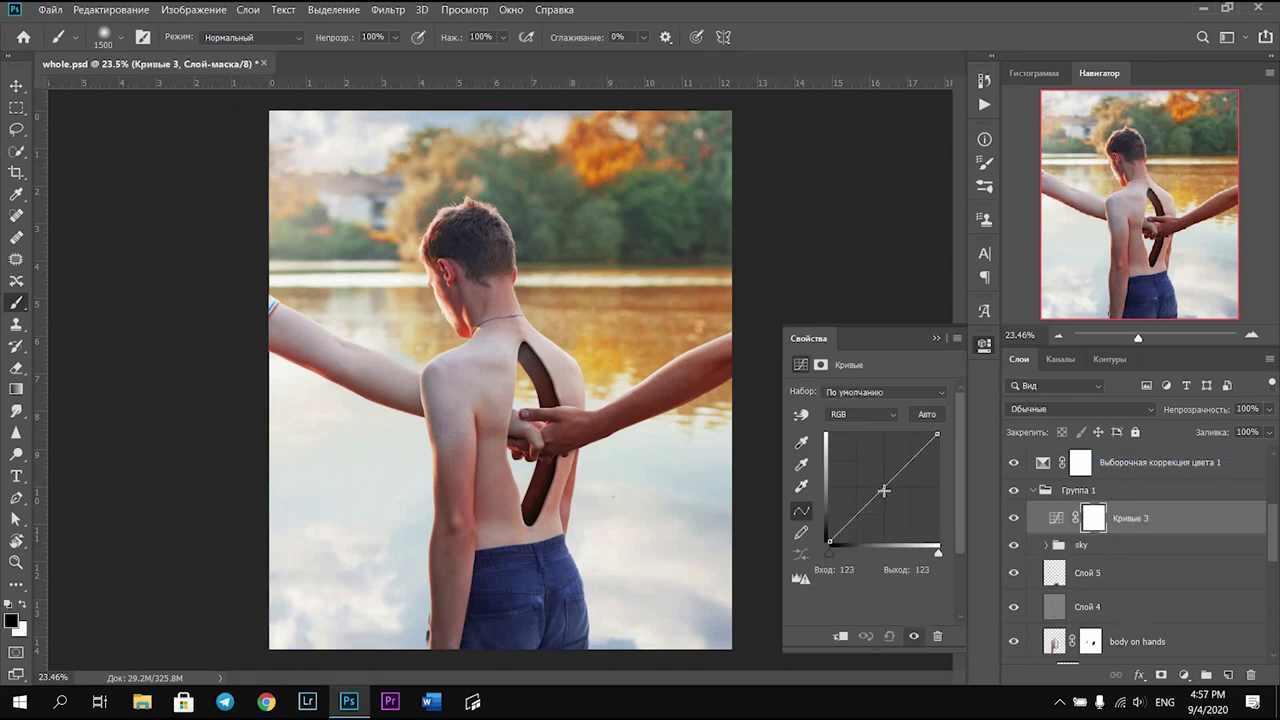
left_click_drag(884, 490, 884, 493)
left_click(840, 637)
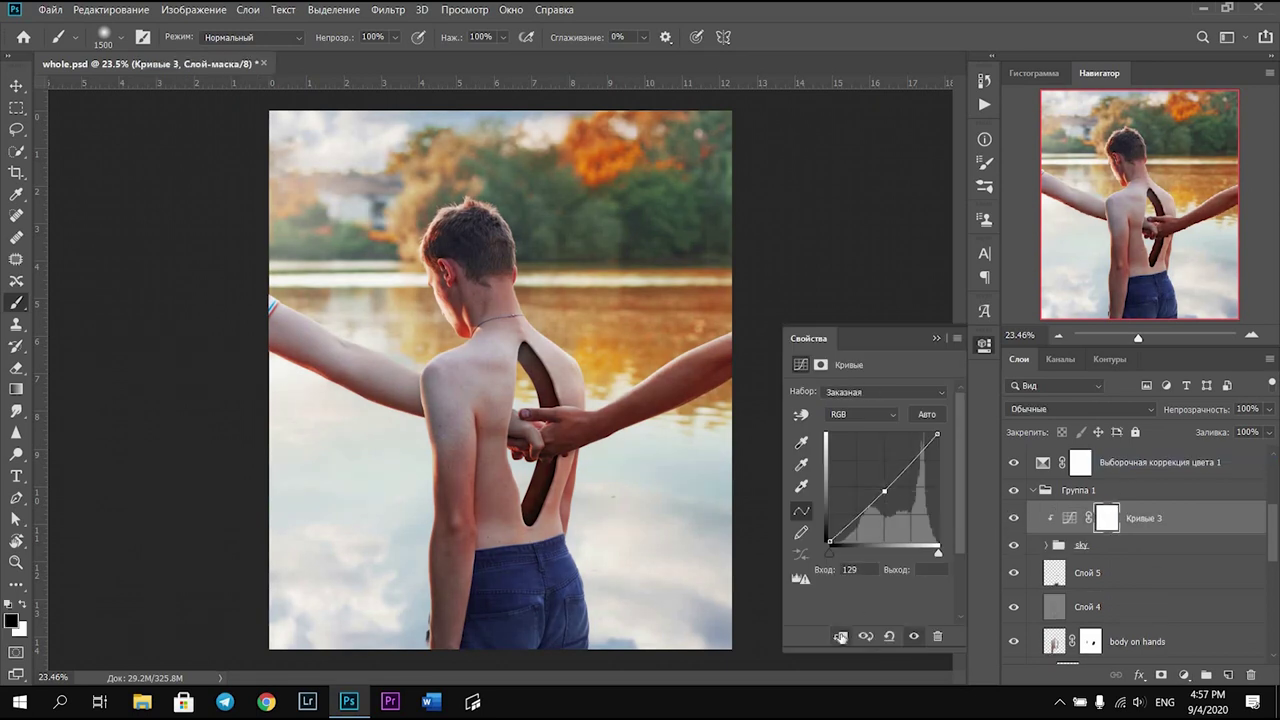
left_click_drag(884, 492, 888, 497)
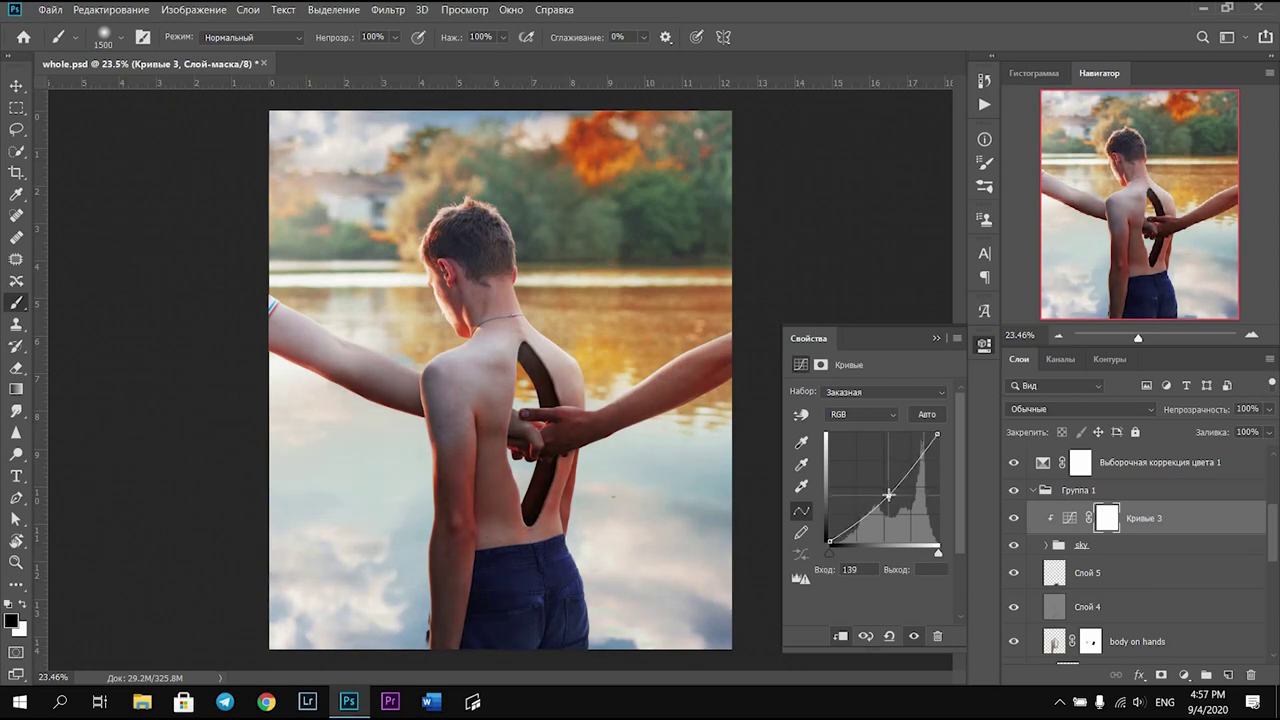
left_click(981, 352)
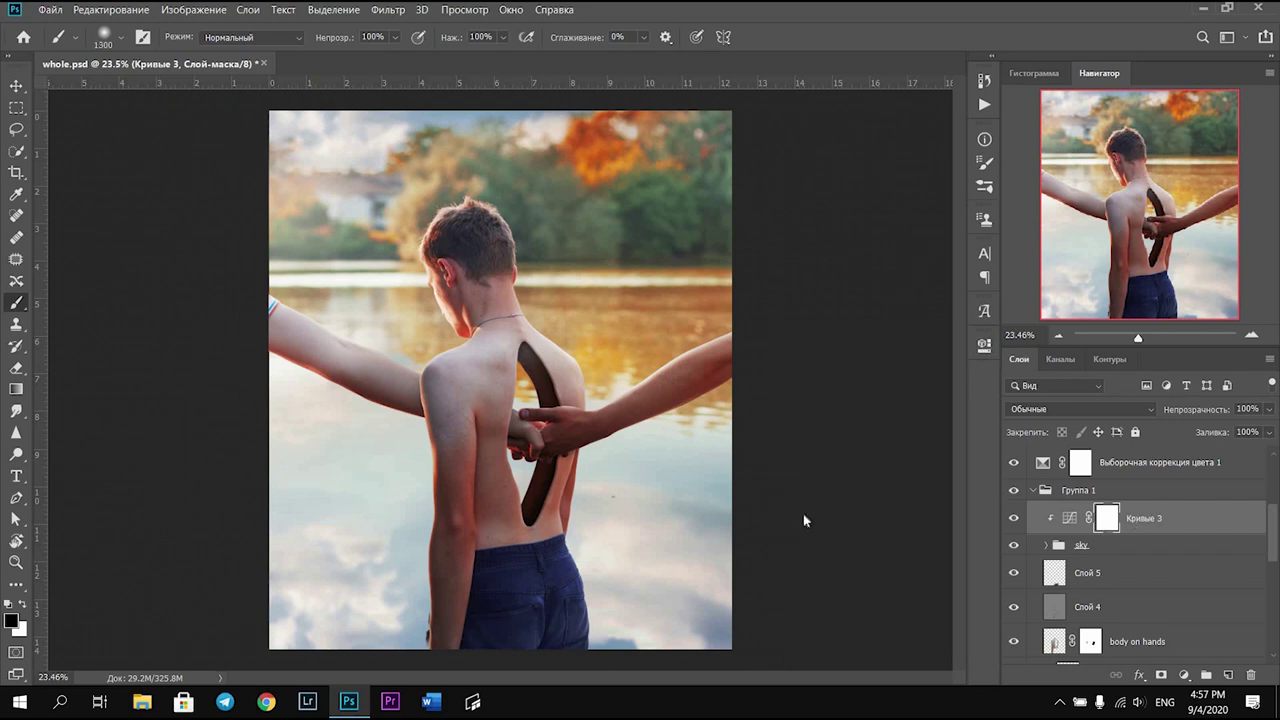
Invert the Curves mask and paint the effect back around the lower back and left arm
key("bracketleft")
key("bracketleft")
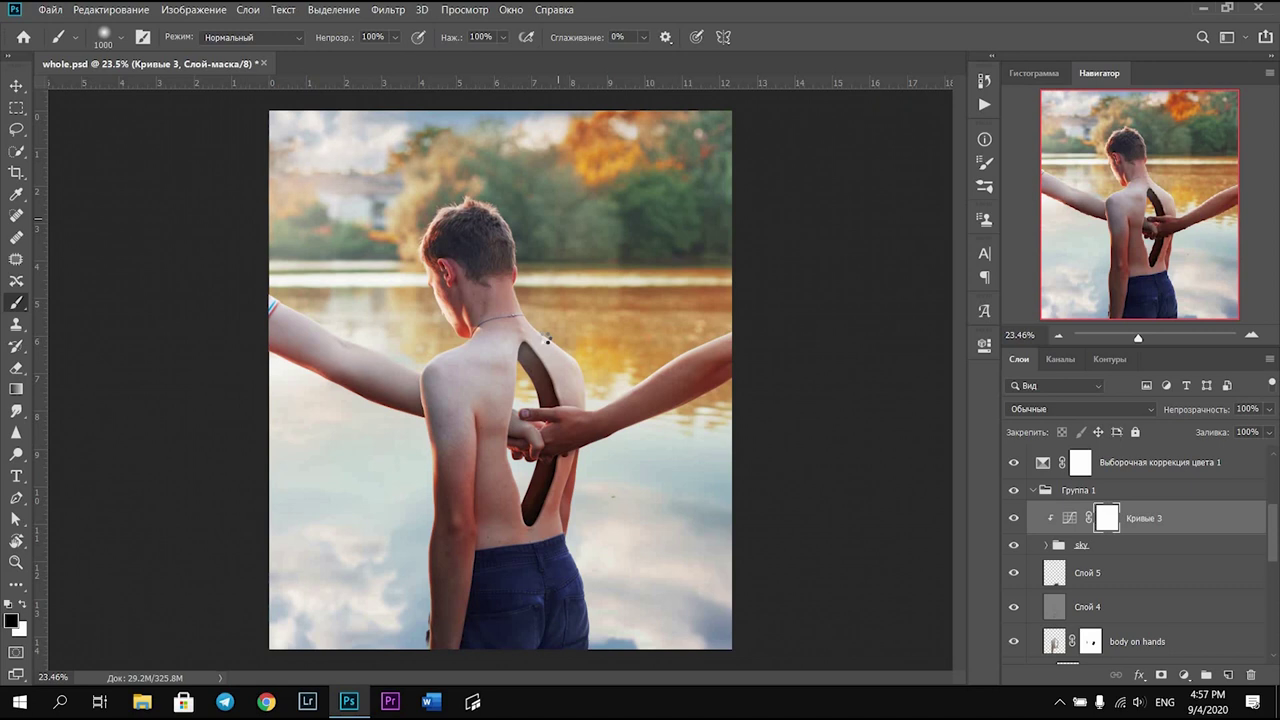
key("ctrl+i")
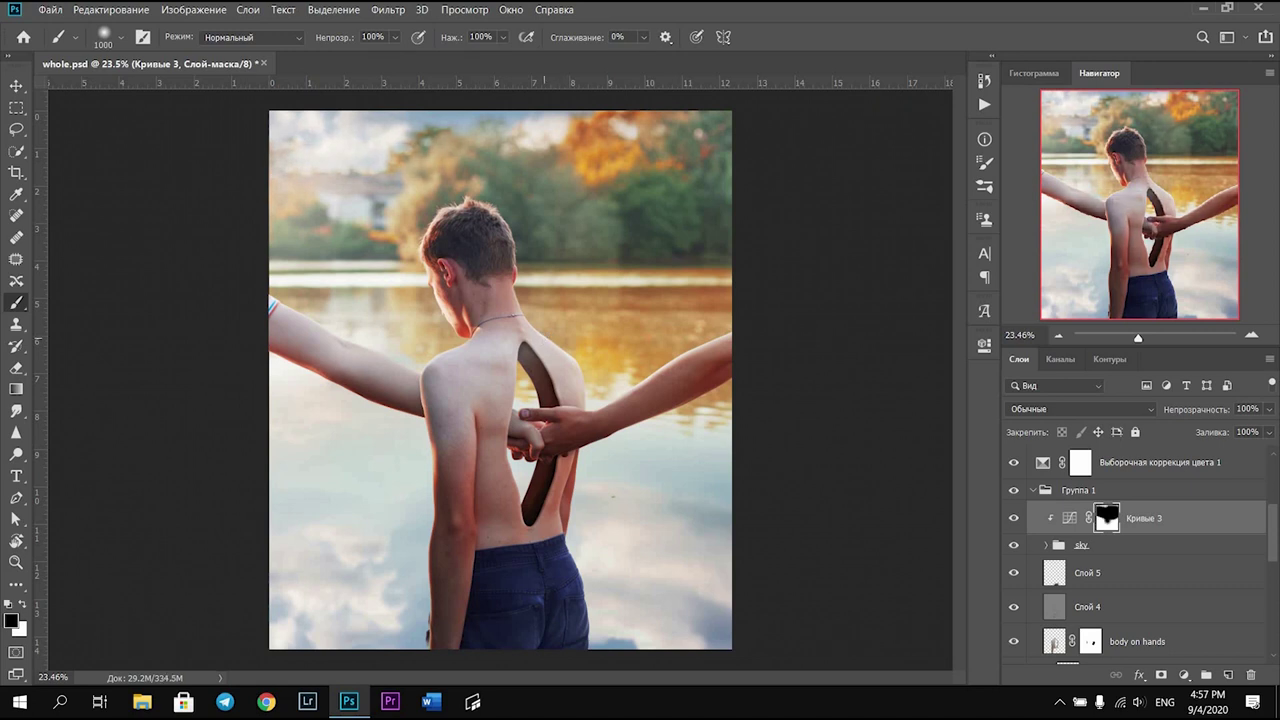
mouse_move(503, 534)
left_mouse_down()
mouse_move(512, 630)
mouse_move(550, 530)
mouse_move(440, 432)
left_mouse_up()
left_click_drag(470, 390, 300, 380)
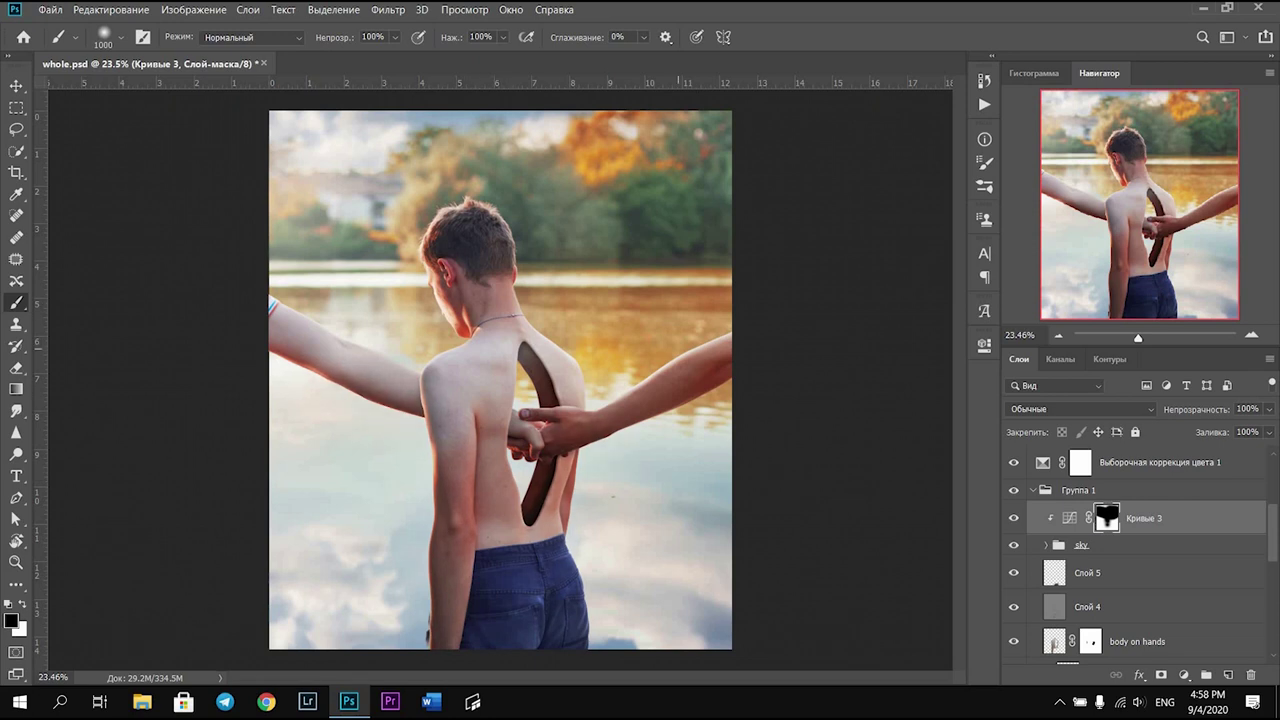
Toggle a layer's visibility to compare the result, then select Слой 7
left_click(1013, 518)
left_click(1013, 518)
left_click(1013, 518)
left_click(1013, 518)
scroll(1130, 545, "up", 3)
scroll(1130, 545, "up", 2)
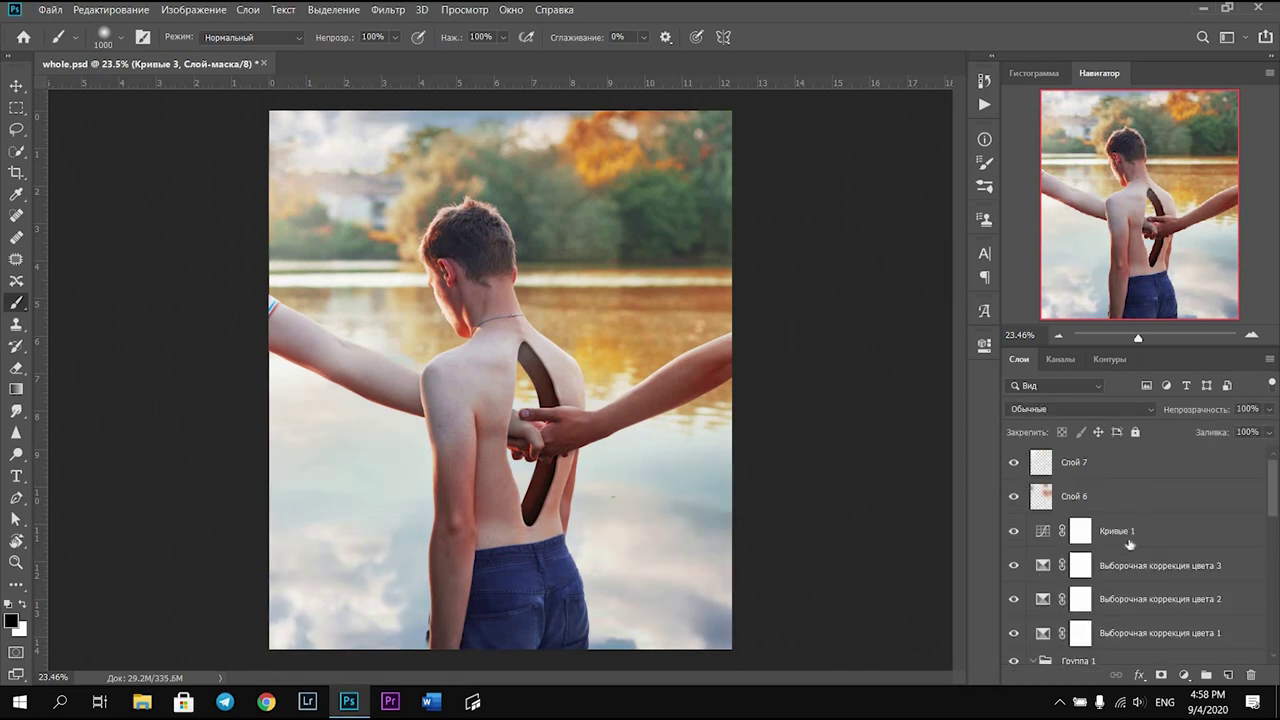
left_click(1120, 475)
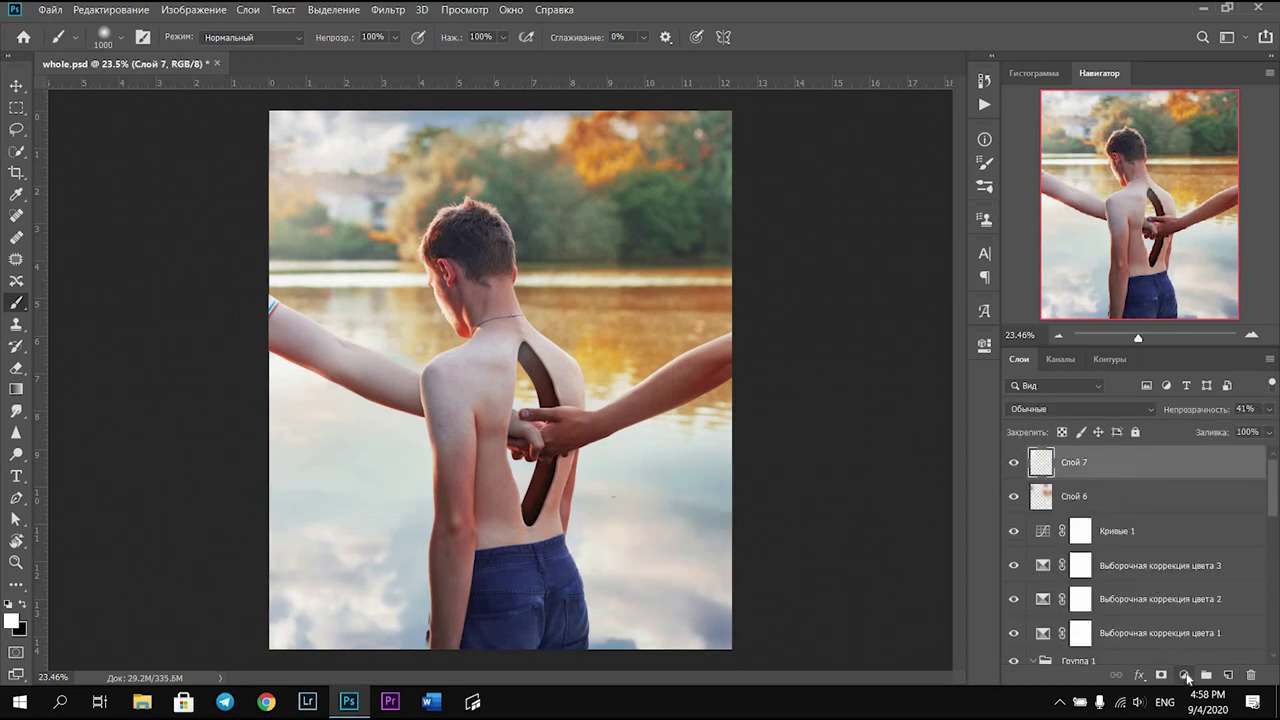
Add Color Balance 1, shifting midtones slightly toward red and blue, and check the shadows
left_click(1184, 675)
left_click(1150, 530)
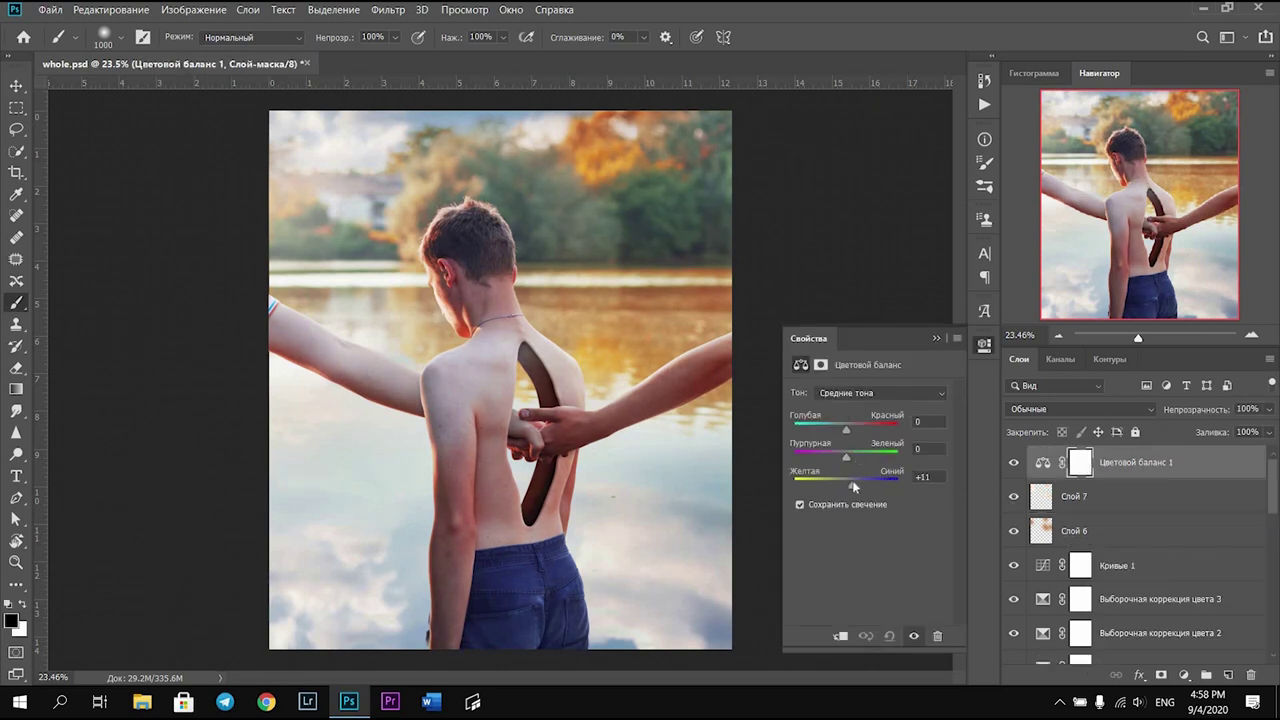
left_click_drag(849, 483, 847, 484)
left_click(855, 426)
left_click(880, 393)
left_click(835, 402)
left_click(984, 343)
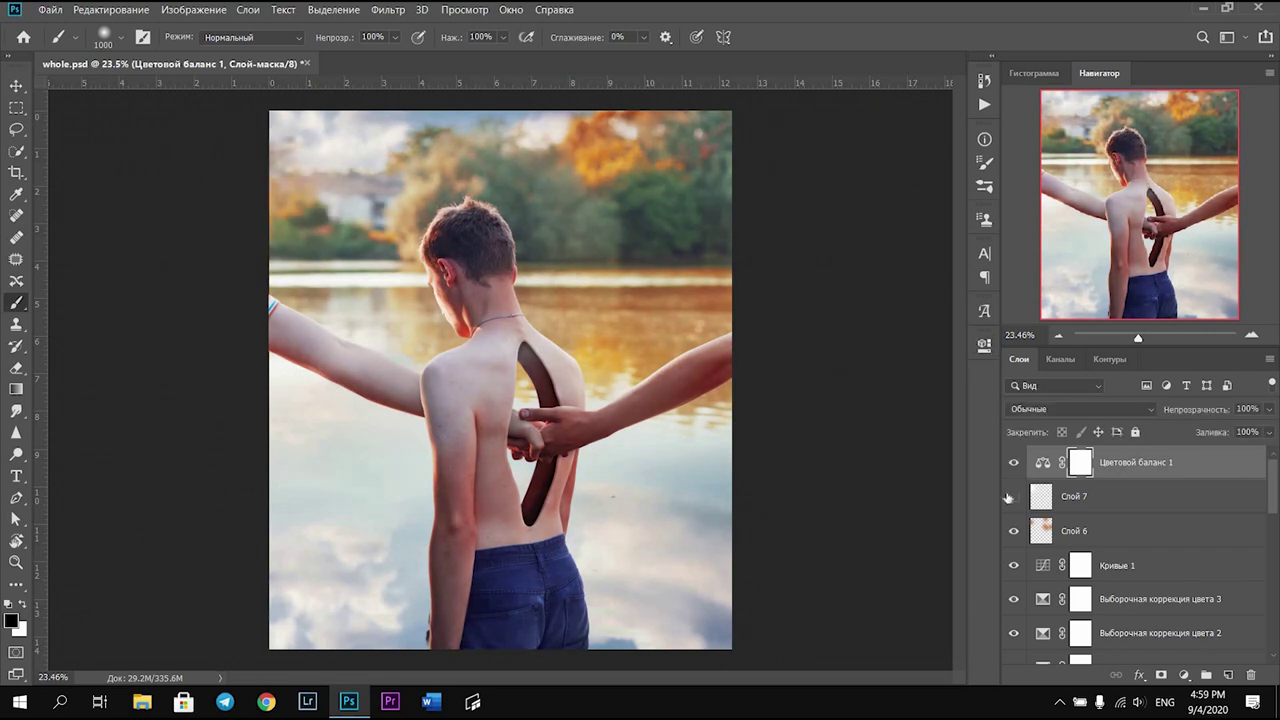
Show Слой 7 at 79% opacity and add Selective Color 4, entering 100 and -100 for the cyans
left_click(1013, 497)
left_click_drag(1268, 409, 1252, 432)
left_click(1183, 675)
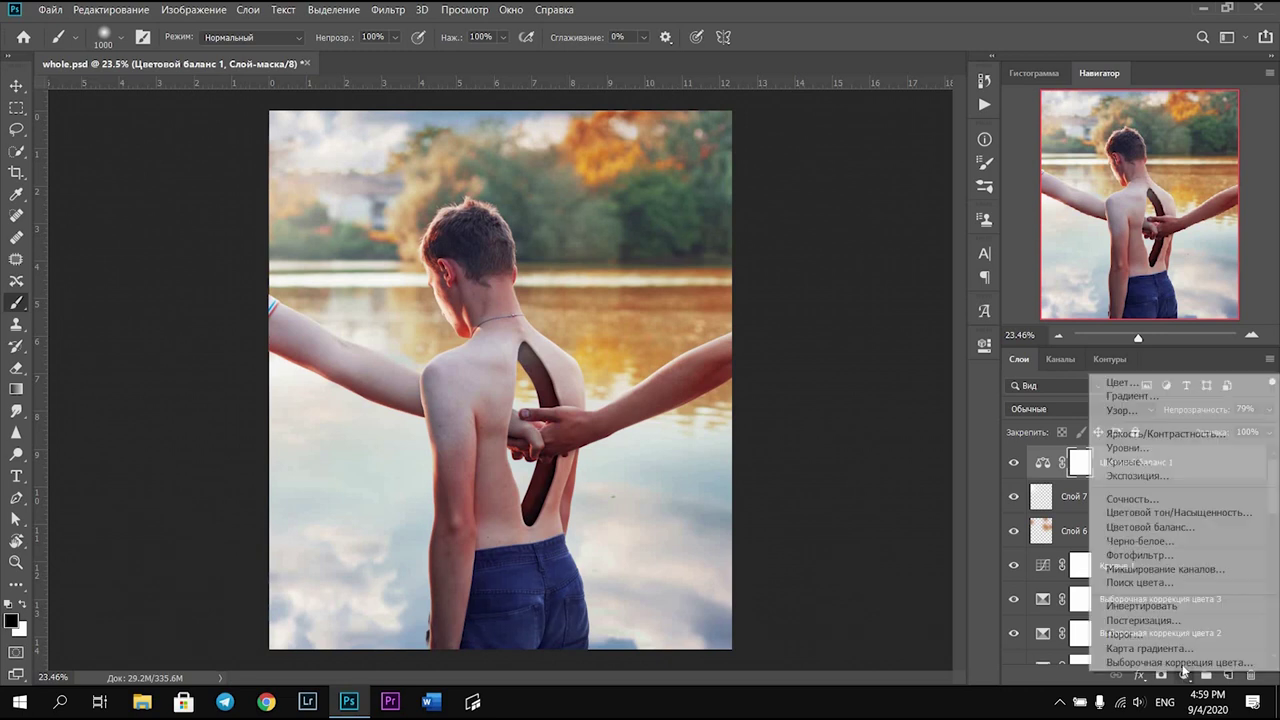
left_click(1178, 662)
left_click(885, 410)
left_click(850, 455)
left_click(905, 429)
type("100-100")
Fine-tune the cyans' magenta, yellow and black amounts, then check the blues
left_click(874, 479)
left_click_drag(868, 510, 889, 510)
left_click(802, 543)
left_click(885, 410)
left_click(856, 474)
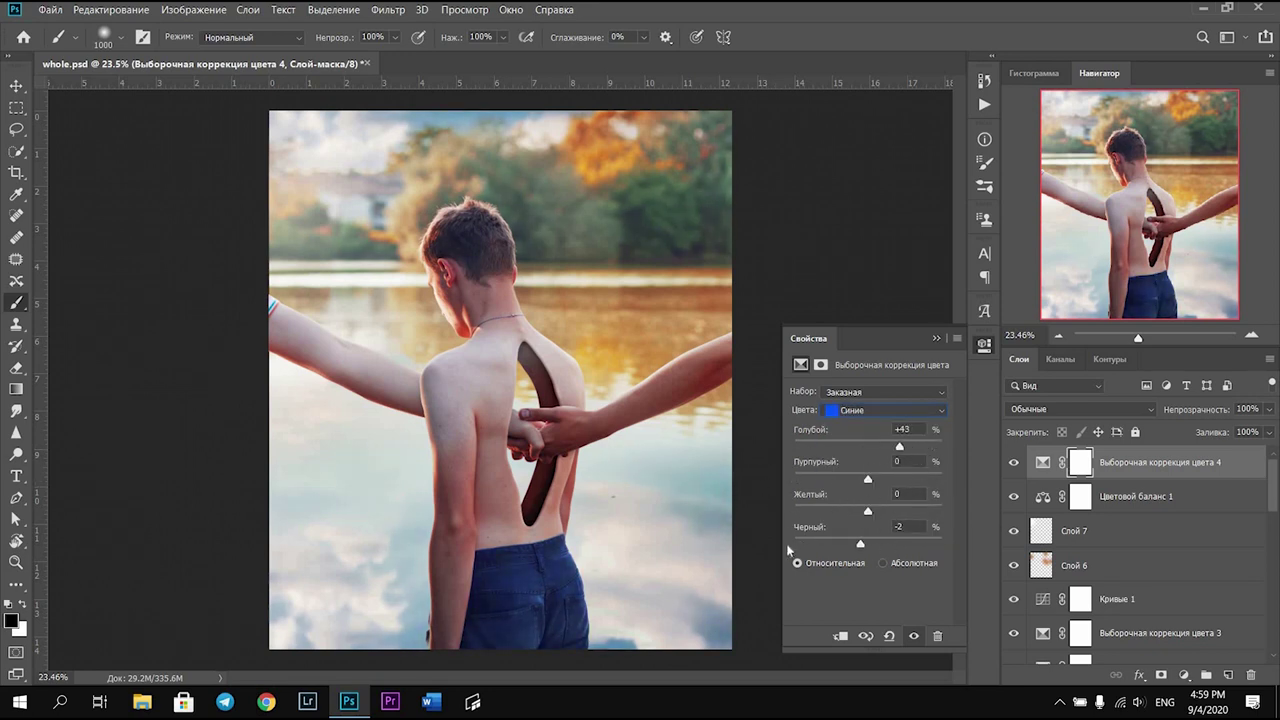
left_click(1210, 672)
Add Selective Color 5 raising the black in the cyans to +100
left_click(1183, 675)
left_click(1160, 670)
left_click(885, 410)
left_click(856, 458)
left_click_drag(868, 543, 963, 548)
left_click(984, 343)
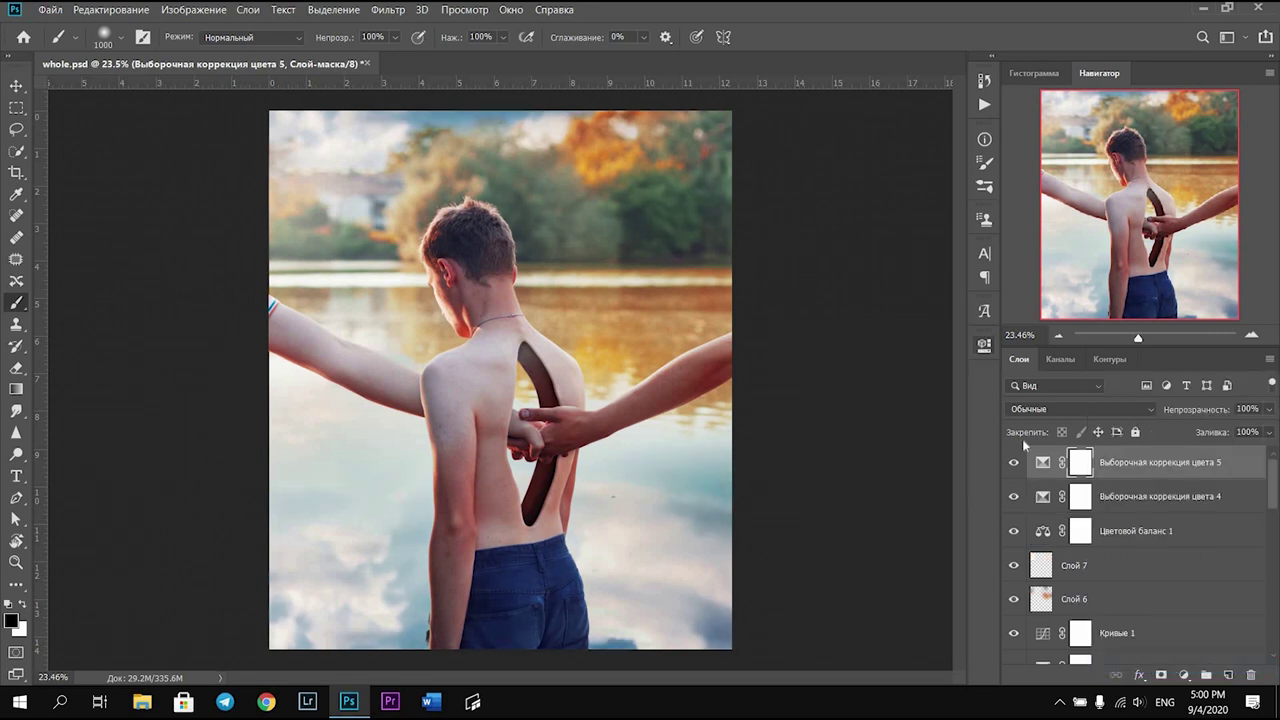
Add Selective Color 6 for the greens: cyan -100, magenta +11, black -47
left_click(1183, 675)
left_click(1160, 672)
left_click(885, 410)
left_click(856, 440)
mouse_move(868, 446)
left_mouse_down()
mouse_move(924, 446)
mouse_move(795, 446)
left_mouse_up()
left_click_drag(868, 479, 820, 511)
left_click_drag(944, 545, 859, 542)
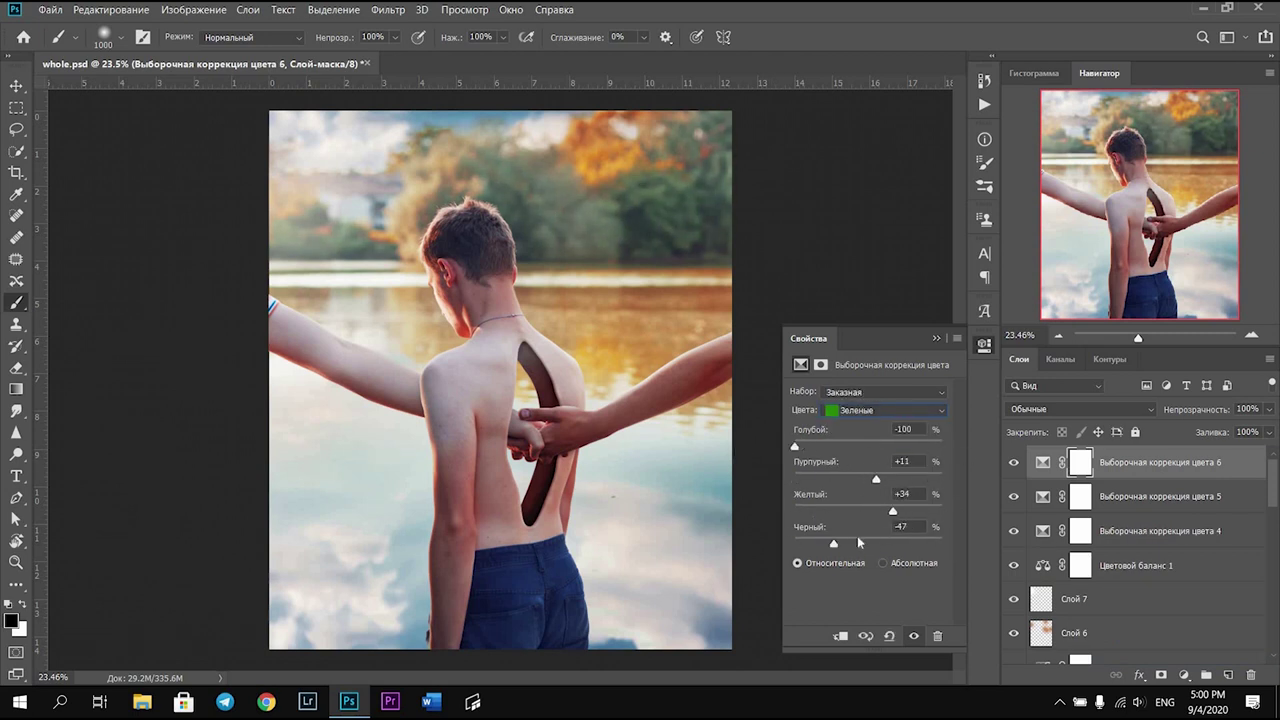
left_click(982, 346)
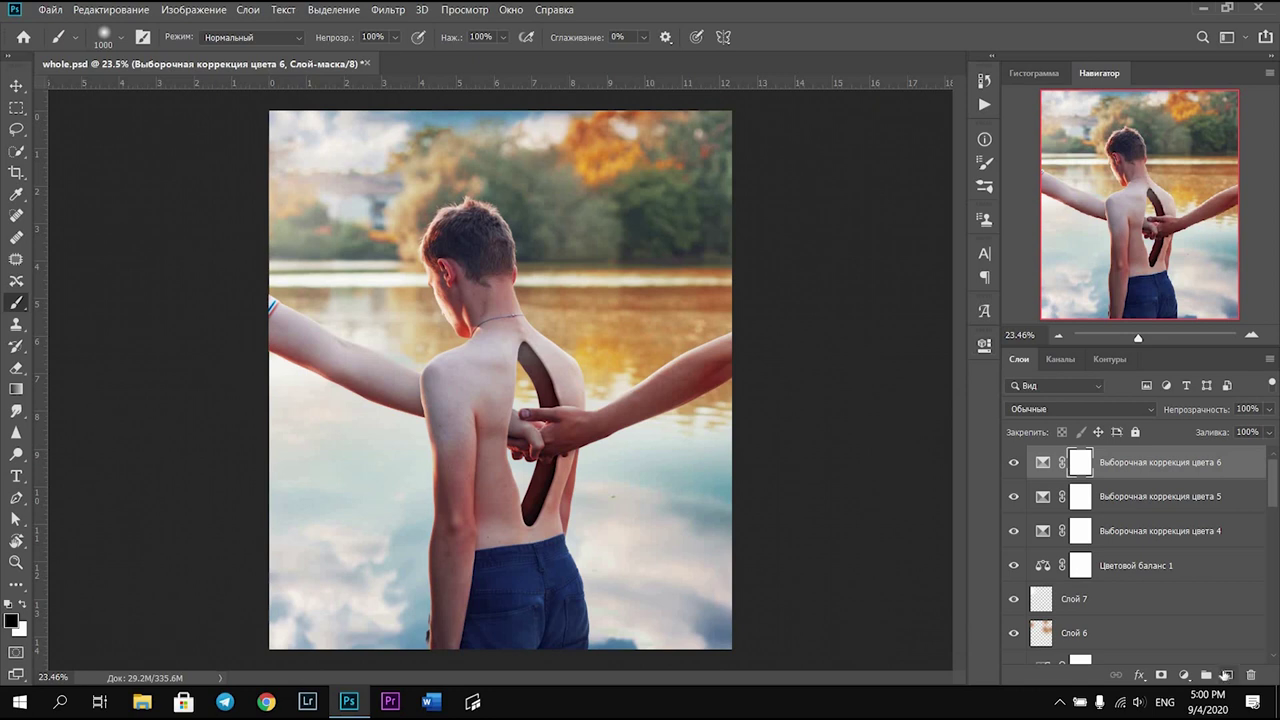
left_click(1228, 675)
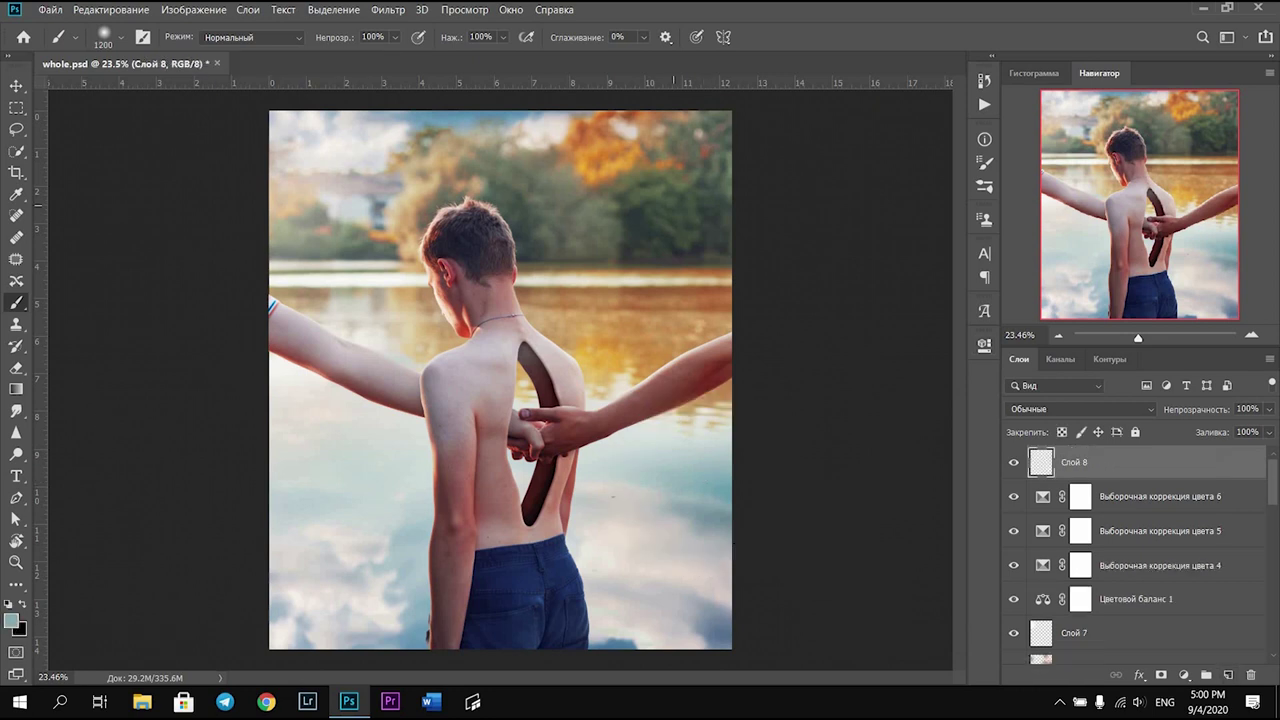
Paint a teal glow at the top right and blend it in Pin Light at 60% opacity
left_click(673, 205)
left_click(1080, 409)
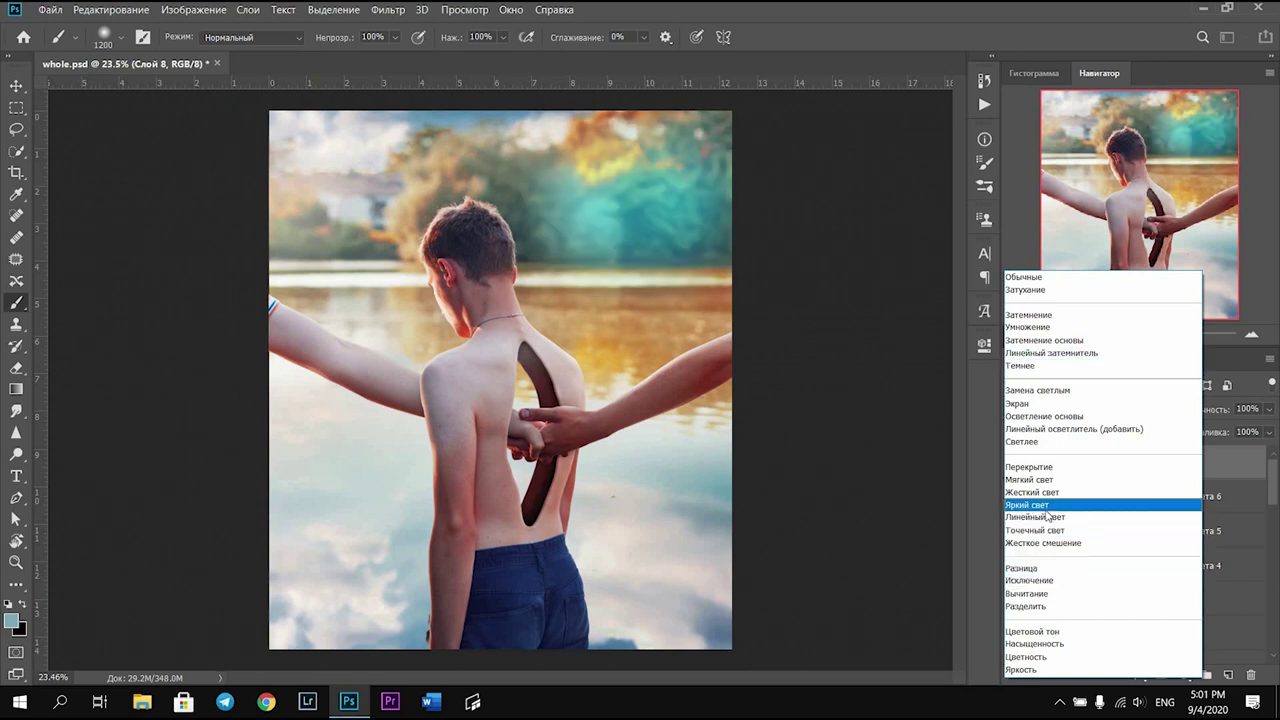
left_click(1035, 530)
left_click(1268, 409)
left_click_drag(1269, 428, 1240, 432)
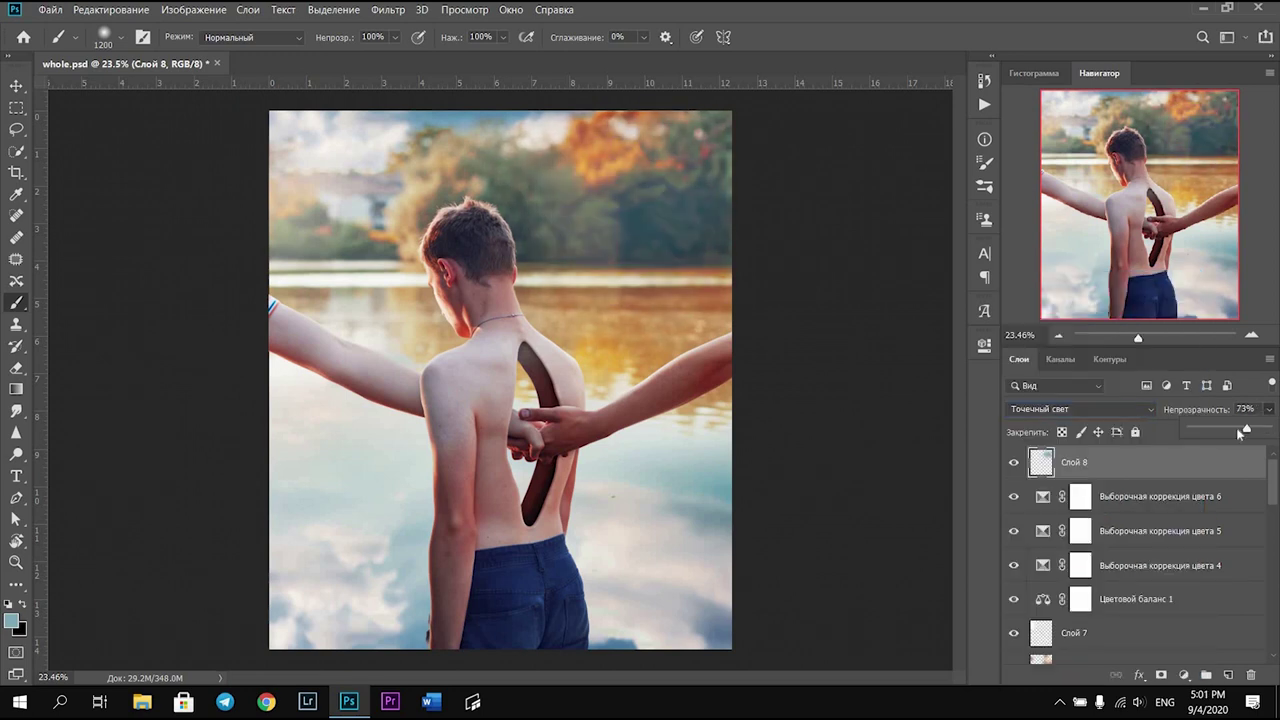
left_click(1010, 462)
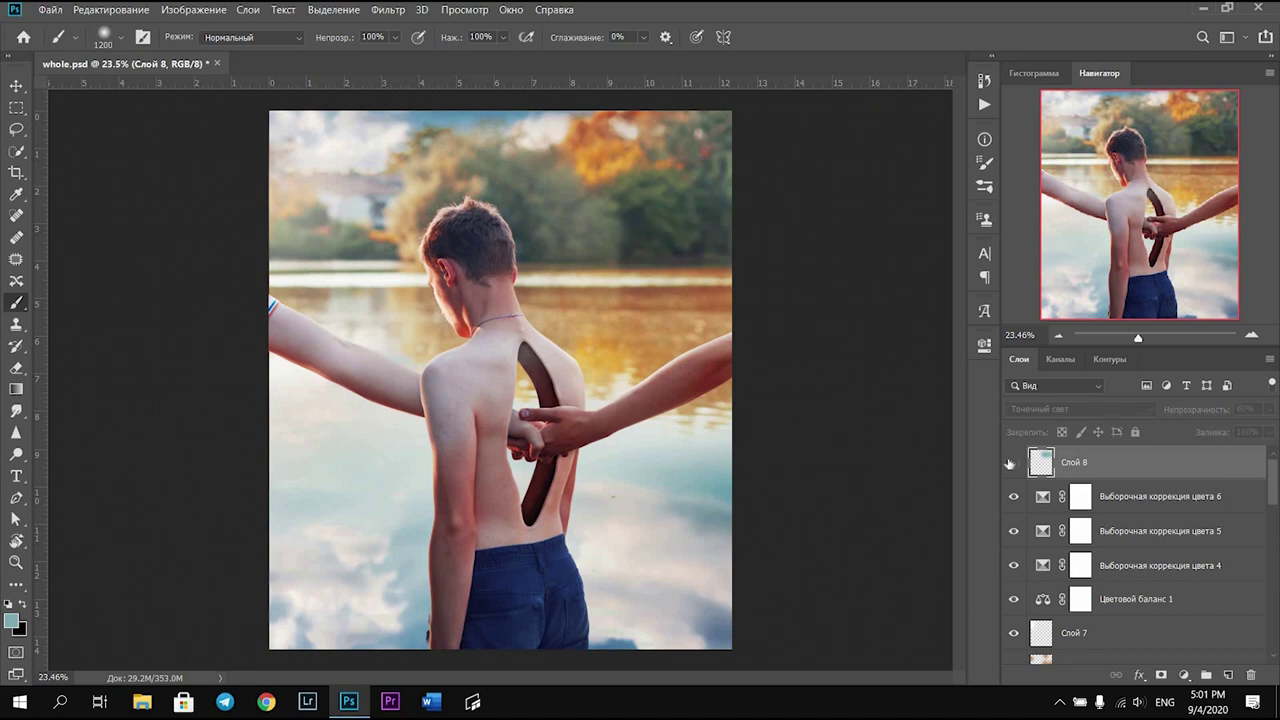
left_click(1011, 462)
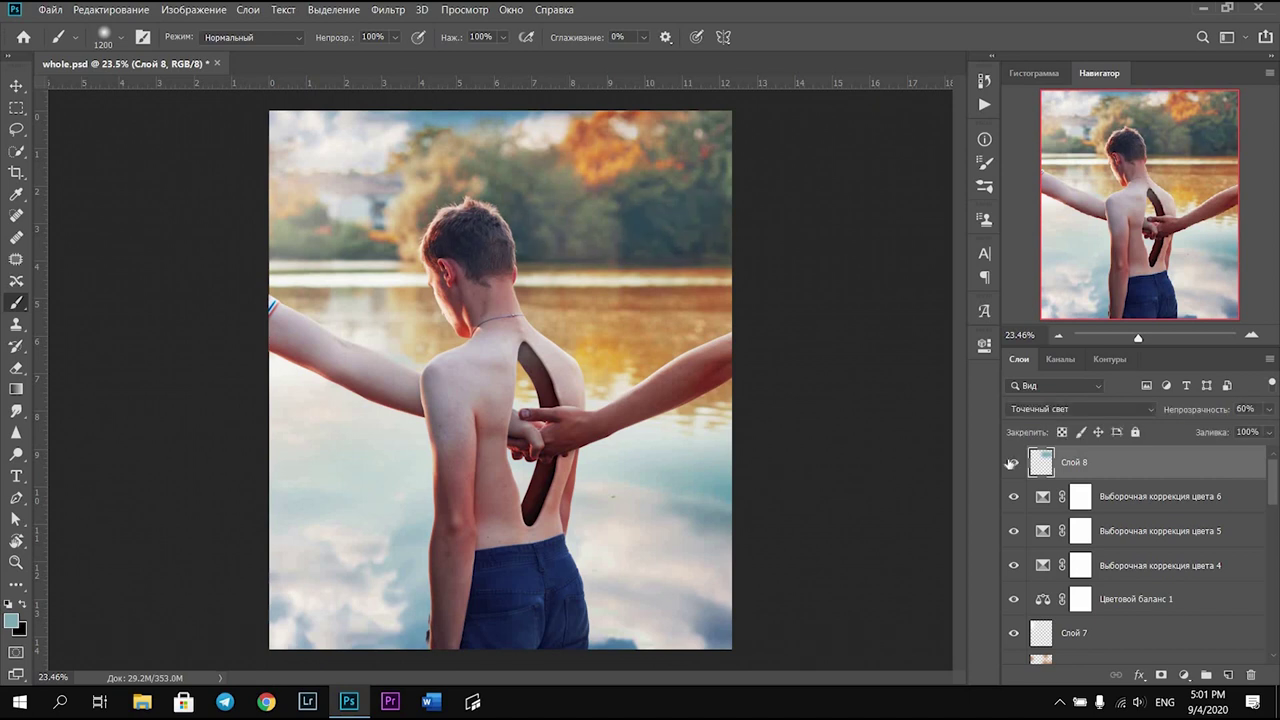
Add Selective Color 7 for the yellows, setting cyan to -100 and adjusting magenta
left_click(1184, 676)
left_click(1140, 672)
left_click(885, 410)
left_click(860, 430)
left_click_drag(866, 447, 795, 446)
mouse_move(867, 479)
left_mouse_down()
mouse_move(893, 479)
mouse_move(858, 479)
mouse_move(933, 512)
mouse_move(863, 511)
mouse_move(928, 545)
mouse_move(869, 547)
left_mouse_up()
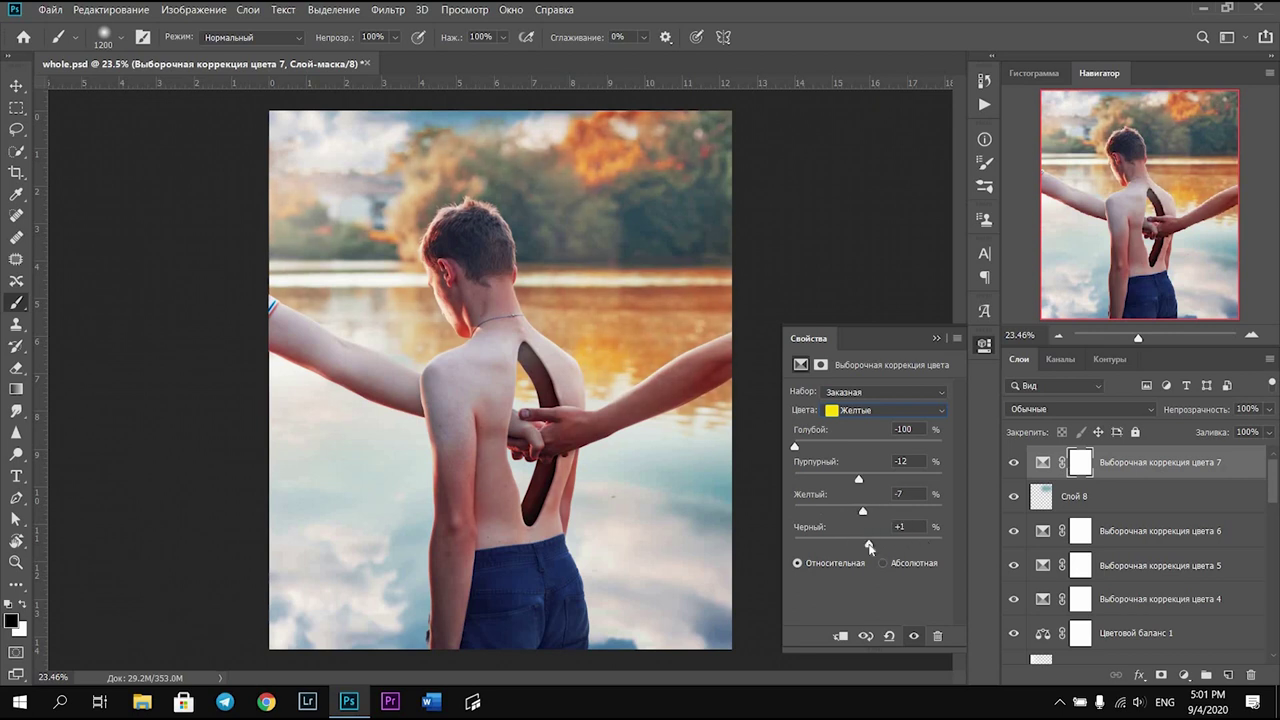
Add Selective Color 8 for the reds with cyan +10 and magenta -10
left_click(984, 344)
left_click(1184, 675)
left_click(1170, 662)
left_click(880, 410)
left_click(860, 427)
mouse_move(867, 446)
left_mouse_down()
mouse_move(785, 444)
mouse_move(905, 446)
mouse_move(868, 483)
left_mouse_up()
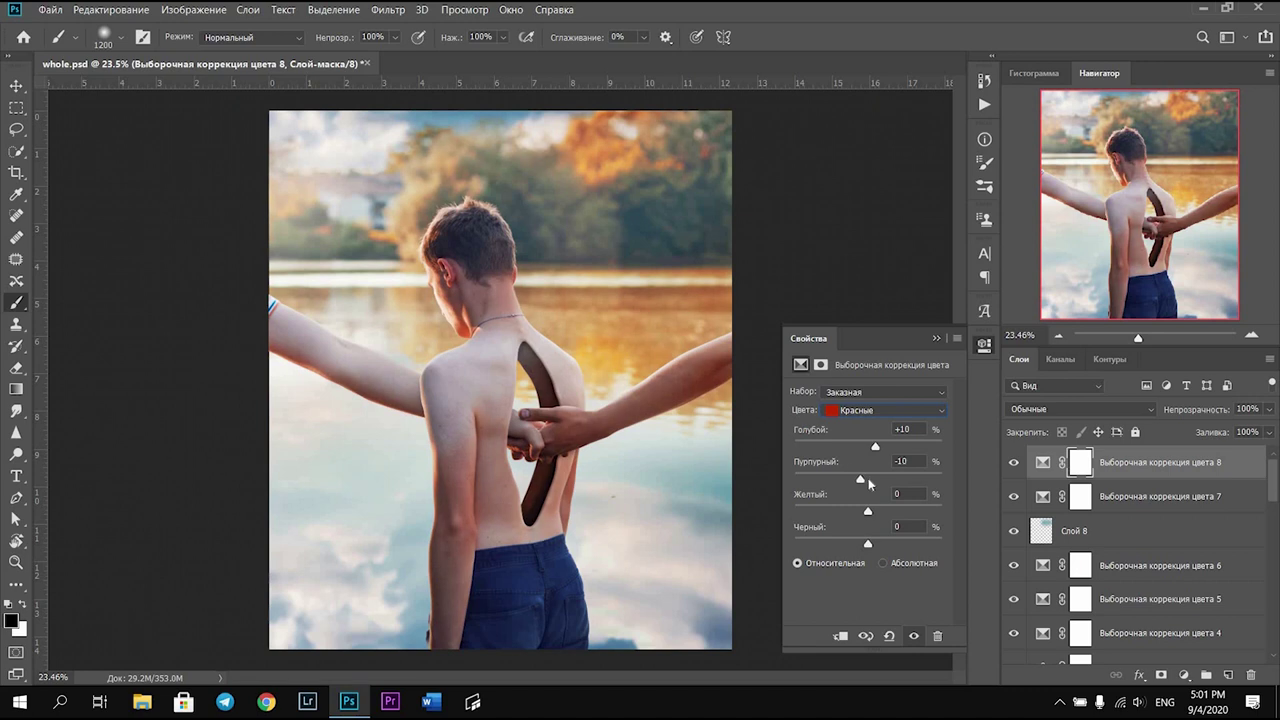
left_click(984, 344)
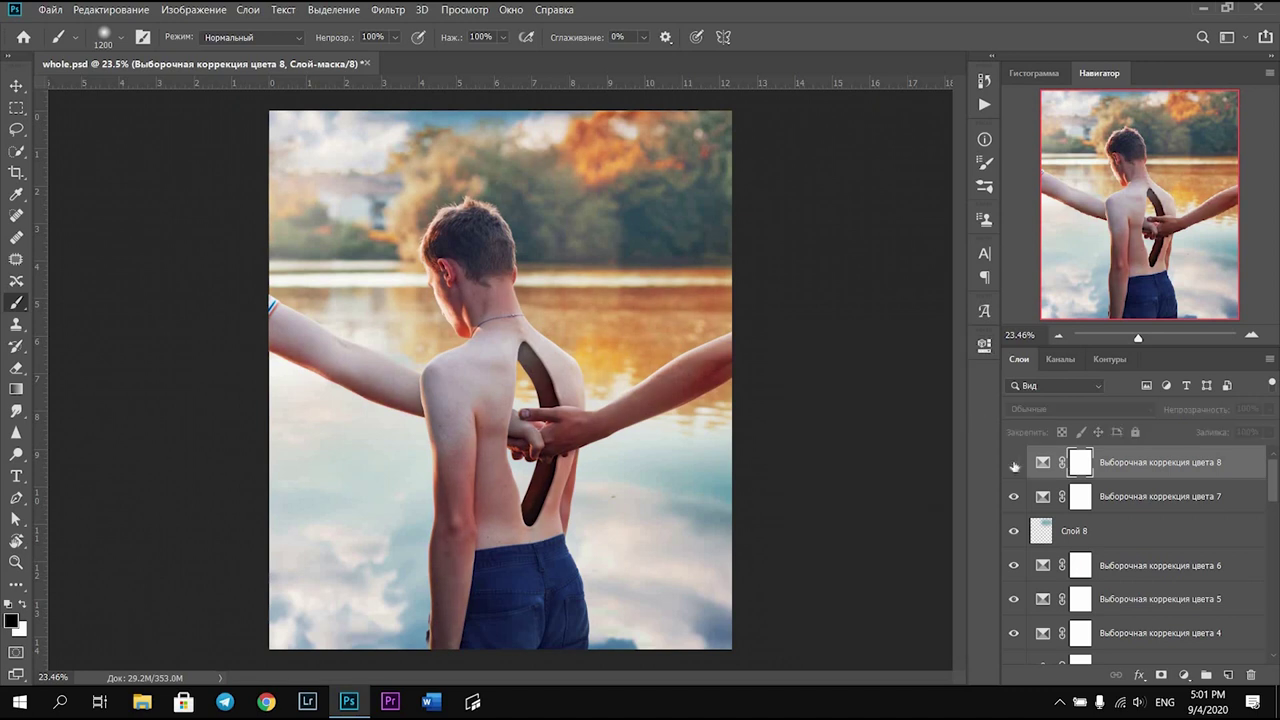
scroll(1118, 548, "down", 2)
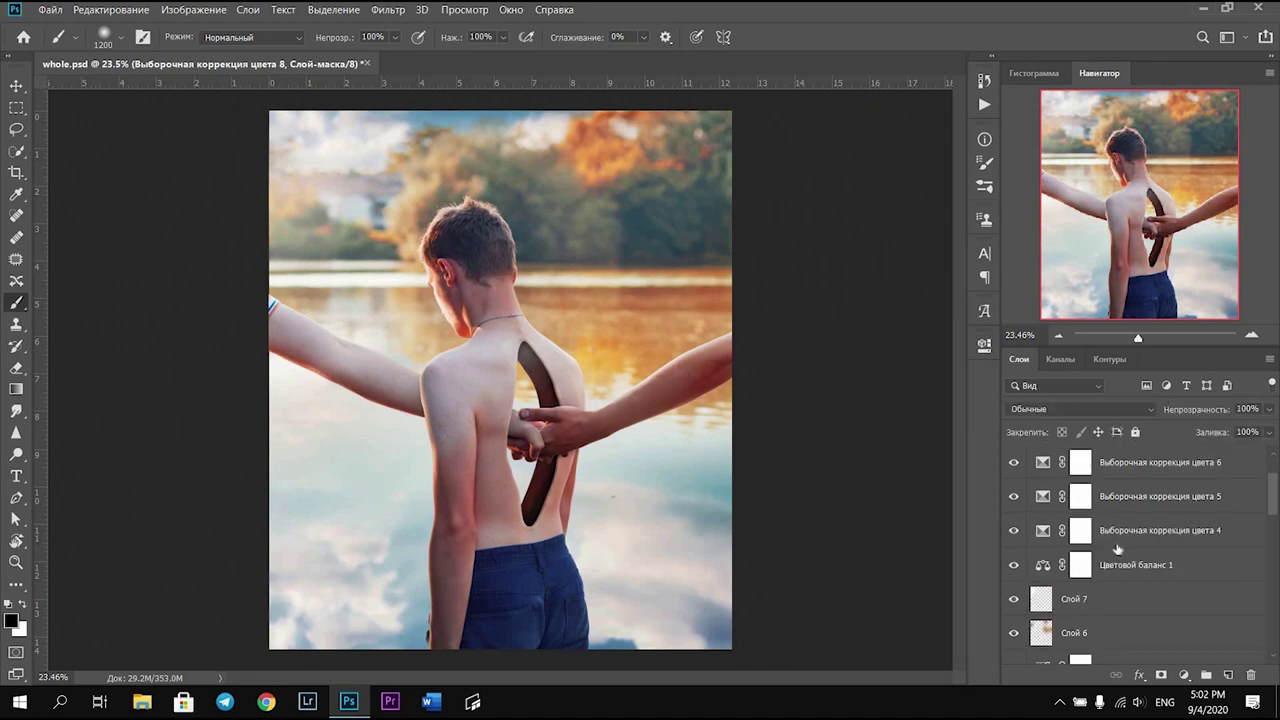
scroll(1150, 600, "up", 2)
Add Hue/Saturation raising blues saturation +45, with an inverted mask, white brush, and 71% opacity
left_click(1183, 675)
left_click(1160, 512)
scroll(886, 418, "down", 4)
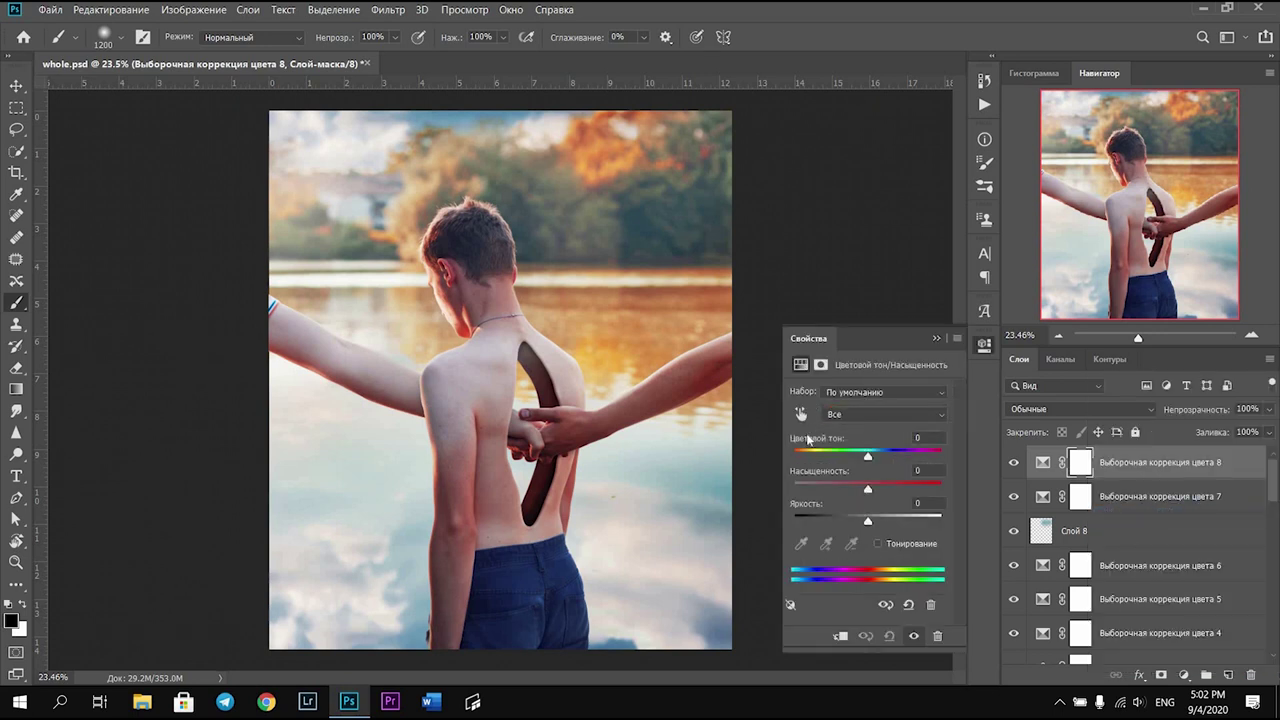
left_click(801, 414)
left_click_drag(868, 489, 907, 492)
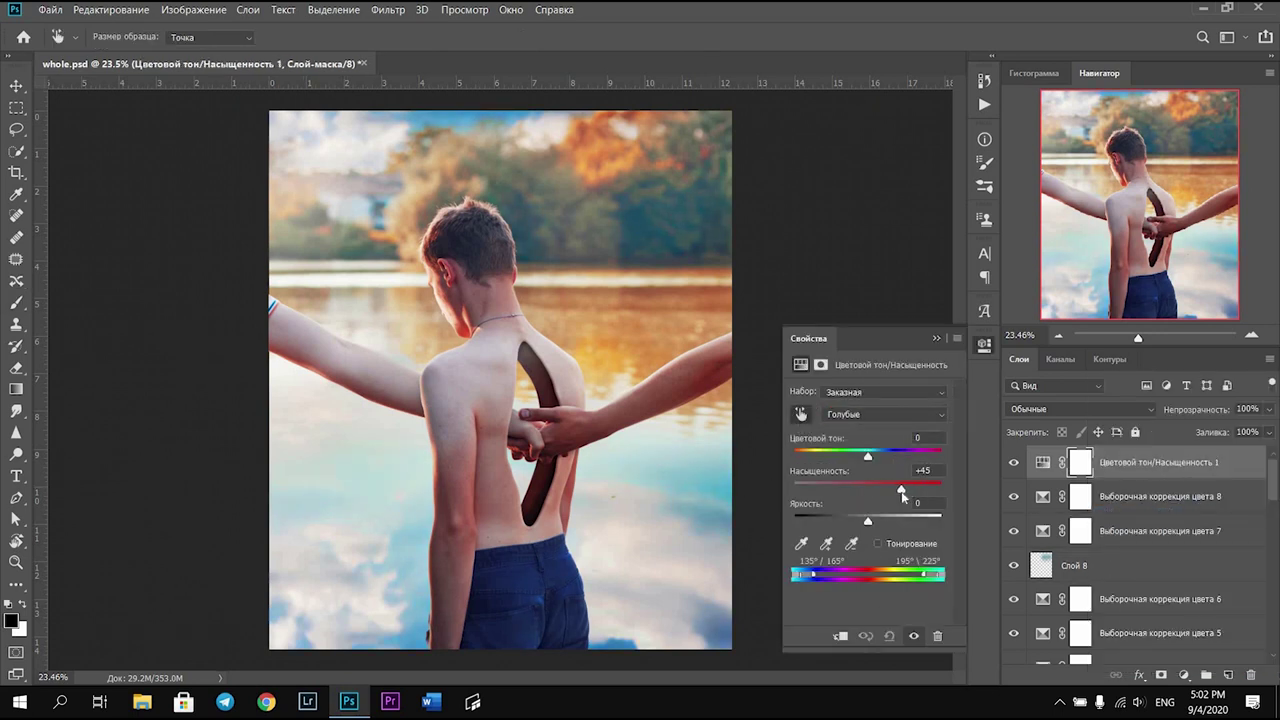
left_click(983, 345)
key("ctrl+i")
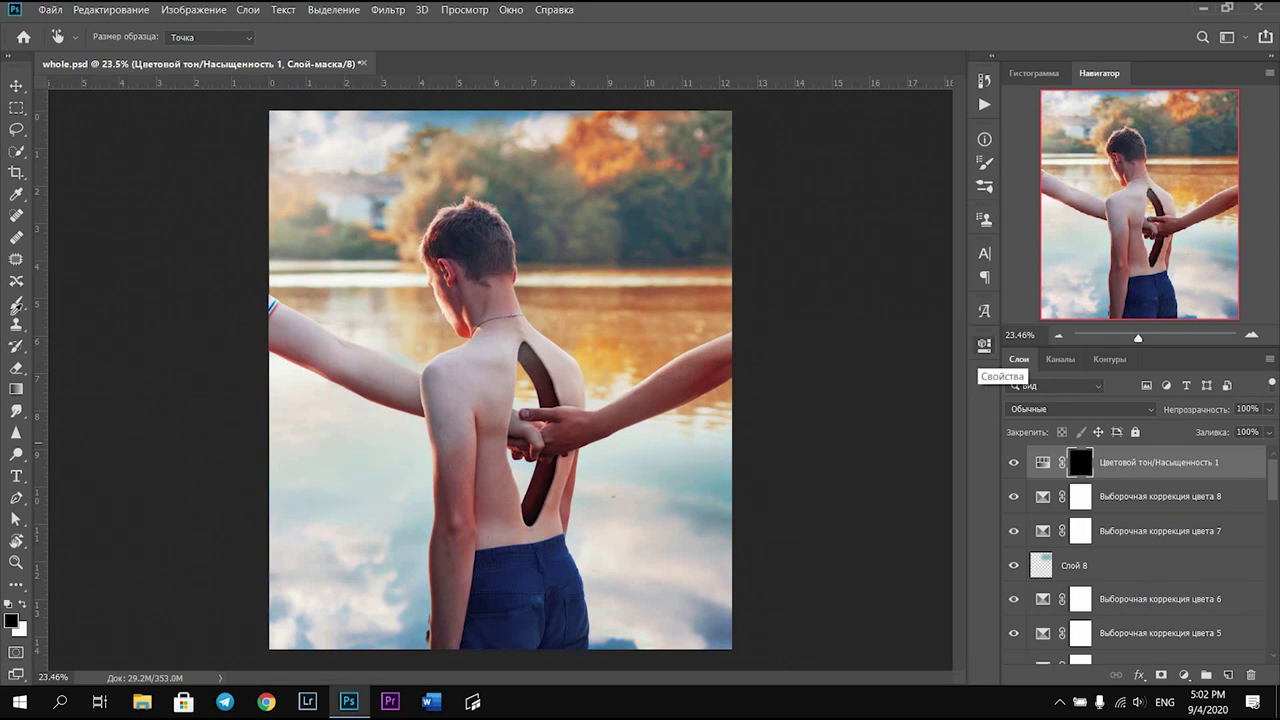
key("b")
key("x")
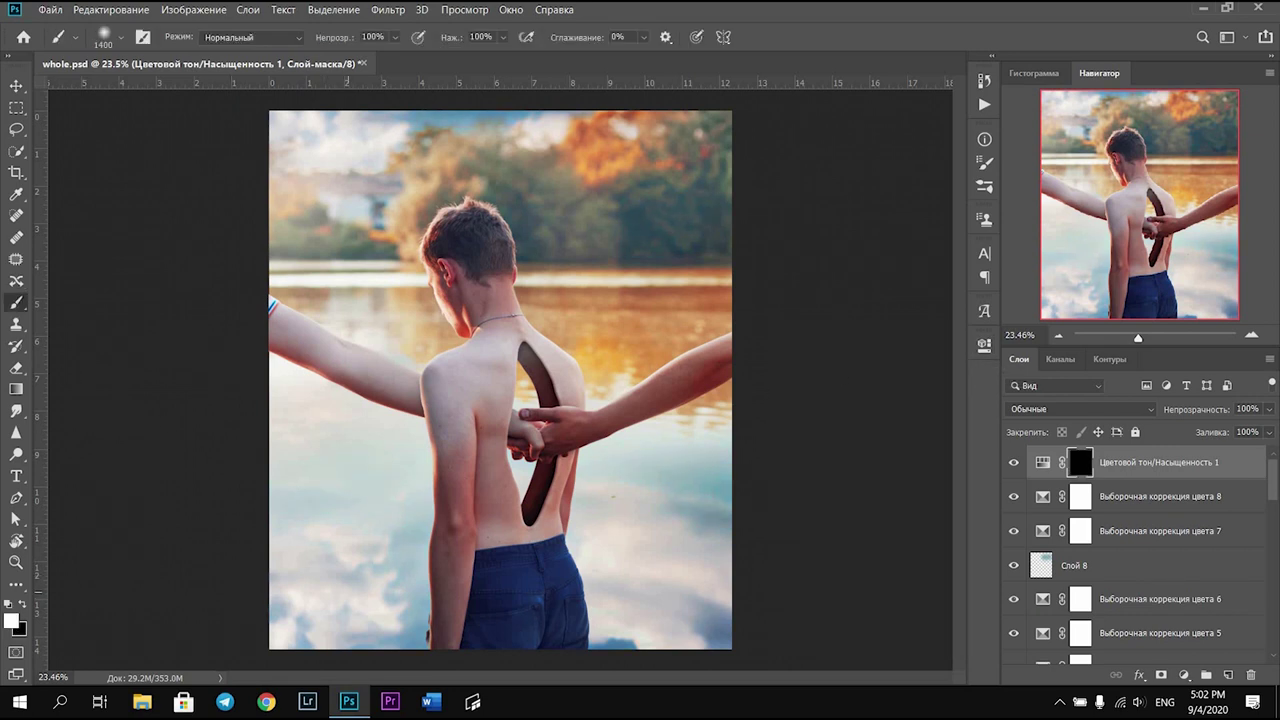
left_click(1268, 409)
left_click_drag(1247, 430, 1244, 430)
Add Curves 4 and reshape the blue channel's curve with two points
left_click(1184, 675)
left_click(1128, 467)
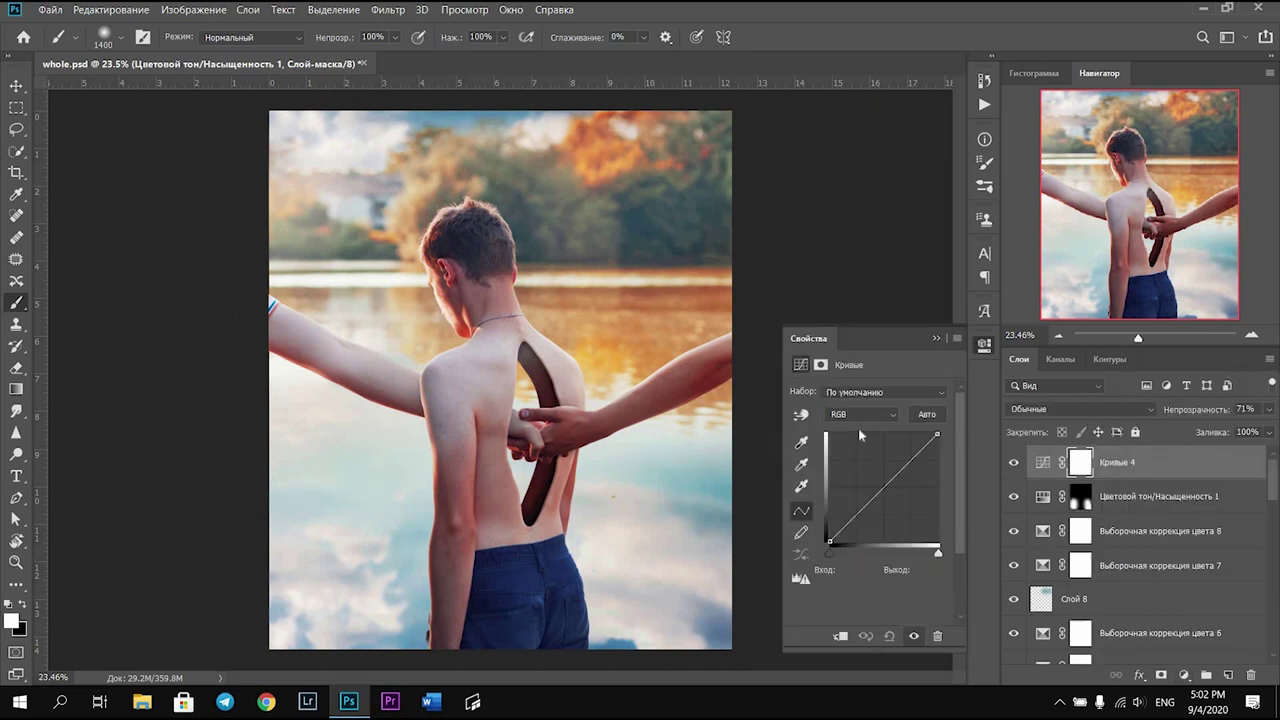
left_click(862, 414)
left_click(870, 468)
left_click(884, 485)
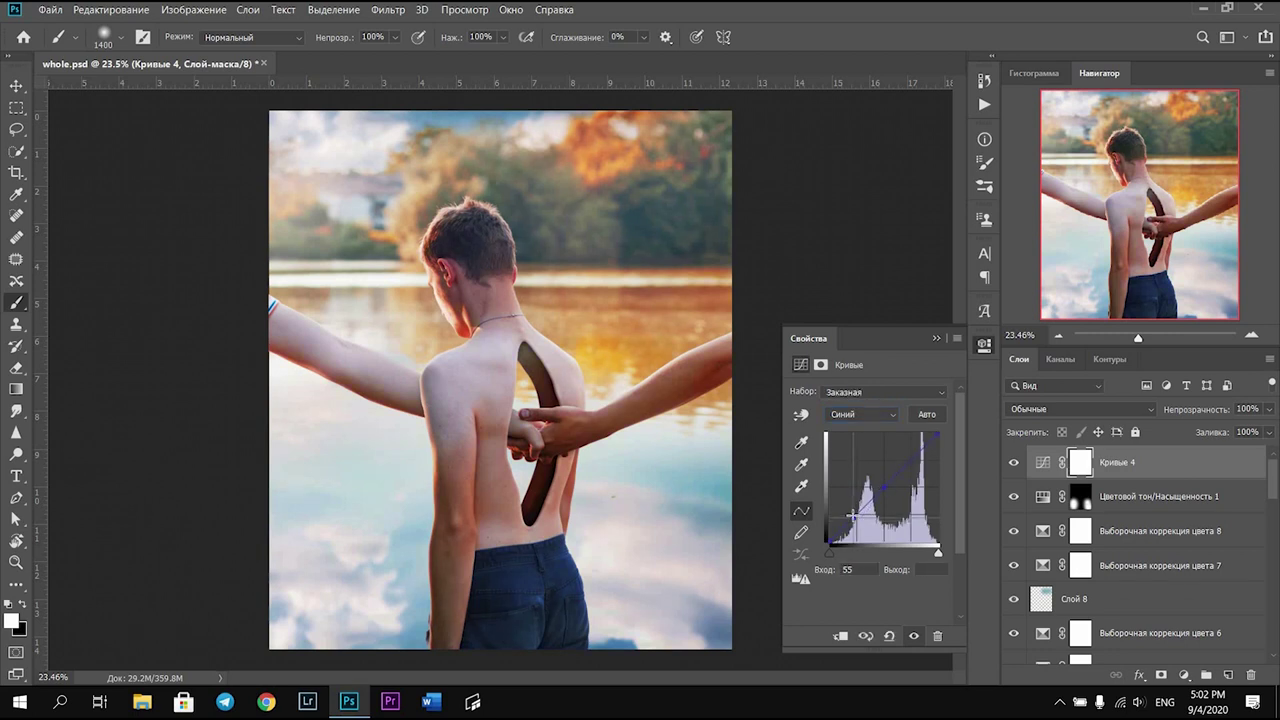
left_click(910, 463)
left_click(984, 343)
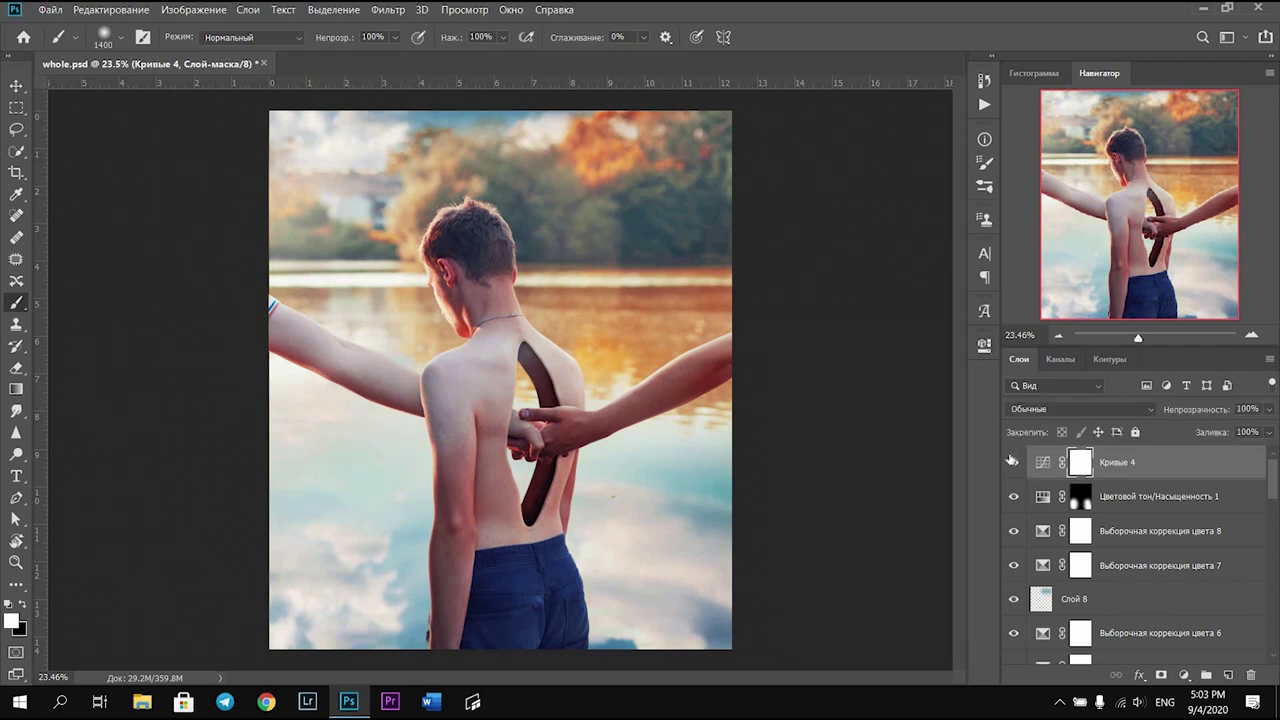
Add Selective Color 9 removing all cyan (-100) from the yellows
left_click(1184, 676)
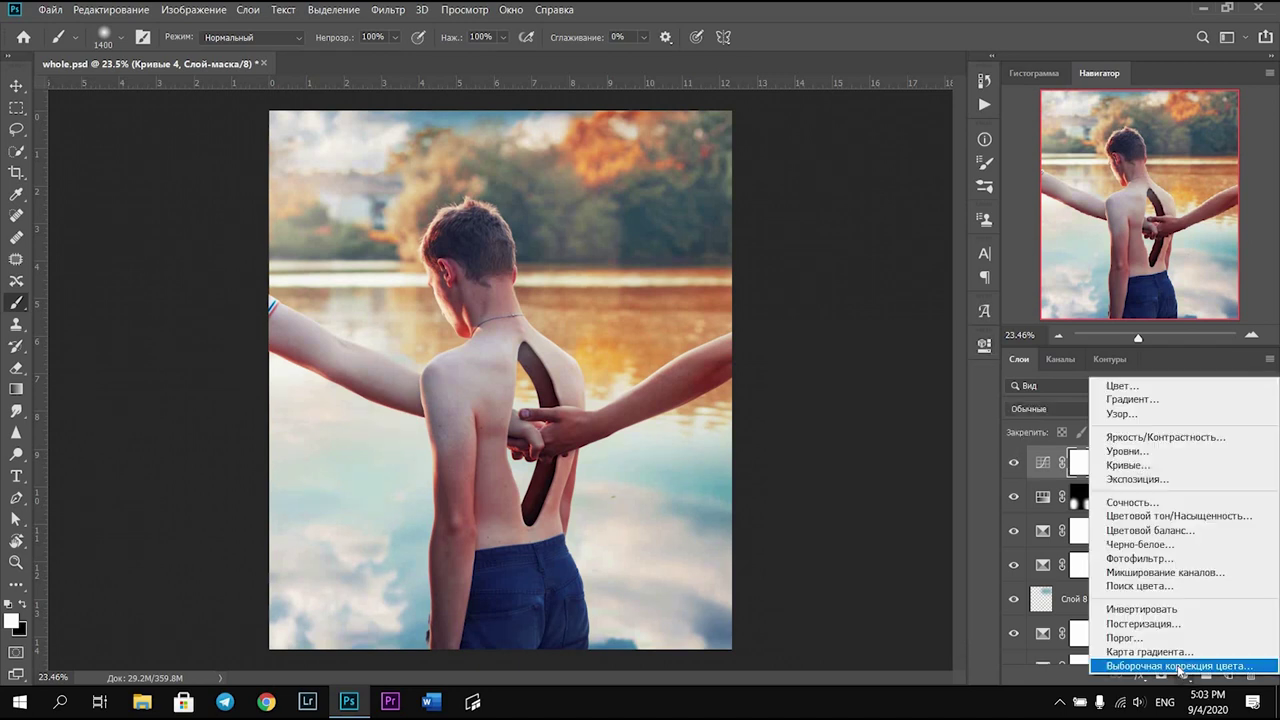
left_click(1170, 679)
left_click_drag(862, 448, 795, 443)
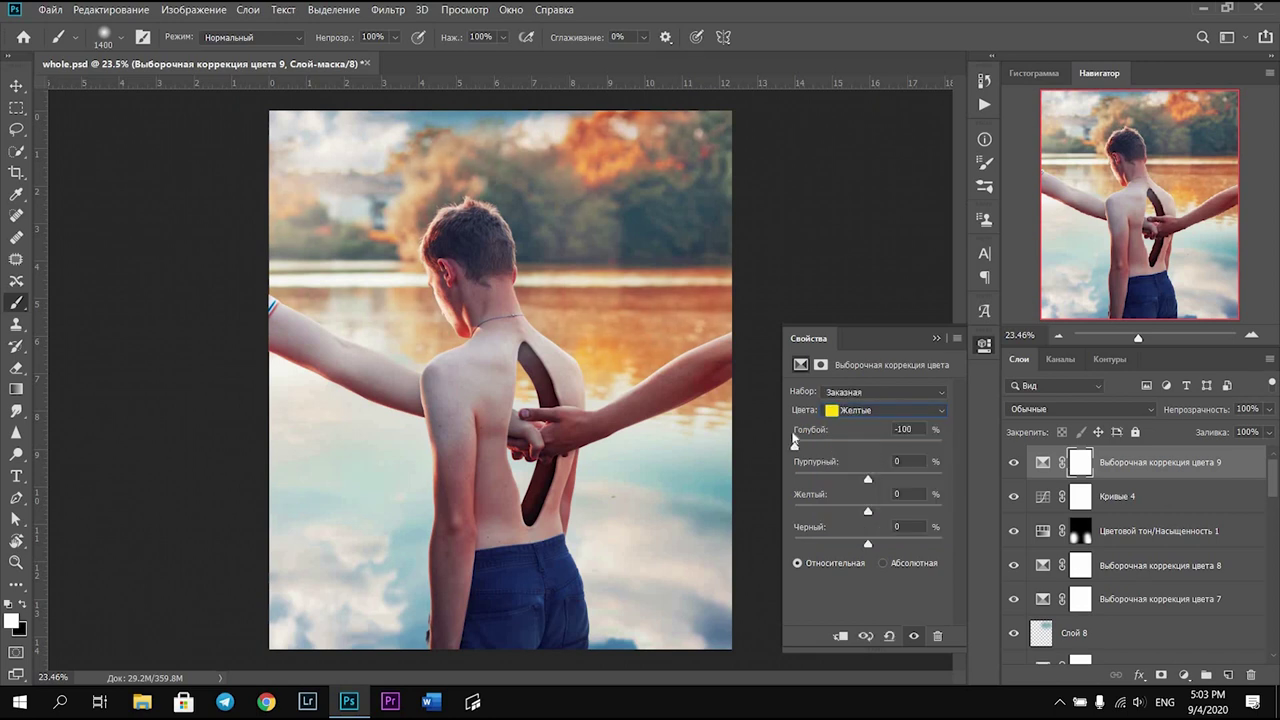
left_click(984, 343)
Add Brightness/Contrast 1 with brightness +10 and leave it hidden
left_click(1184, 676)
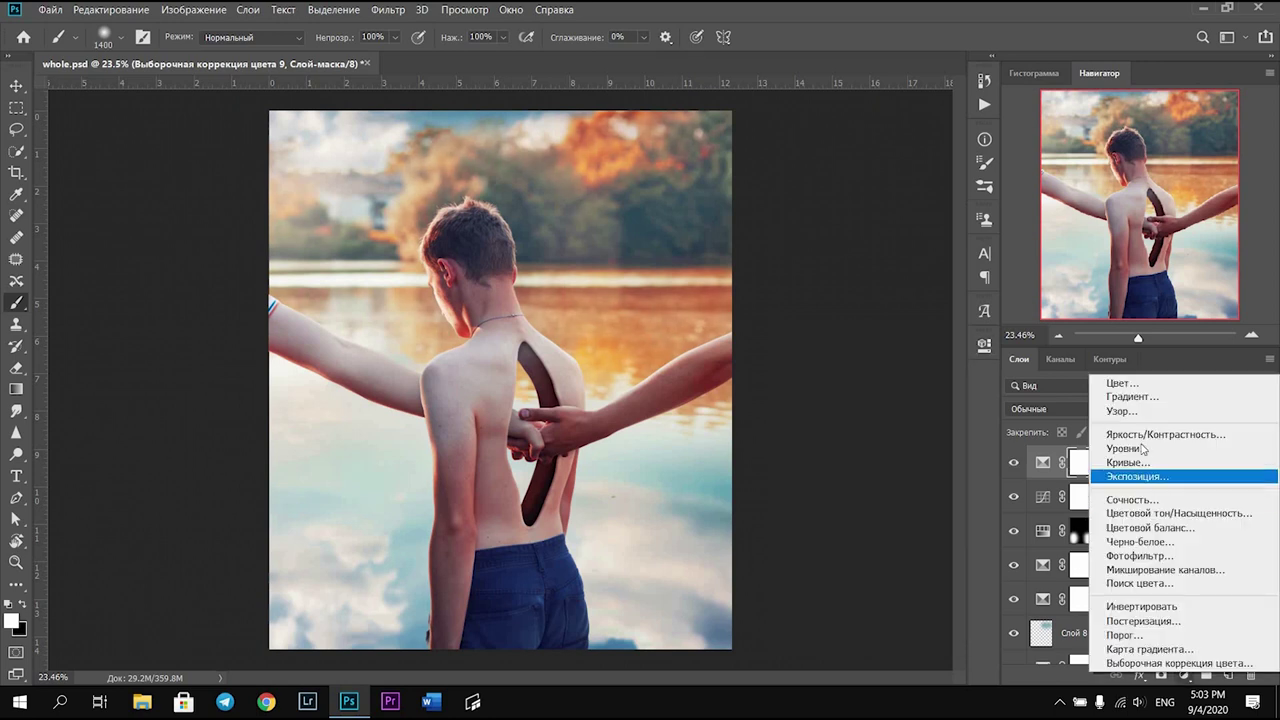
left_click(1120, 440)
left_click_drag(867, 441, 873, 441)
left_click(984, 343)
left_click(1013, 462)
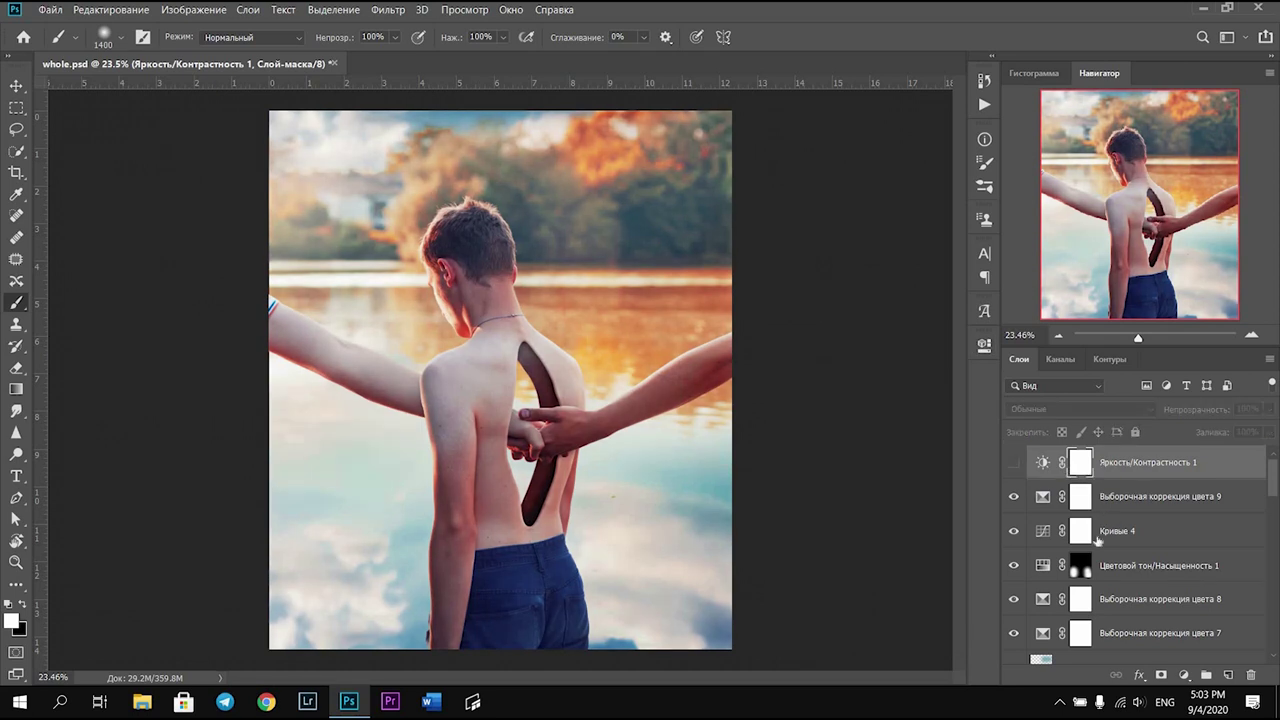
Select Слой 7, sample an orange foreground colour, and blend the layer in Soft Light
scroll(1130, 560, "down", 5)
left_click(1075, 599)
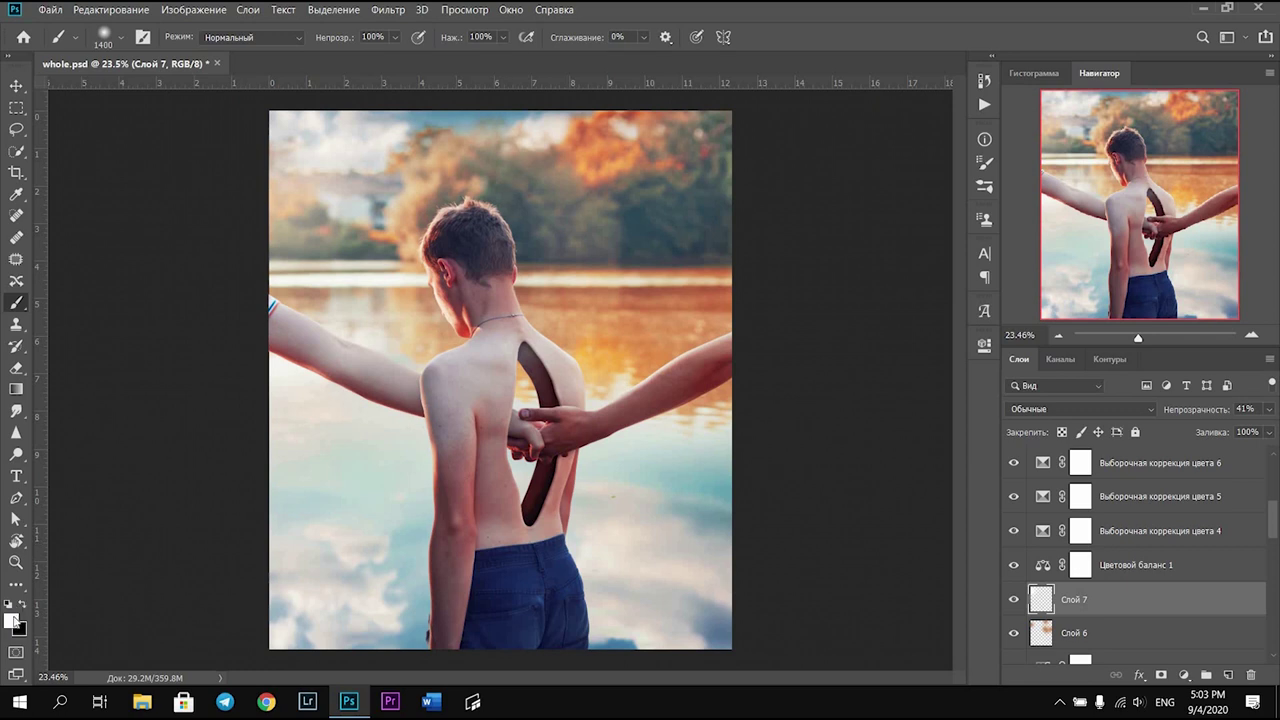
left_click(12, 620)
left_click(622, 352)
left_click(1210, 336)
left_click(1094, 409)
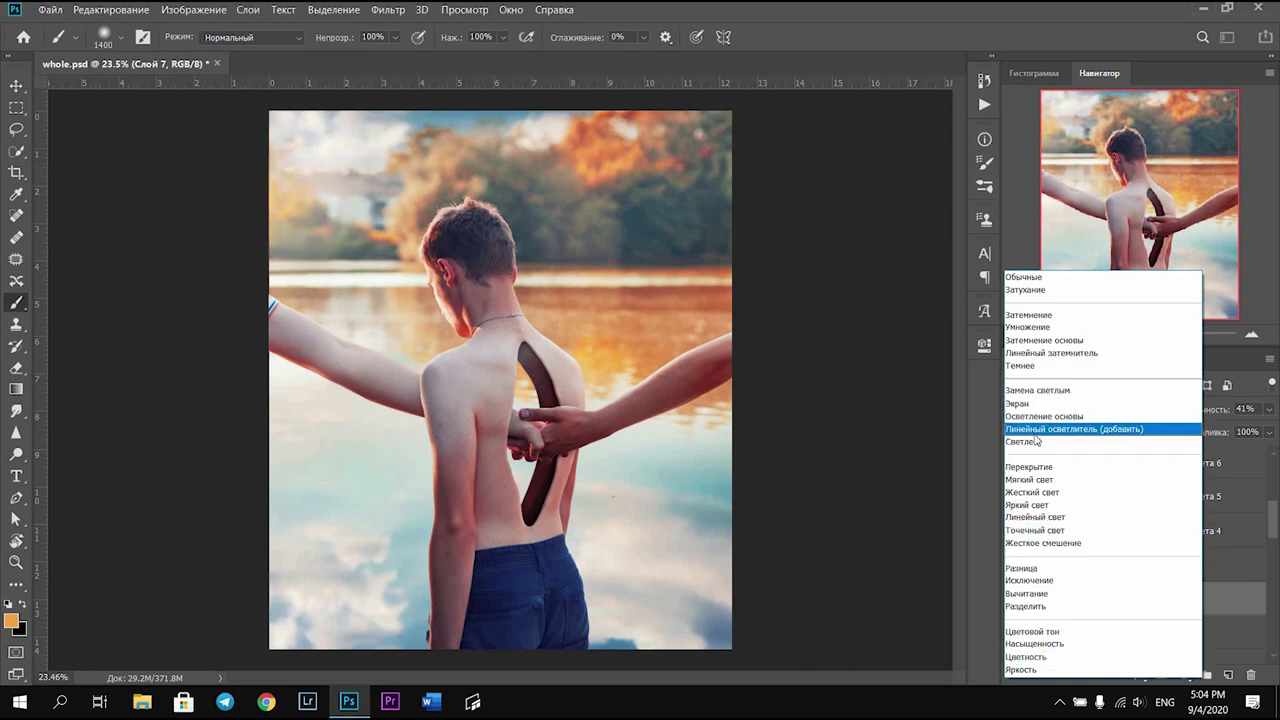
left_click(1030, 480)
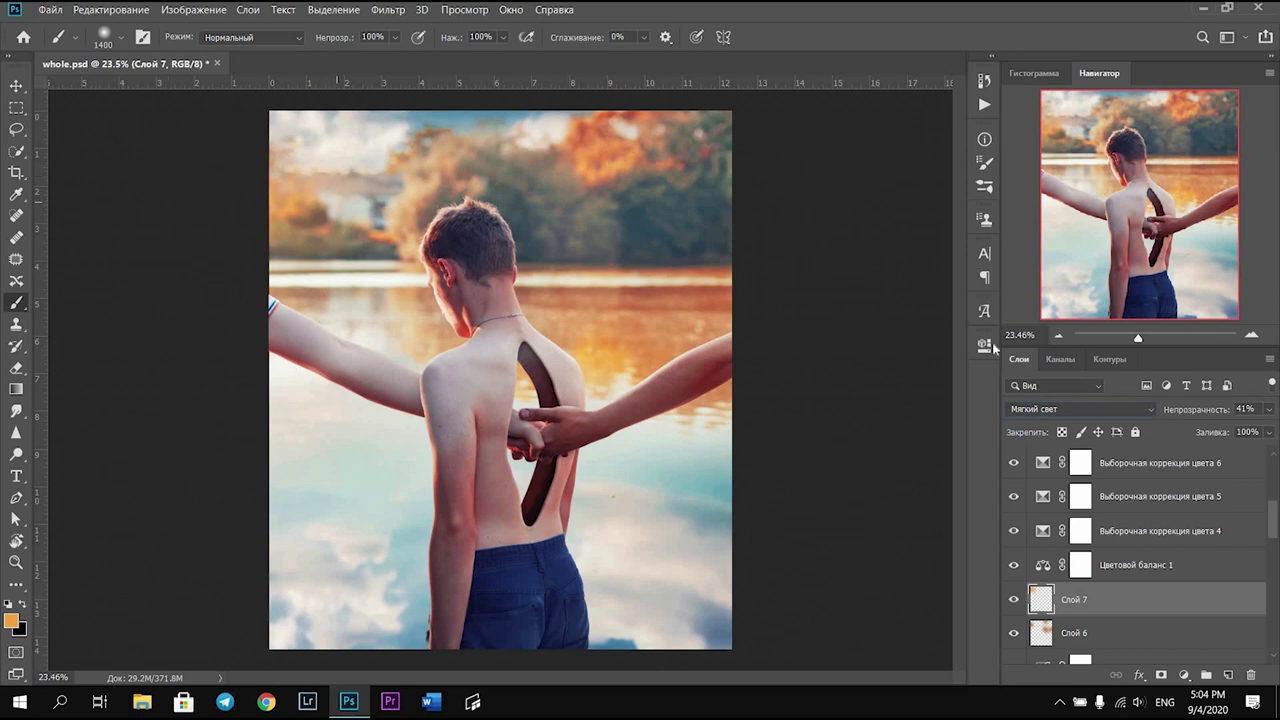
Select the colour fill layer, then the first Selective Color layer, in the layer stack
scroll(1097, 510, "down", 5)
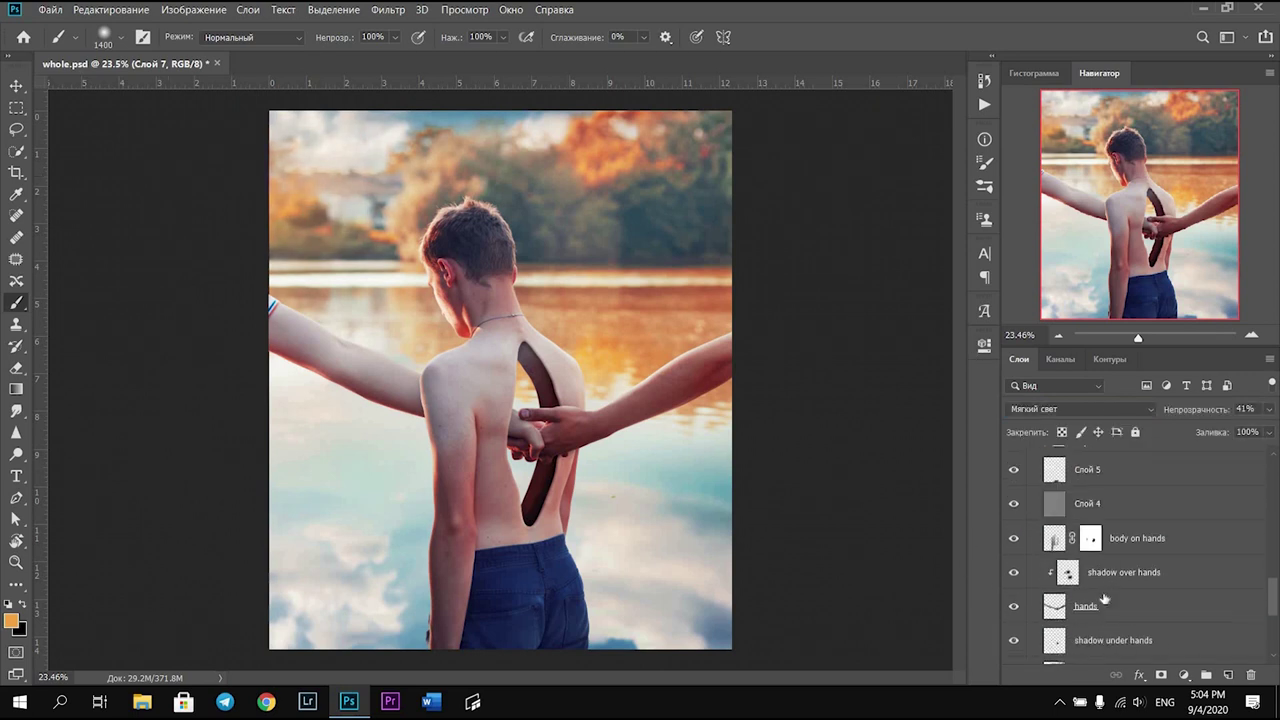
left_click(1060, 605)
left_click(1062, 538)
scroll(1130, 460, "up", 5)
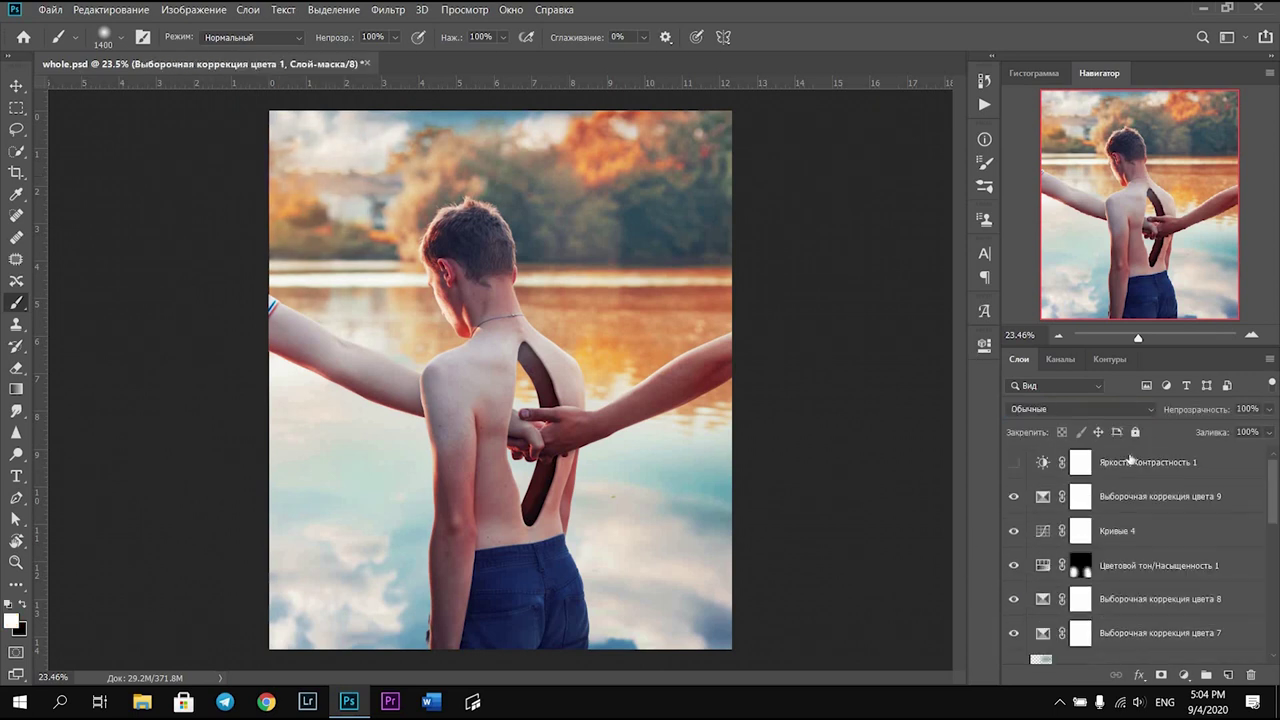
Collapse the edits into Группа 2 and stamp all visible layers into a merged Слой 9
left_click(1022, 465)
key("ctrl+g")
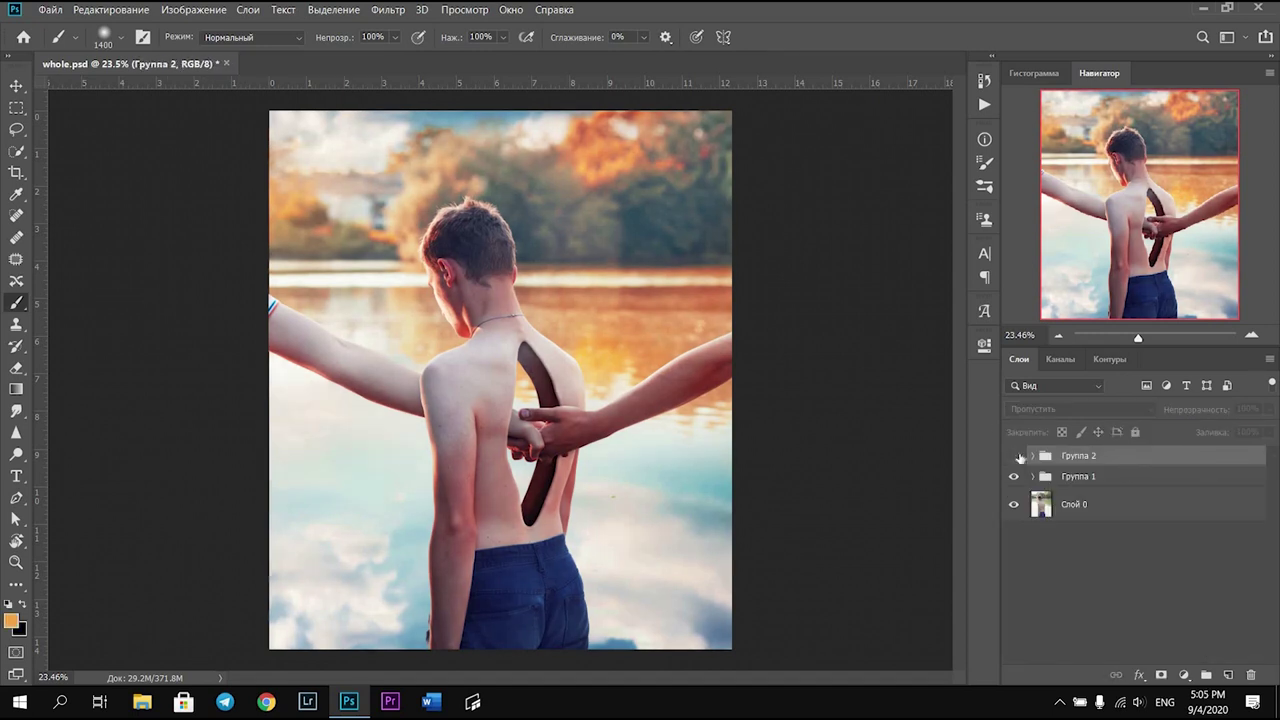
left_click(1014, 456)
left_click(1014, 456)
left_click(1083, 510)
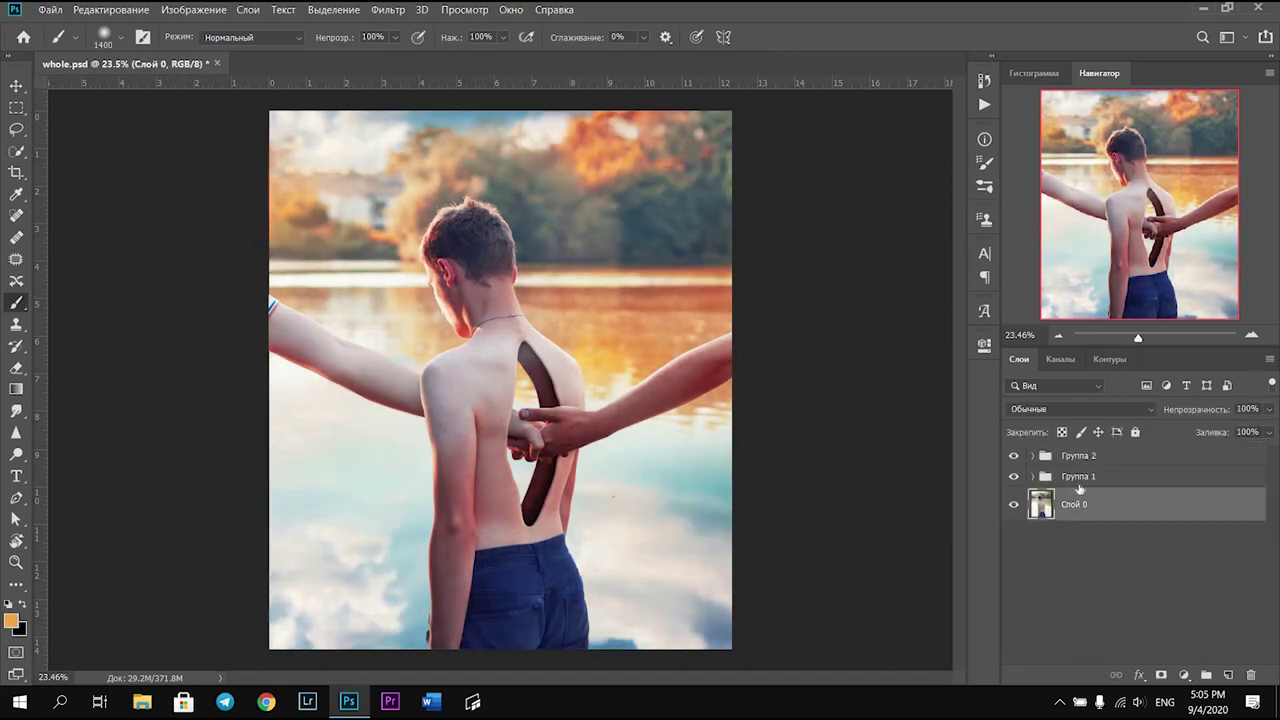
left_click(1090, 459, "shift")
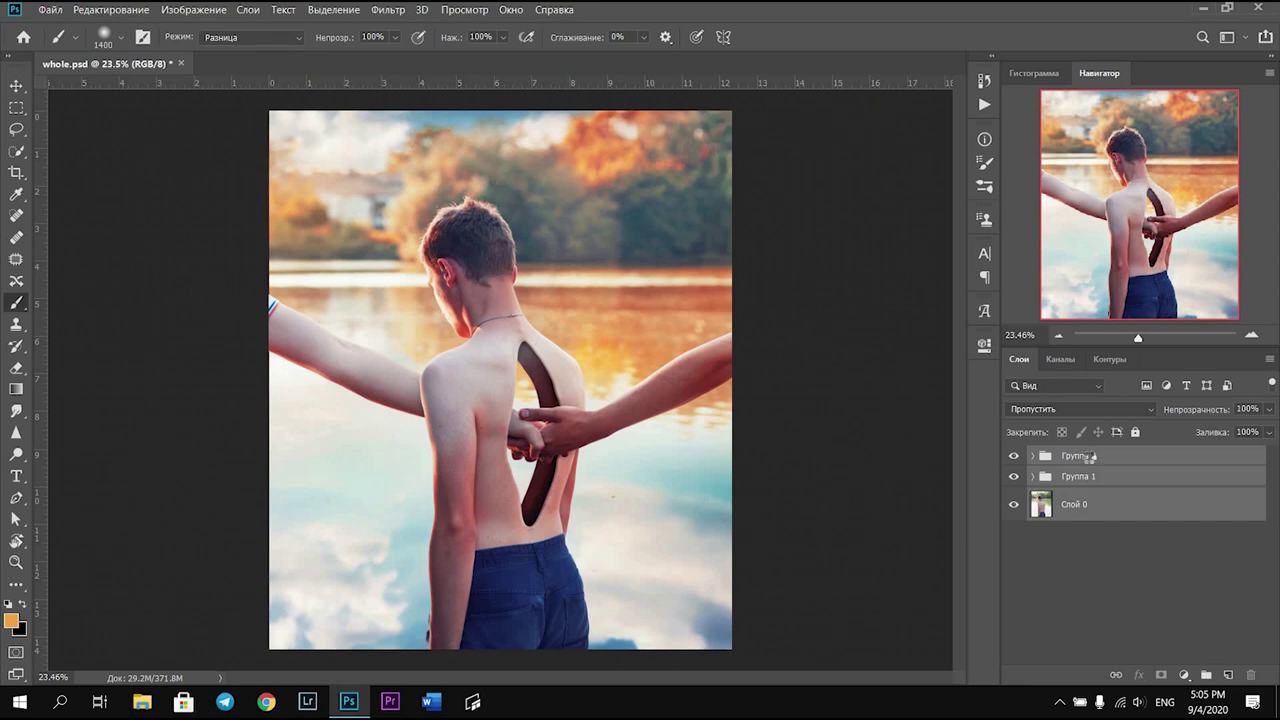
key("ctrl+g")
key("alt+e")
key("Return")
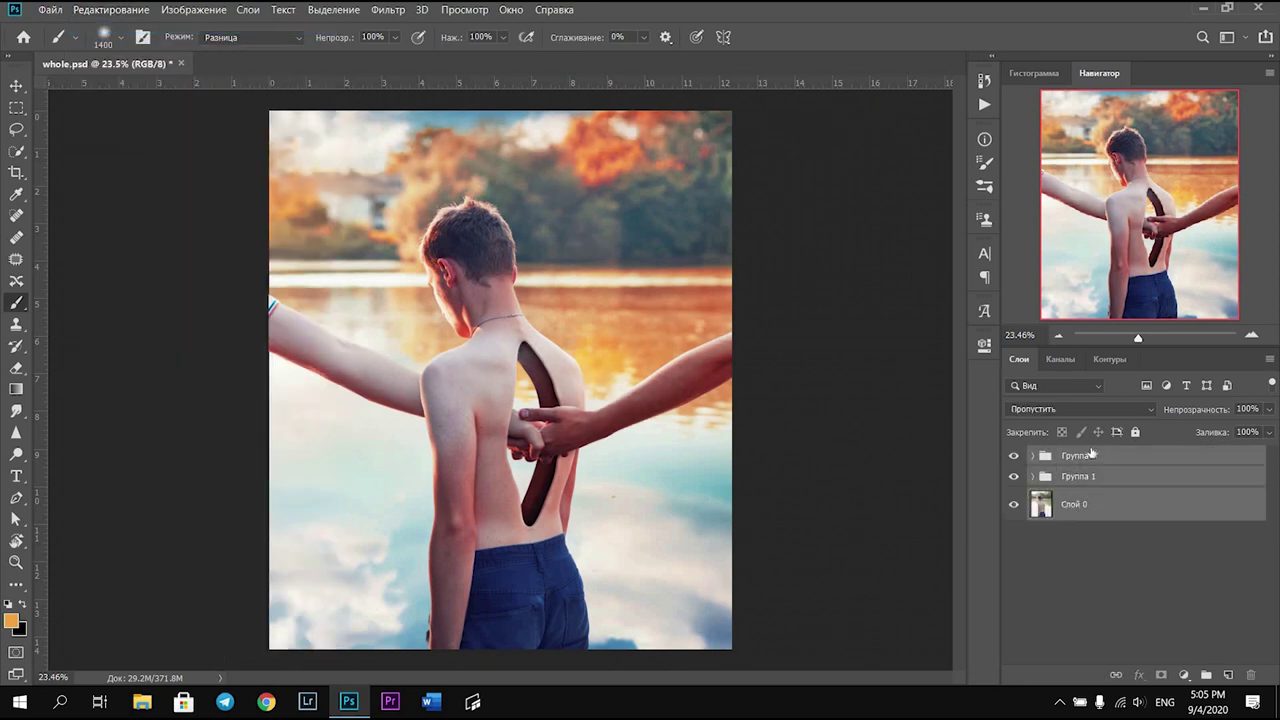
key("ctrl+alt+shift+e")
Crop the canvas to a 4:5 portrait frame, positioning the image within it
key("c")
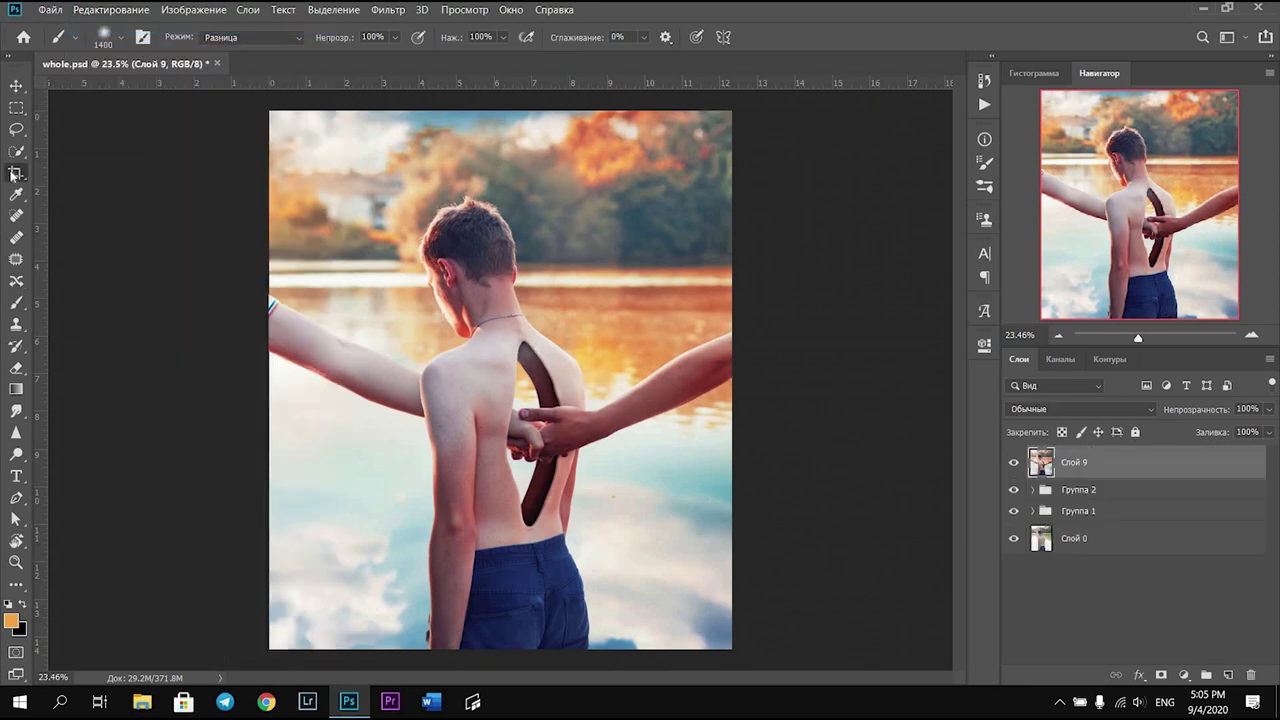
left_click(519, 341)
left_click_drag(510, 331, 506, 338)
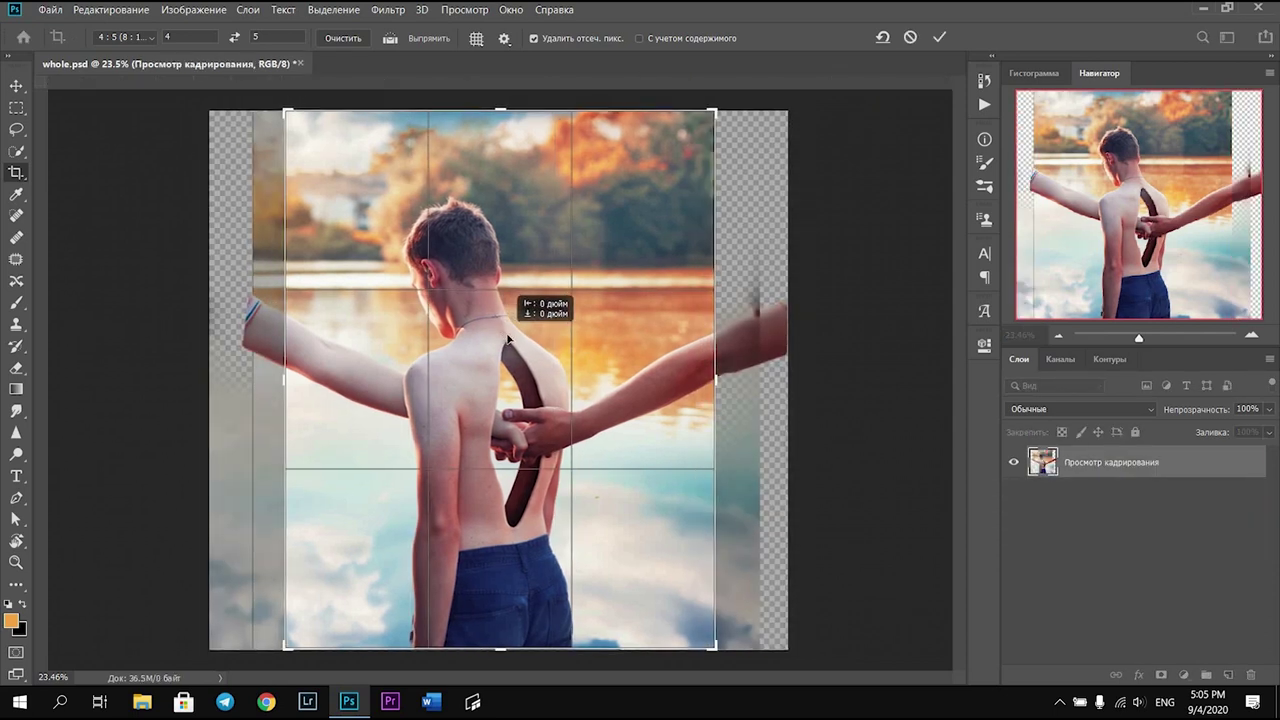
key("ctrl+r")
left_click(939, 37)
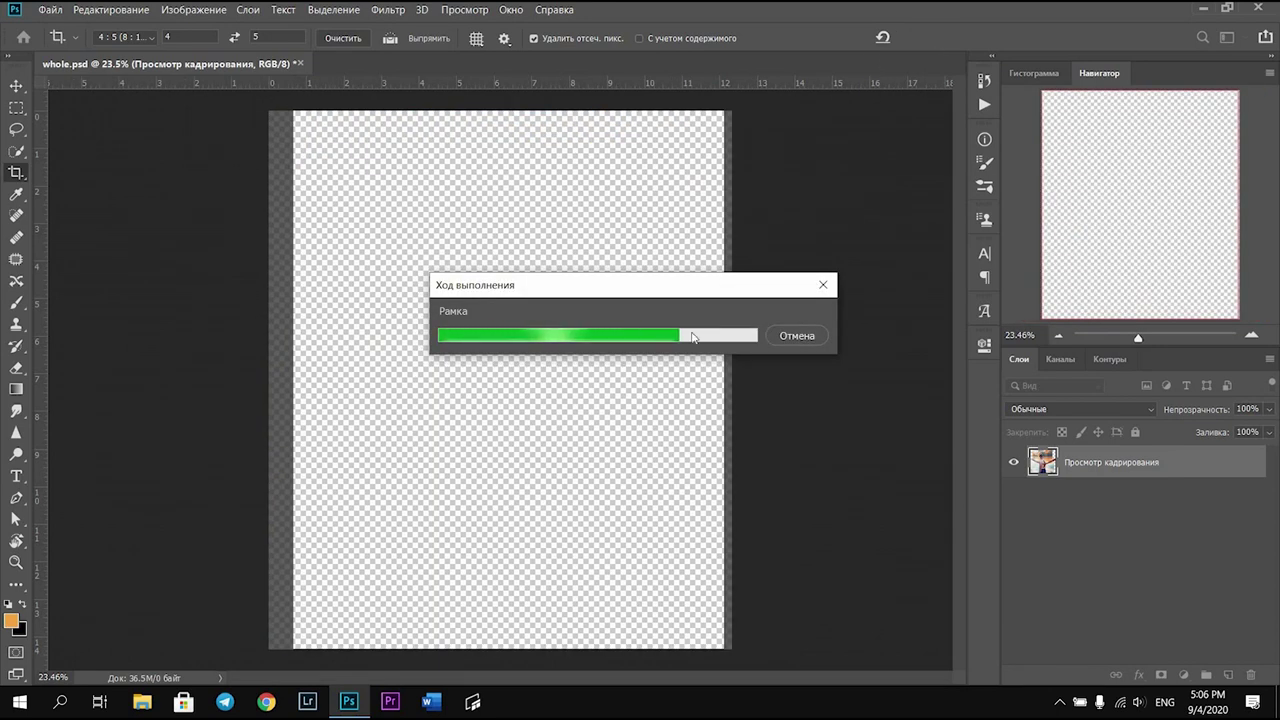
Apply a High Pass filter with 1.0-pixel radius to Слой 9
left_click(395, 13)
left_click(675, 355)
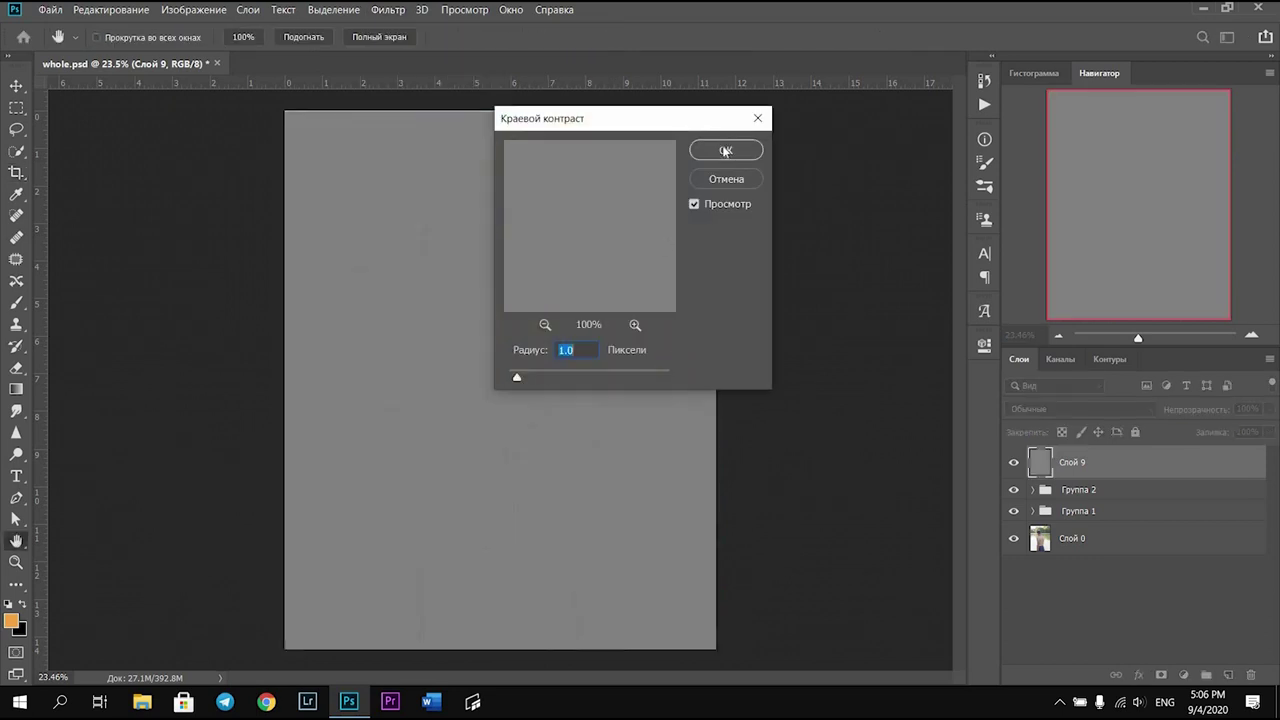
left_click(723, 151)
Blend Слой 9 in Linear Light and compare the sharpening on the boy's back
left_click(1055, 412)
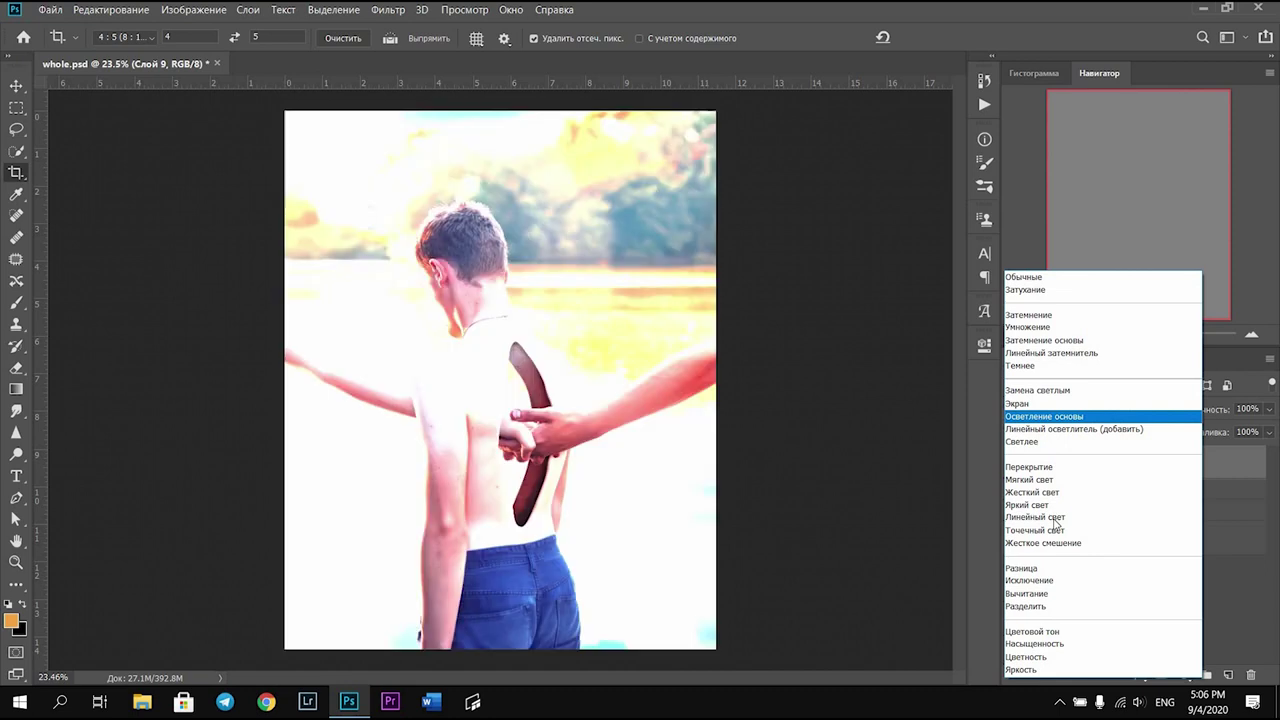
left_click(1056, 516)
left_click_drag(1145, 338, 1152, 337)
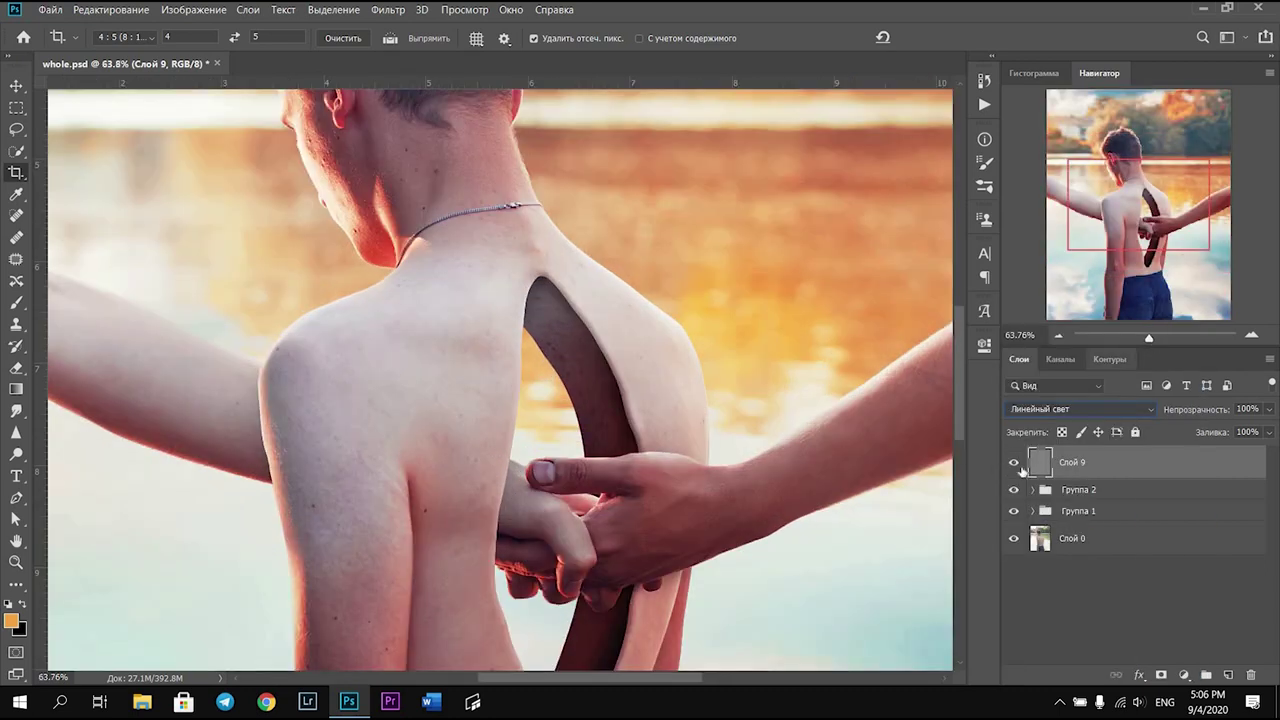
left_click(1015, 463)
left_click(1015, 463)
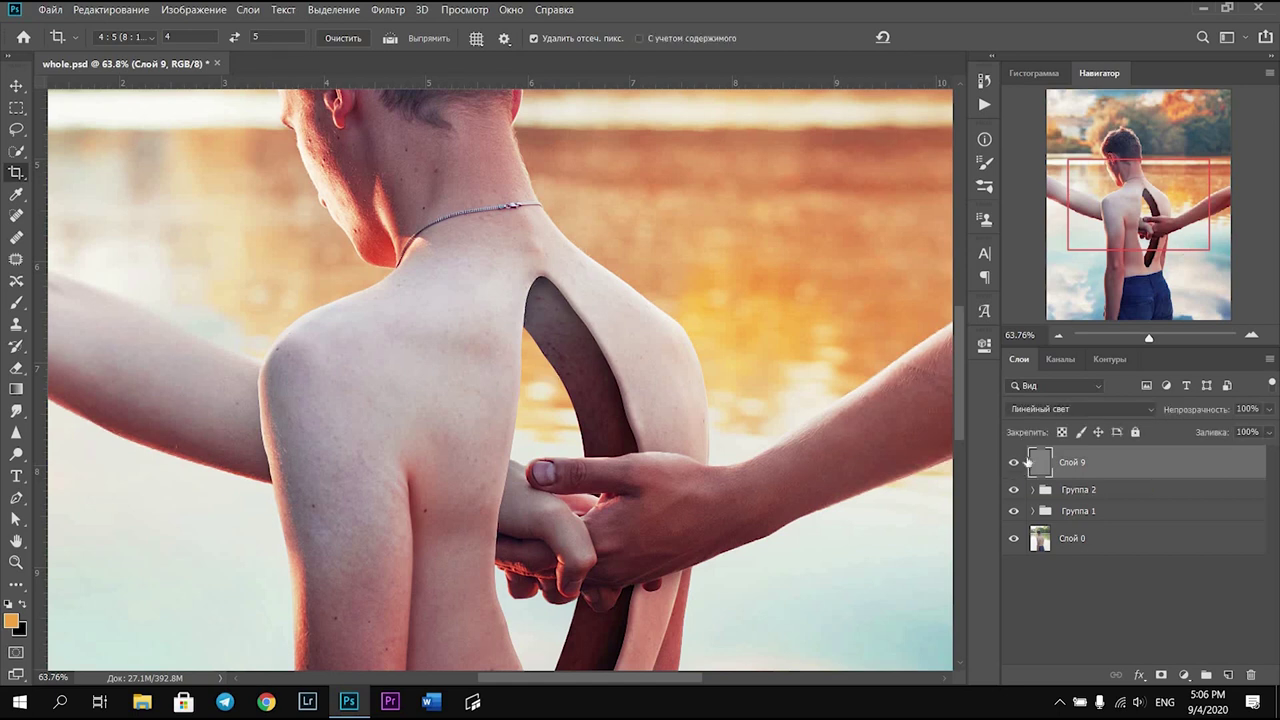